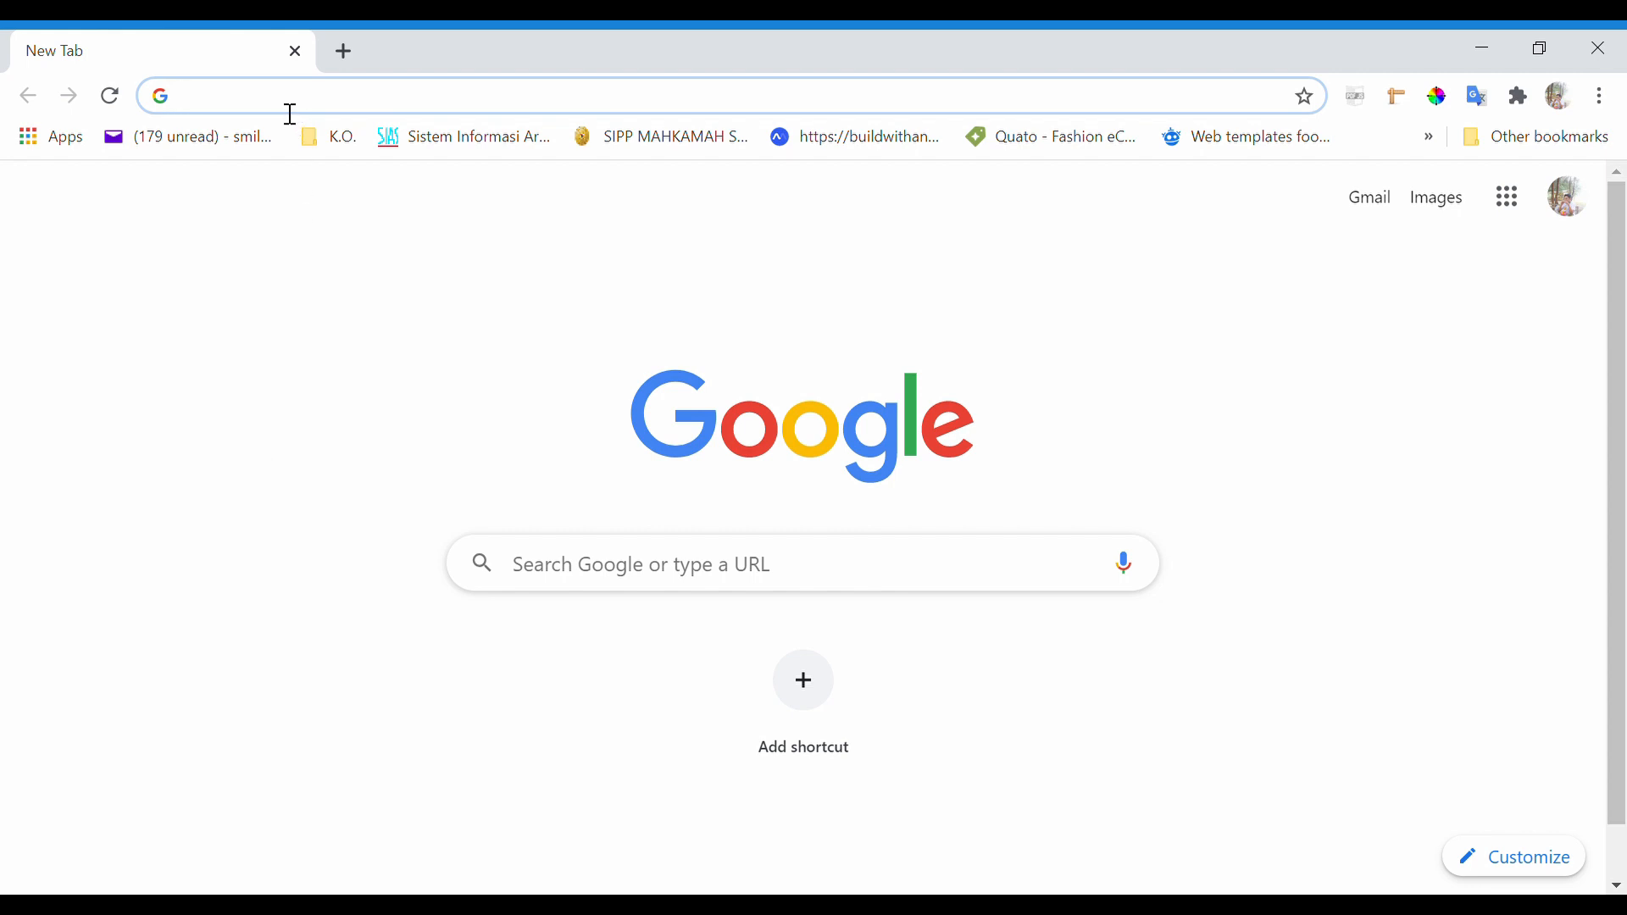
- Open the website sakti.kemenkeu.go.id
left_click(291, 116)
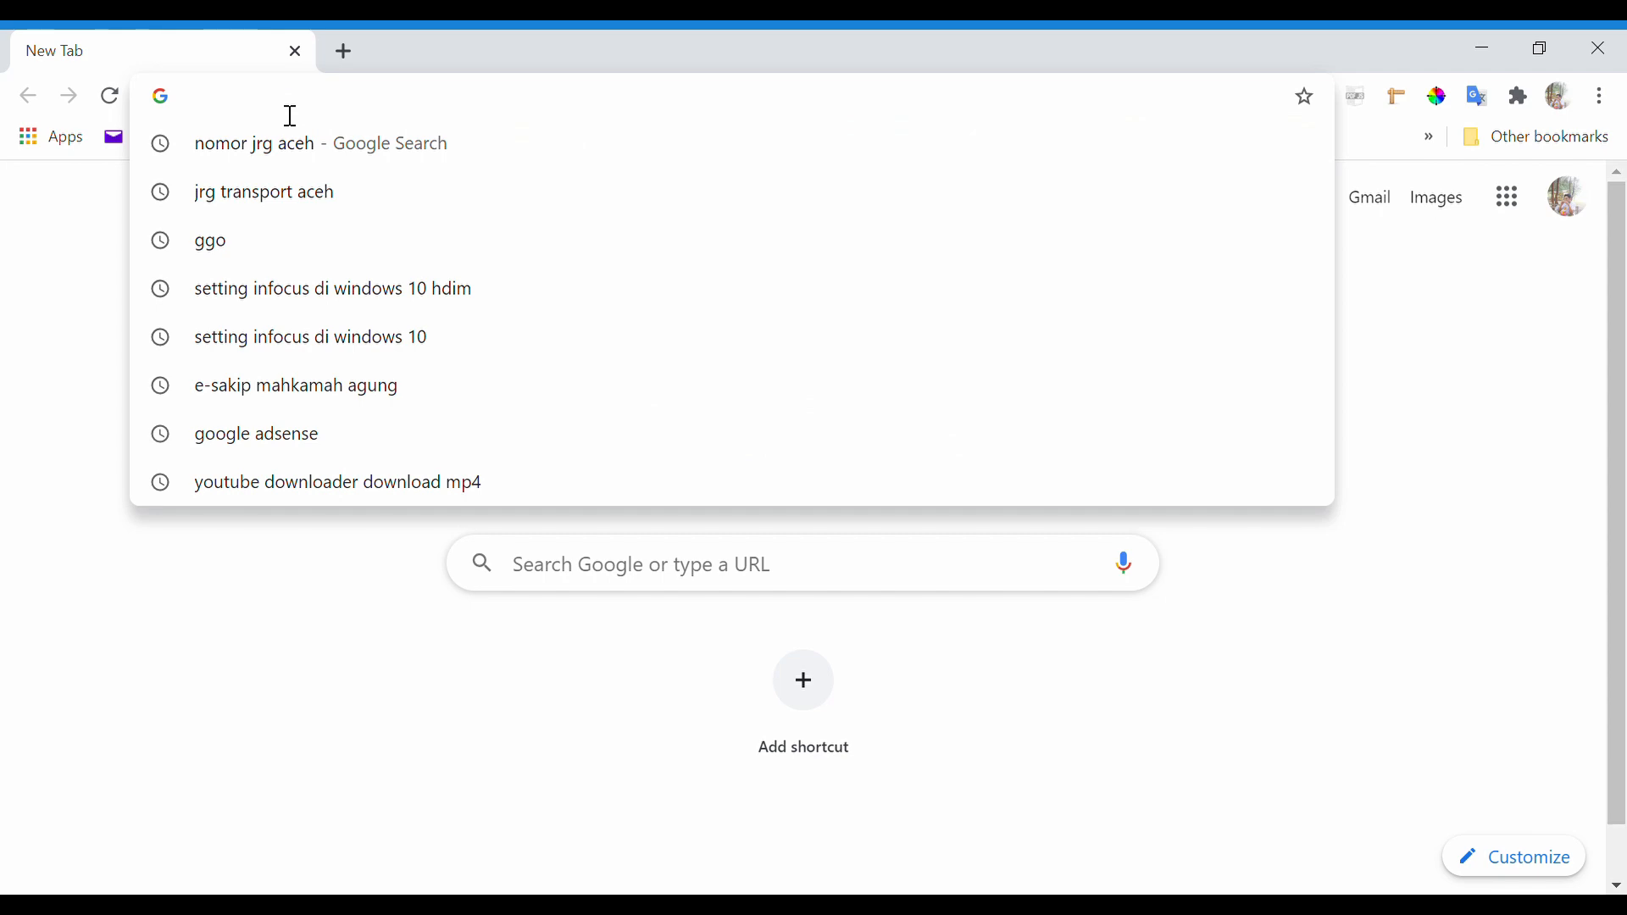
type("sakti.kemenkeu.go.id")
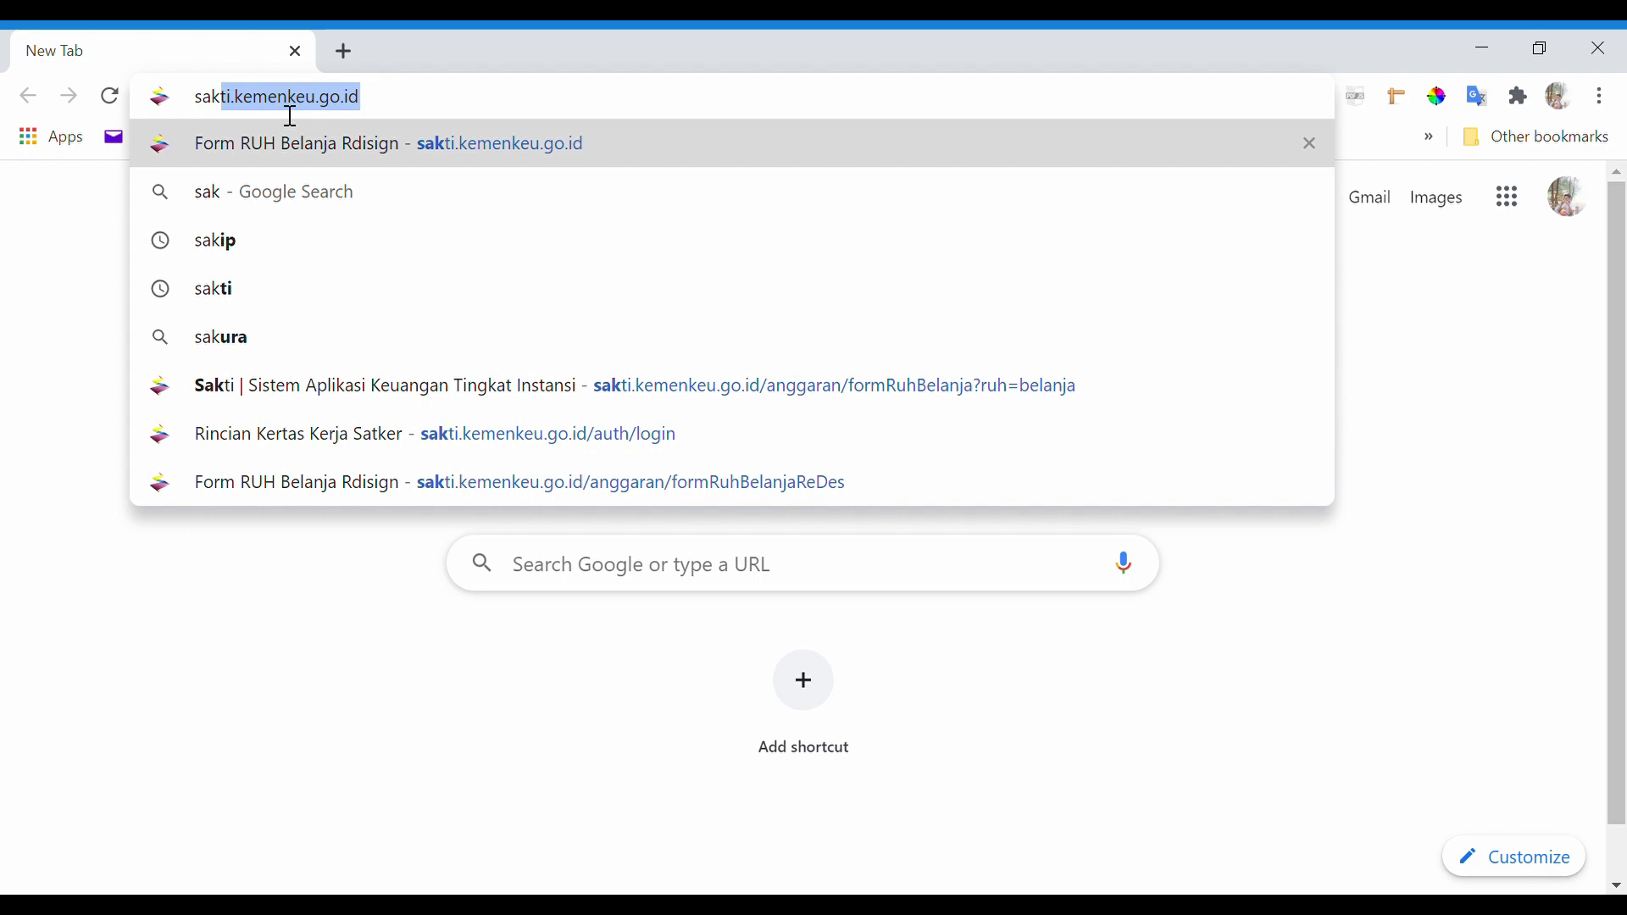
key("Return")
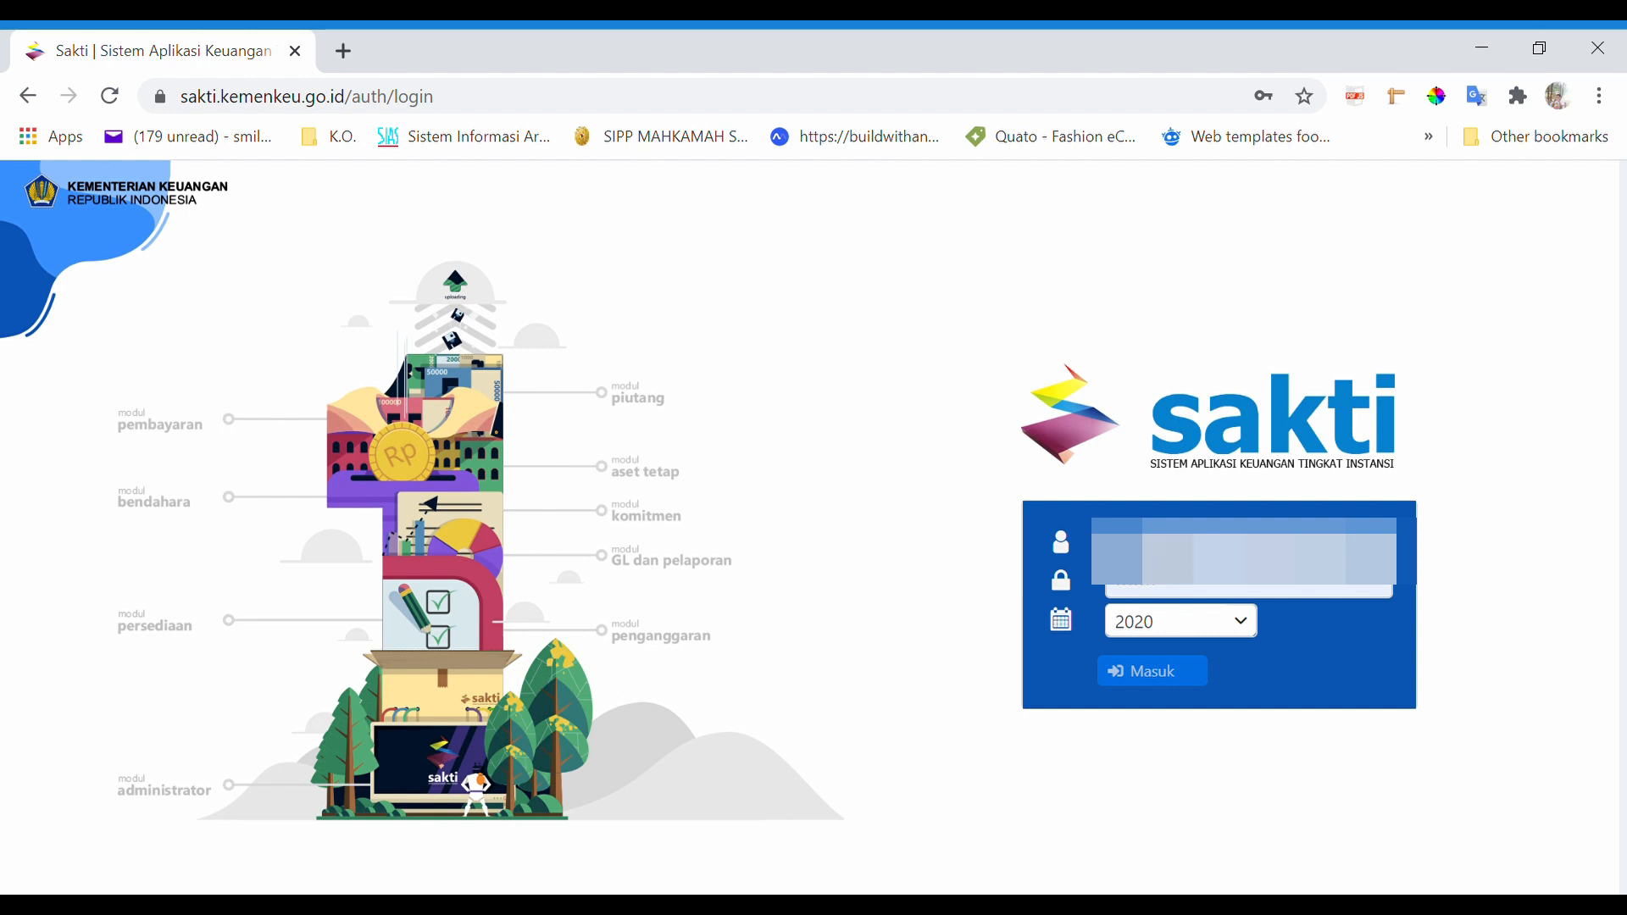
- Log in with the account username and password for budget year 2021
left_click(1170, 570)
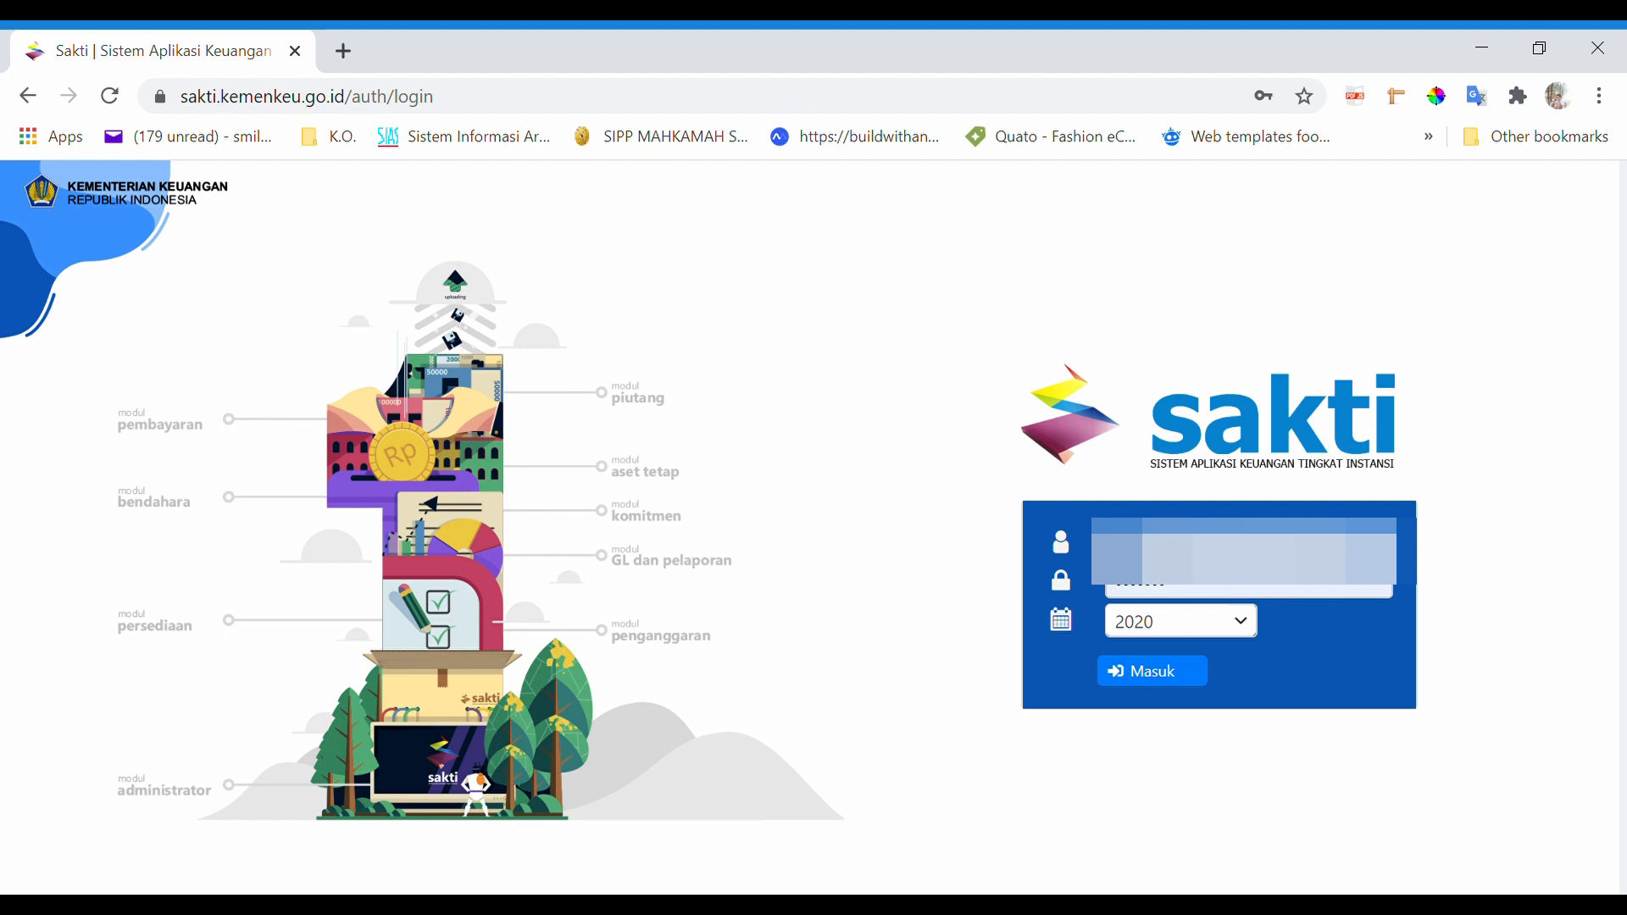
left_click(1218, 629)
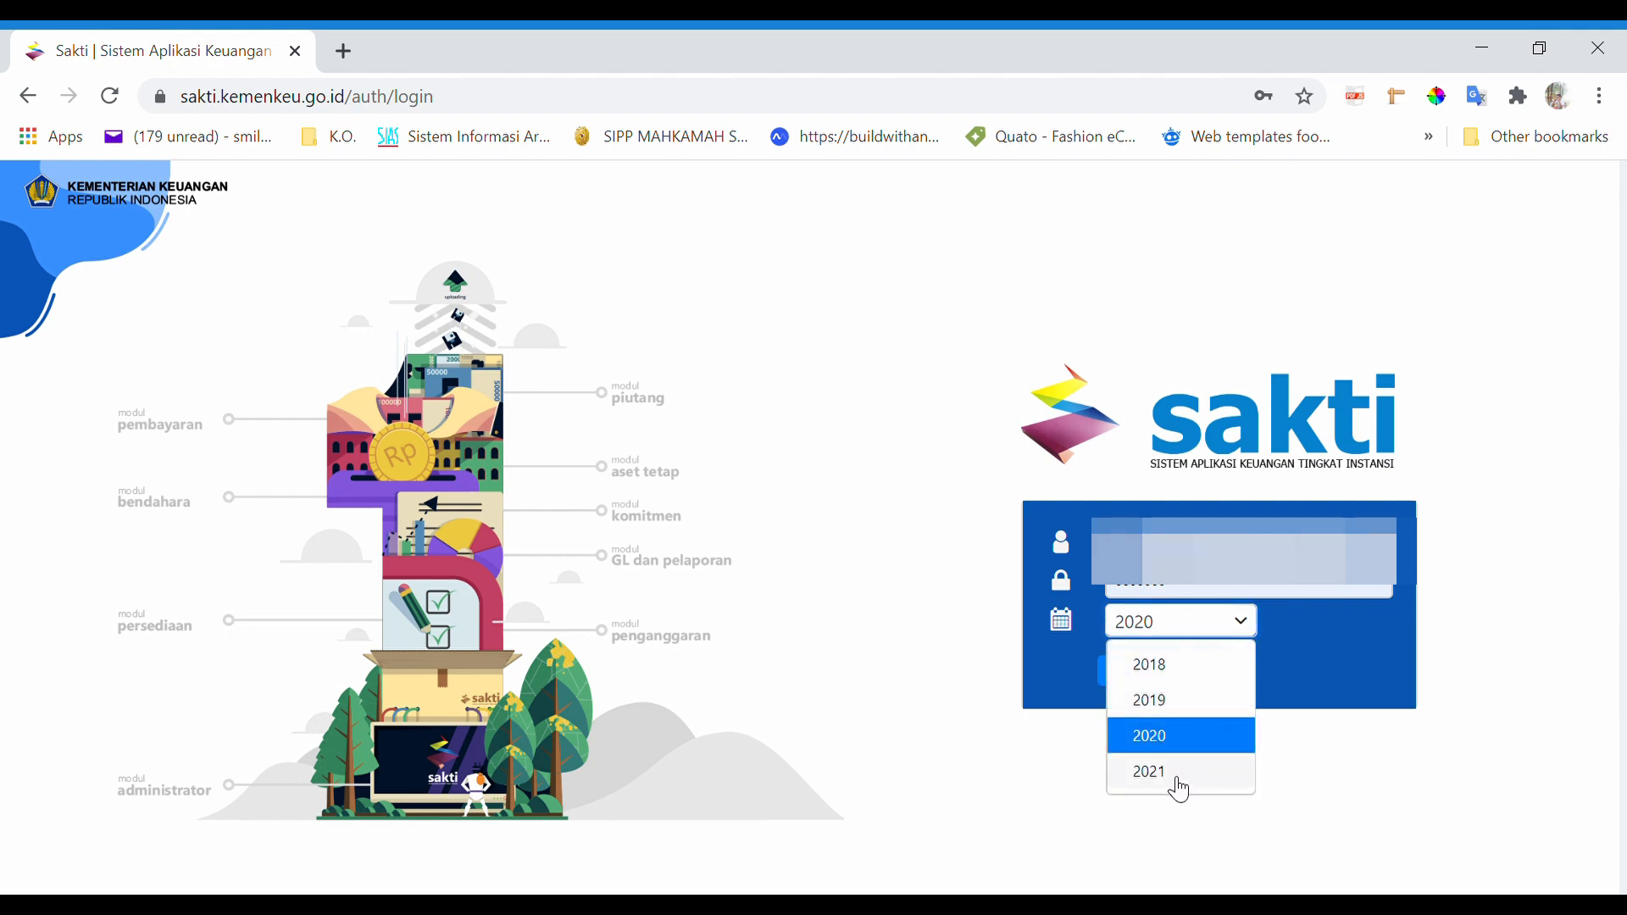
left_click(1173, 782)
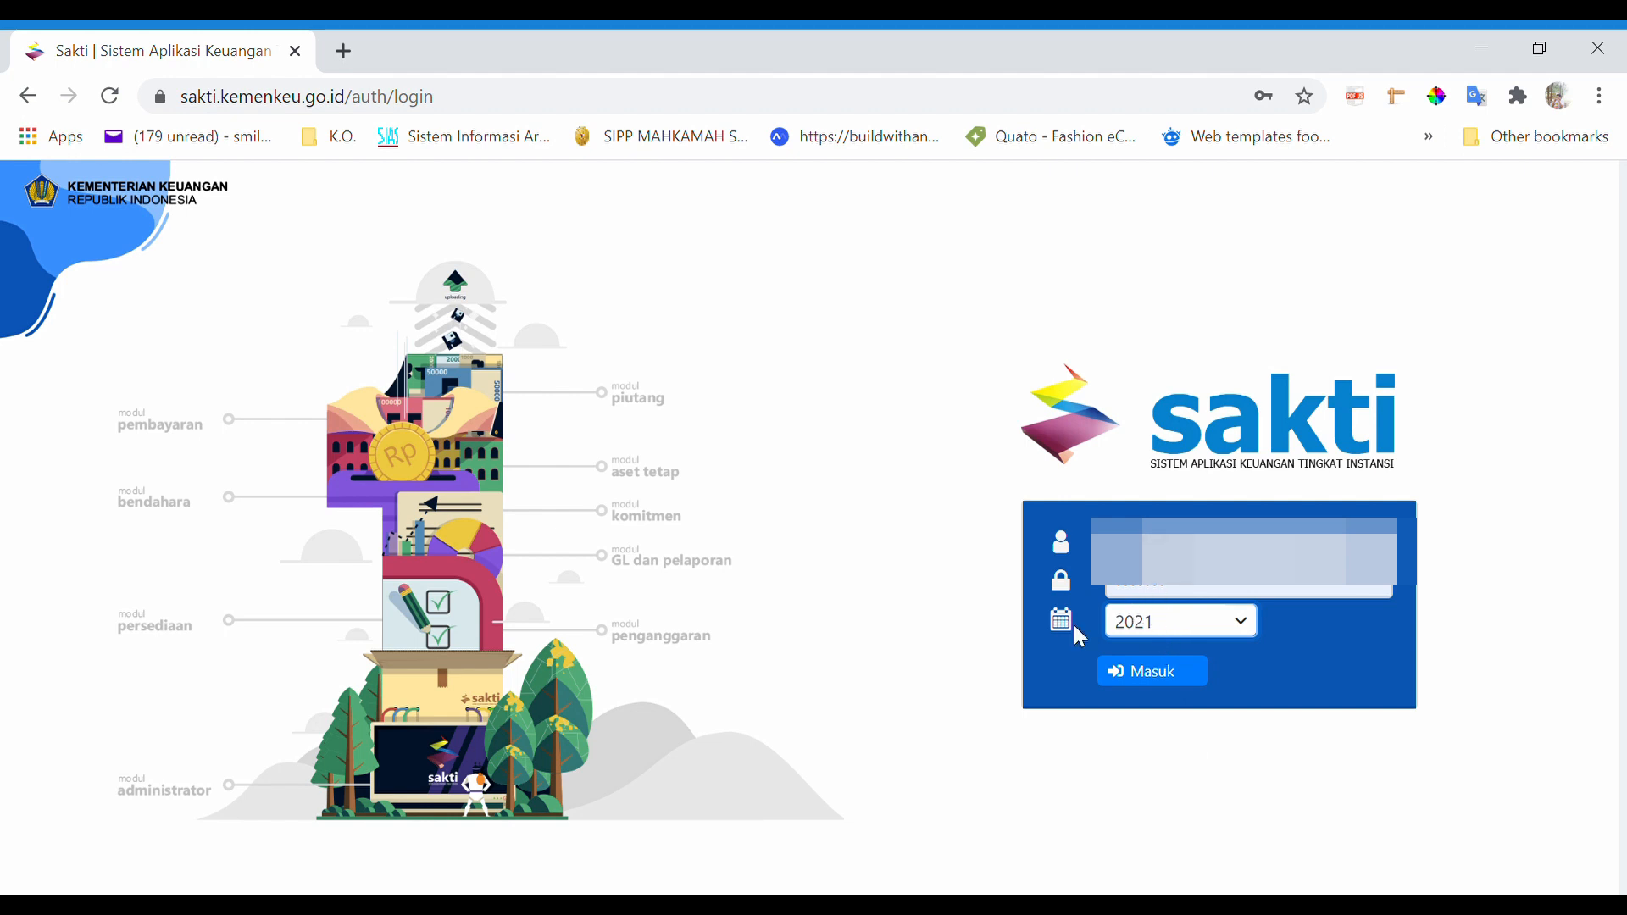
left_click(1163, 675)
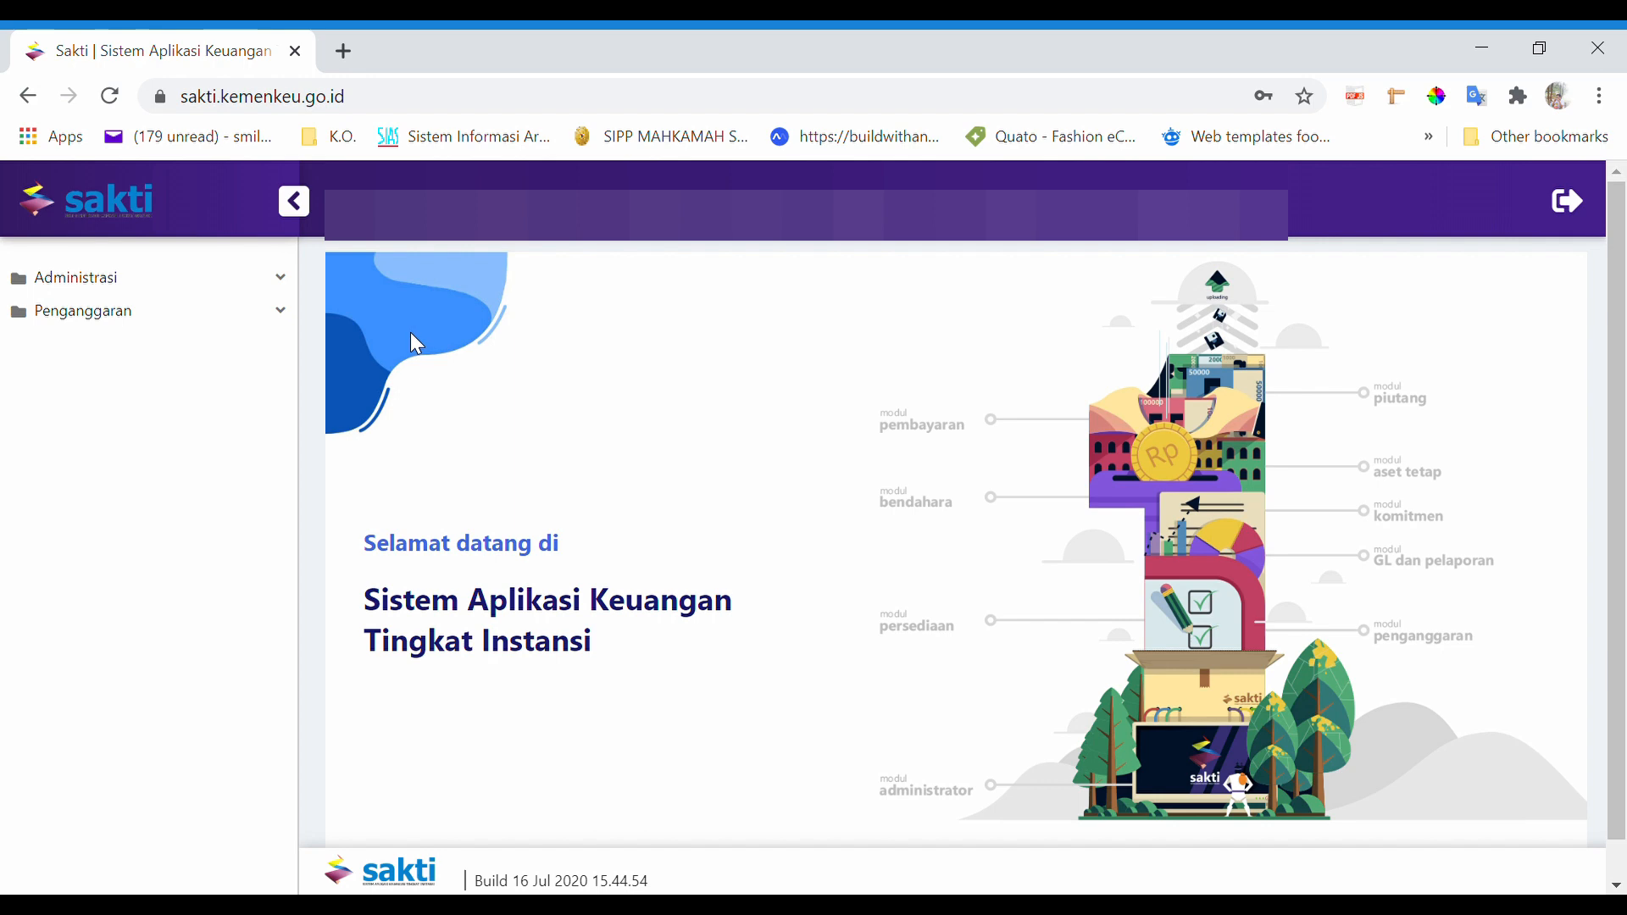
- Open the RUH Data PNS Pusat form from the Pegawai section of Penganggaran
left_click(280, 311)
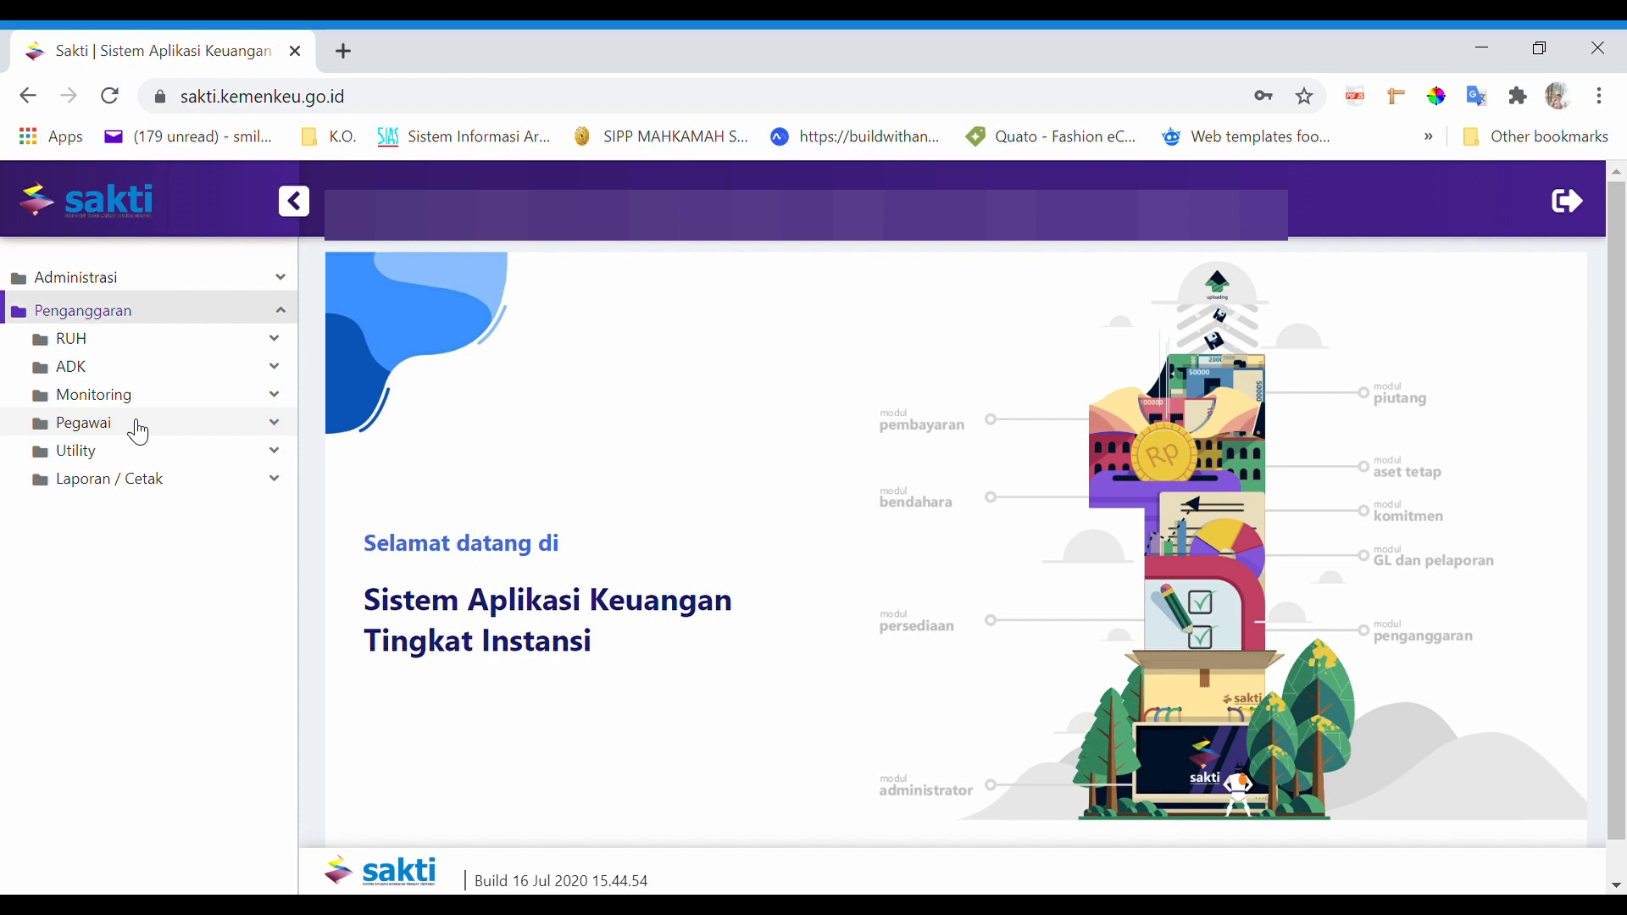
left_click(139, 432)
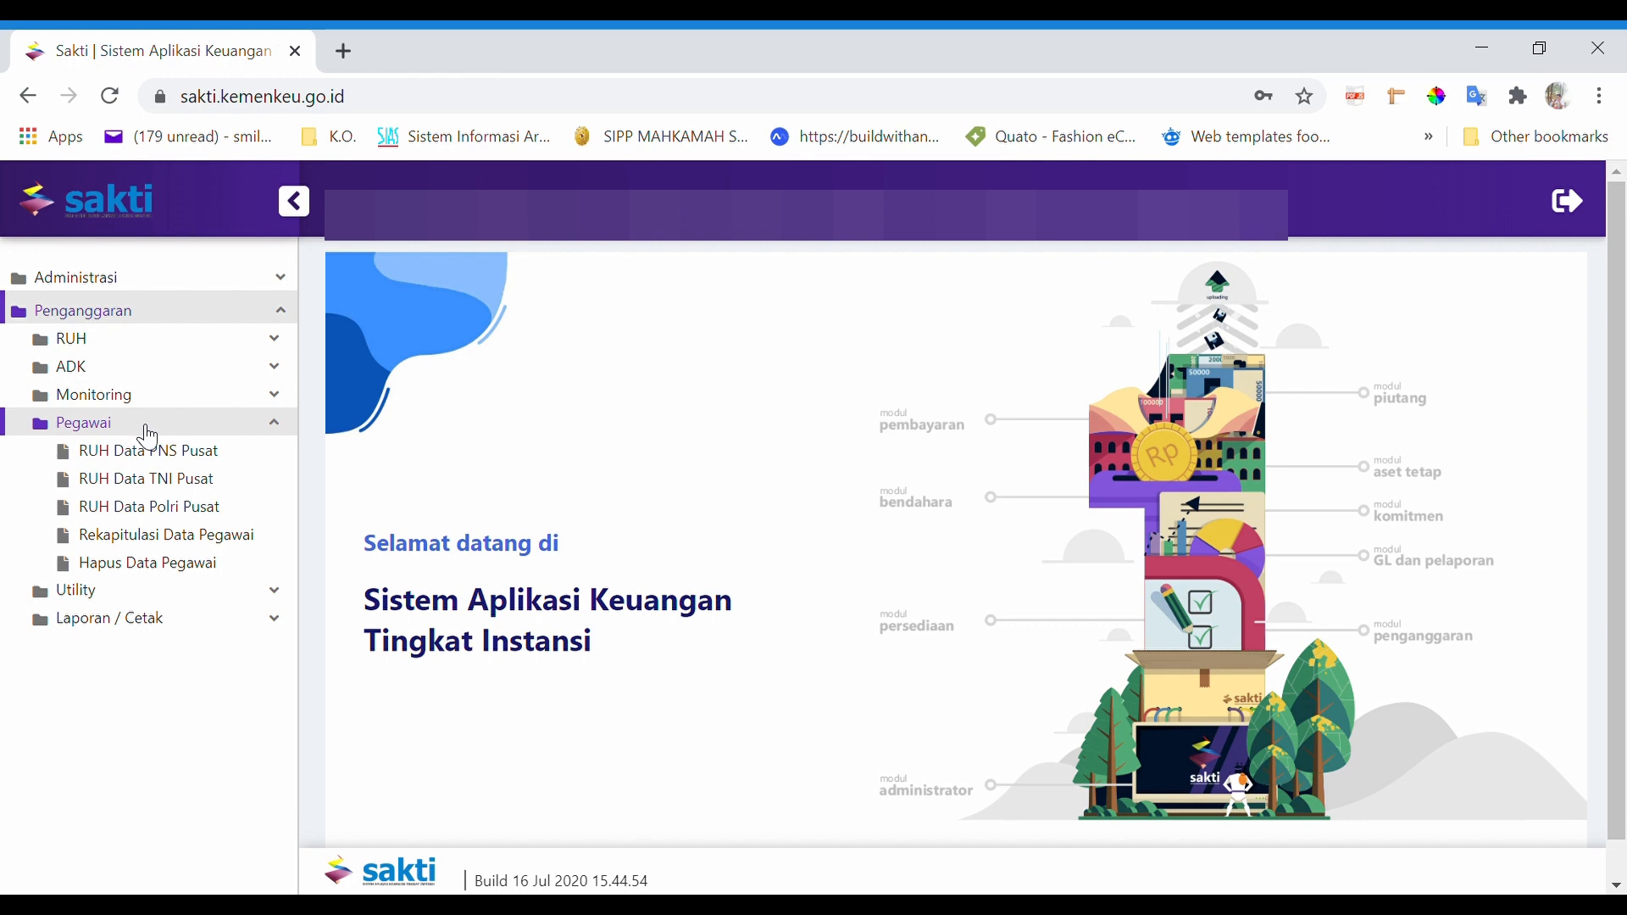
left_click(259, 424)
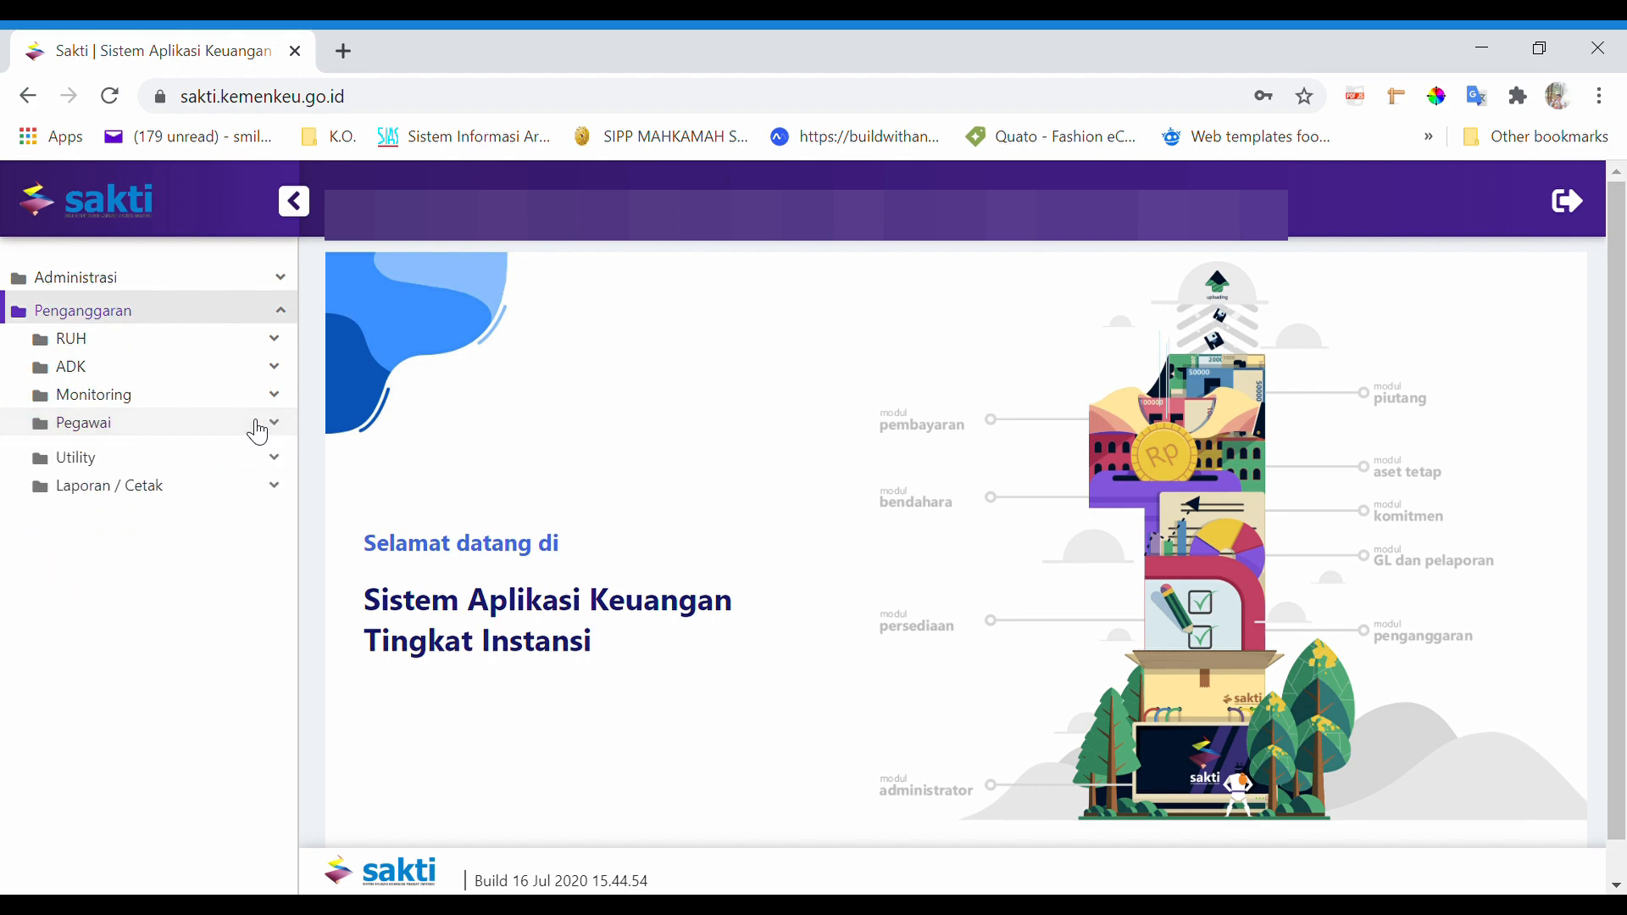
left_click(140, 428)
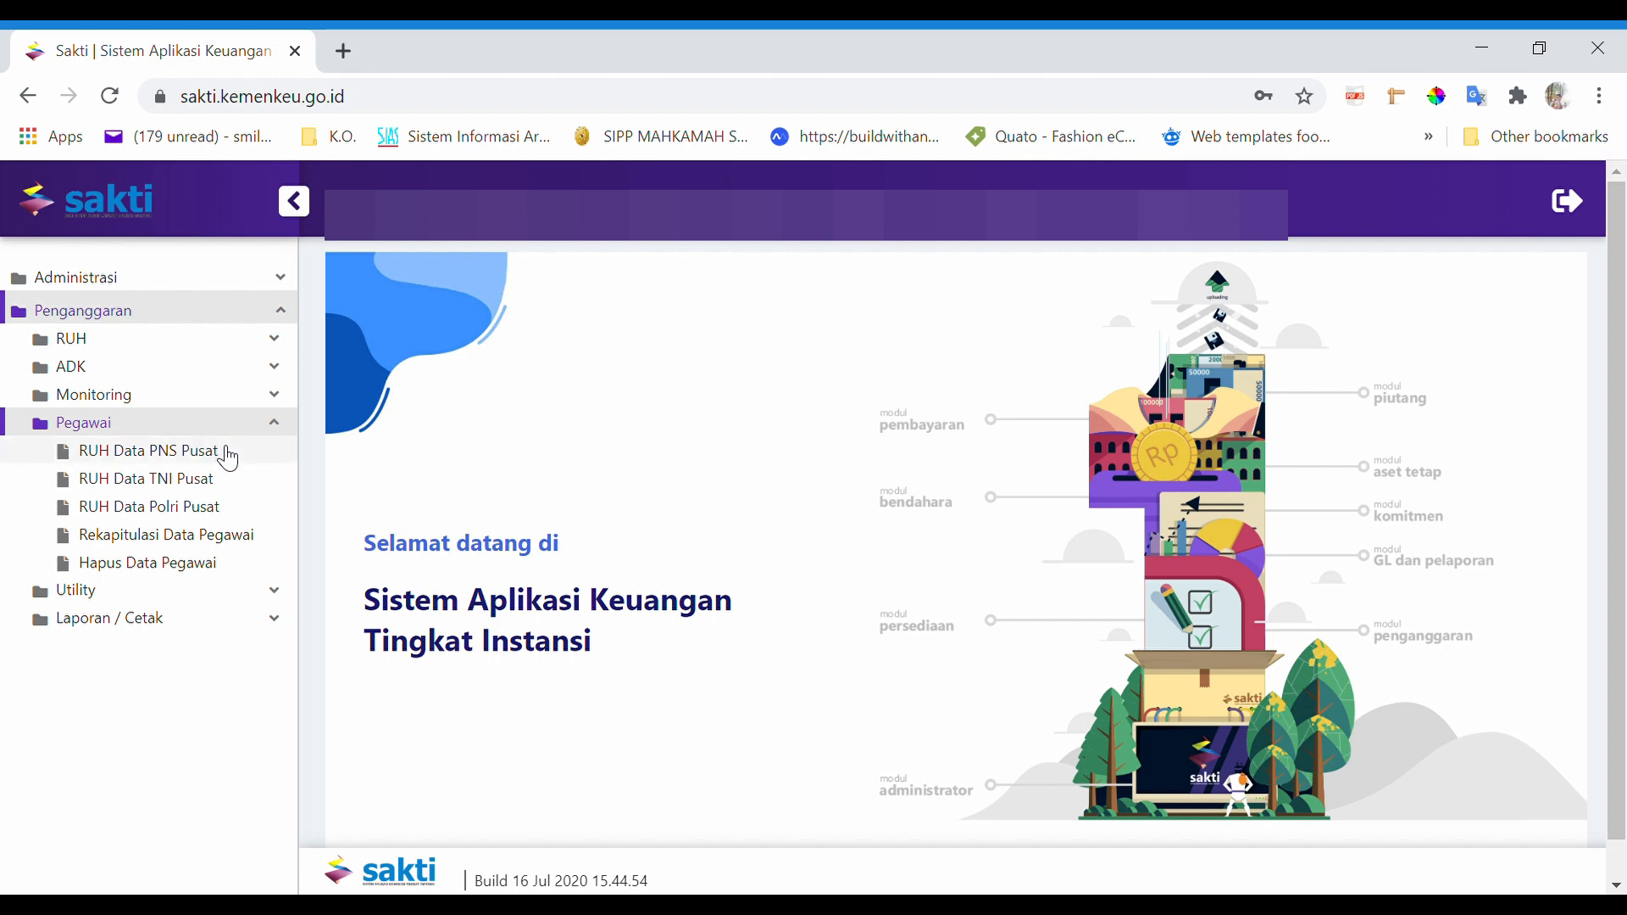
left_click(227, 458)
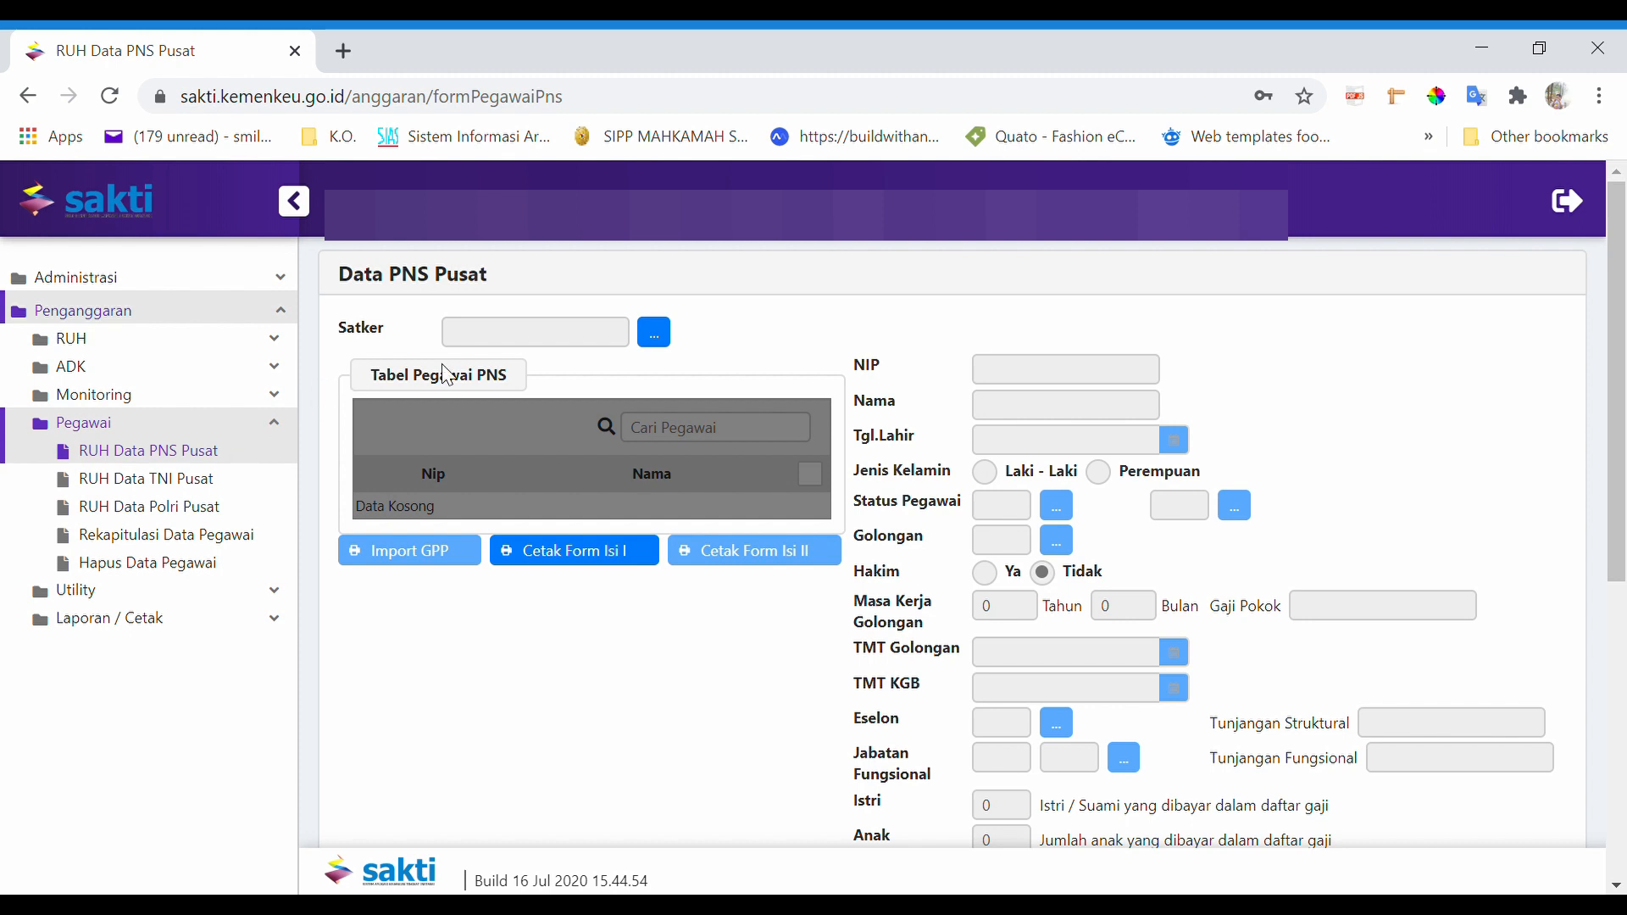
- Set the Satker of the Data PNS Pusat form to 401592 MAHKAMAH SYAR'IYAH BANDA ACEH
left_click(661, 337)
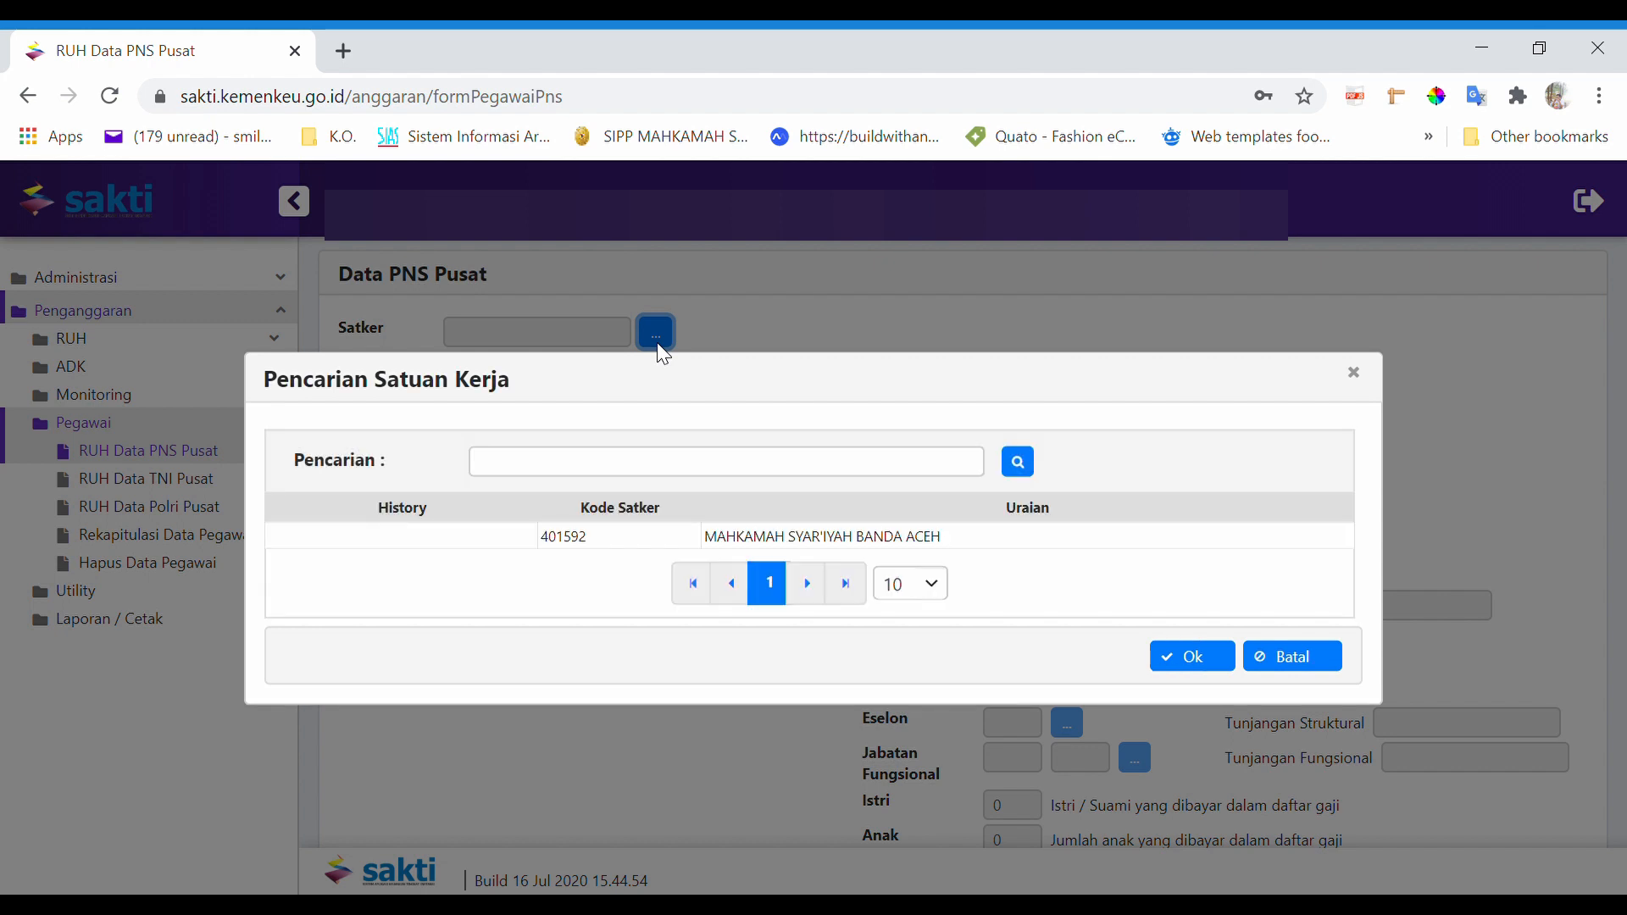
left_click(598, 545)
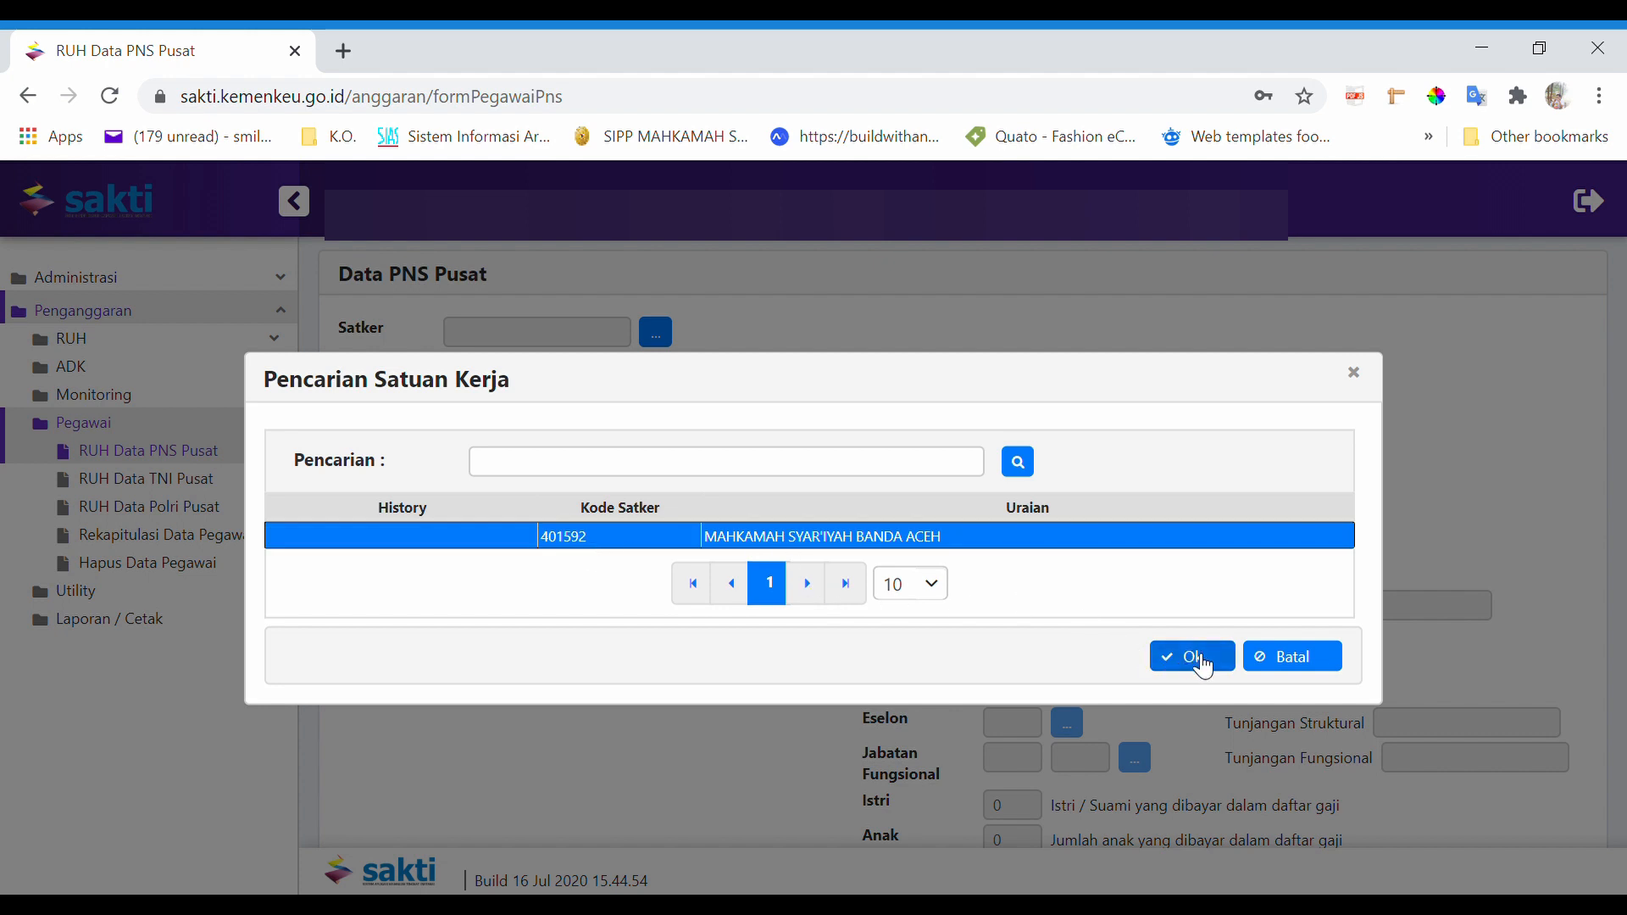
left_click(1195, 656)
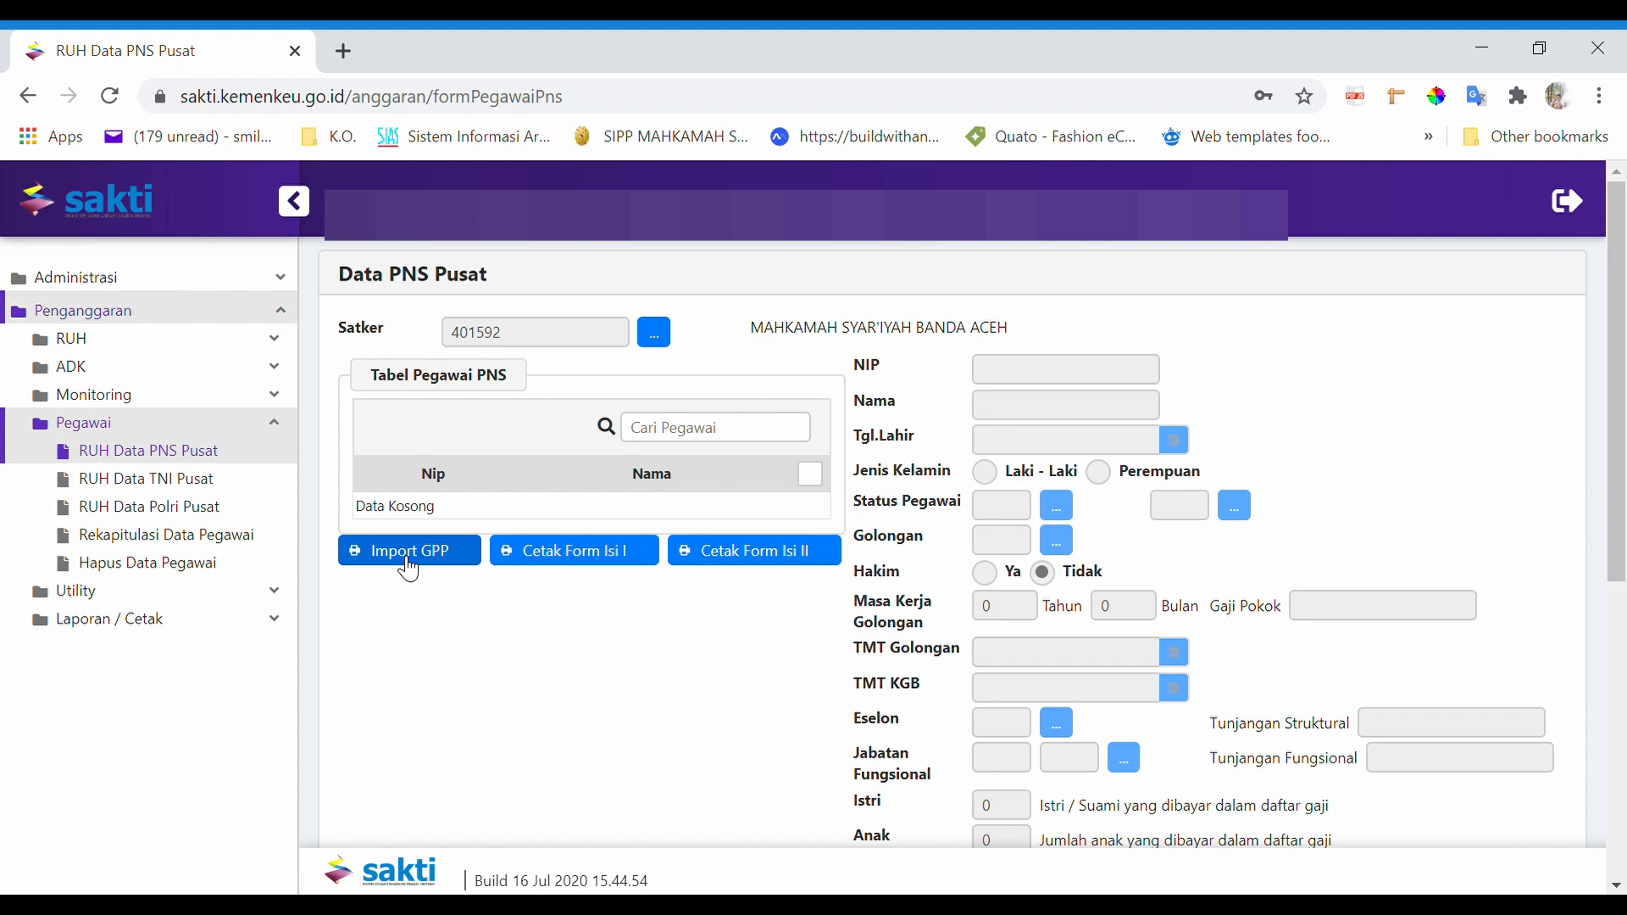
- Open the Belanja Redesain form from the RUH section of Penganggaran
left_click(201, 341)
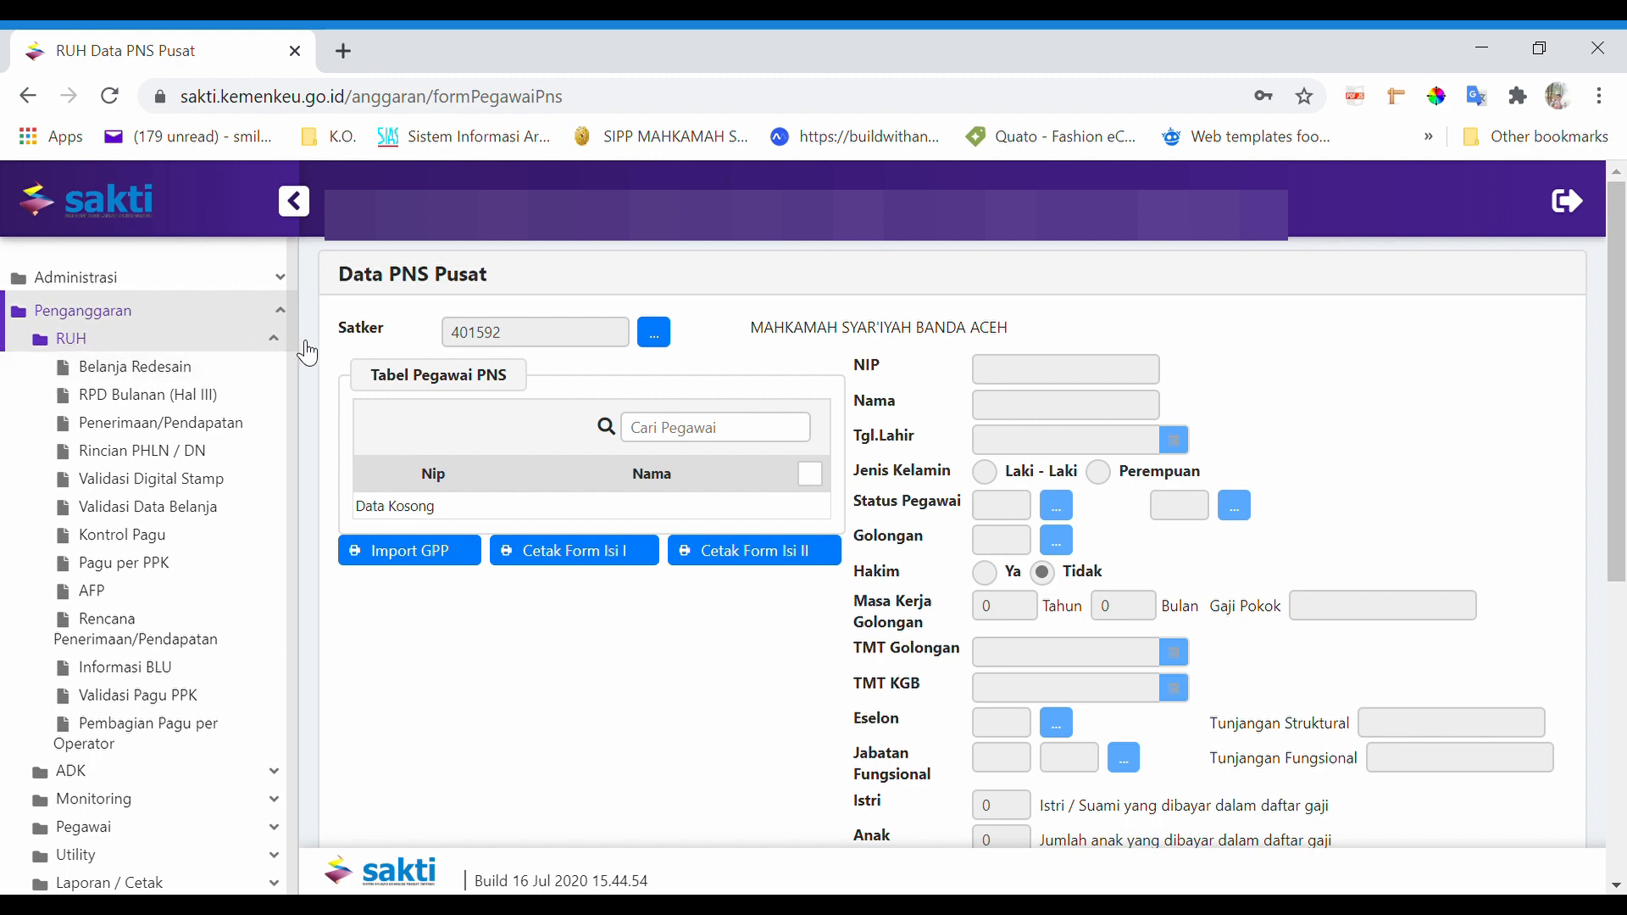
left_click(280, 320)
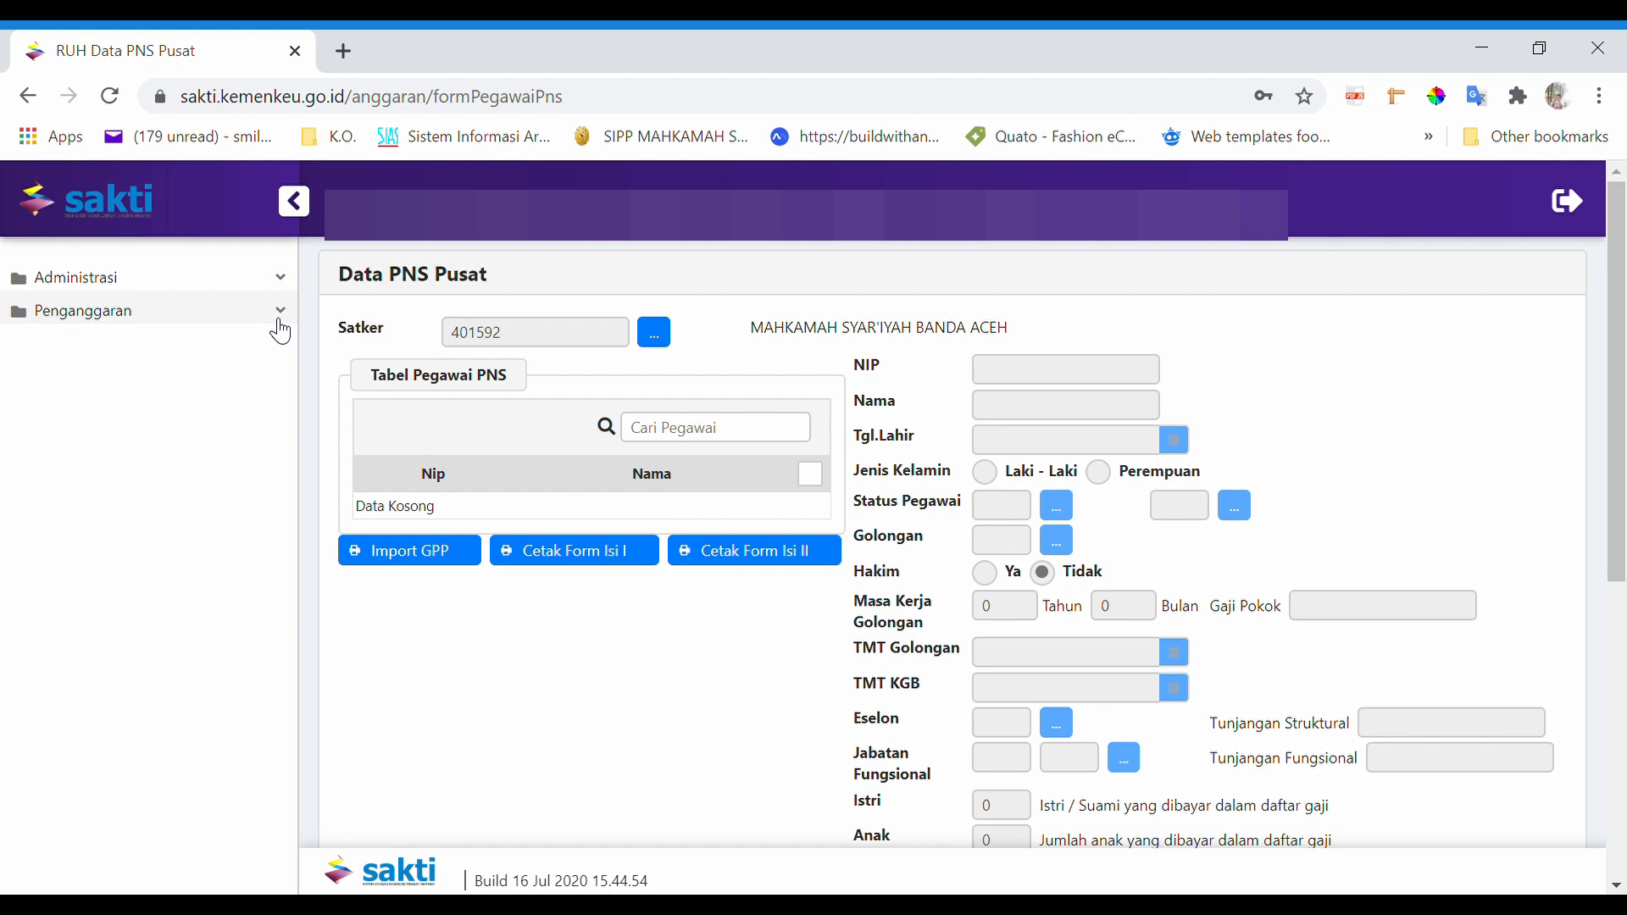
left_click(218, 322)
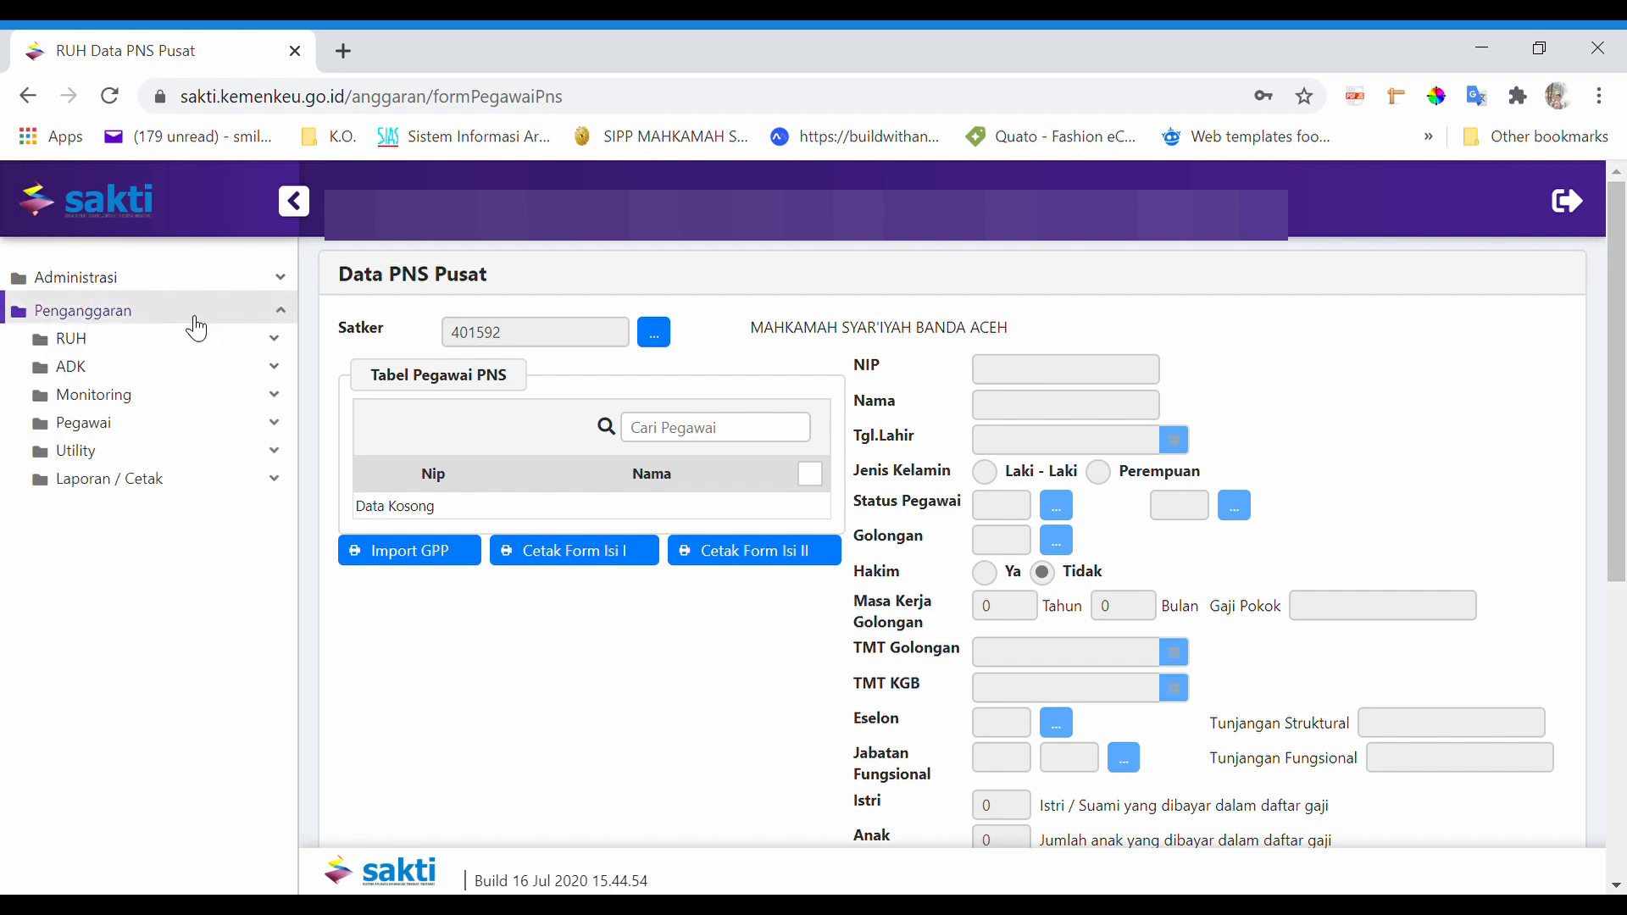
left_click(74, 342)
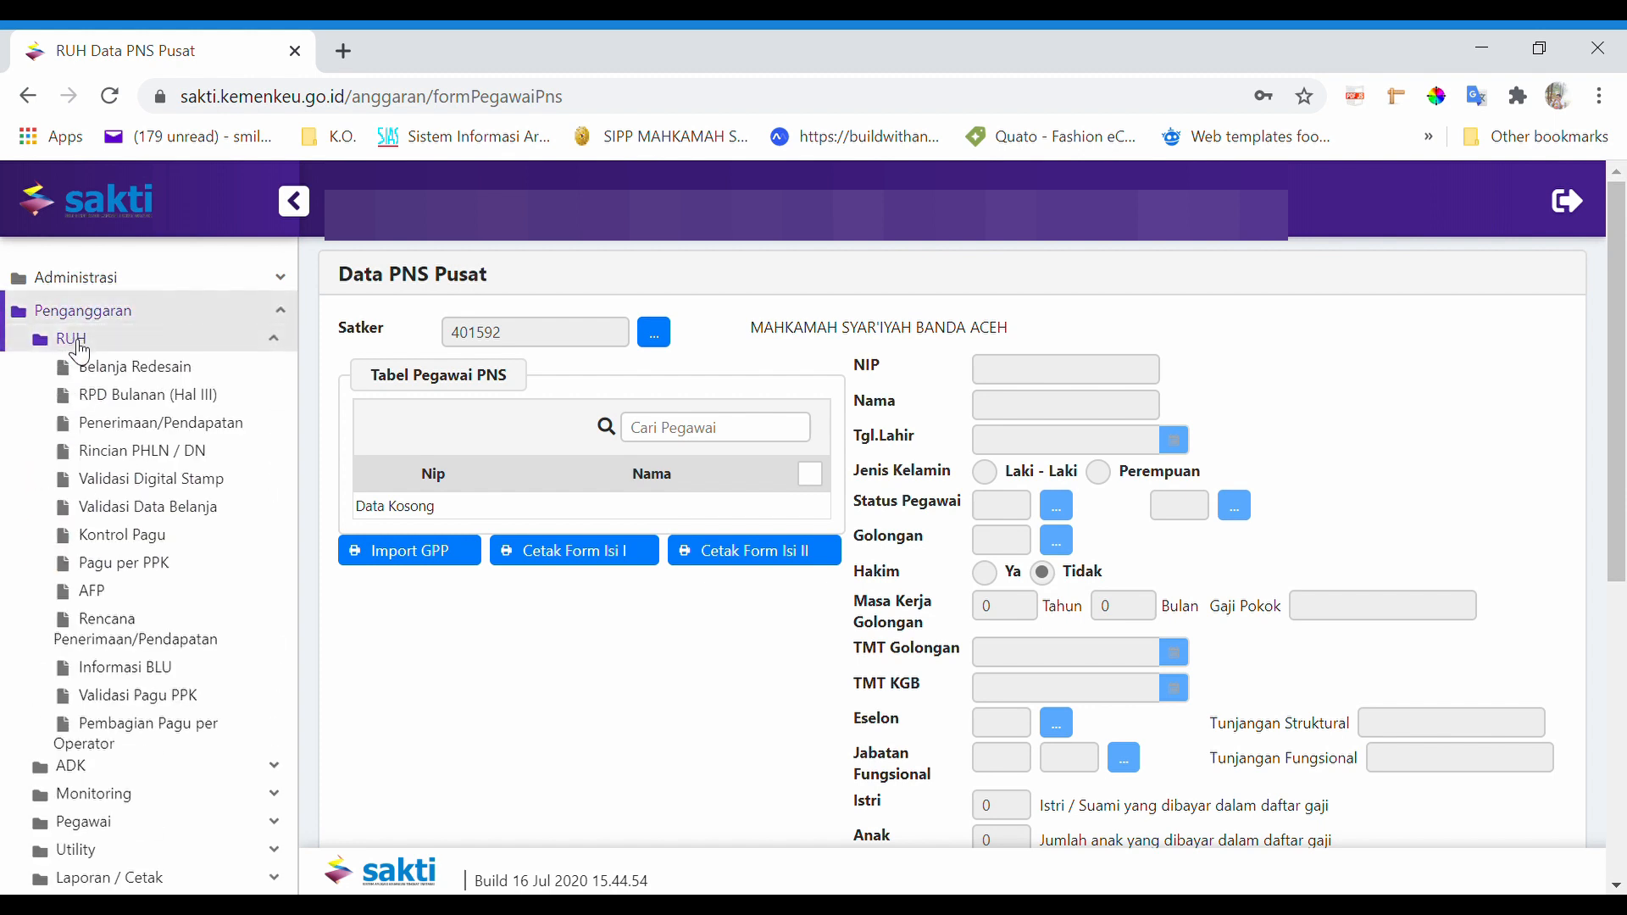
left_click(164, 371)
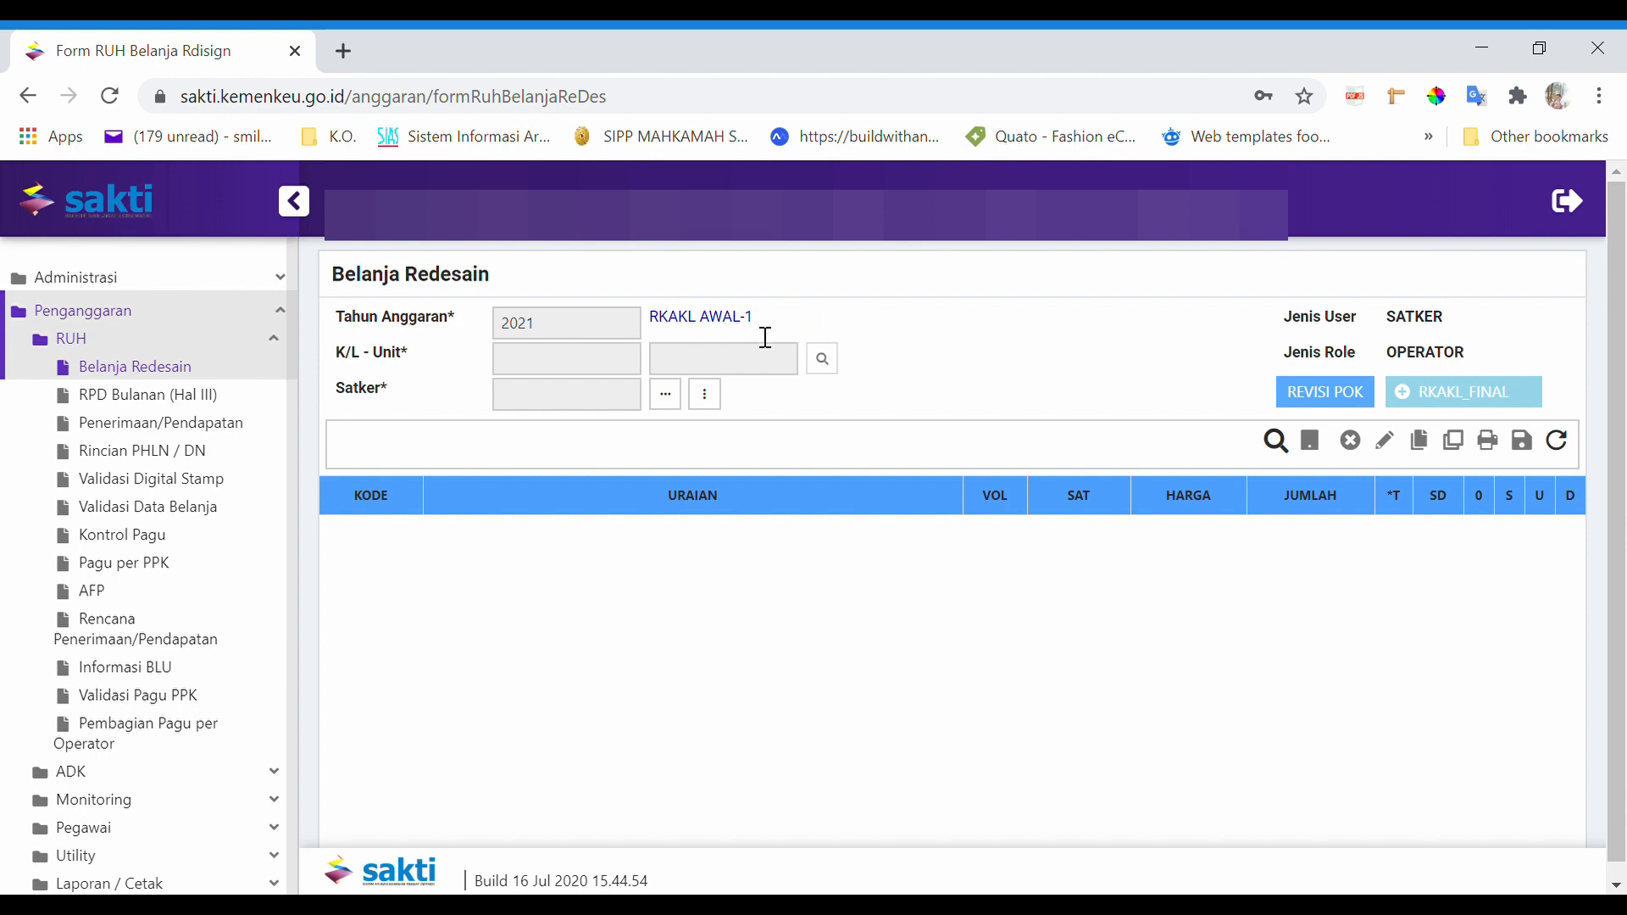
left_click(806, 354)
- View the Hapus Data and Memilih Status History forms among the budgeting utilities
left_click(263, 861)
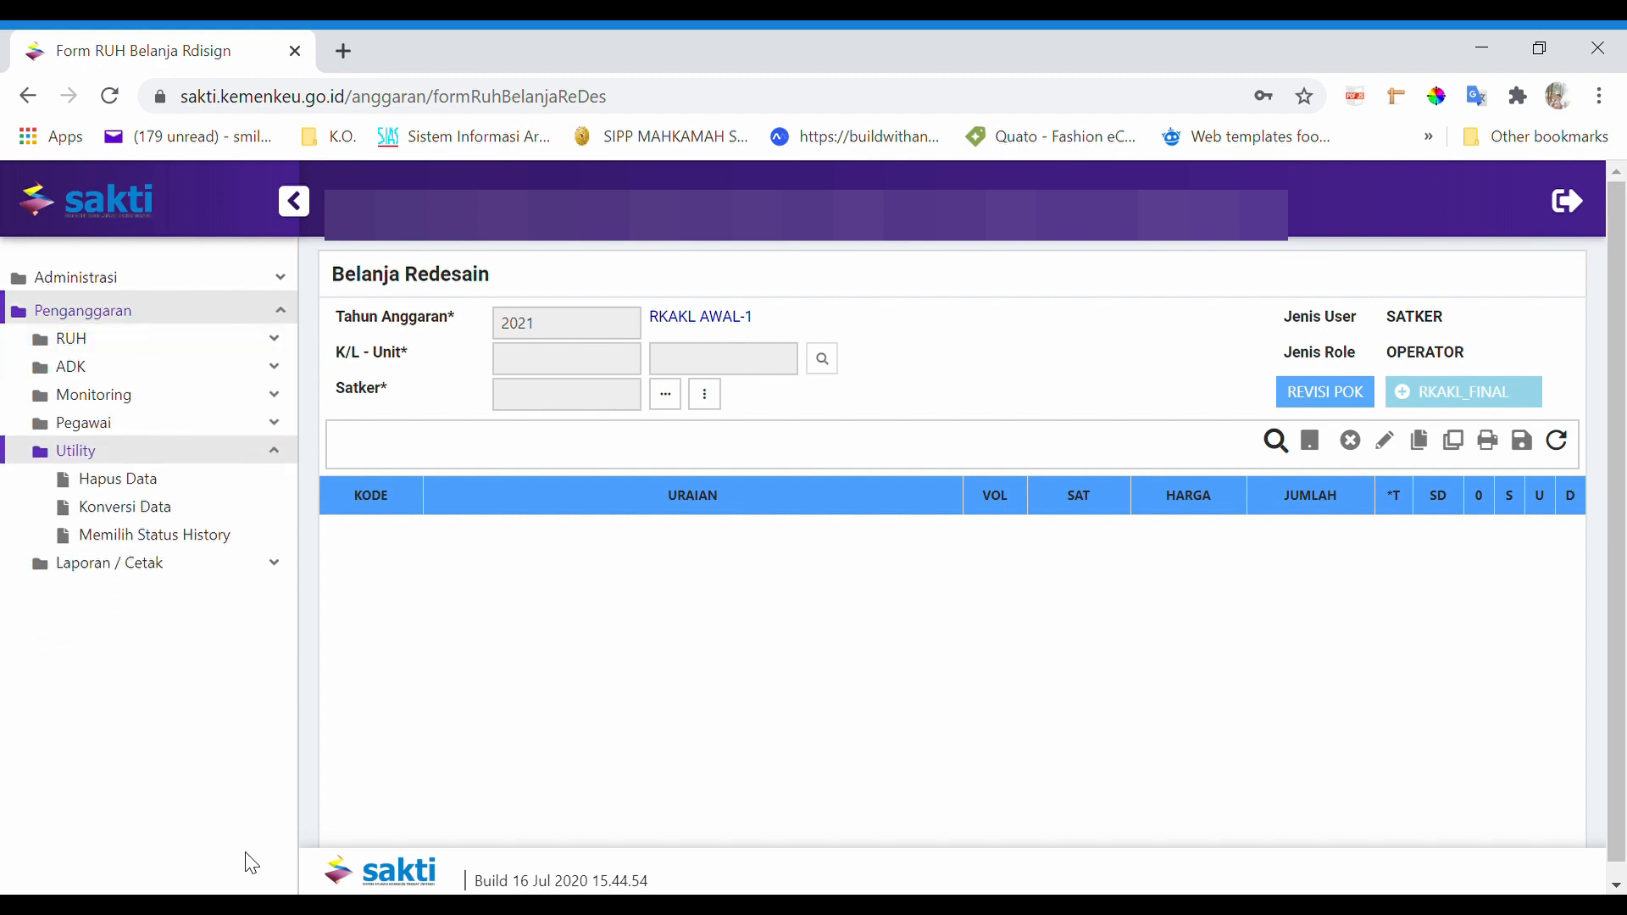
left_click(155, 490)
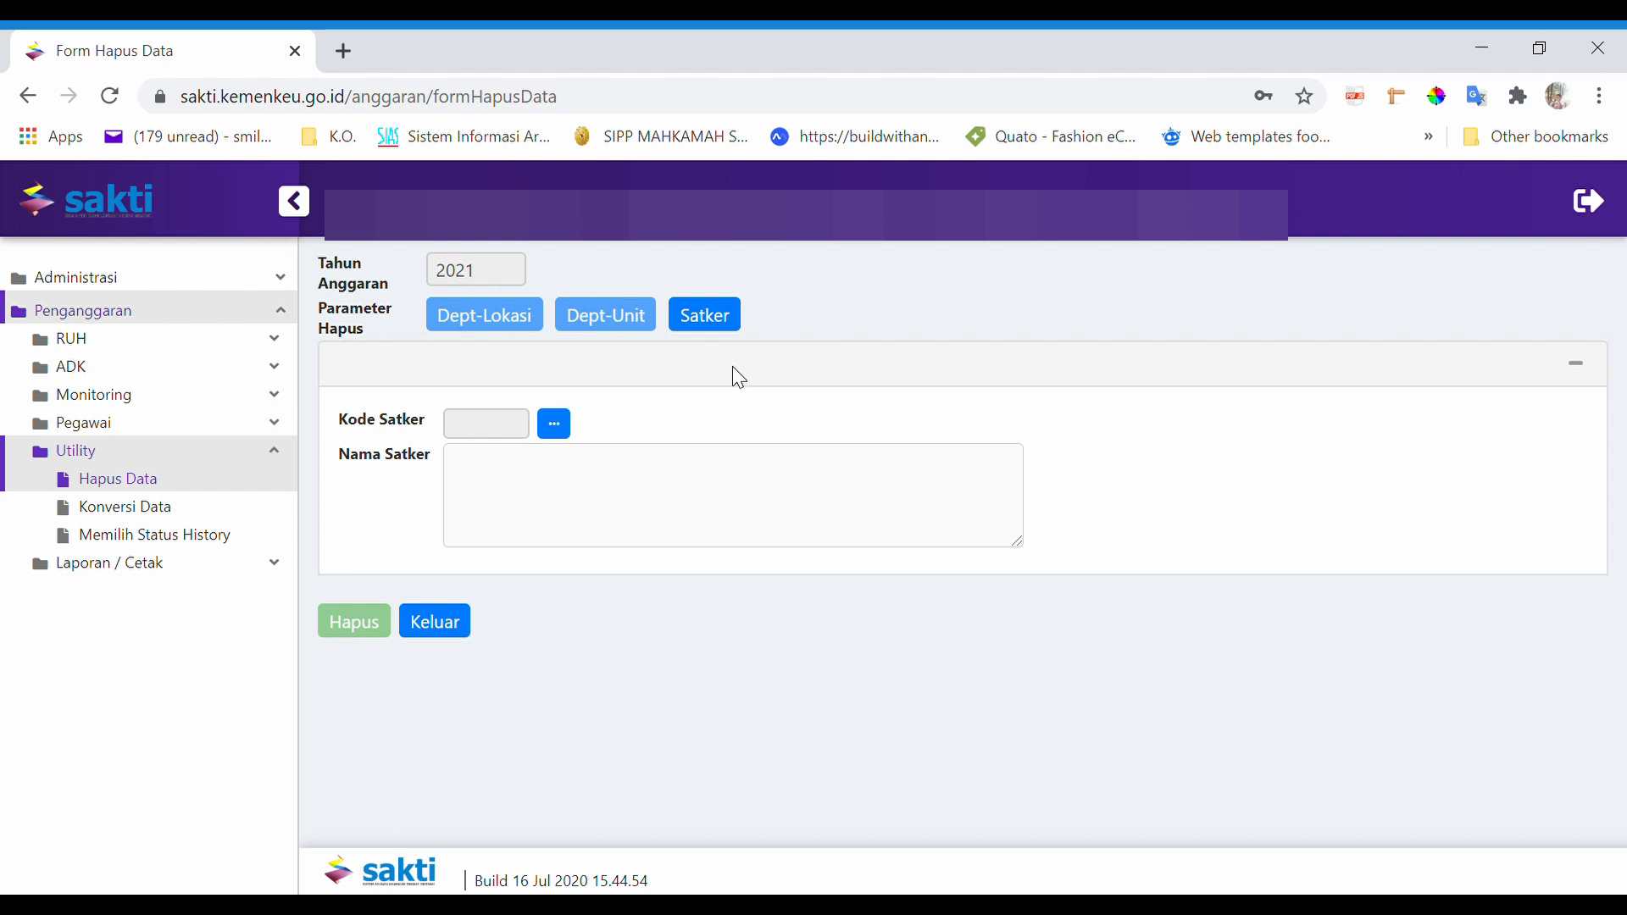
left_click(179, 542)
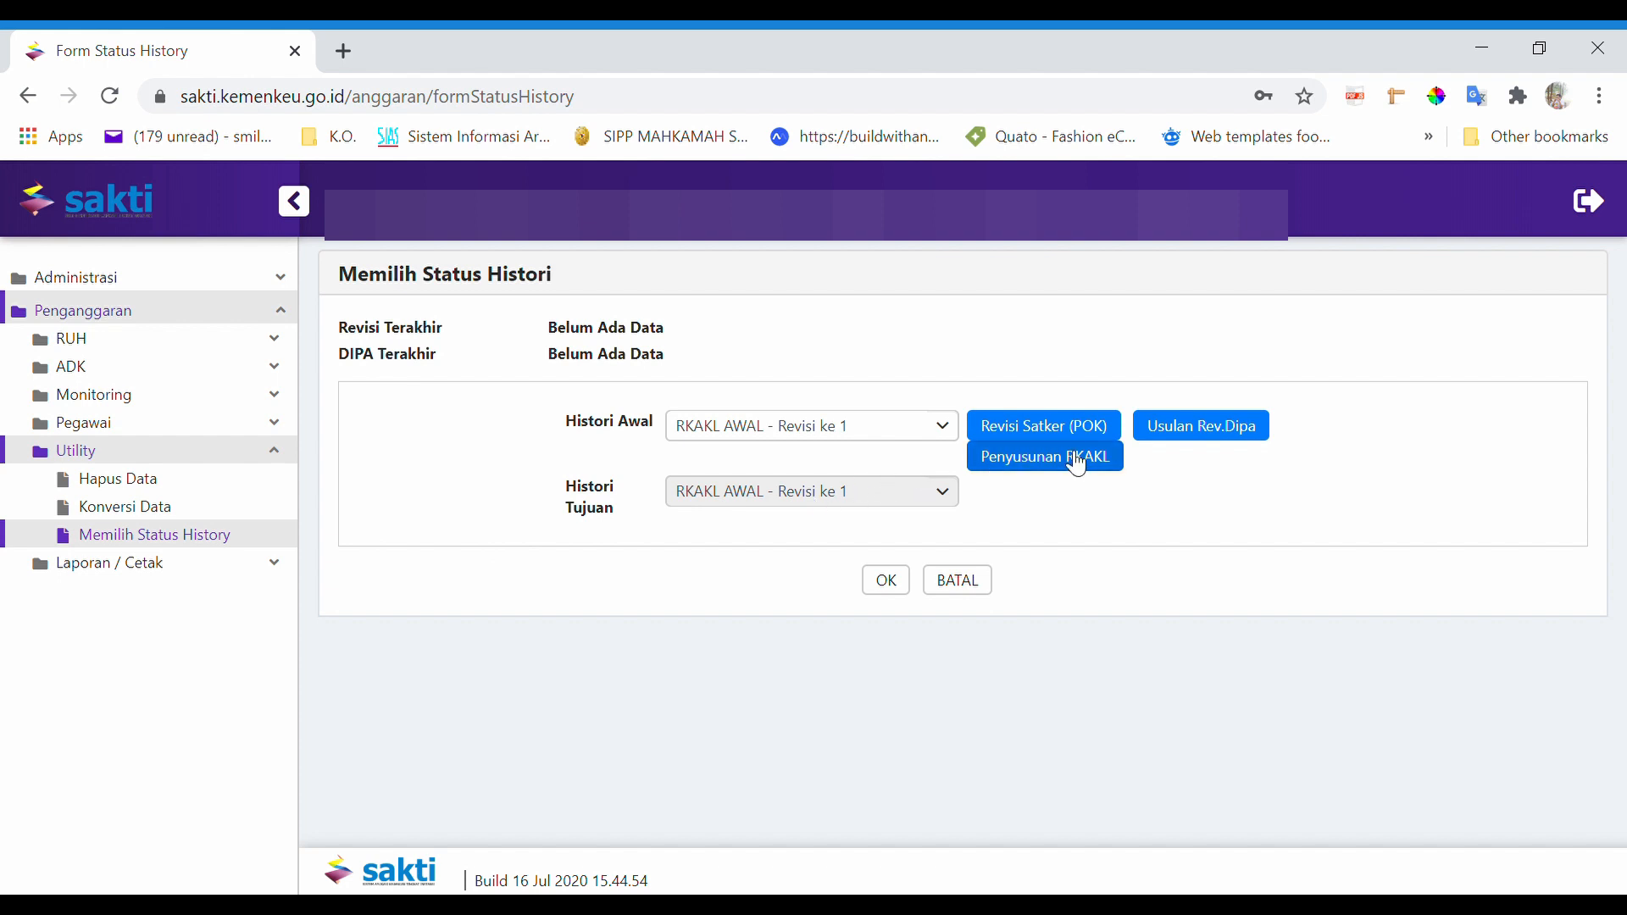
- Reopen the Belanja Redesain form and set its Satker to 401592 MAHKAMAH SYAR'IYAH BANDA ACEH
left_click(107, 339)
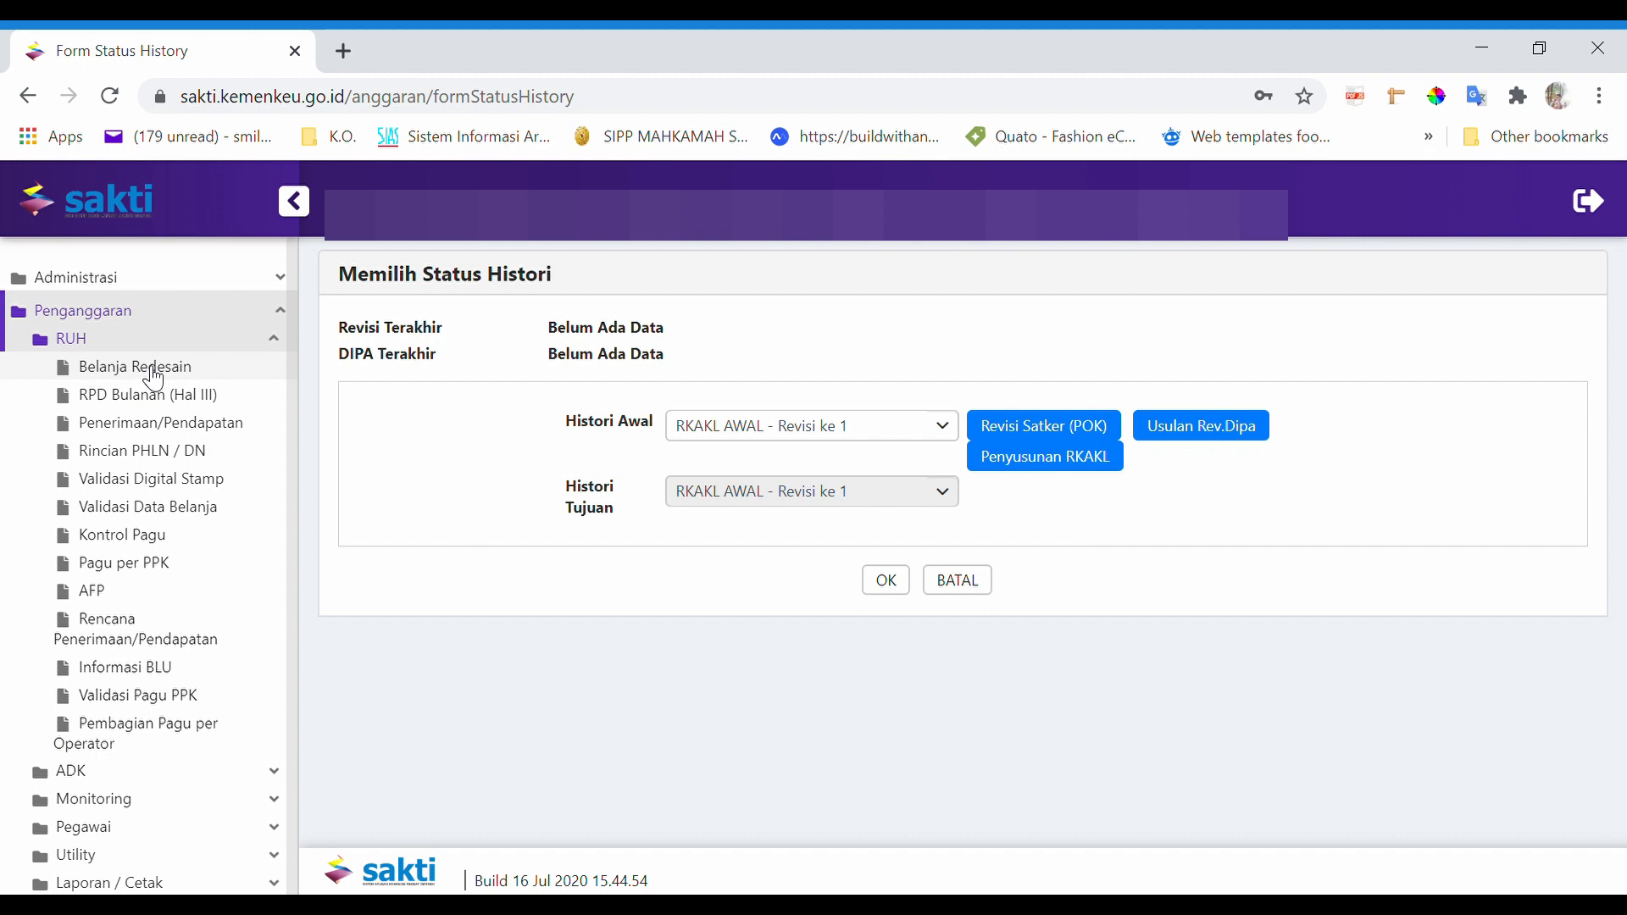
left_click(151, 373)
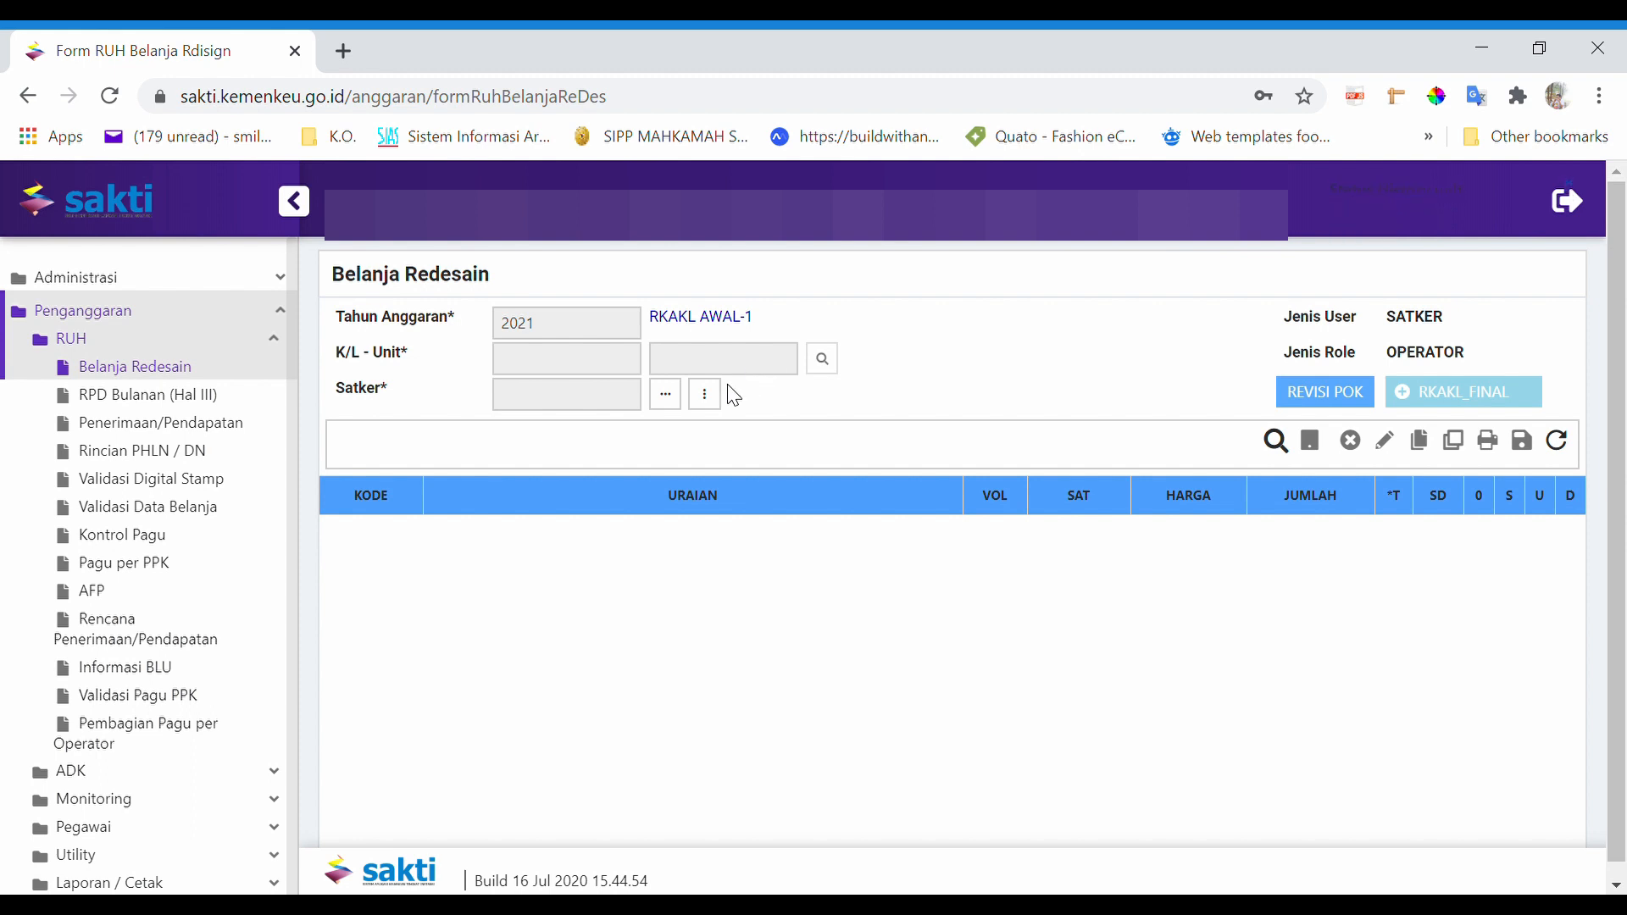
left_click(675, 400)
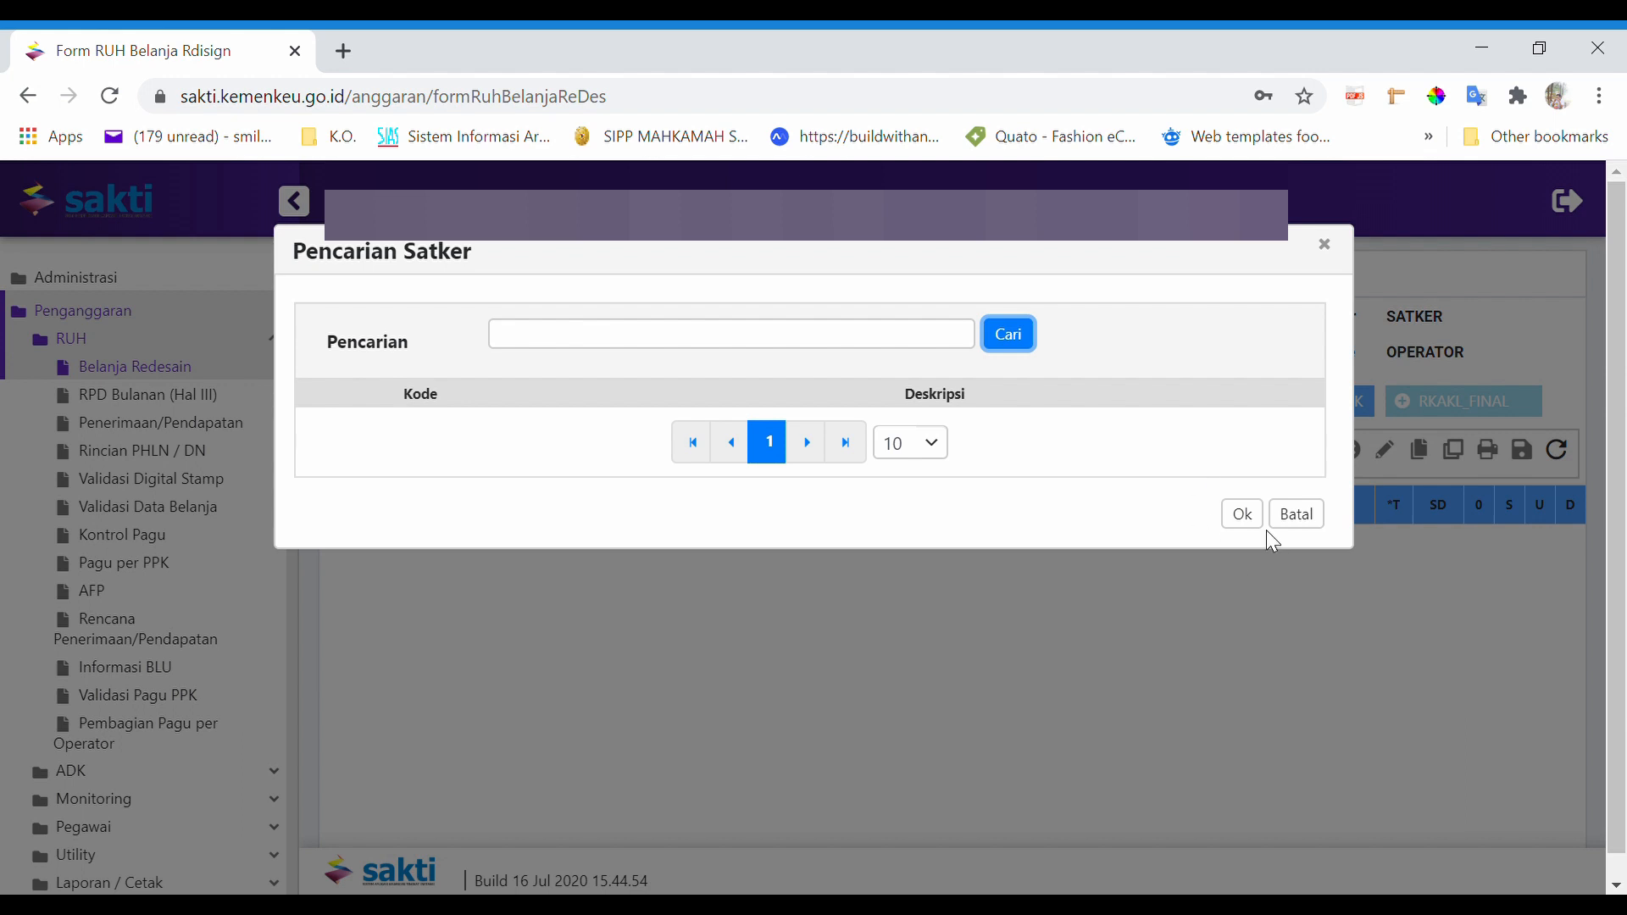
left_click(1296, 515)
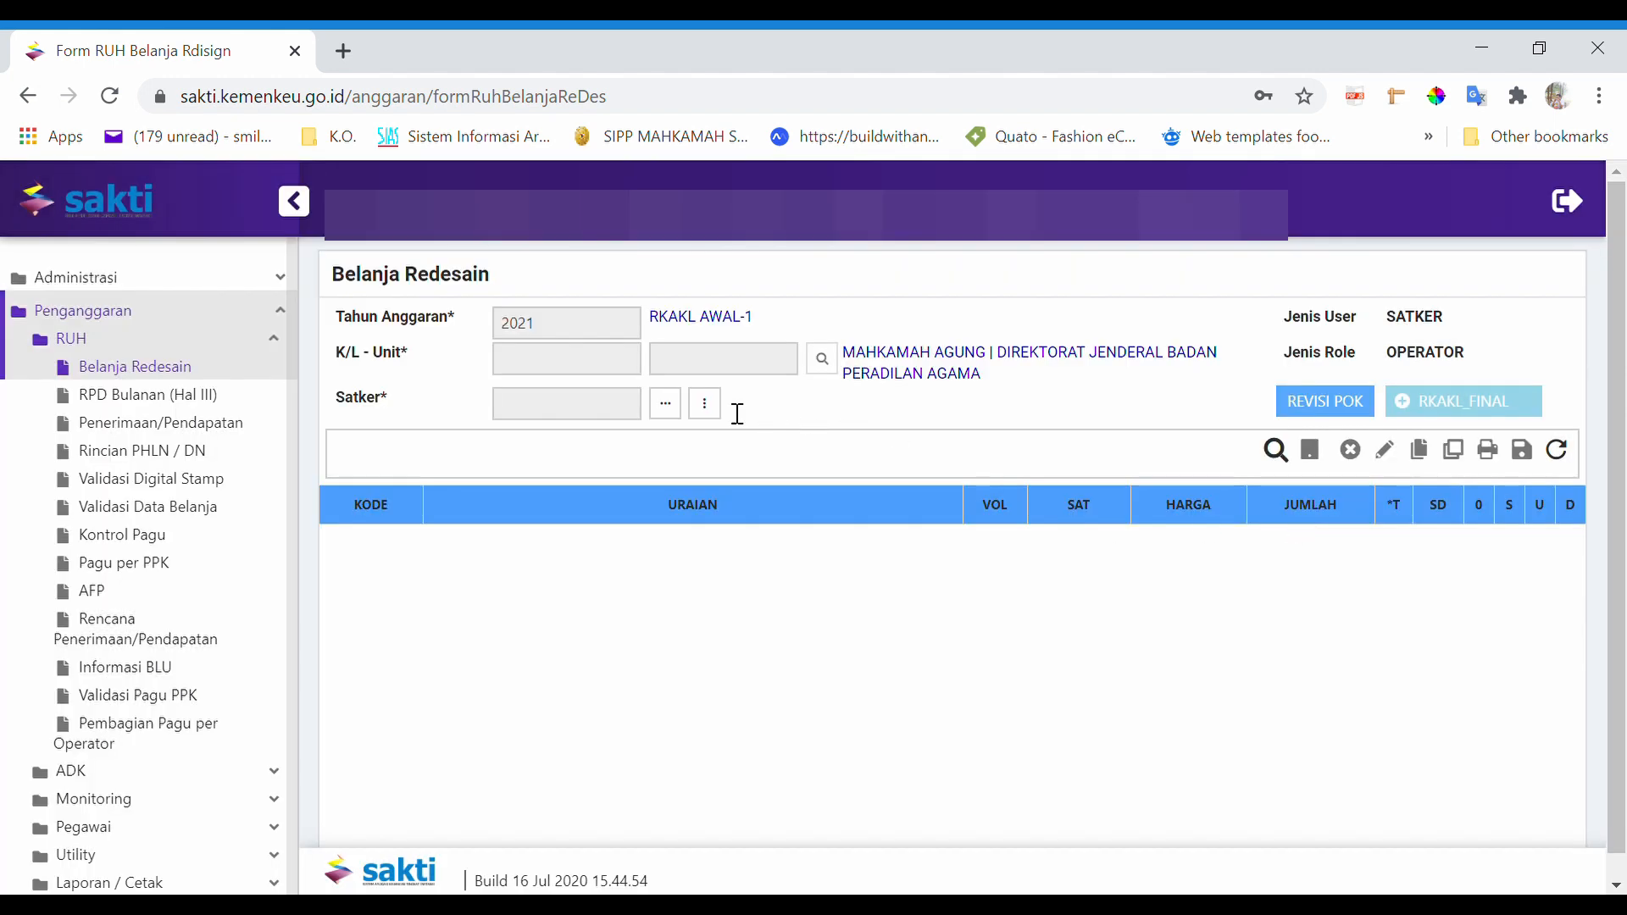
left_click(706, 404)
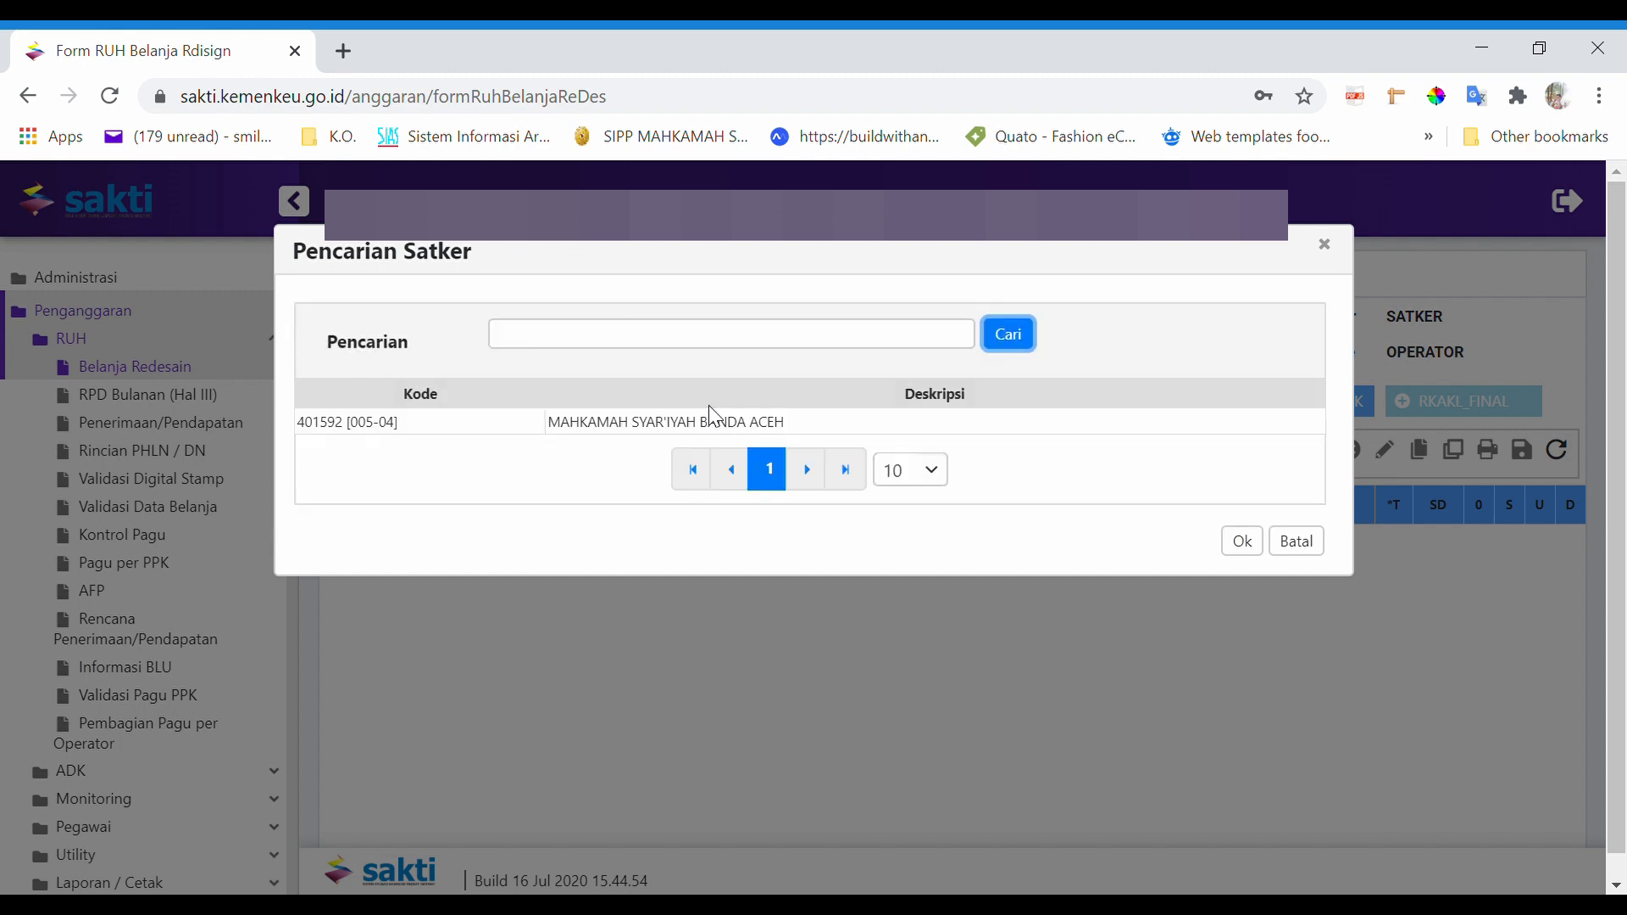
left_click(556, 423)
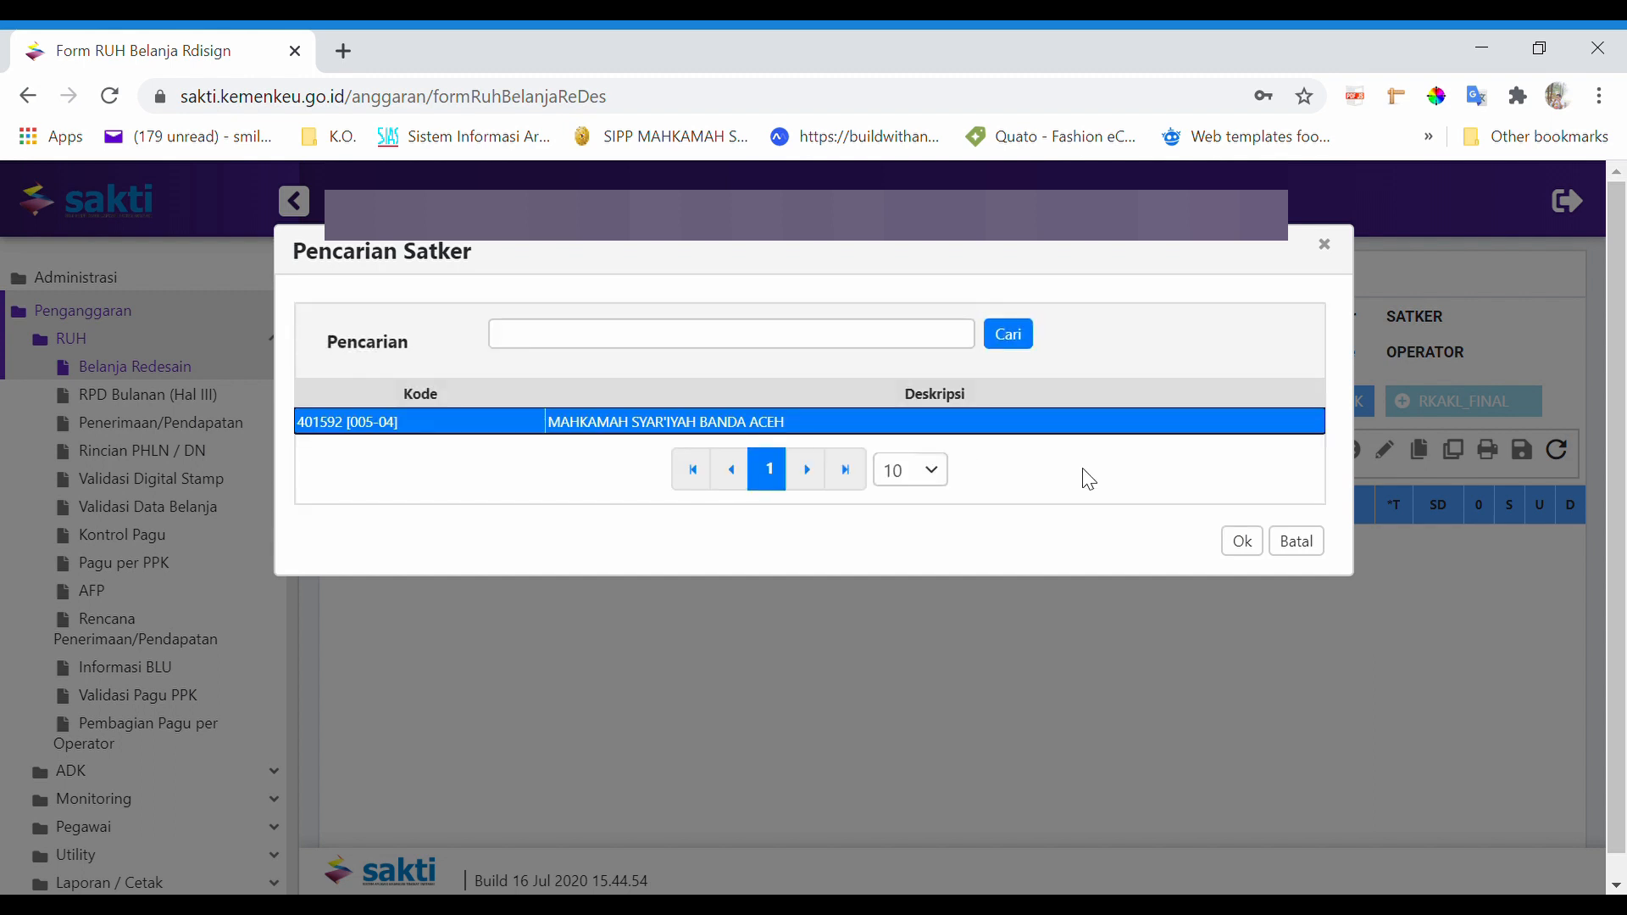
left_click(1239, 544)
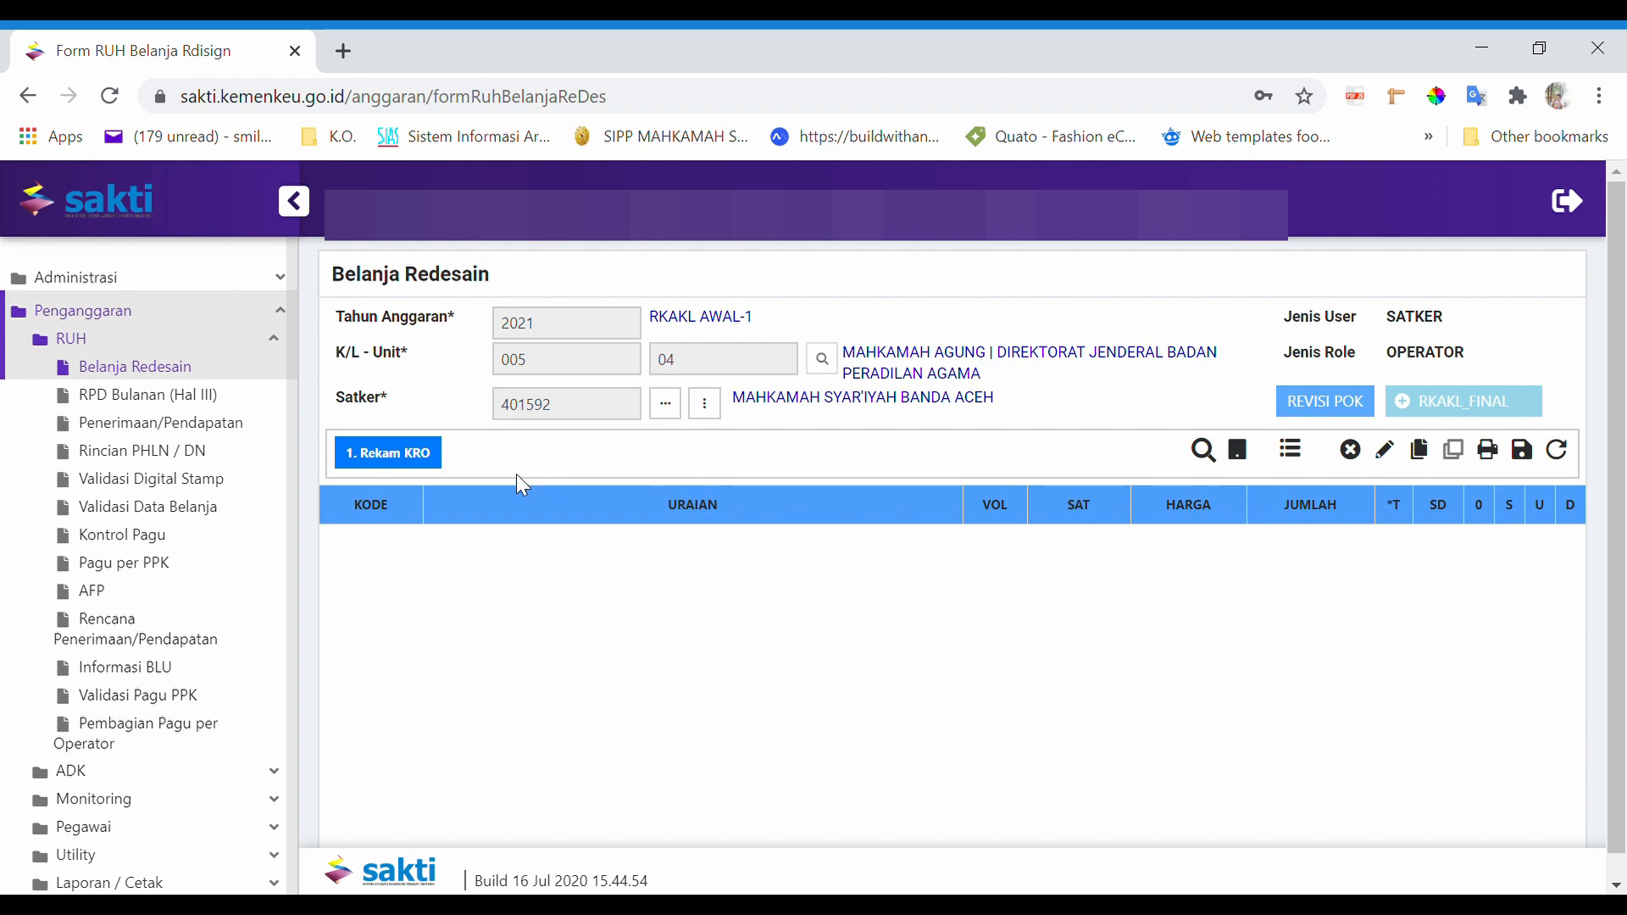
- Start a new Program, Aktivitas, KRO record and show 30 KRO codes per page in its selection list
left_click(400, 454)
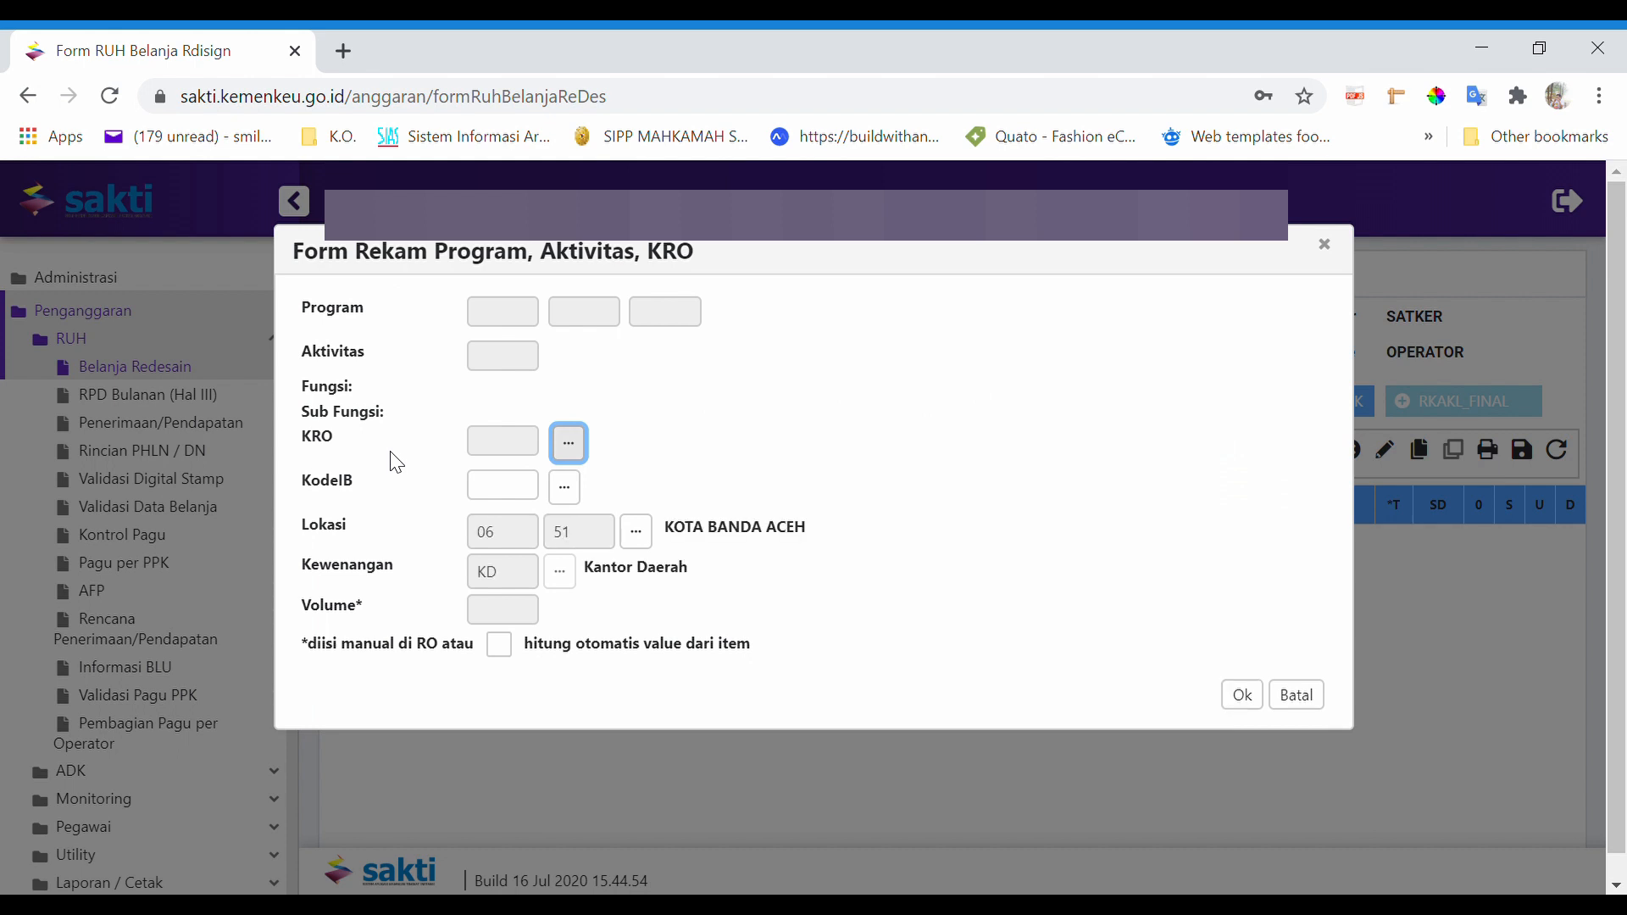
left_click(583, 457)
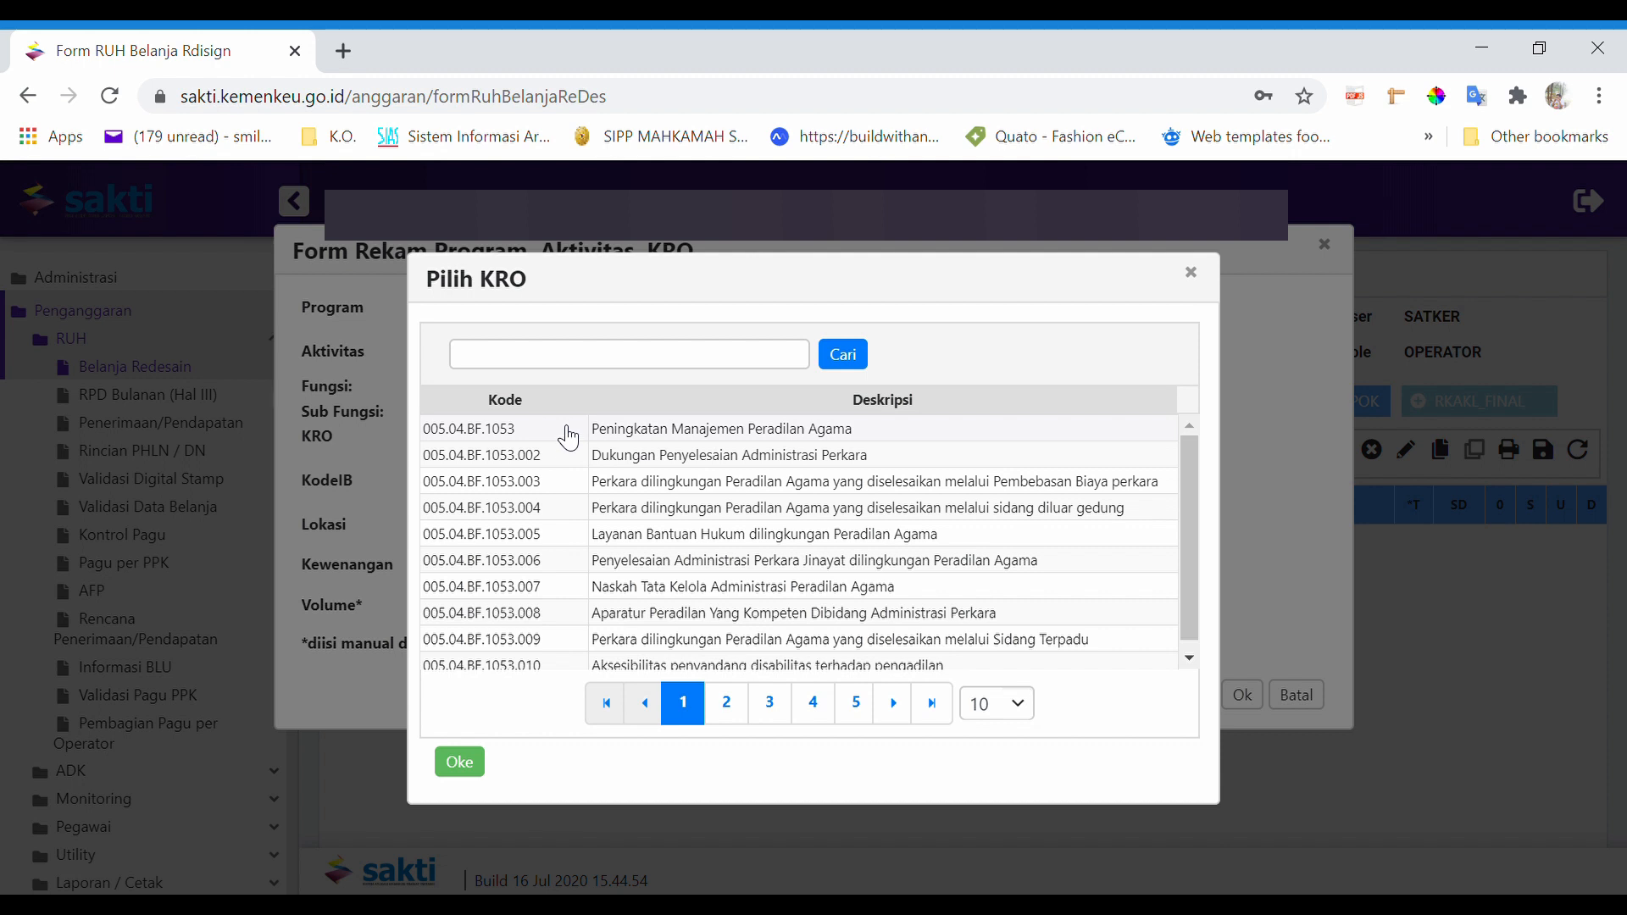
scroll(568, 465, "down", 1)
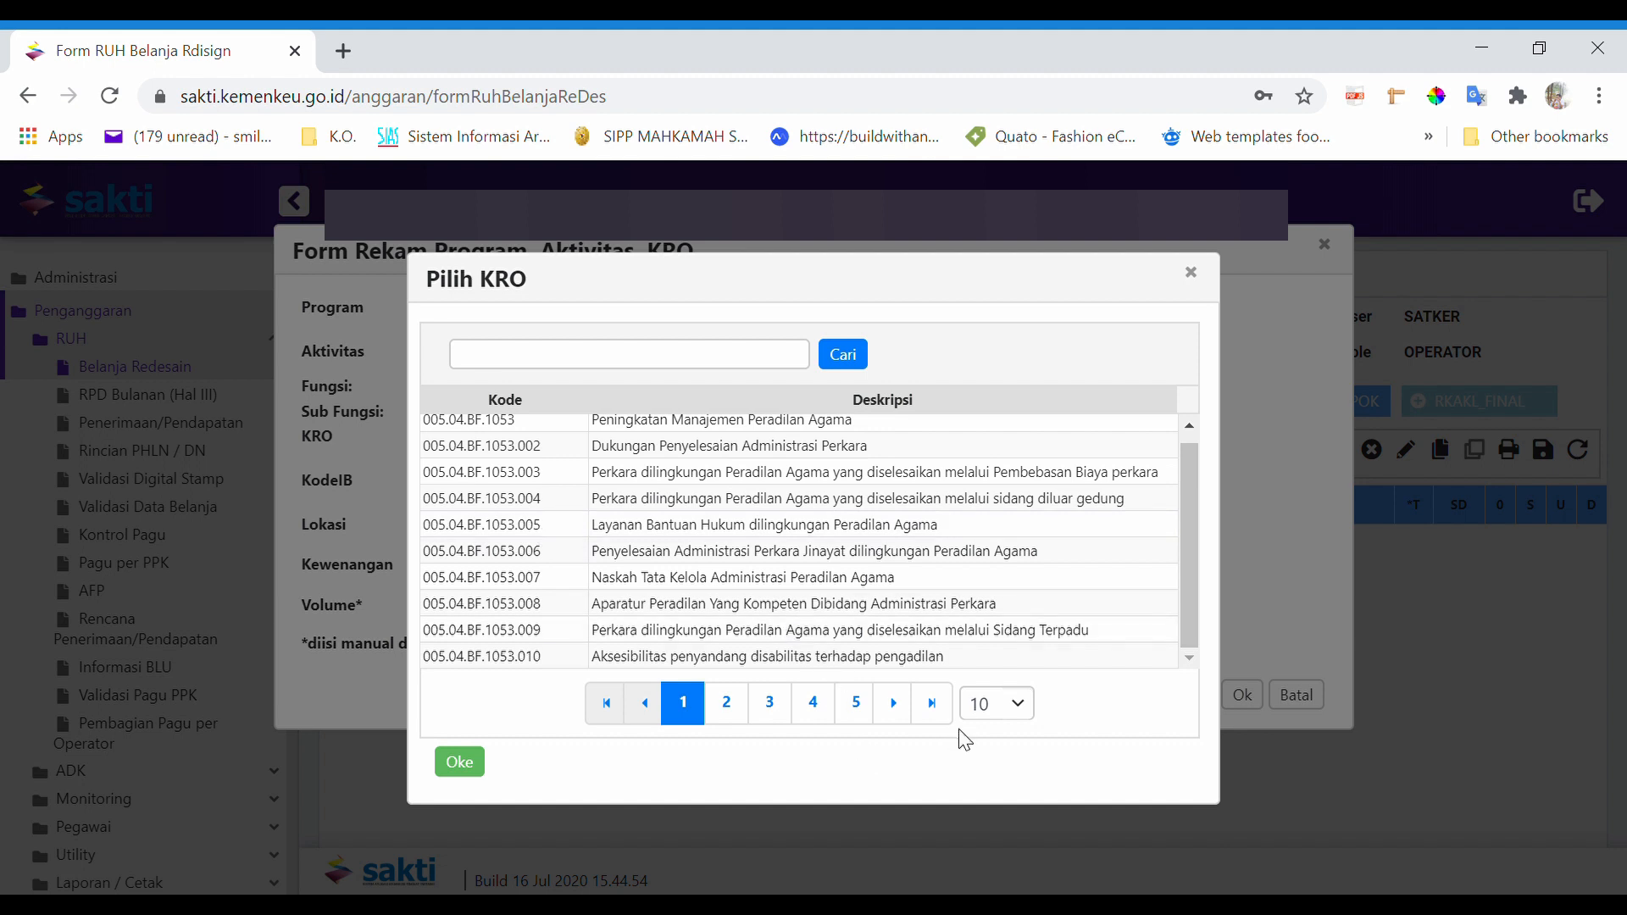
left_click(1017, 703)
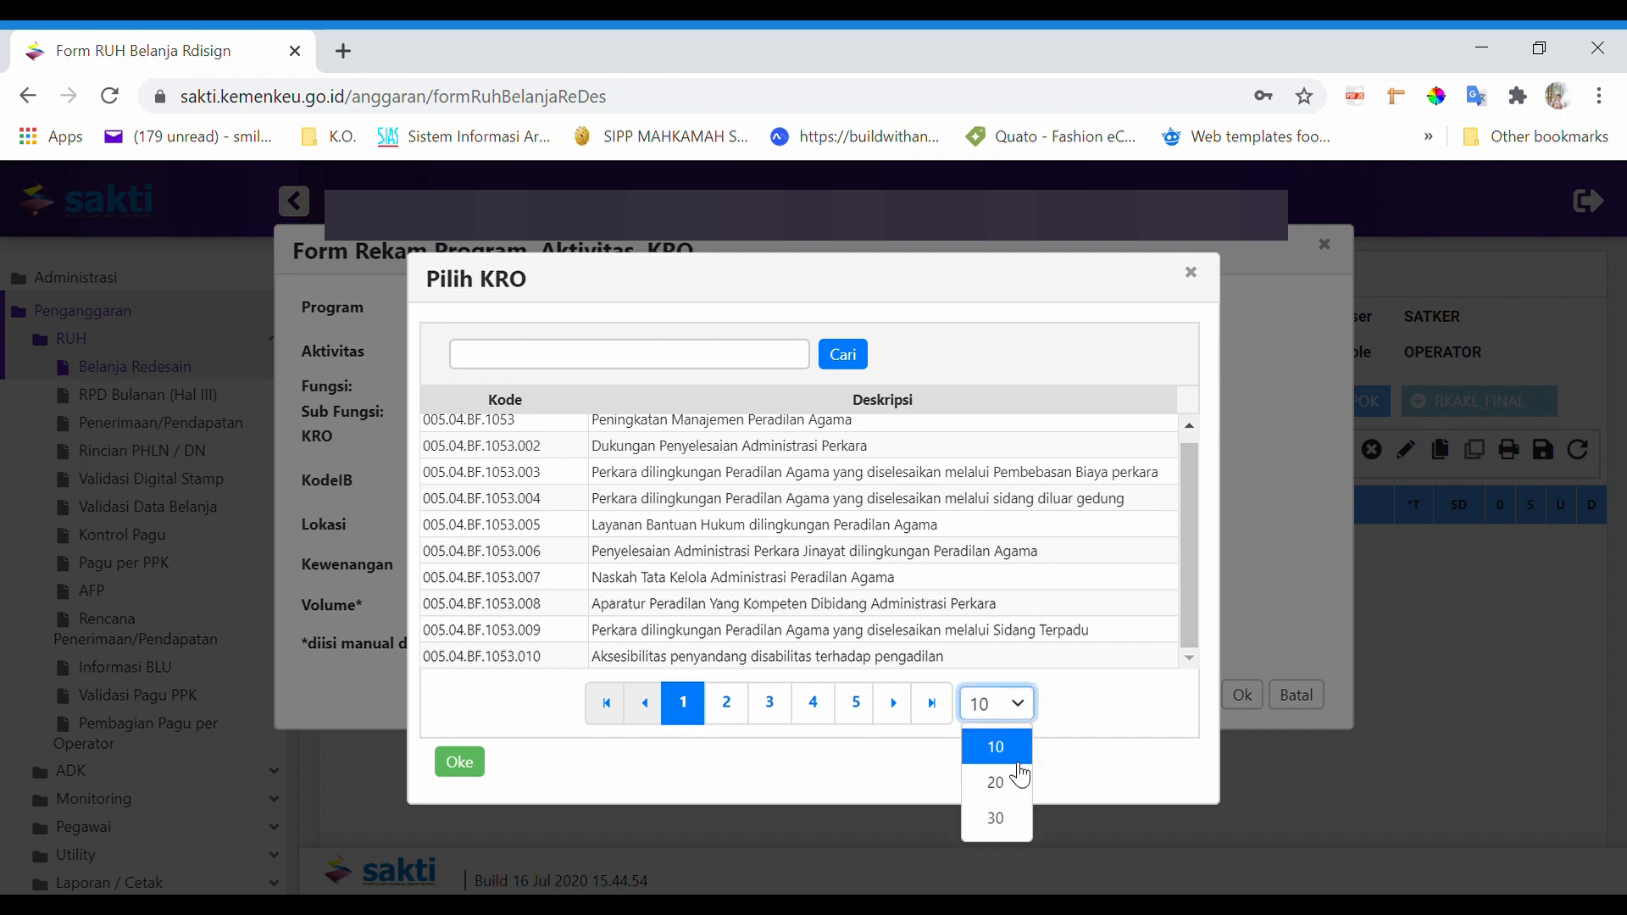
left_click(998, 817)
scroll(666, 573, "down", 2)
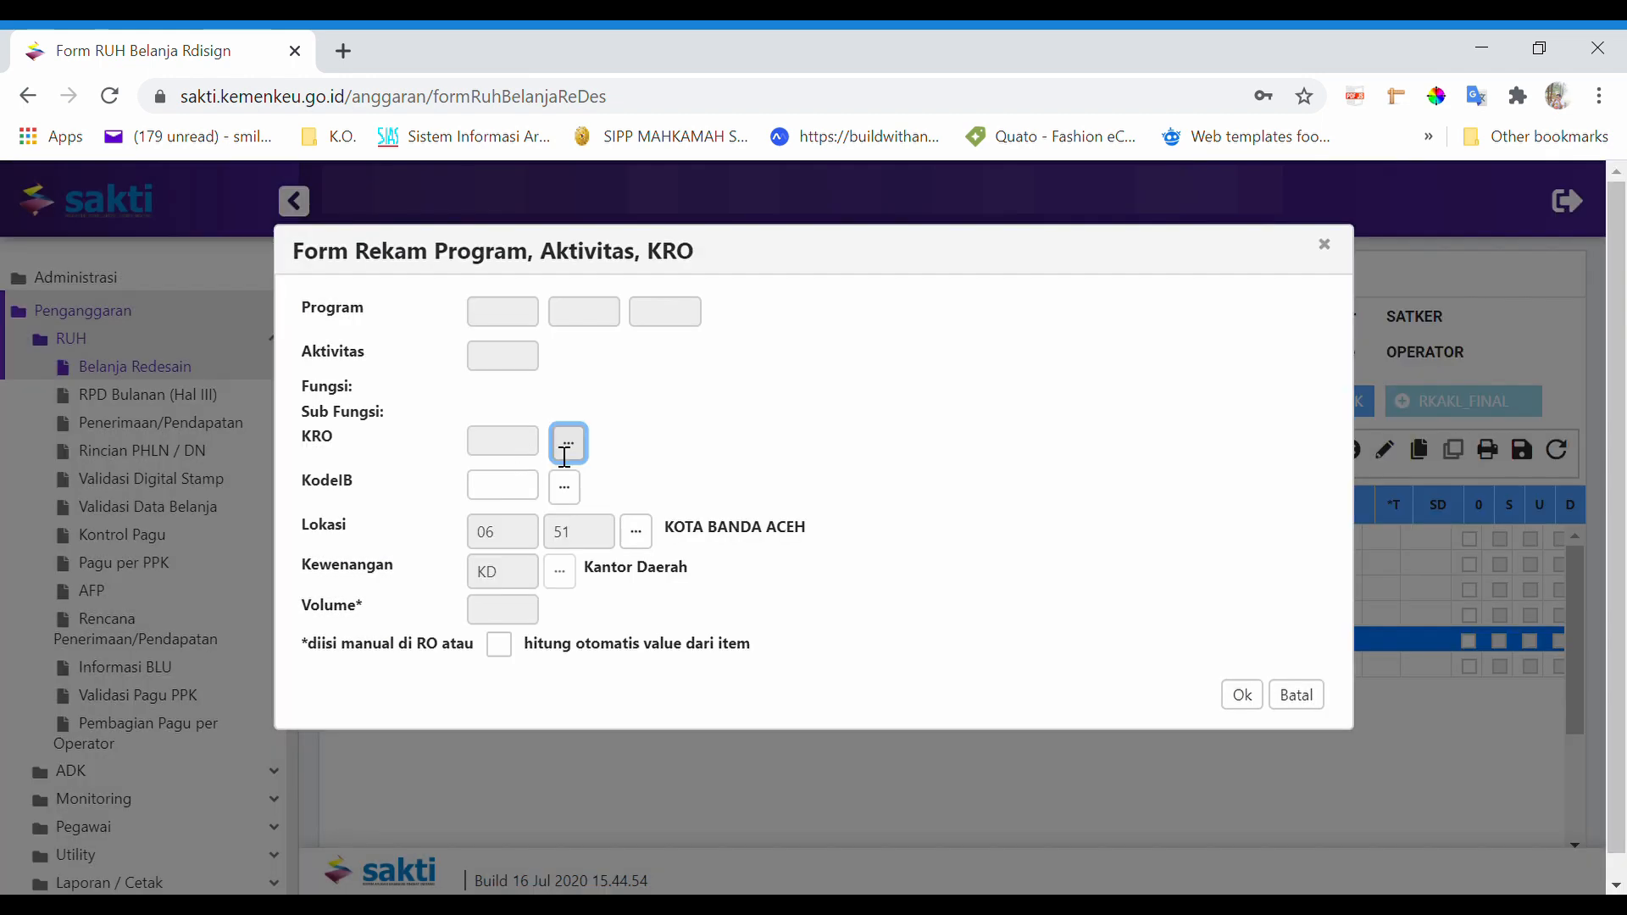
- Choose 005.04.BF.1053.BCA Perkara Hukum Perseorangan as the KRO of the record, listing 30 codes per page
left_click(566, 454)
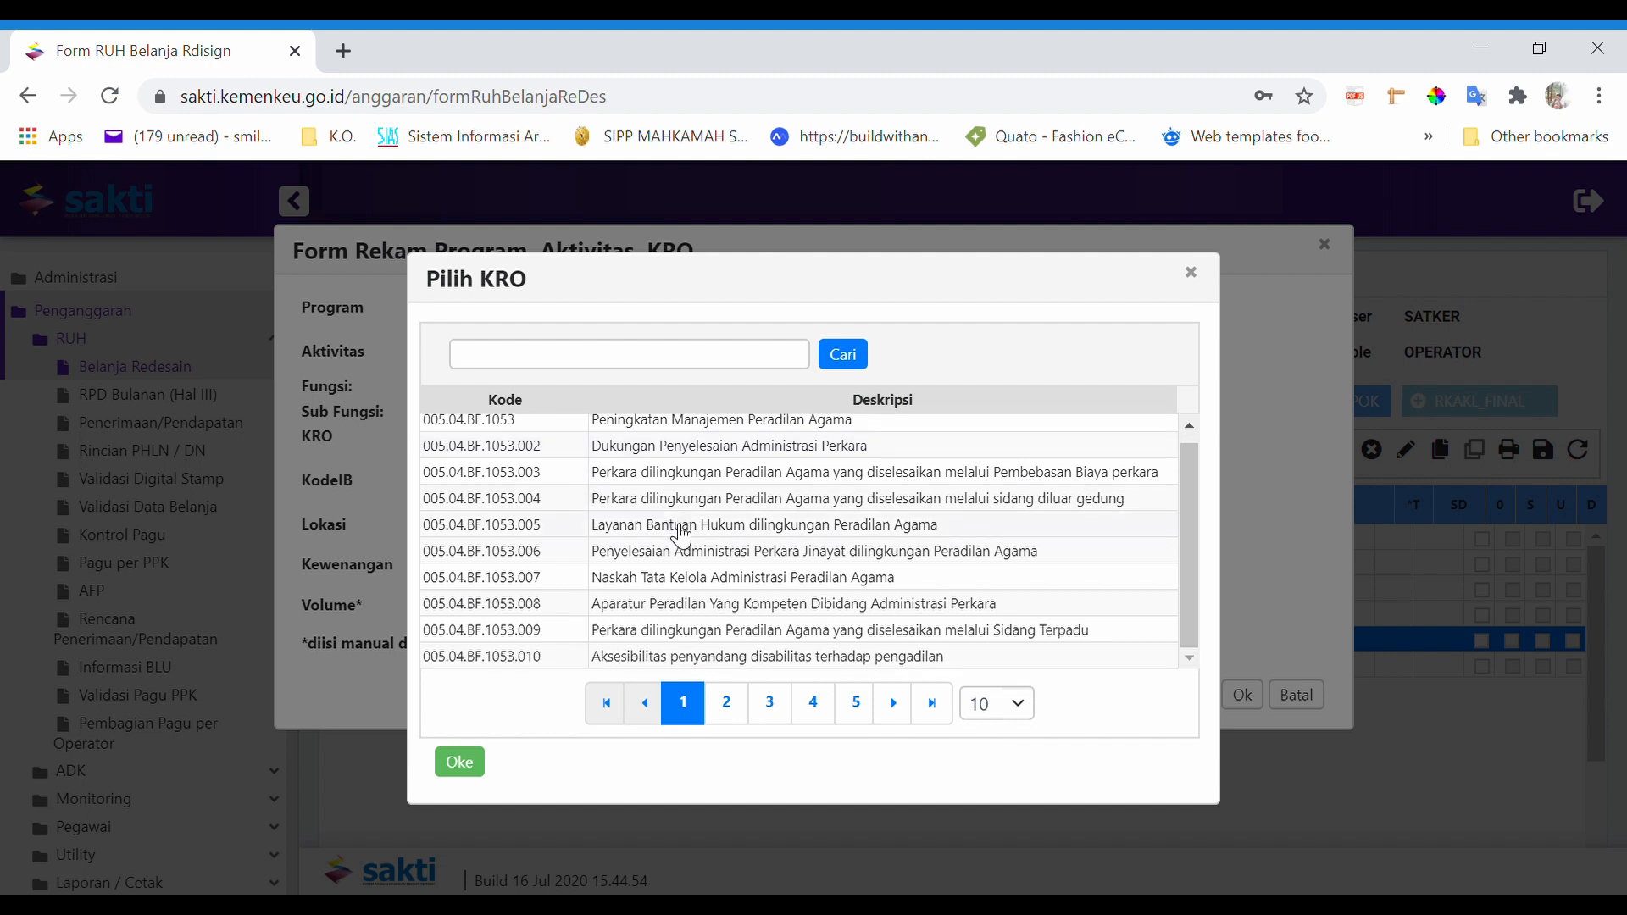
scroll(680, 536, "up", 1)
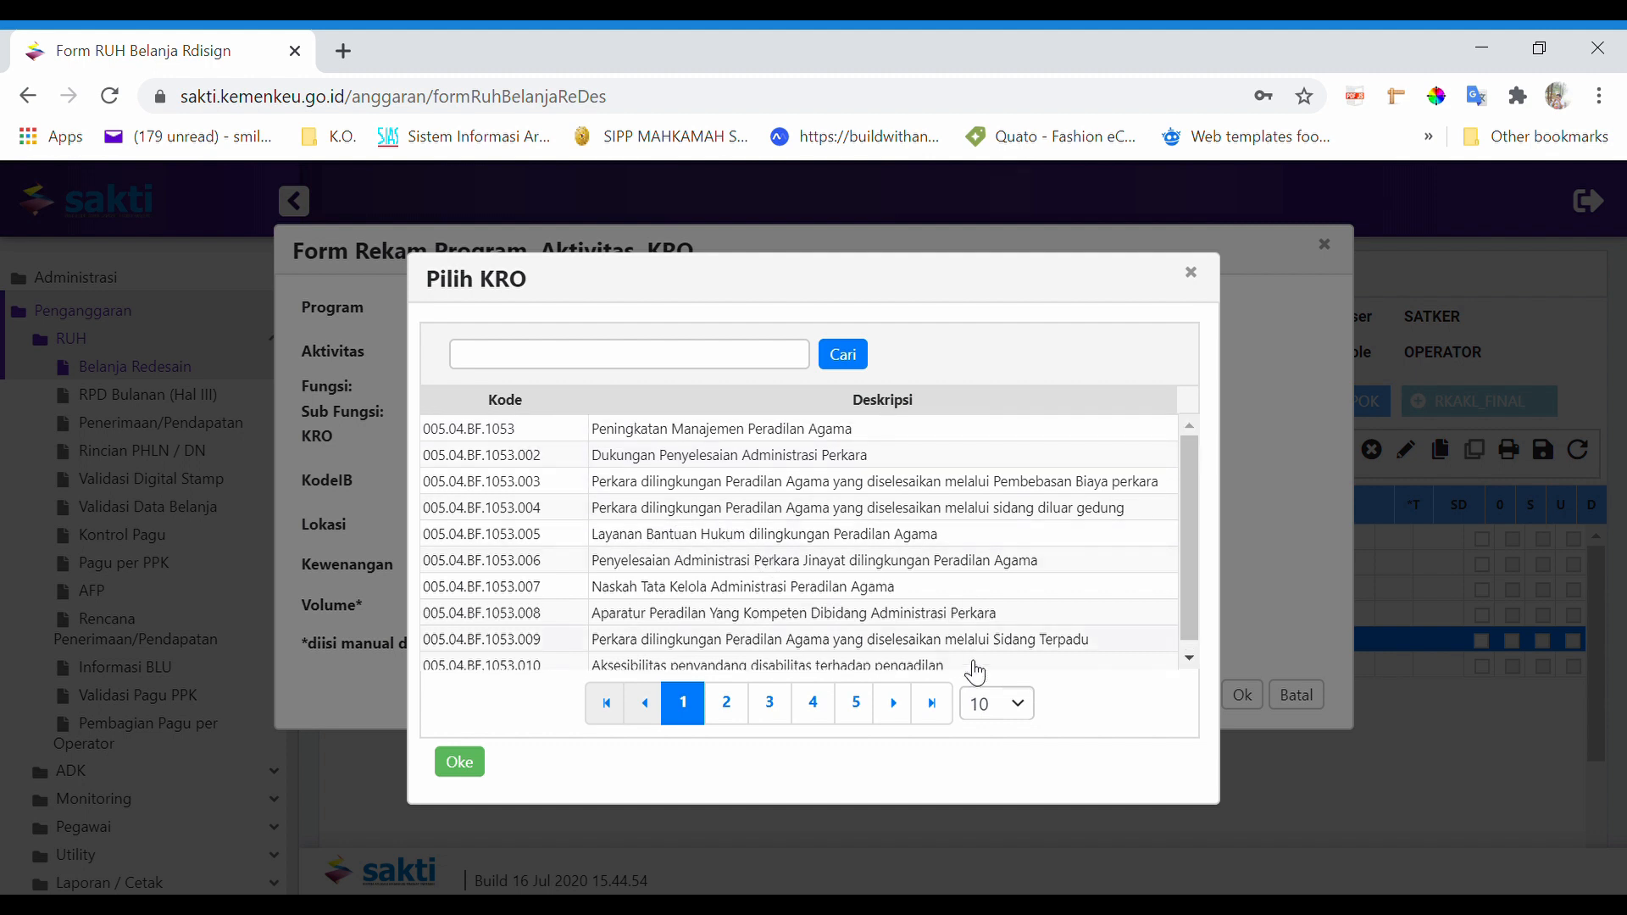
left_click(1017, 703)
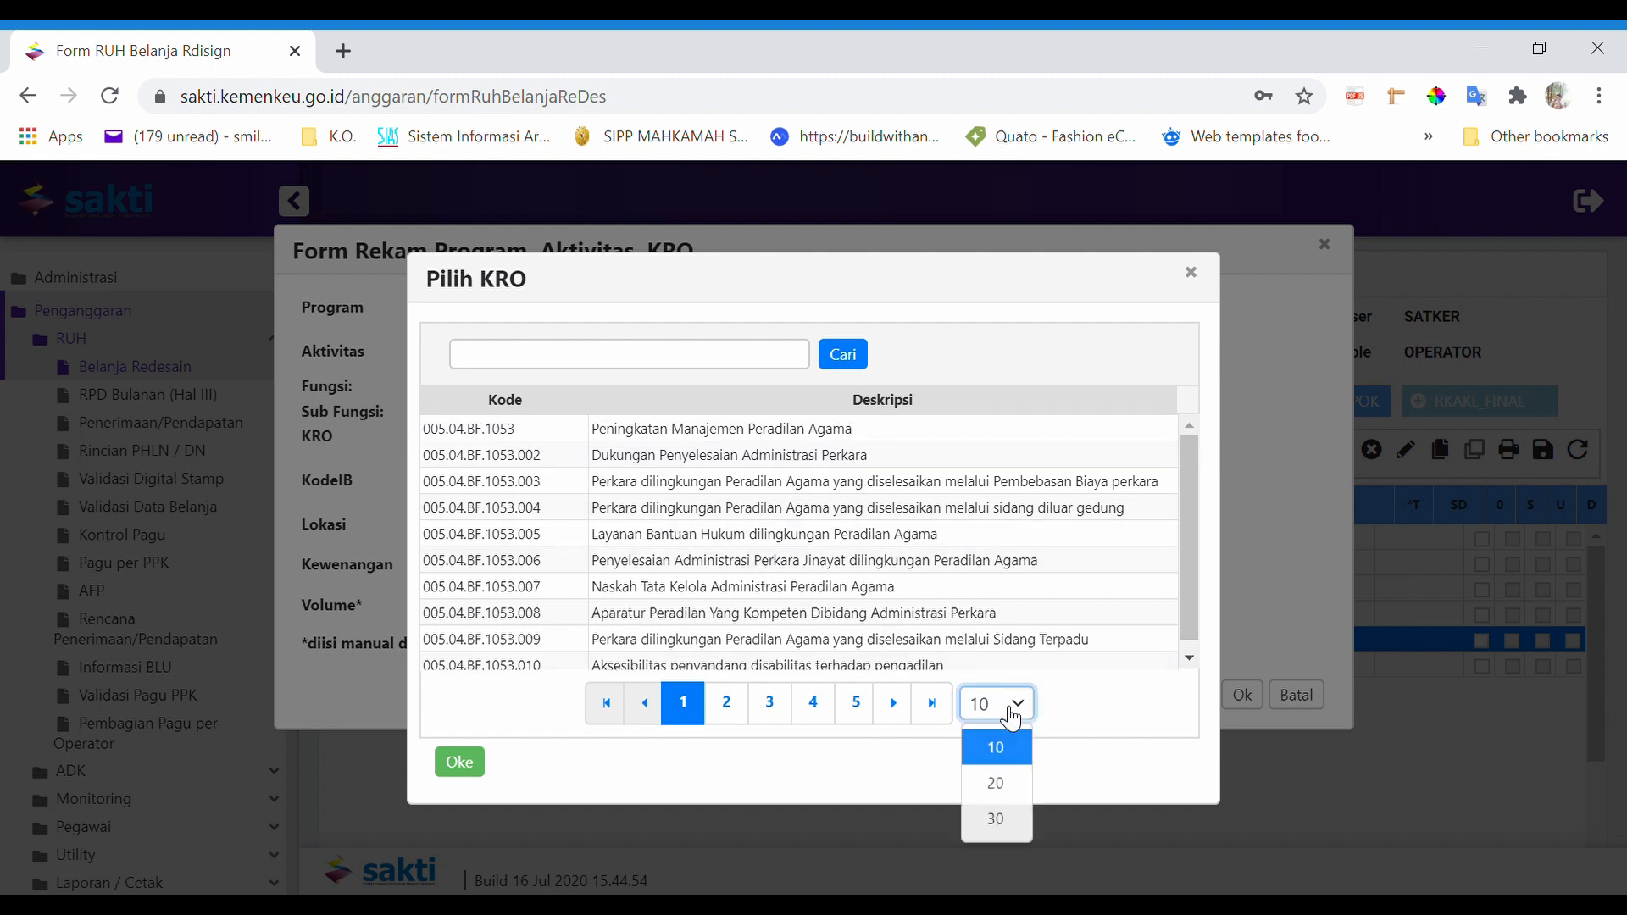
left_click(1004, 819)
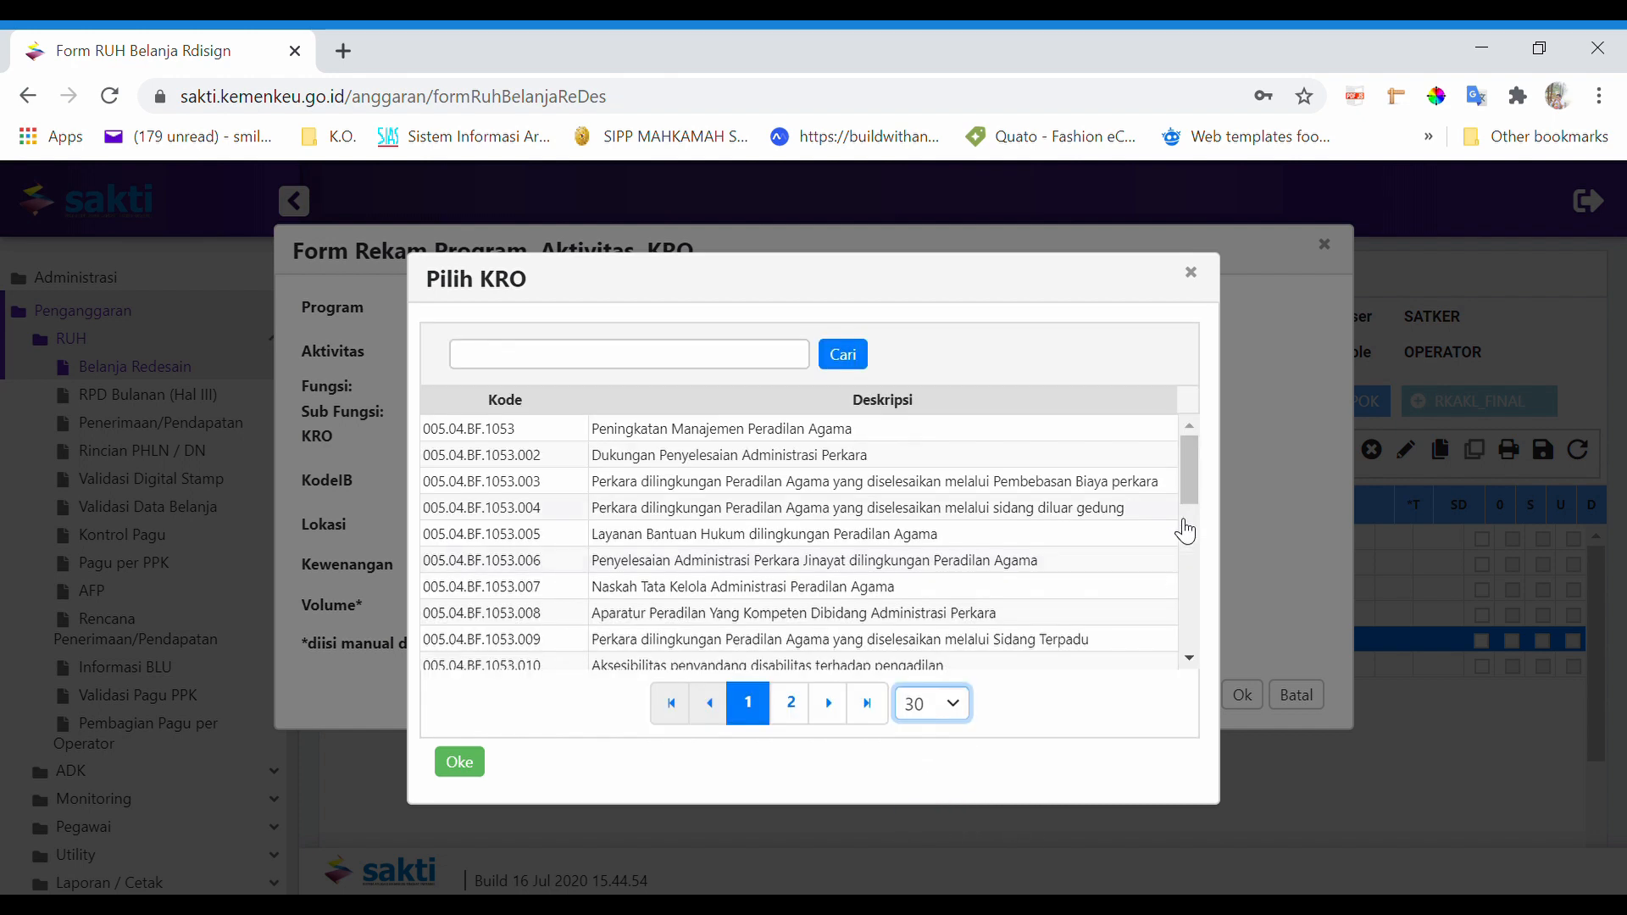
left_click(1201, 469)
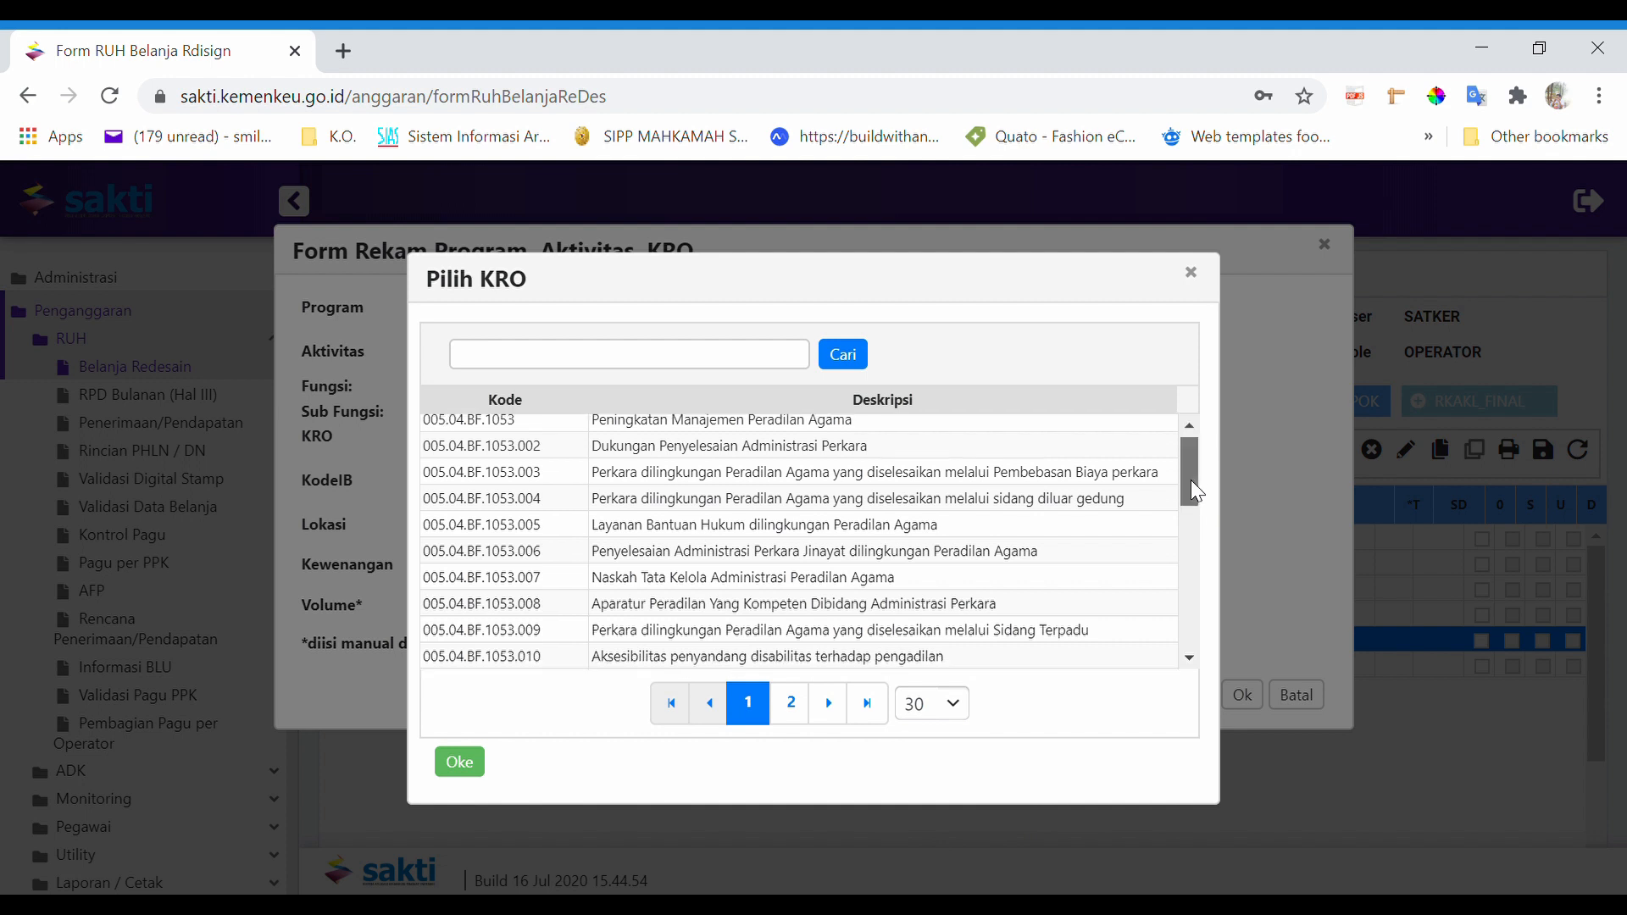
left_click_drag(1191, 479, 1188, 537)
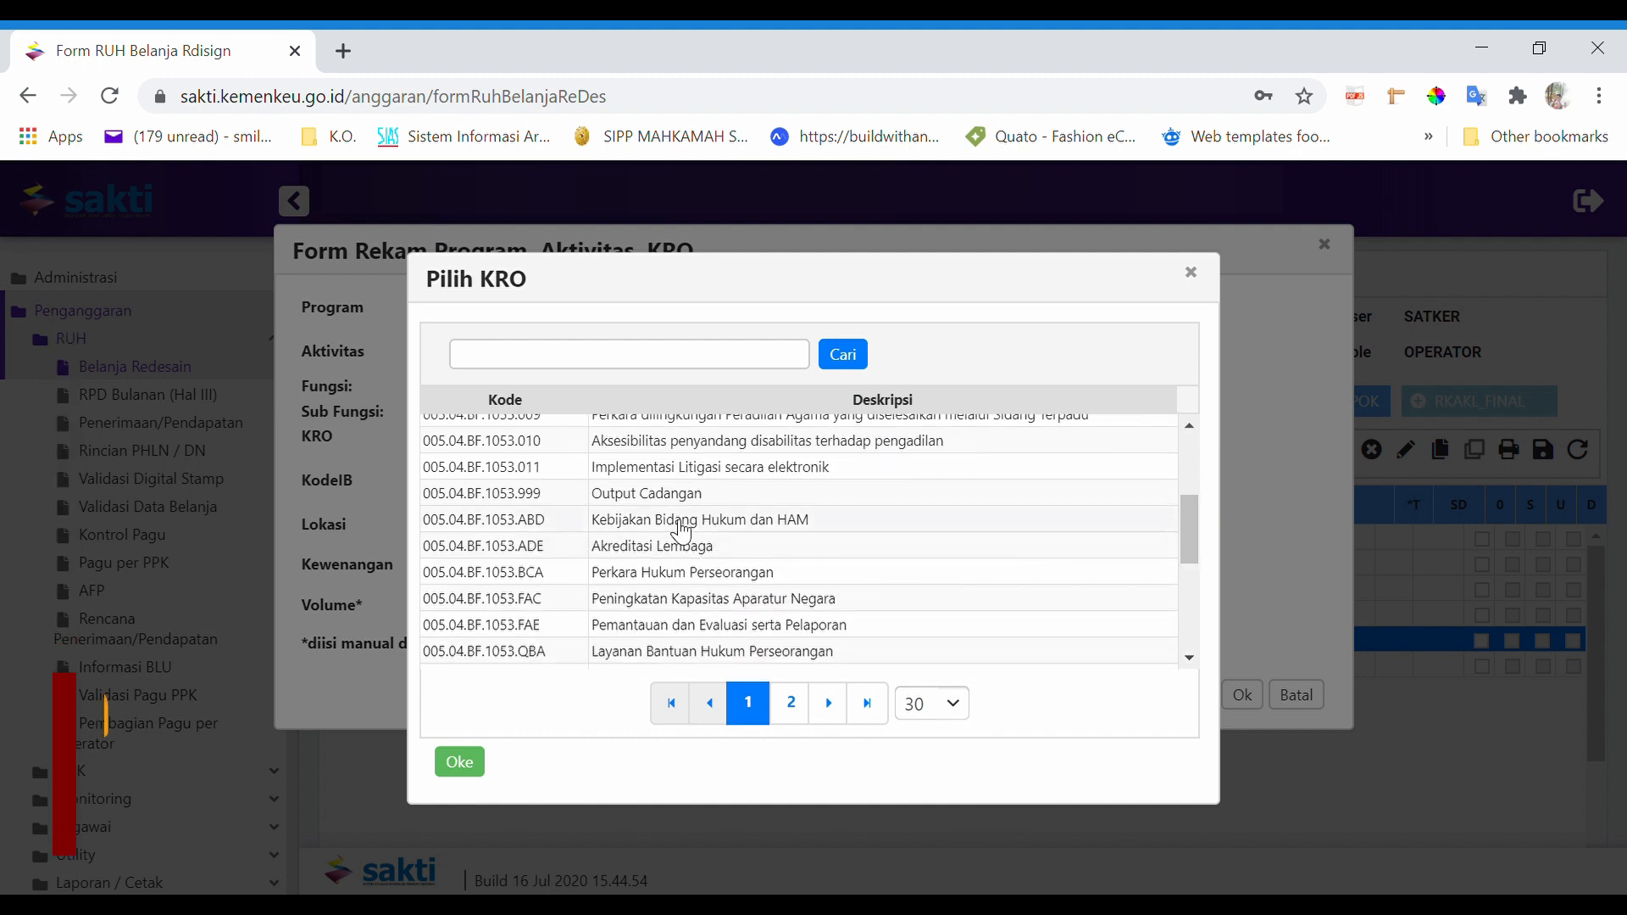
left_click(639, 545)
left_click(629, 577)
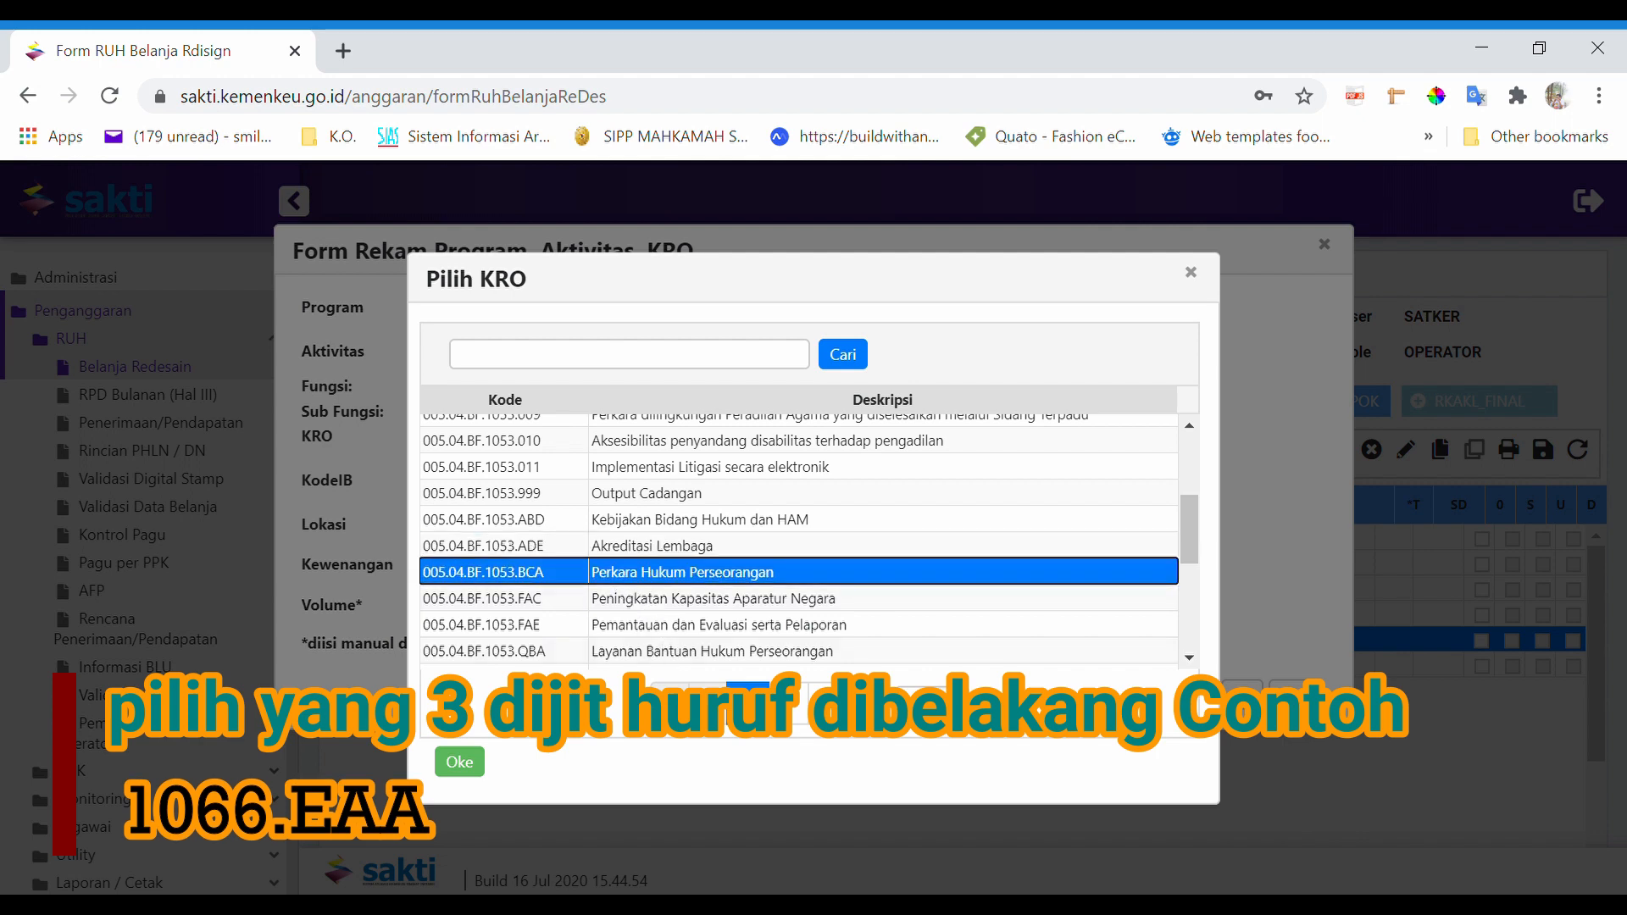
left_click(462, 761)
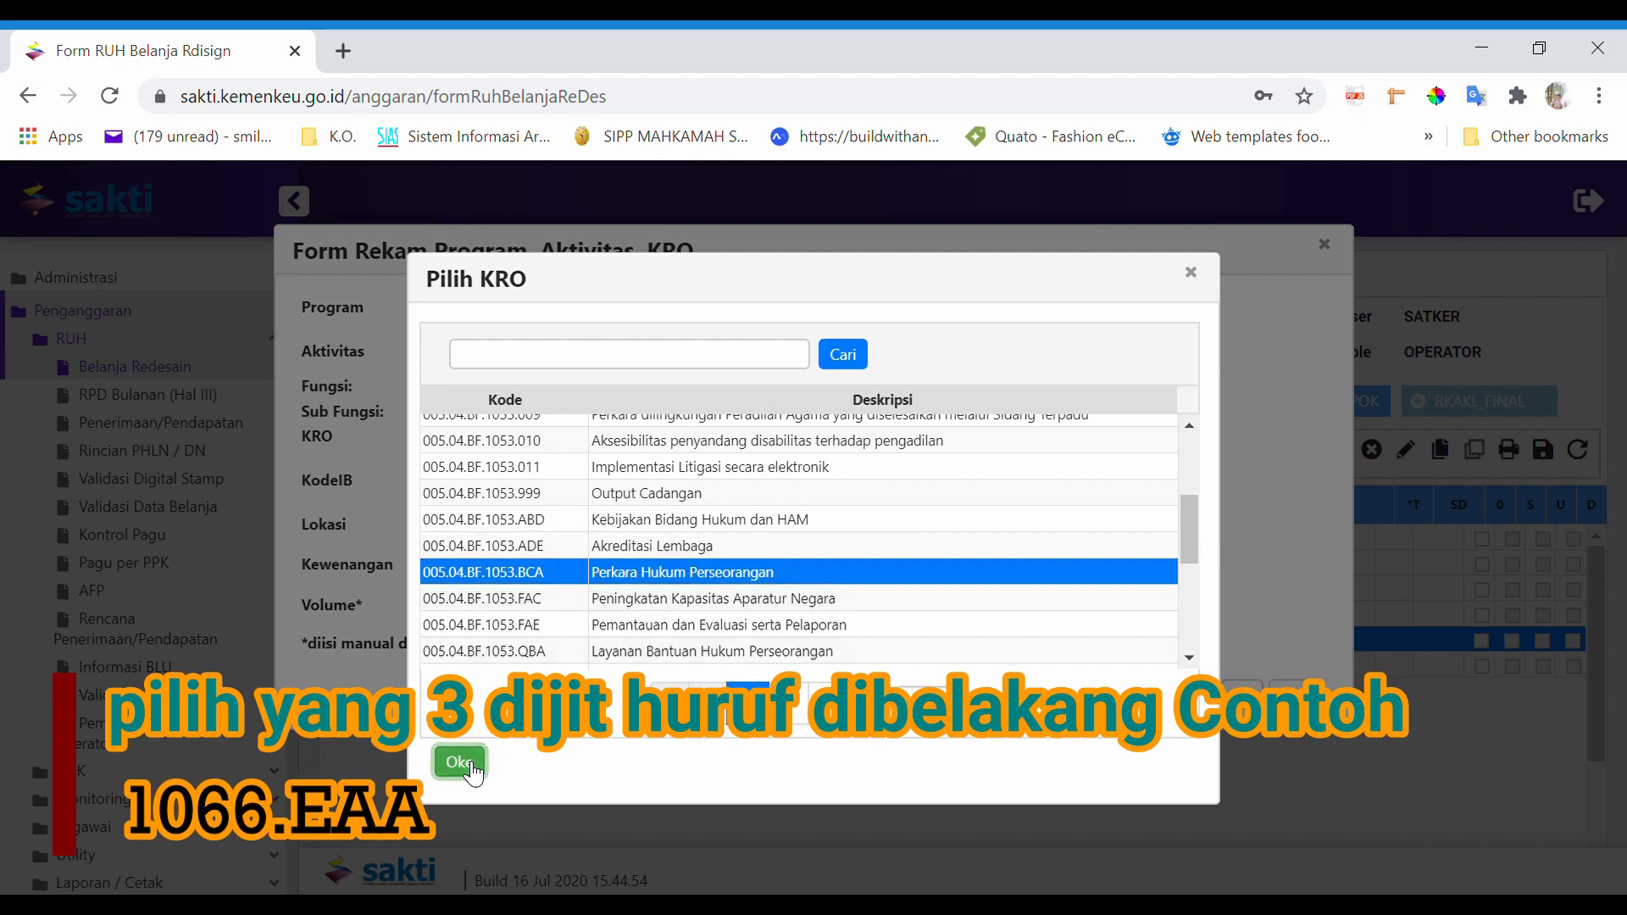
- Set the KodeIB to 00 Base Line and save the KRO record
left_click(565, 492)
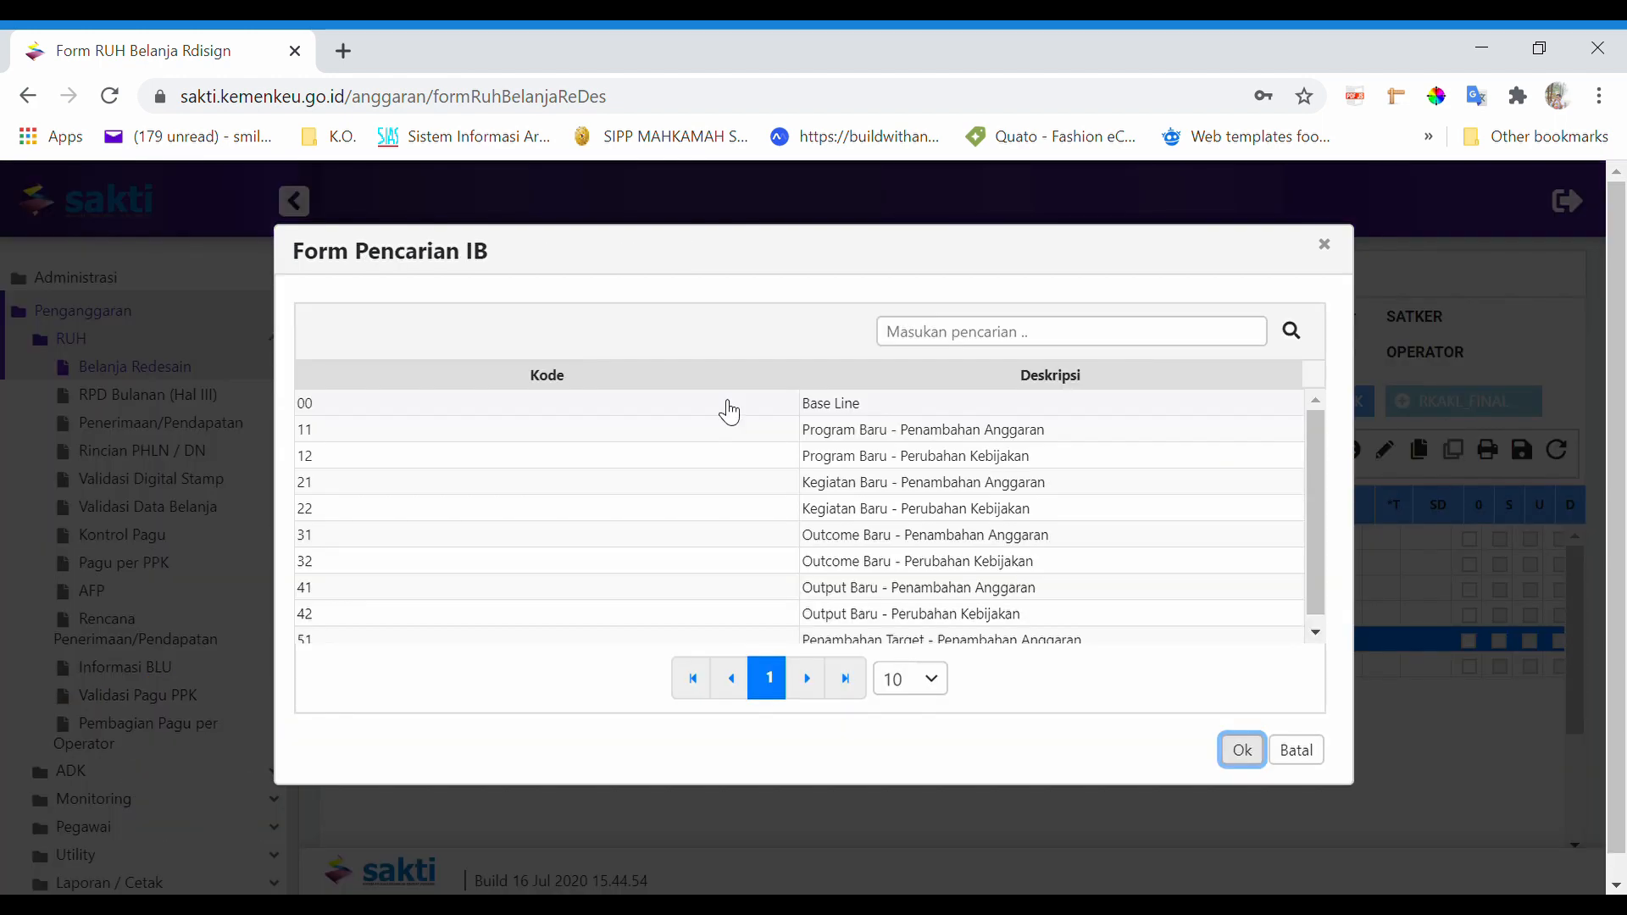
left_click(727, 409)
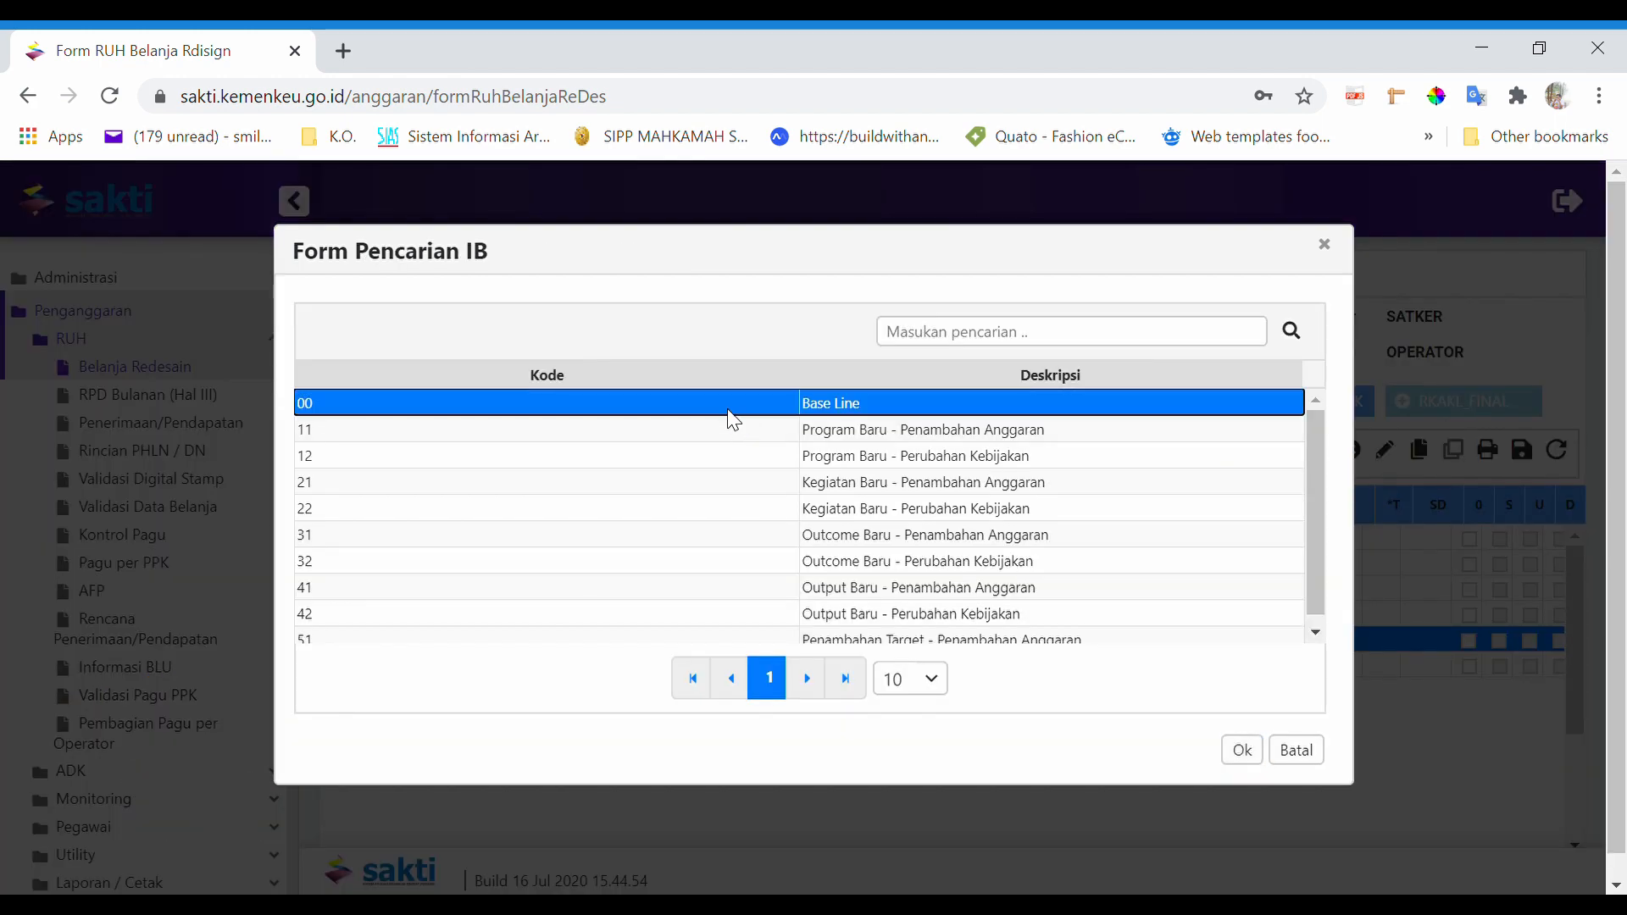
left_click(1243, 750)
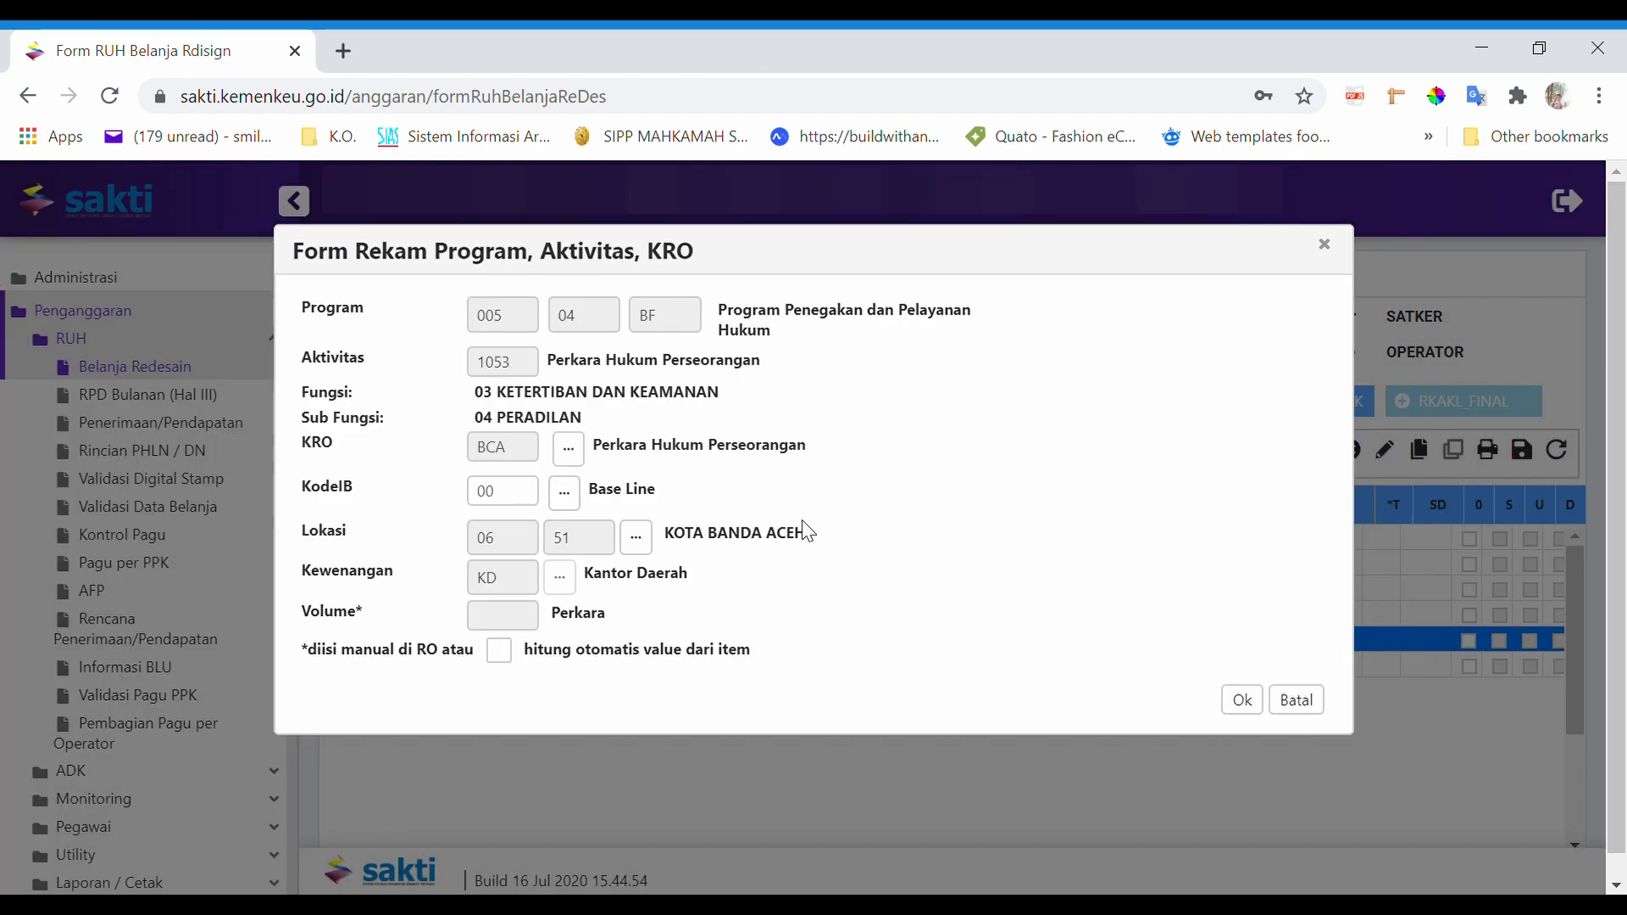
left_click(1242, 700)
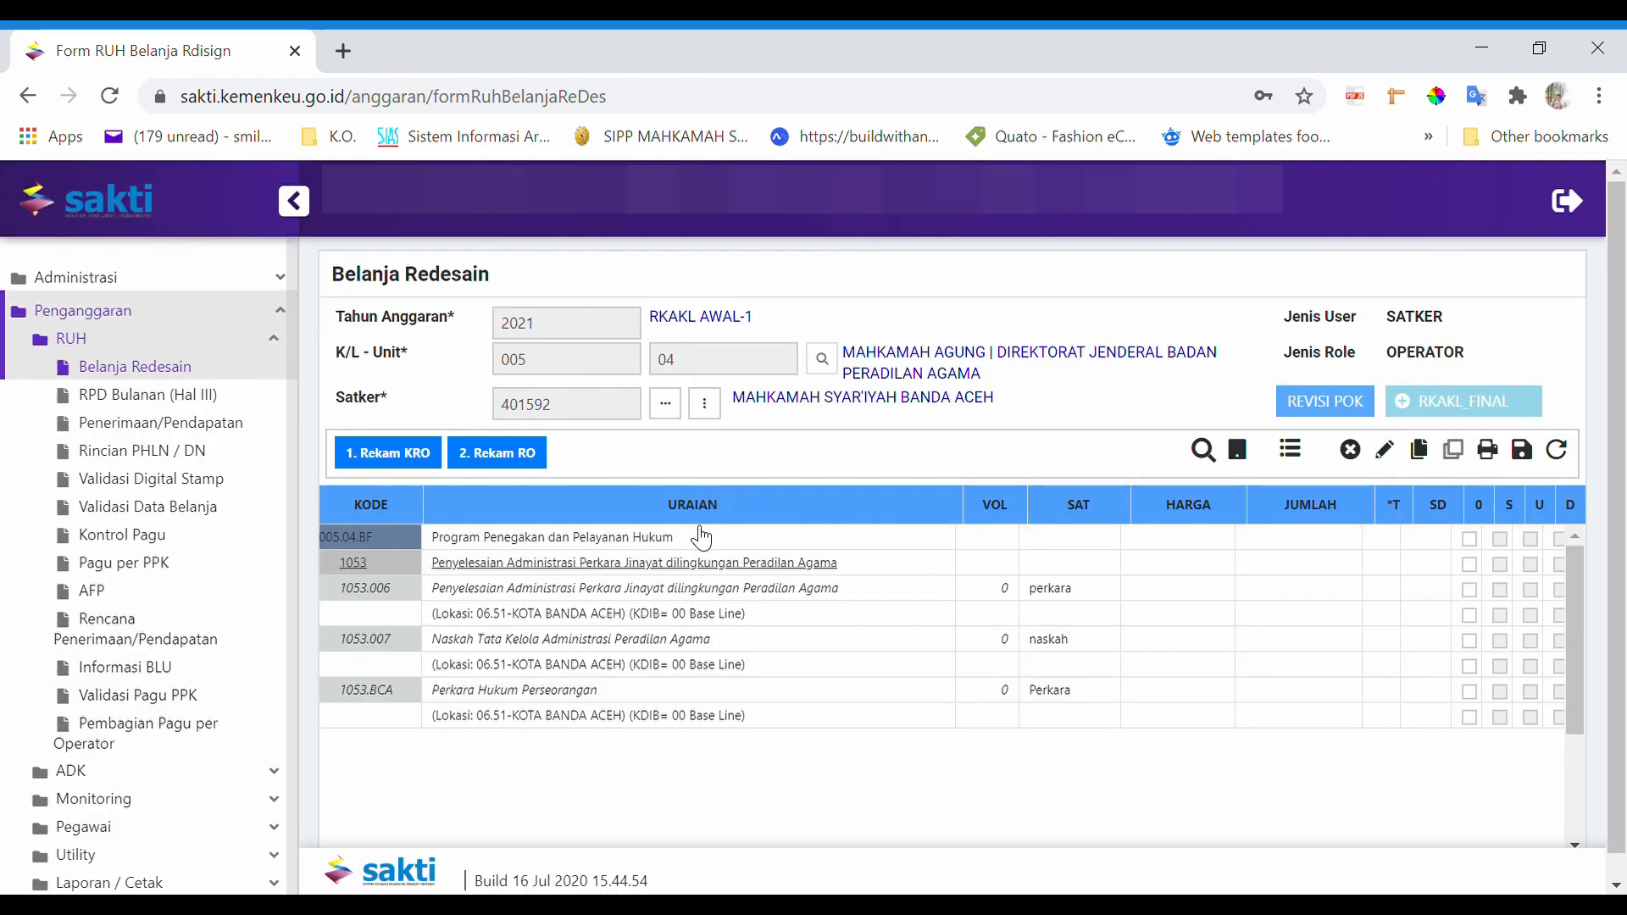
- Record RO 001 Penyelesaian Administrasi Perkara Jinayah under KRO 1053.BCA with a volume of 1
left_click(546, 691)
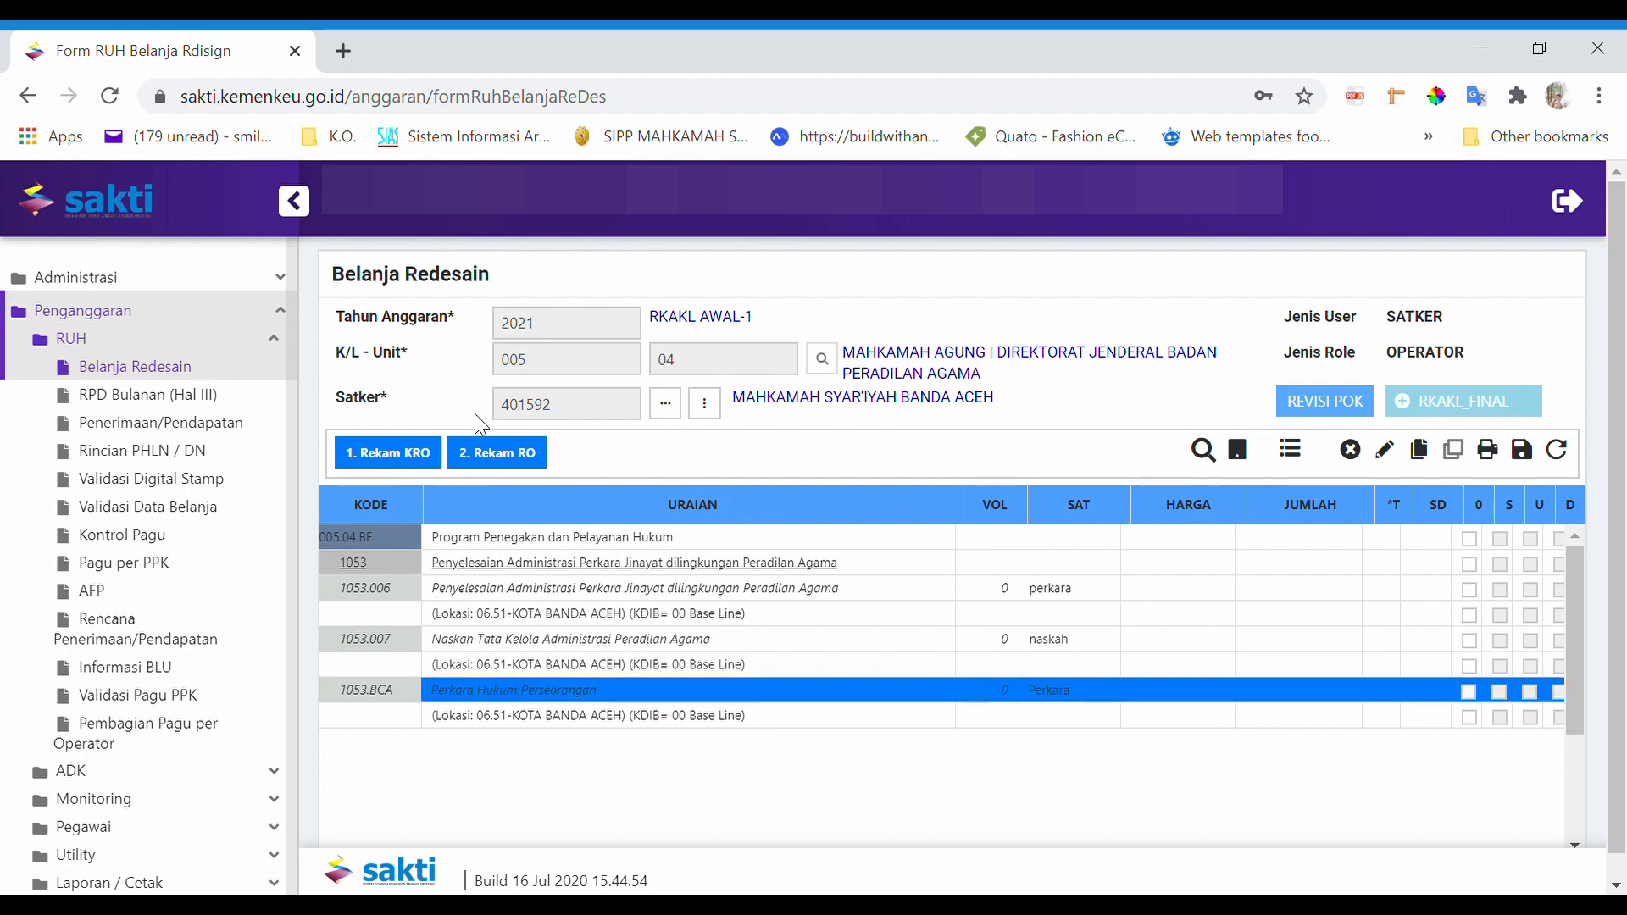
left_click(491, 458)
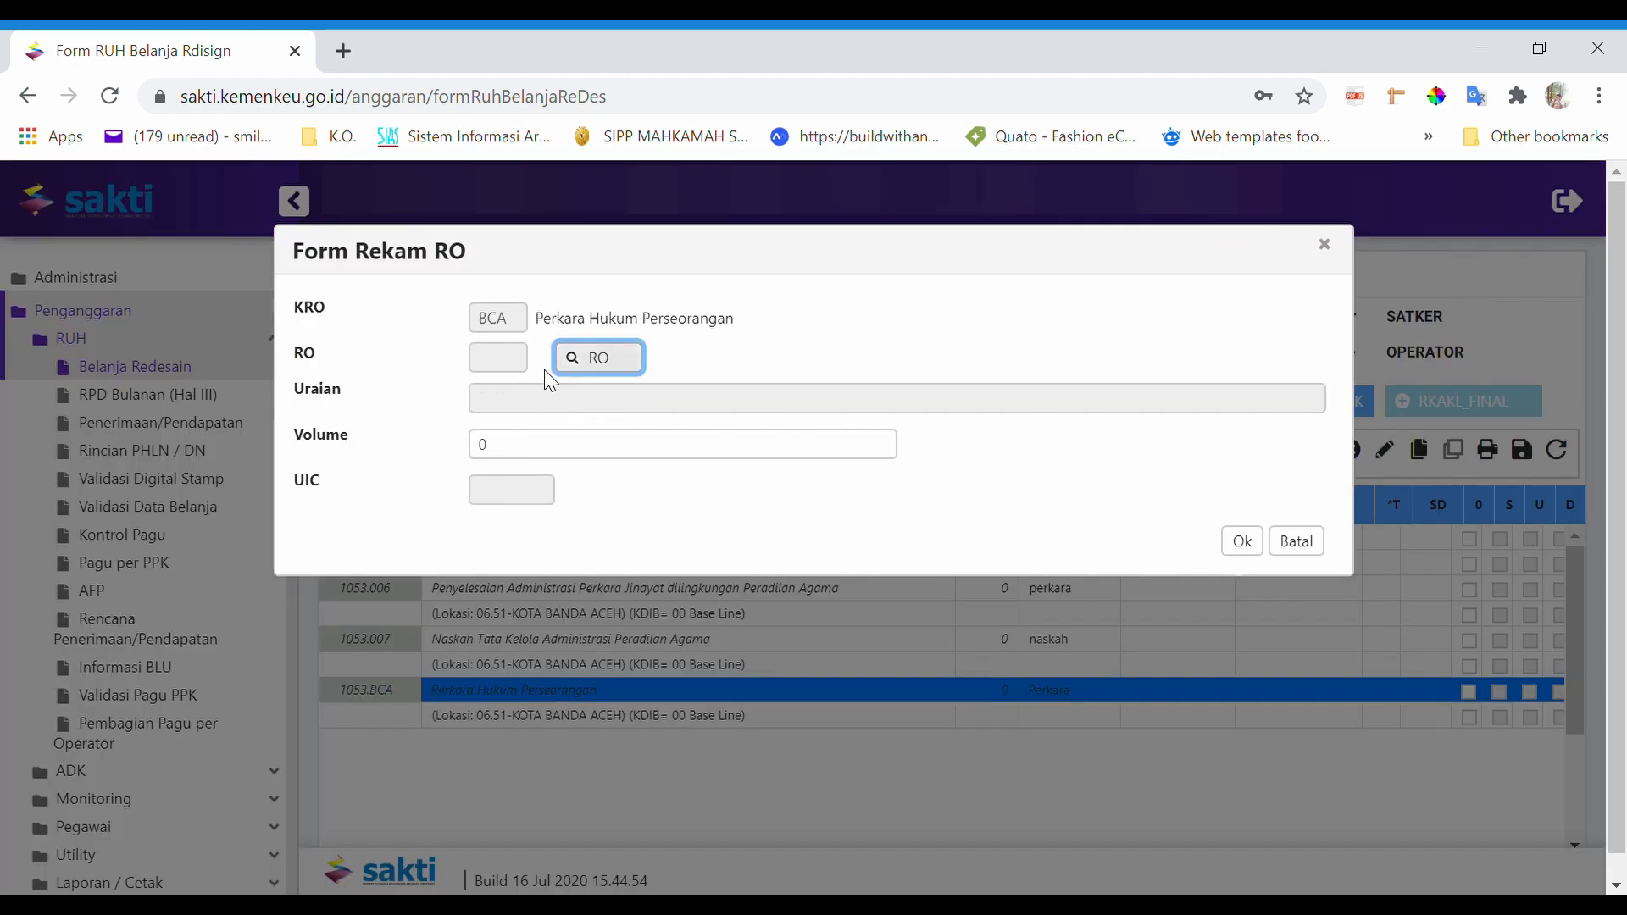
left_click(598, 357)
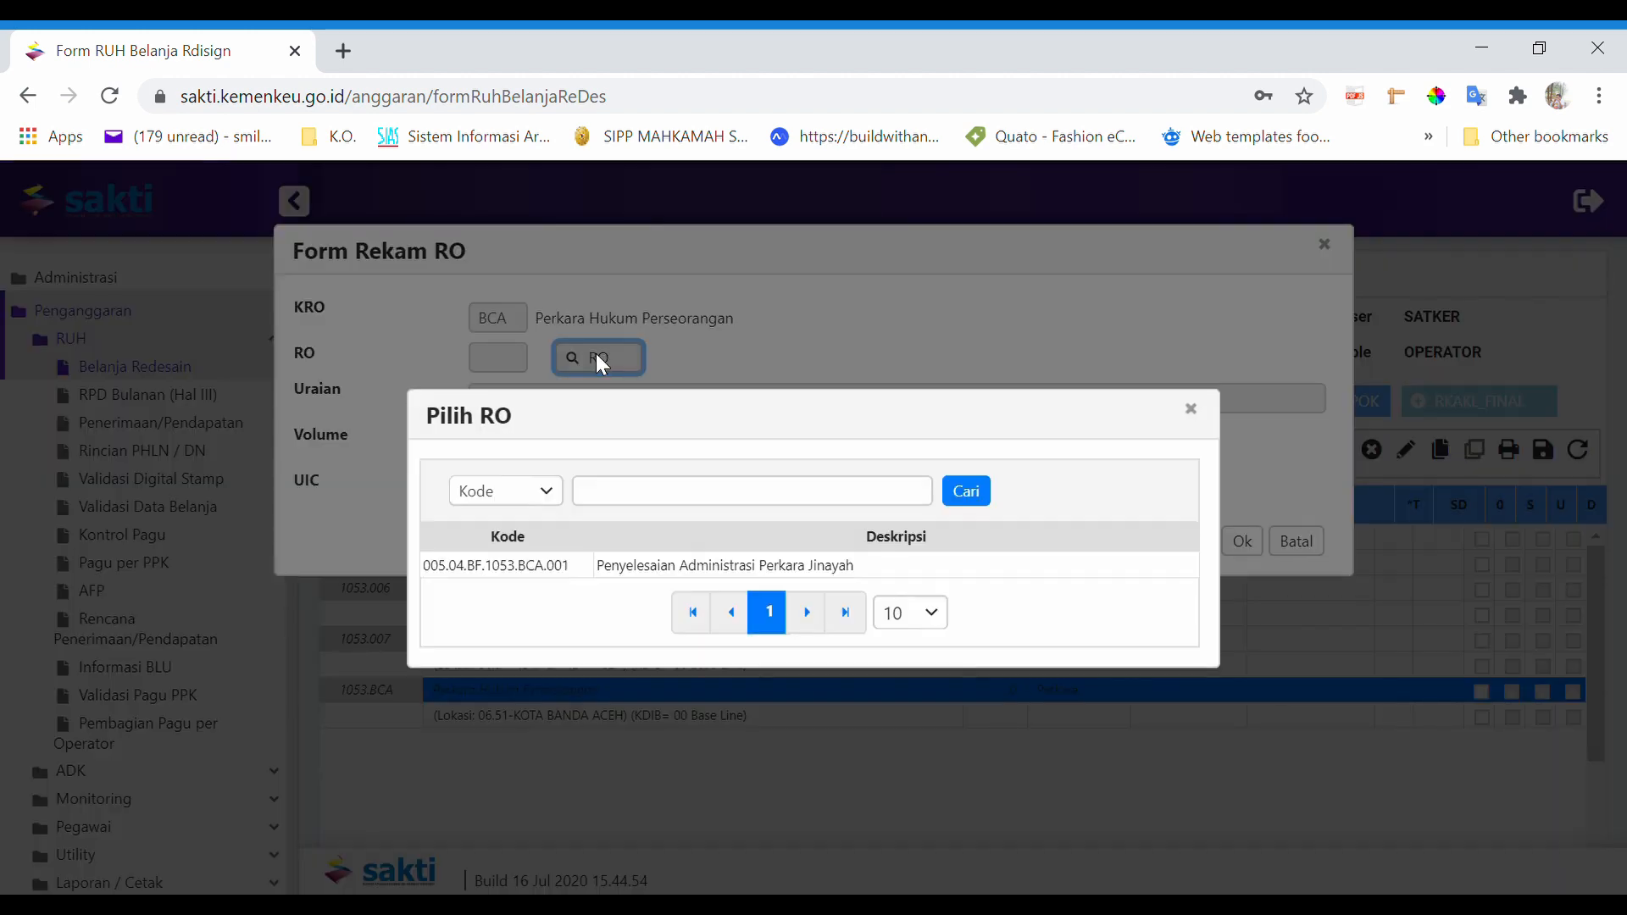
left_click(617, 570)
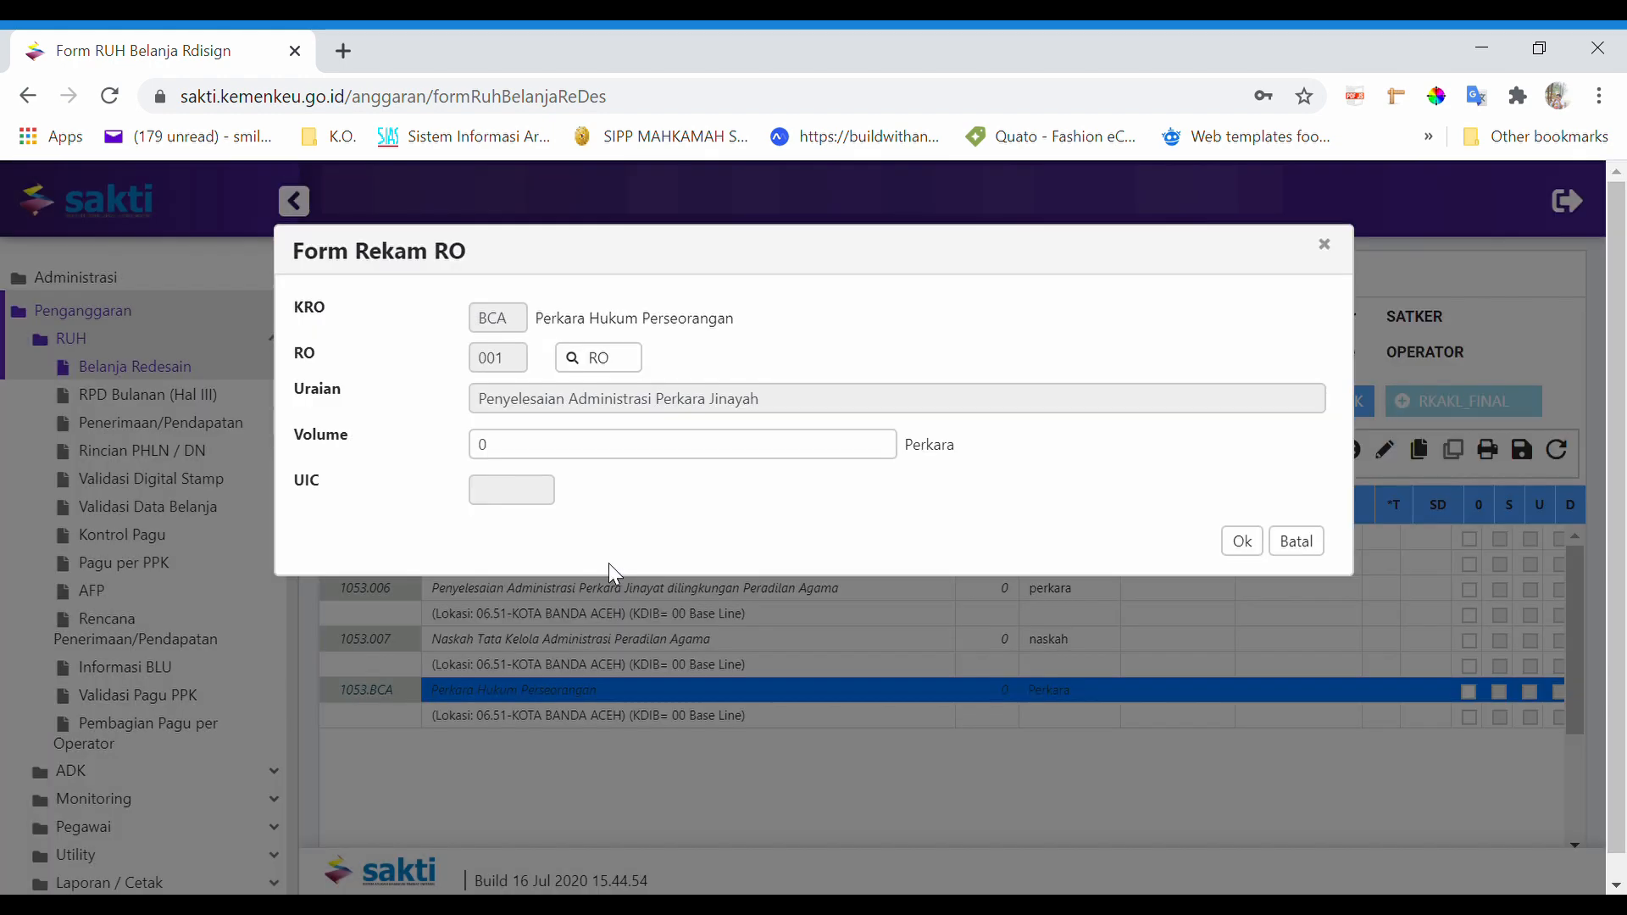
left_click(515, 457)
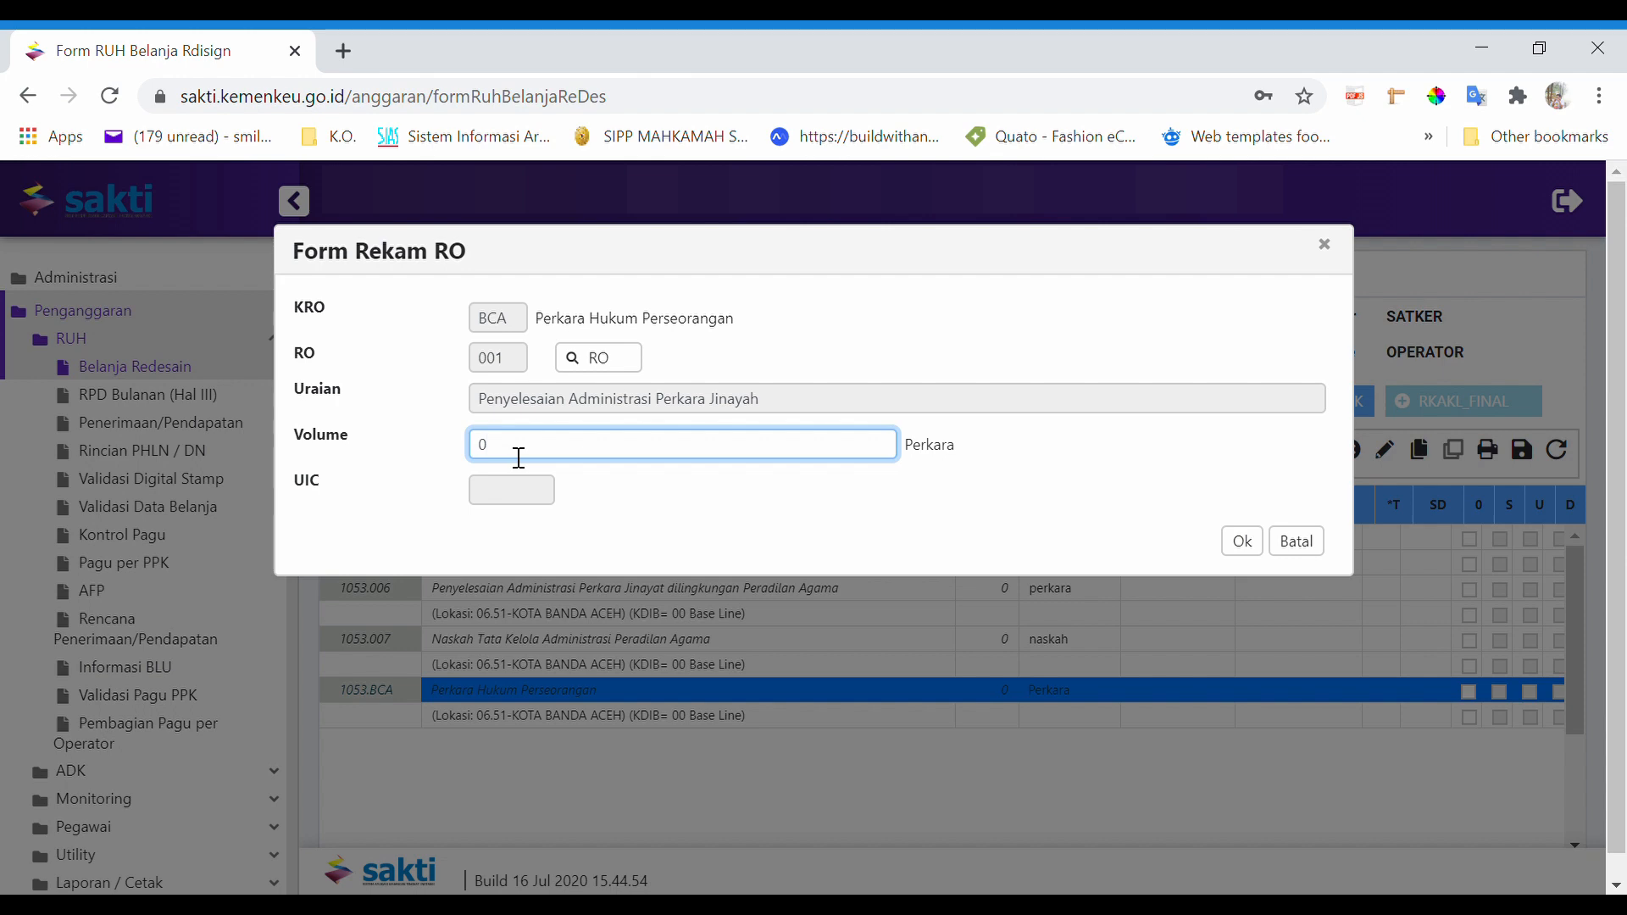
key("BackSpace")
type("1")
left_click(1246, 543)
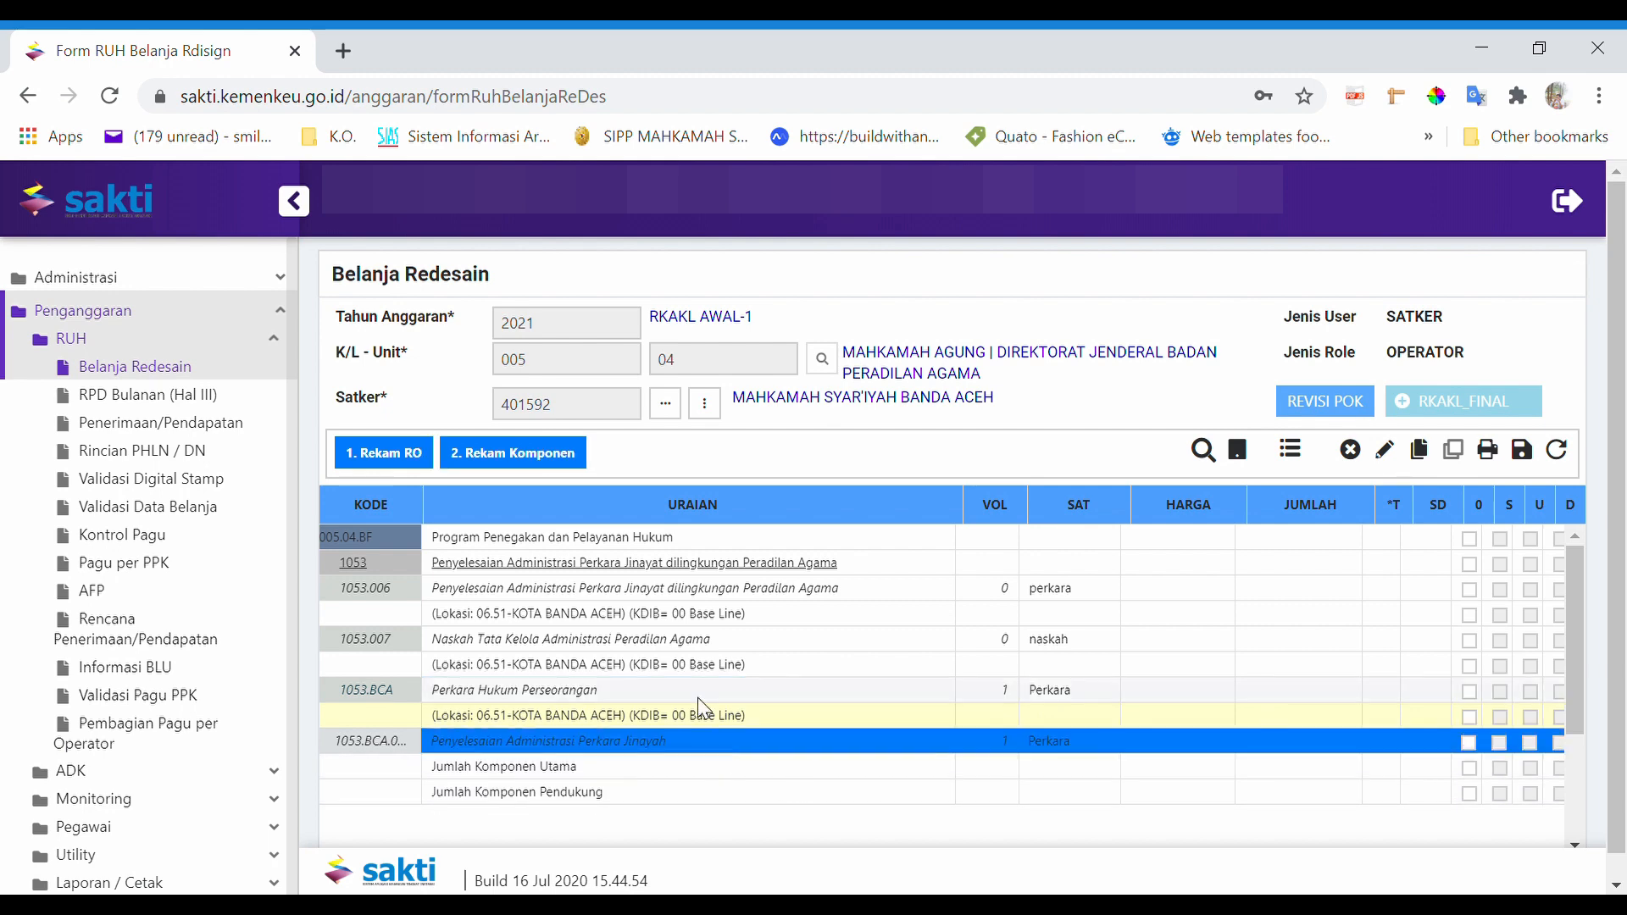
- Record Komponen 051 Penyelesaian Administrasi Perkara Jinayah under the RO, with Jenis Biaya OPERASIONAL and Sifat Biaya UTAMA
left_click(575, 457)
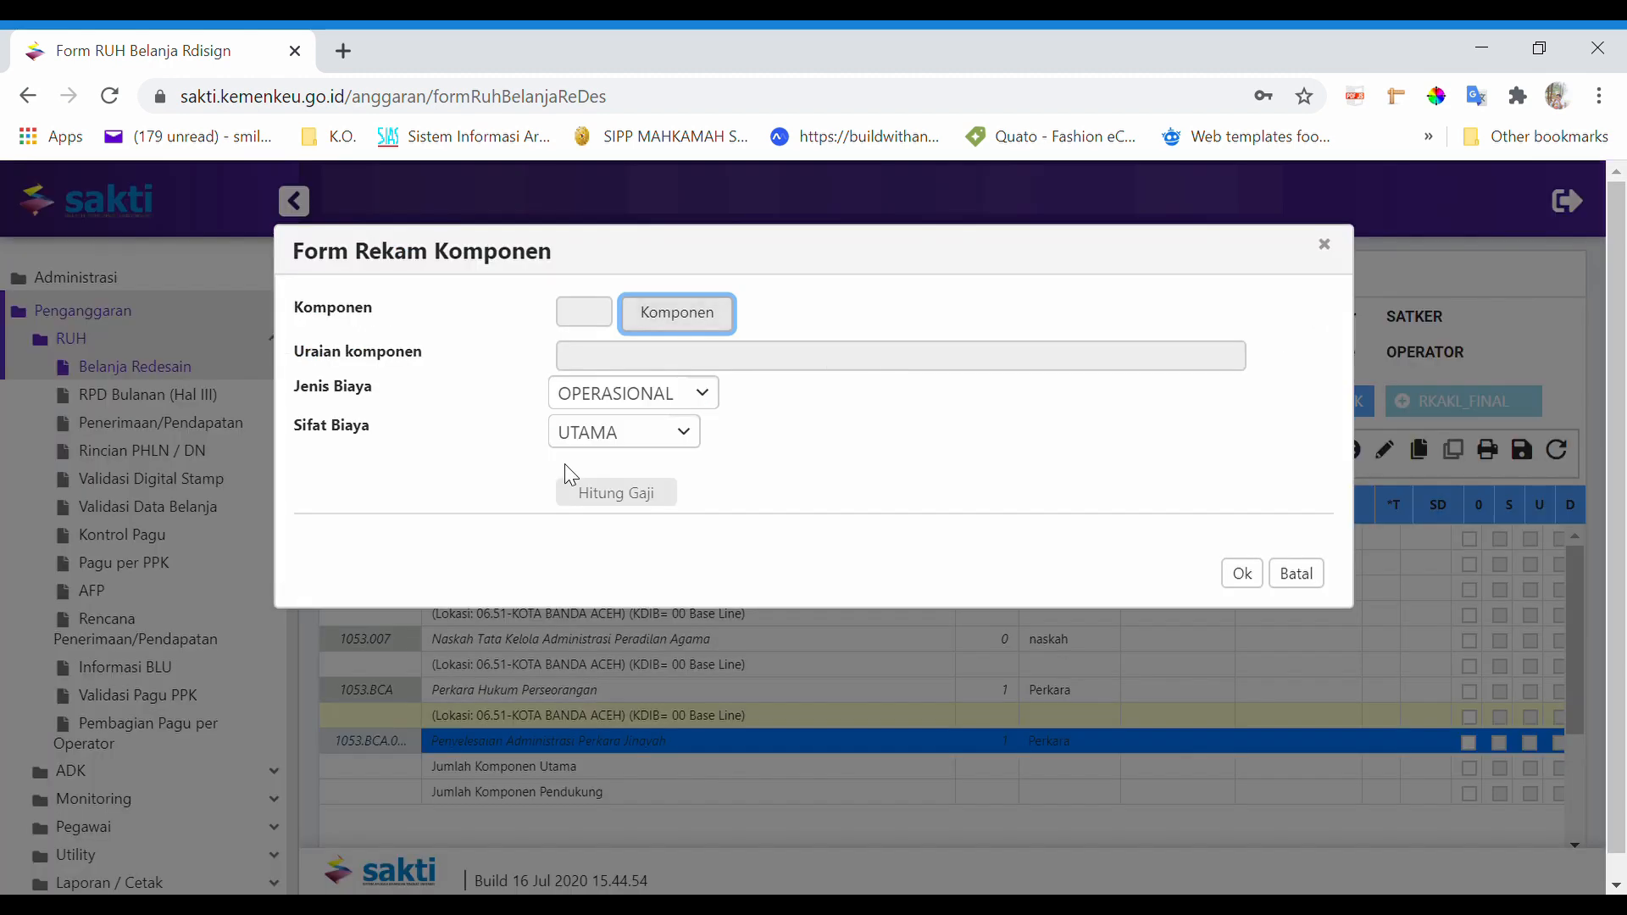
left_click(675, 322)
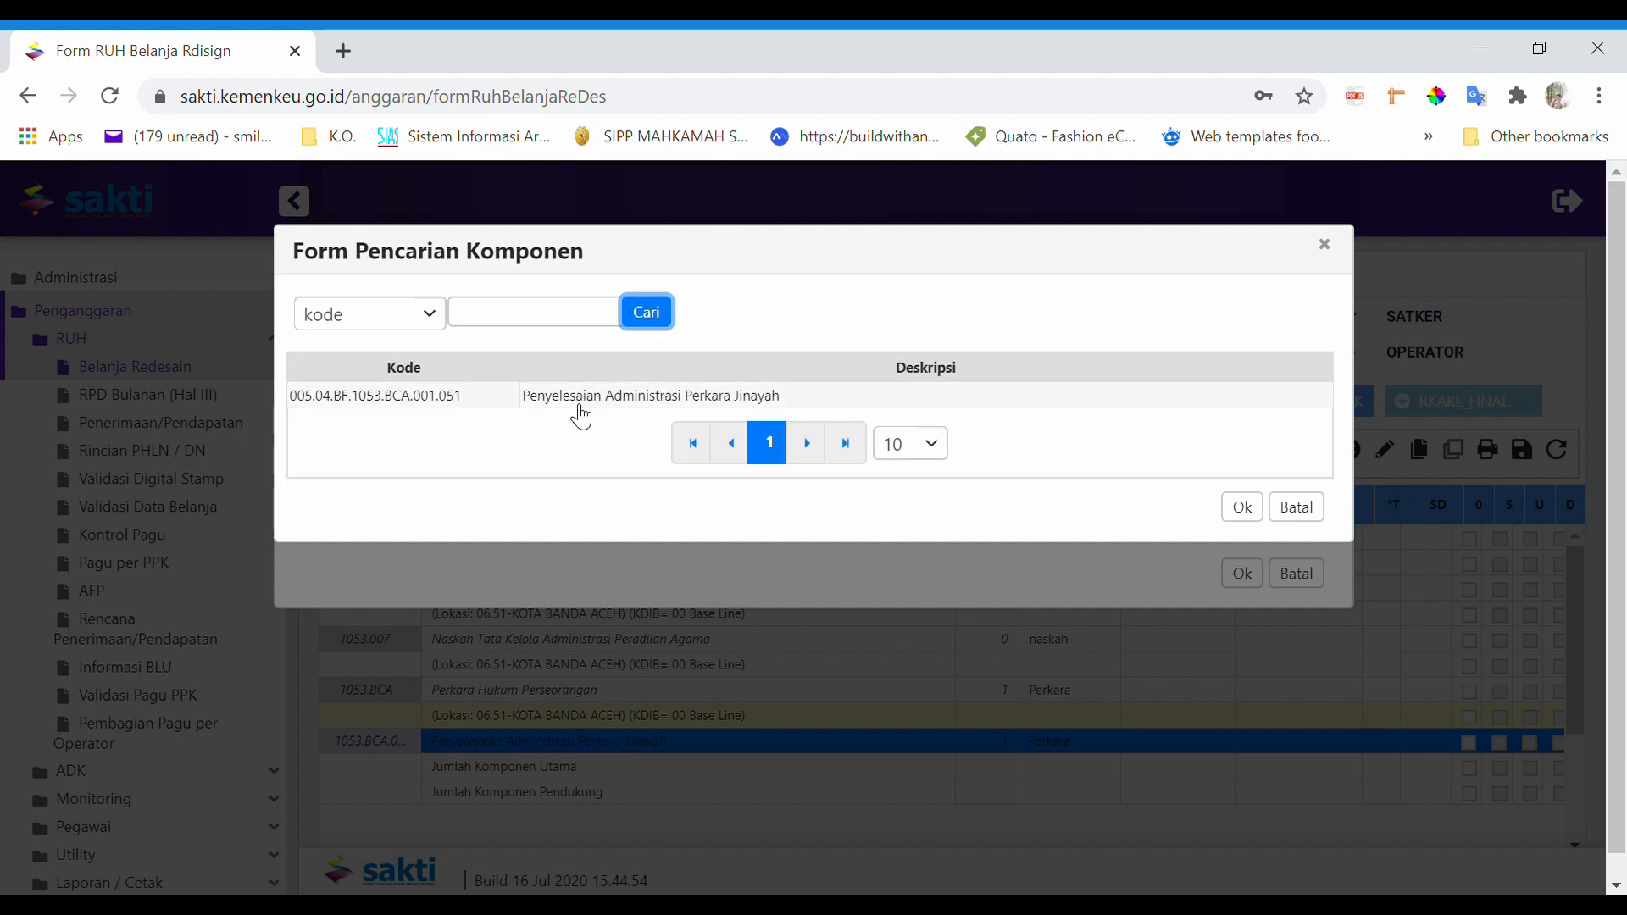
left_click(588, 400)
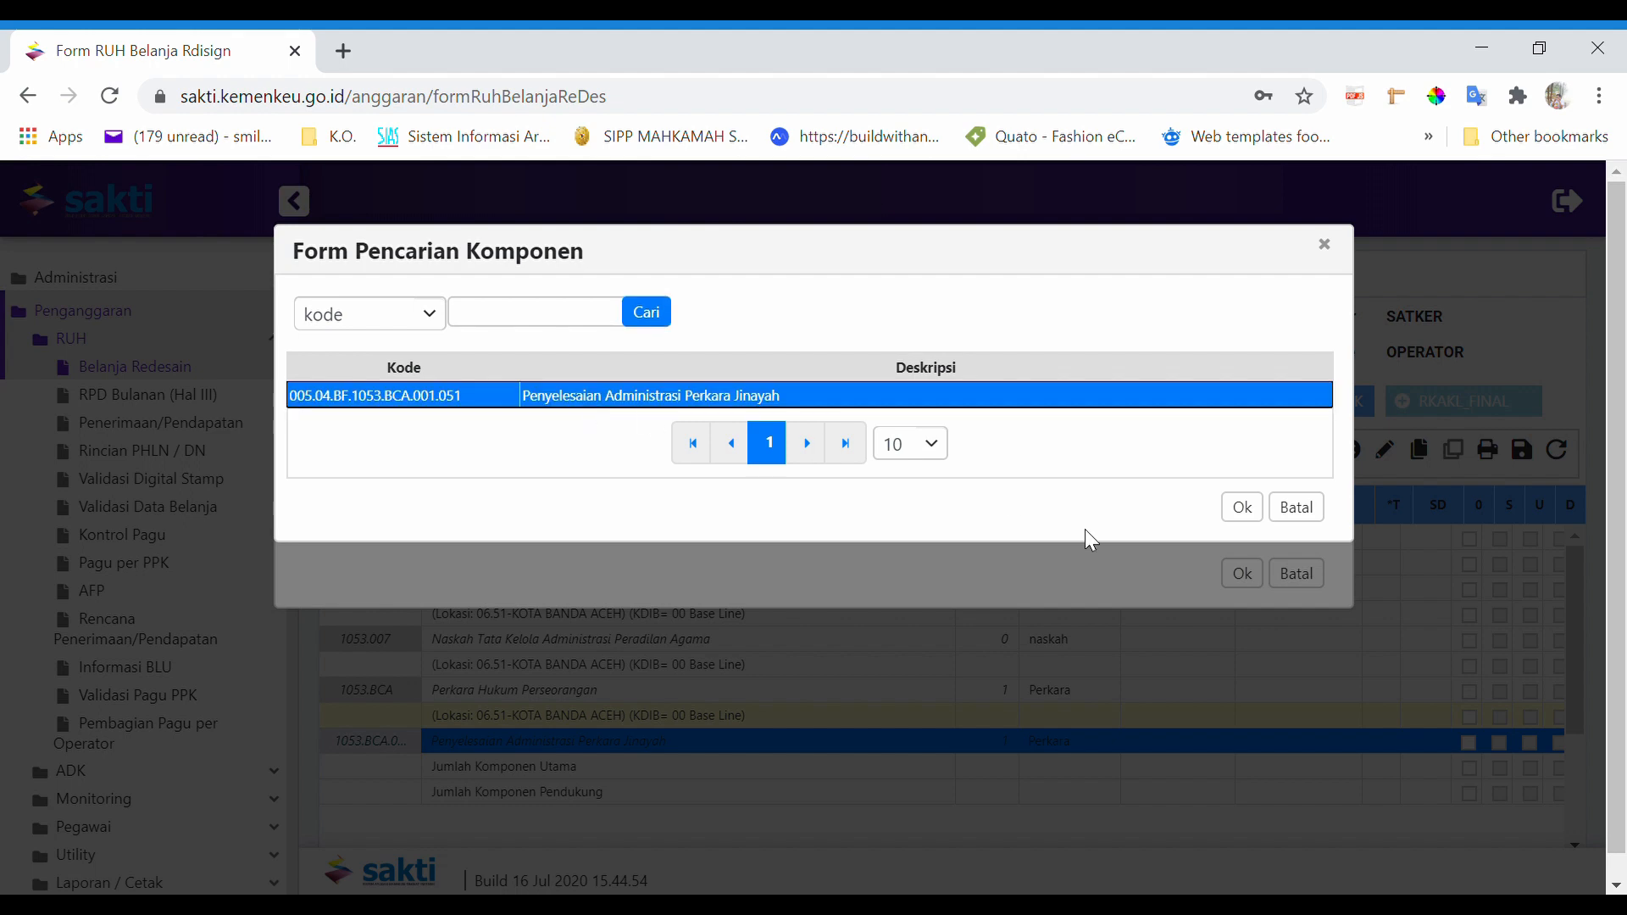
left_click(1242, 509)
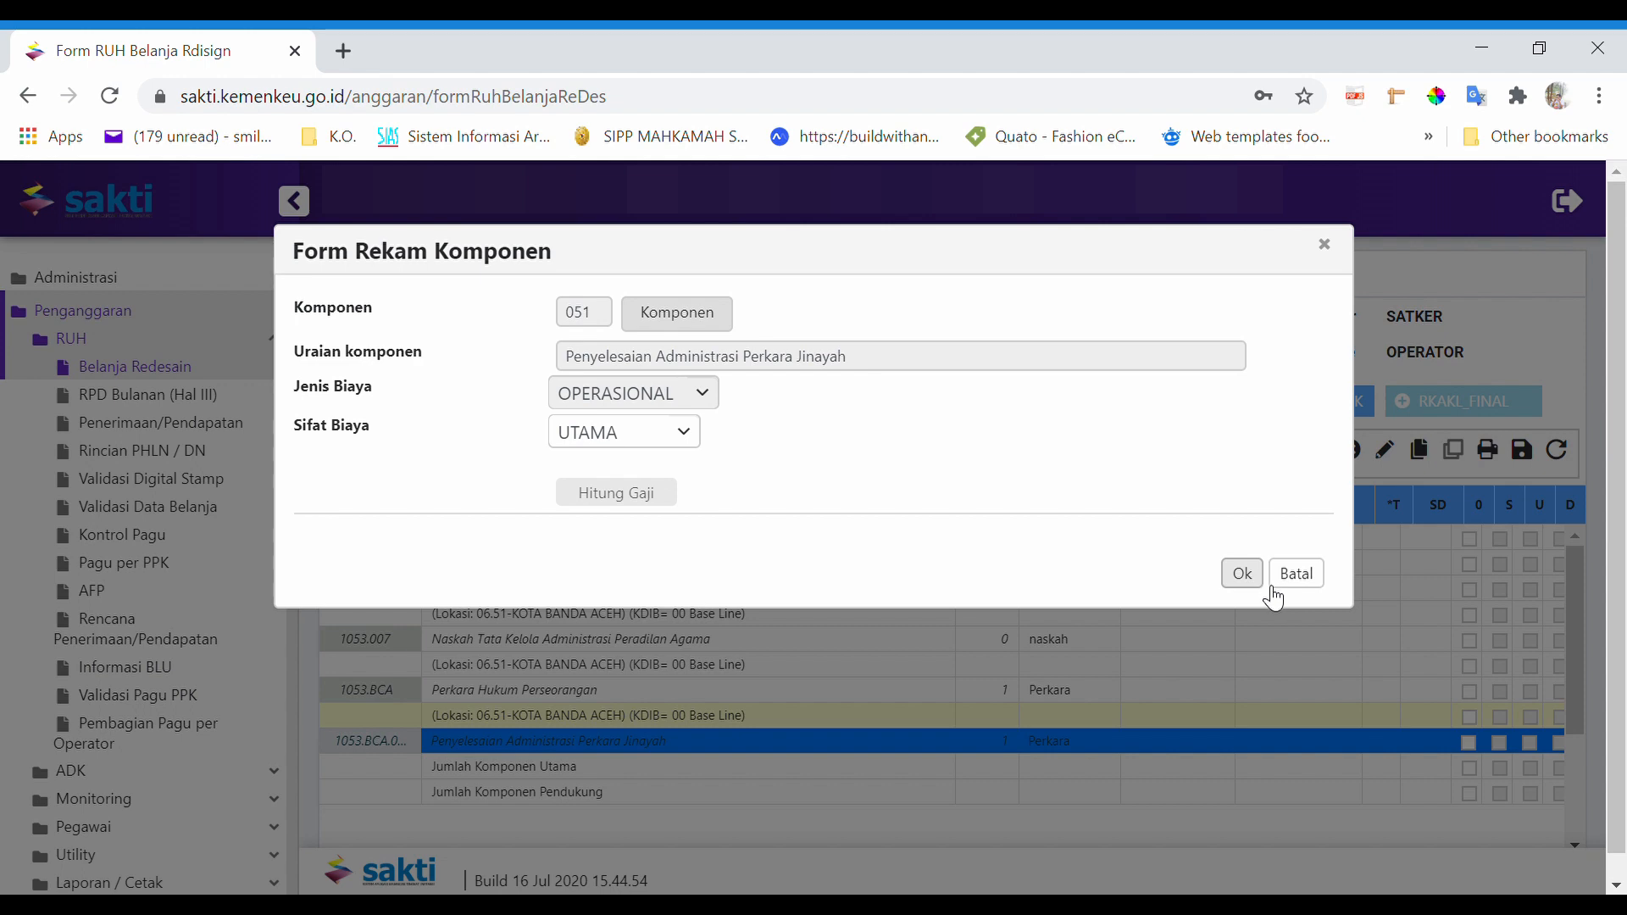
left_click(1243, 574)
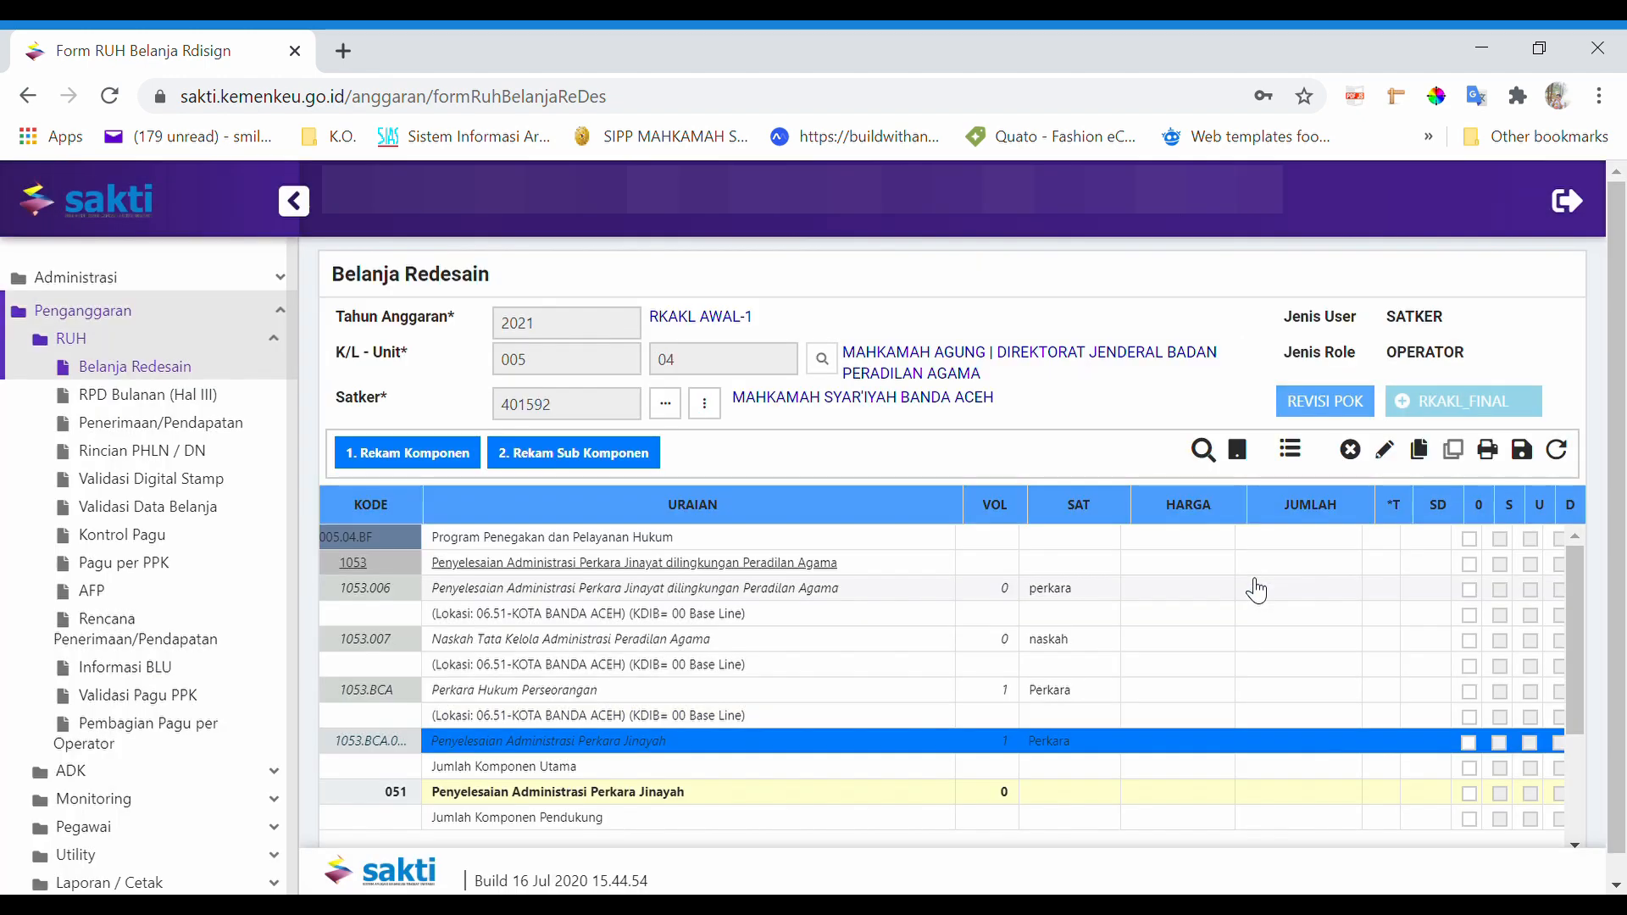
- Record Sub Komponen A, TANPA SUB KOMPONEN, under Komponen 051
scroll(1256, 590, "down", 2)
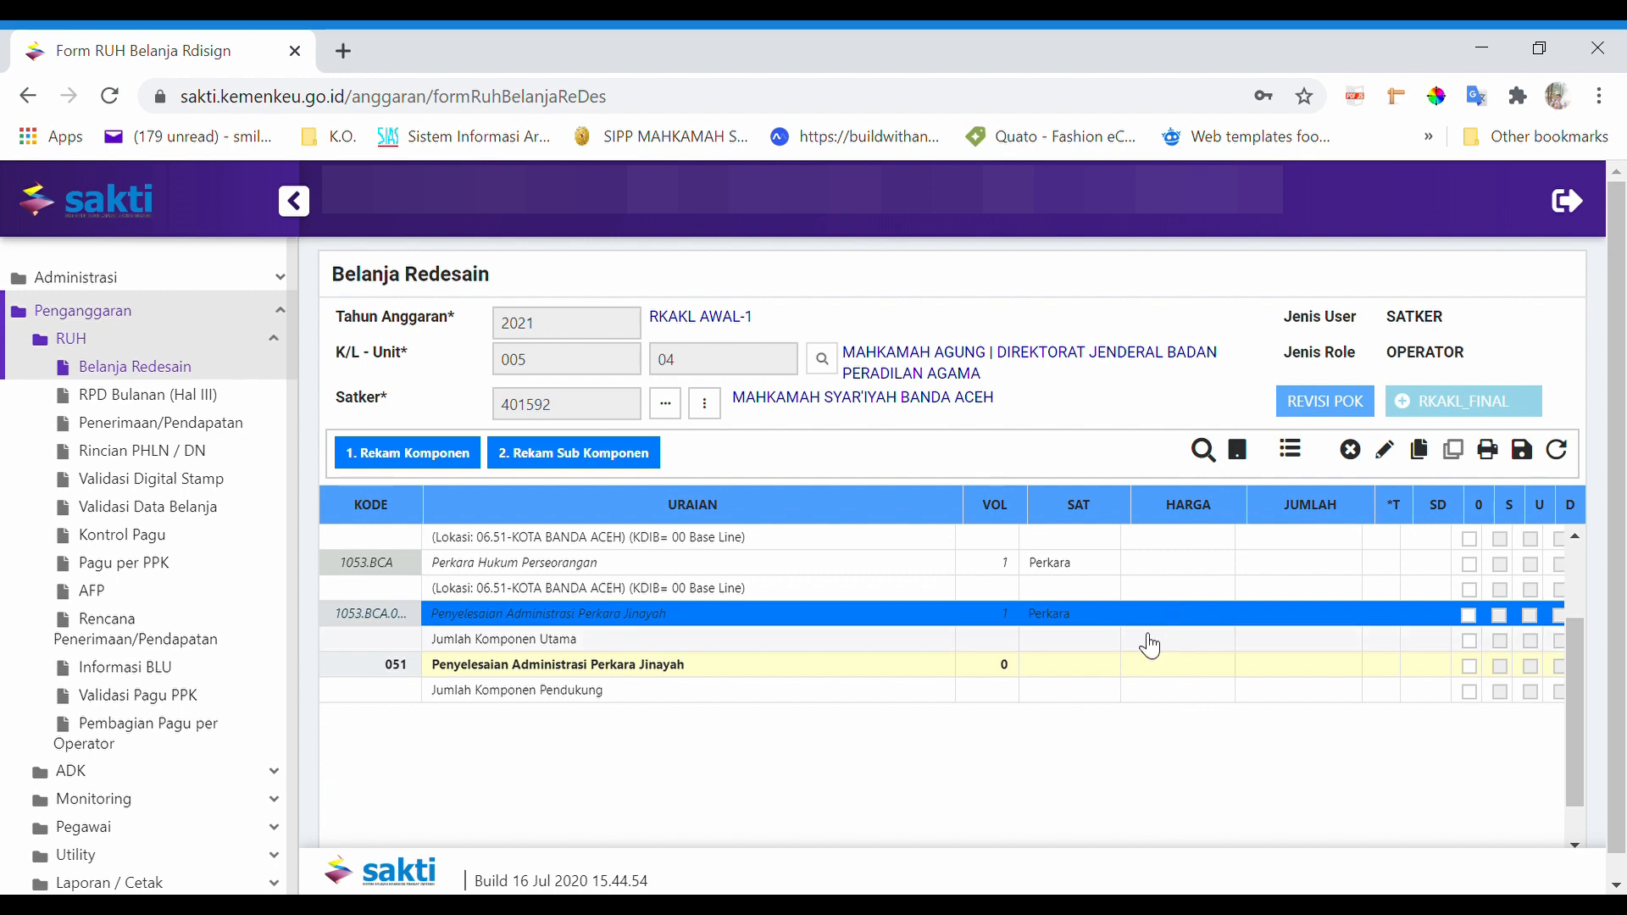
left_click(868, 675)
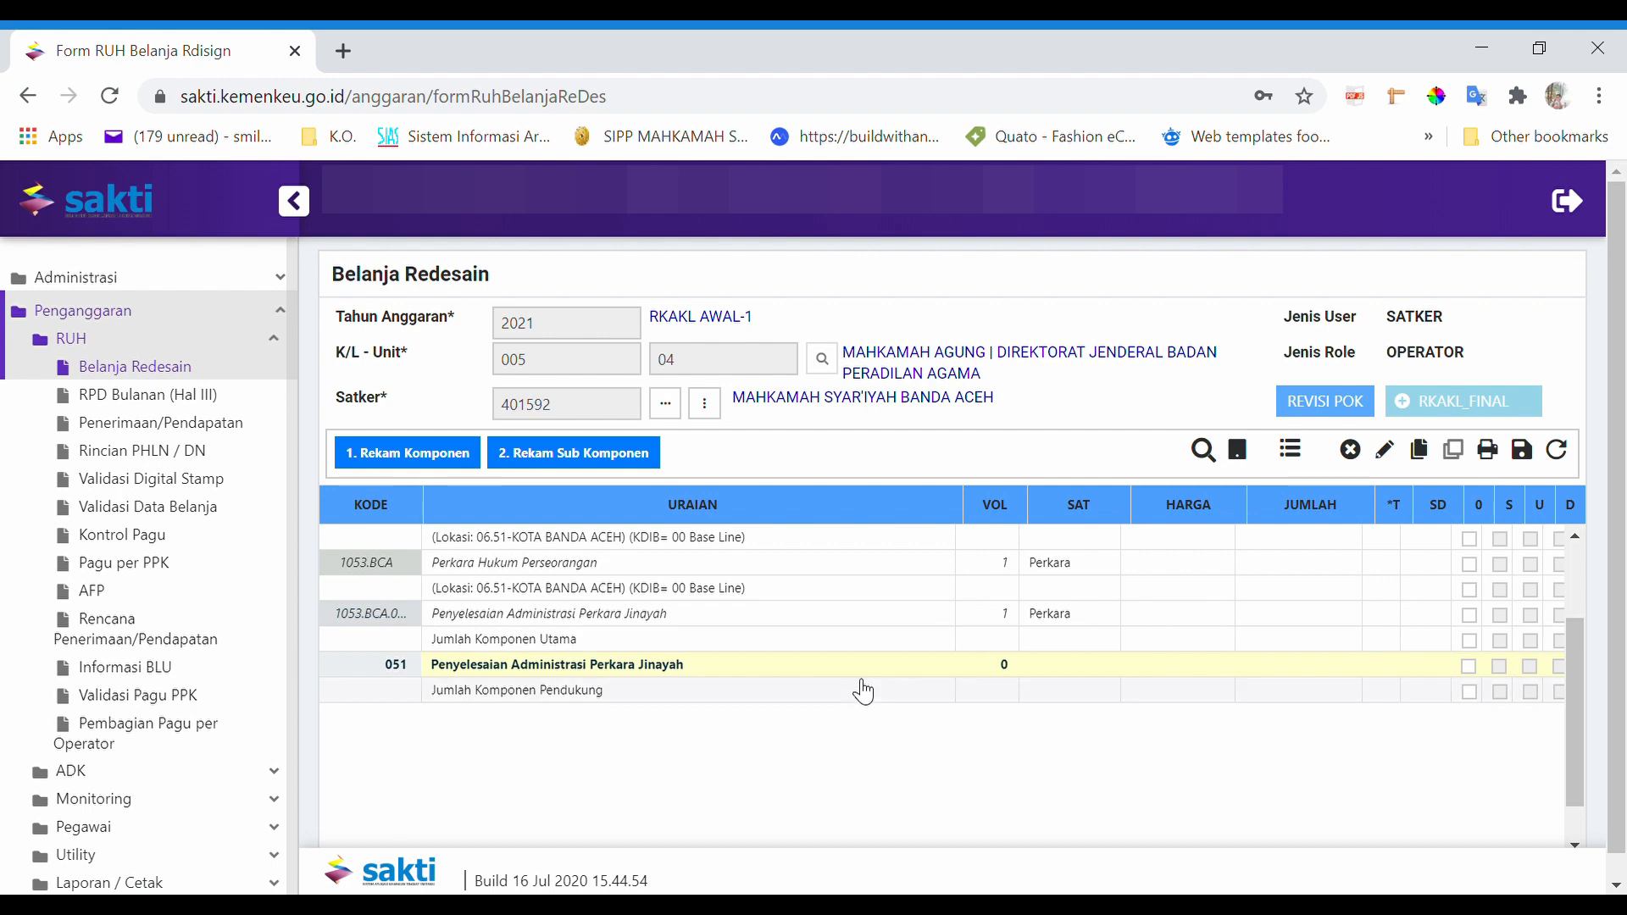
left_click(863, 692)
left_click(851, 682)
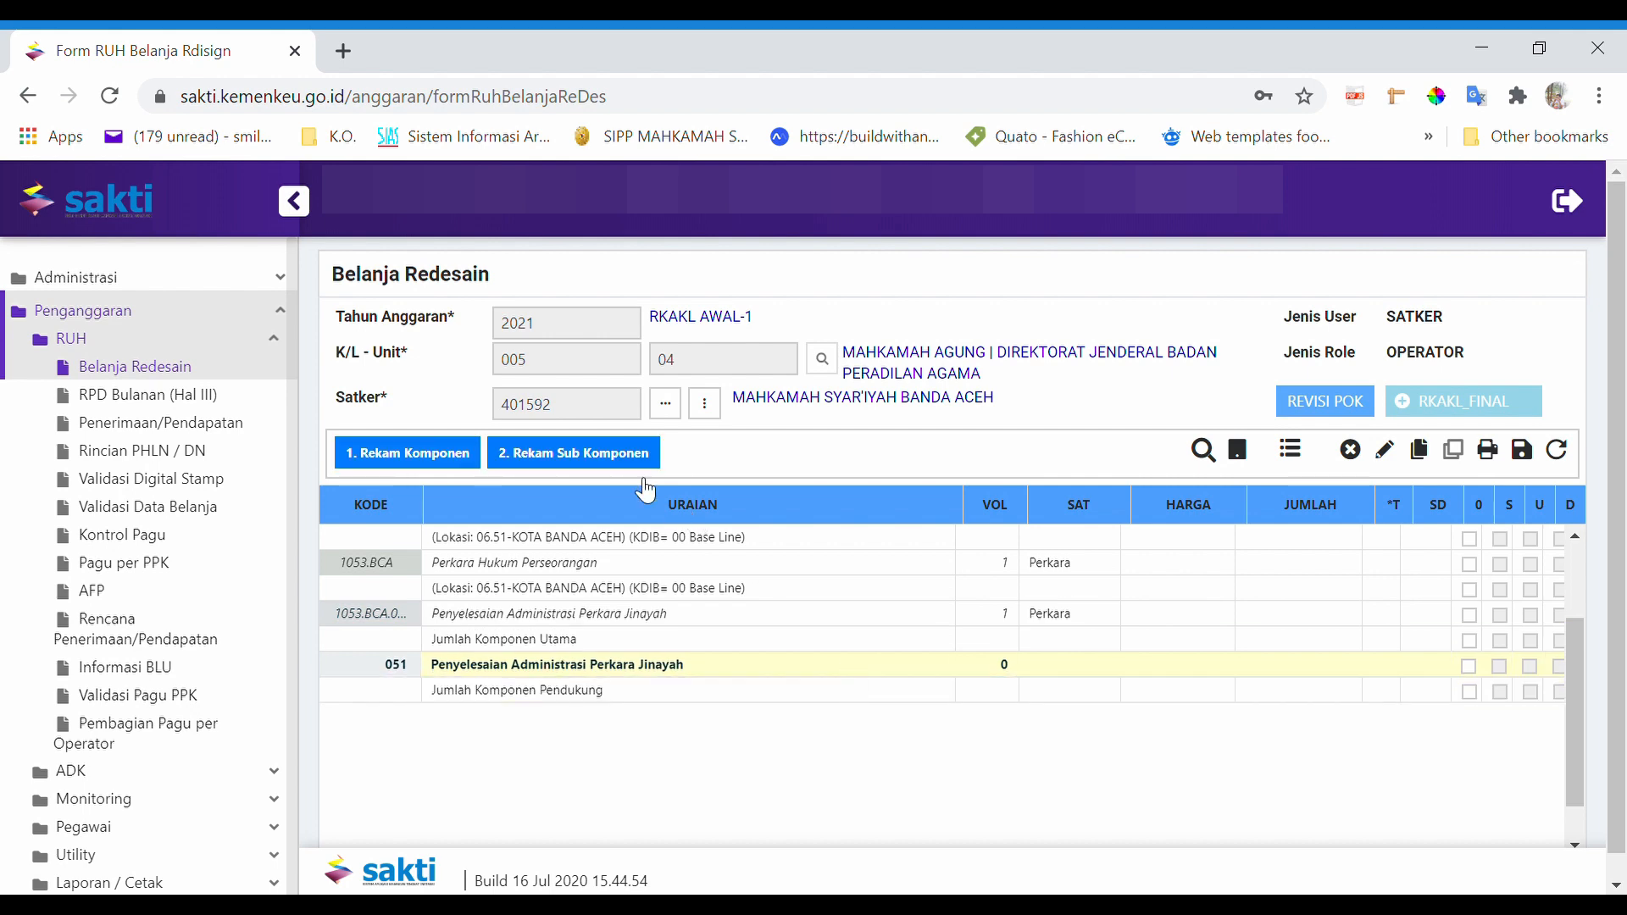
left_click(601, 455)
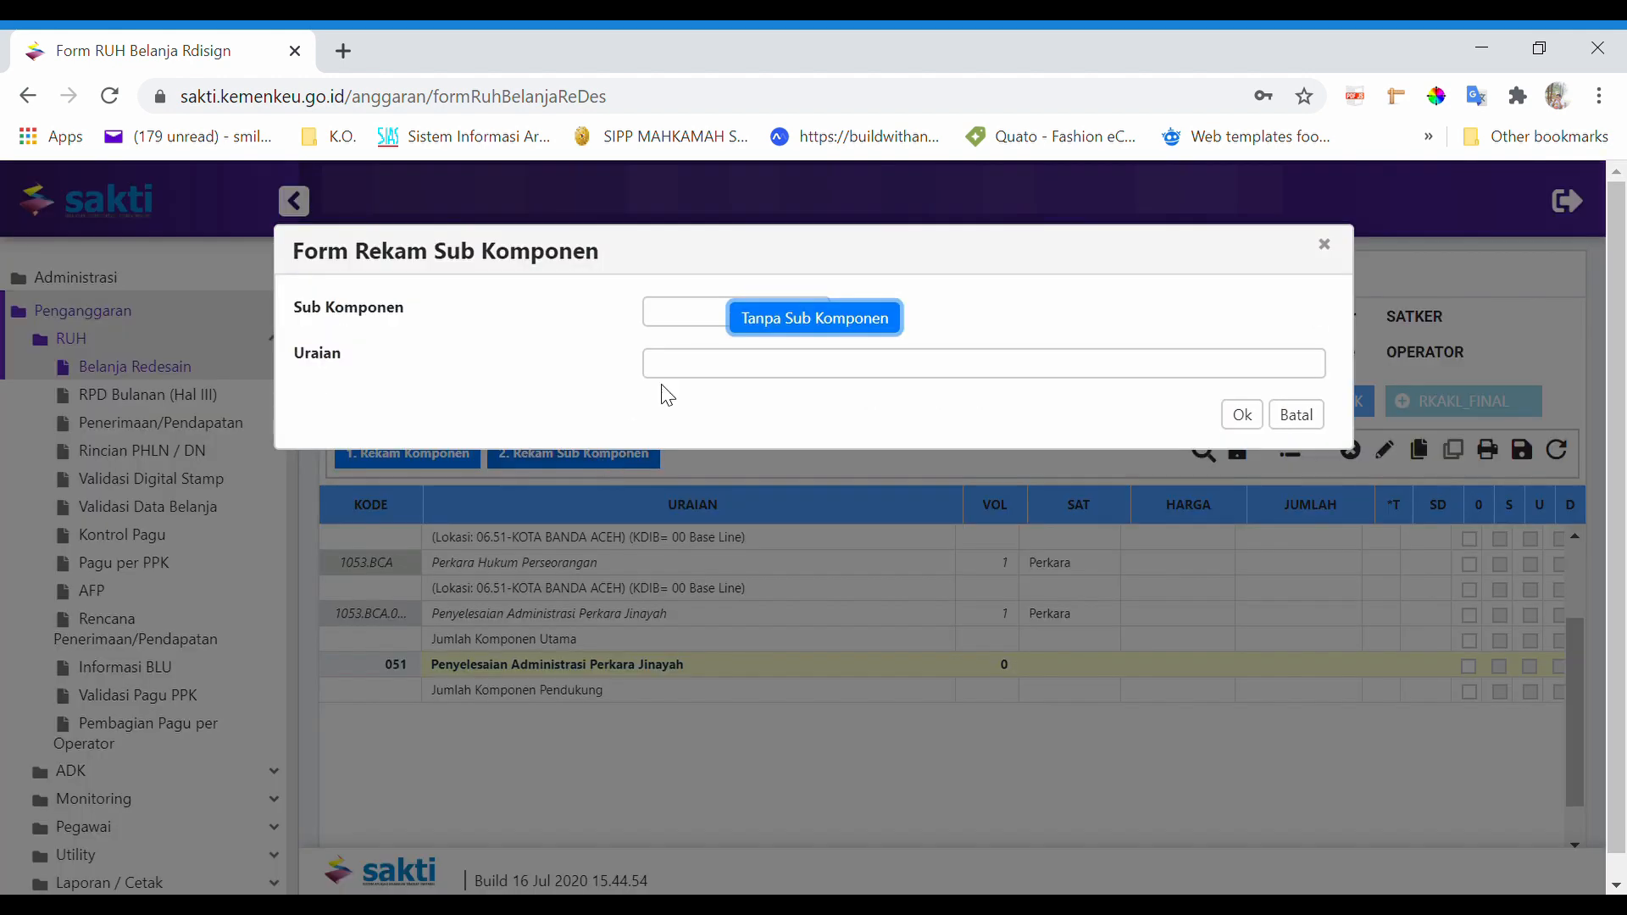
left_click(792, 326)
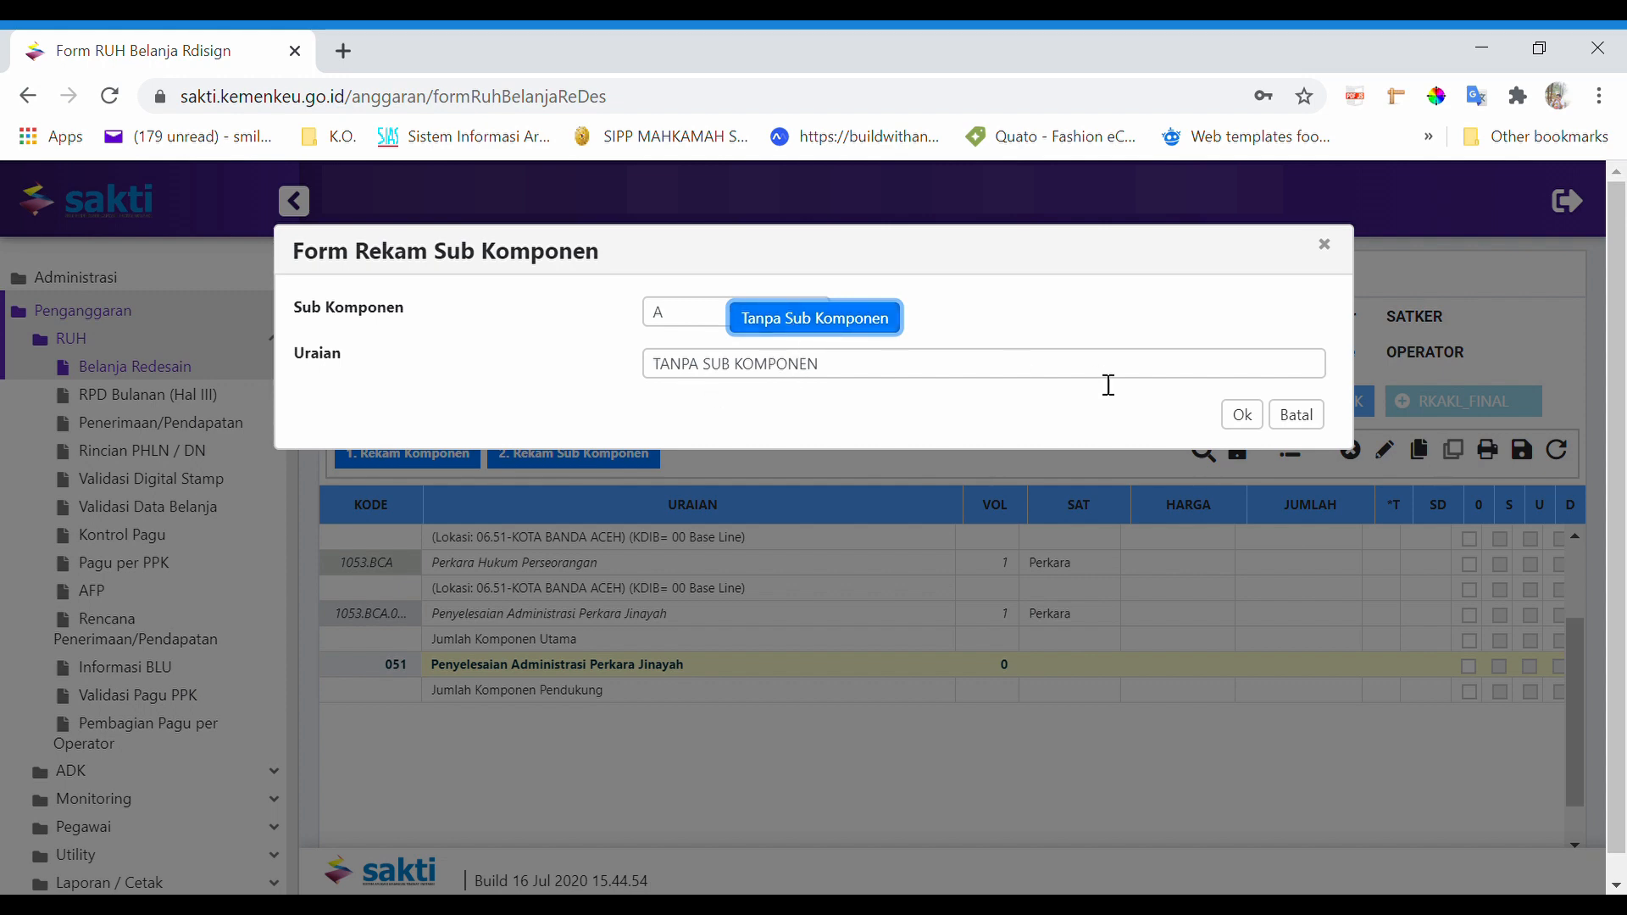
left_click(1243, 414)
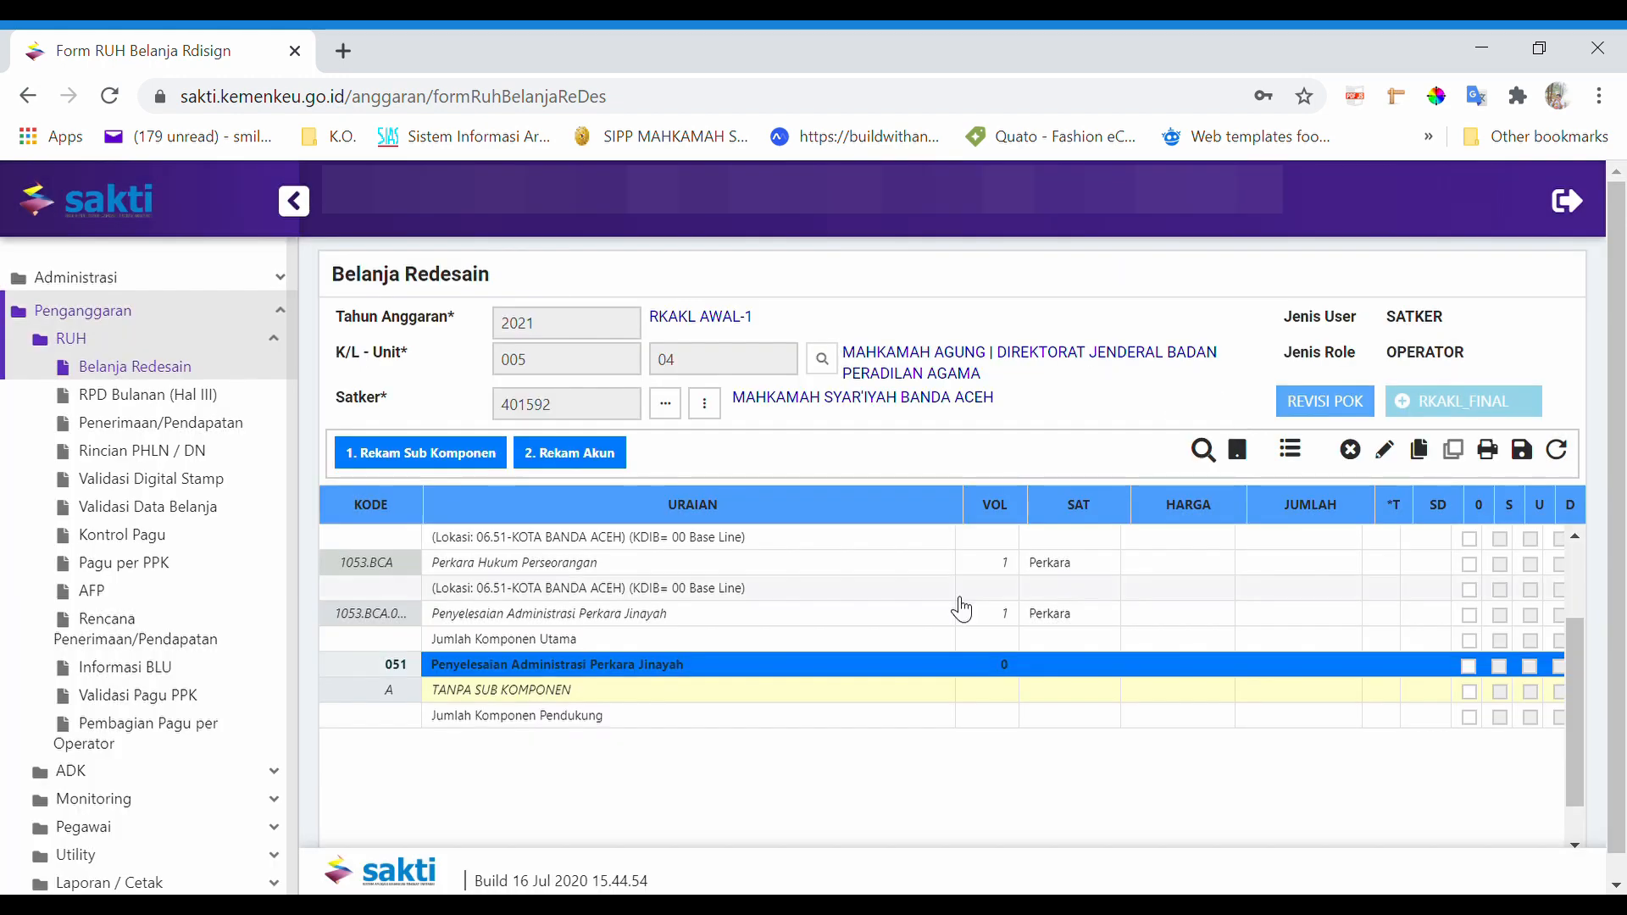
left_click(655, 716)
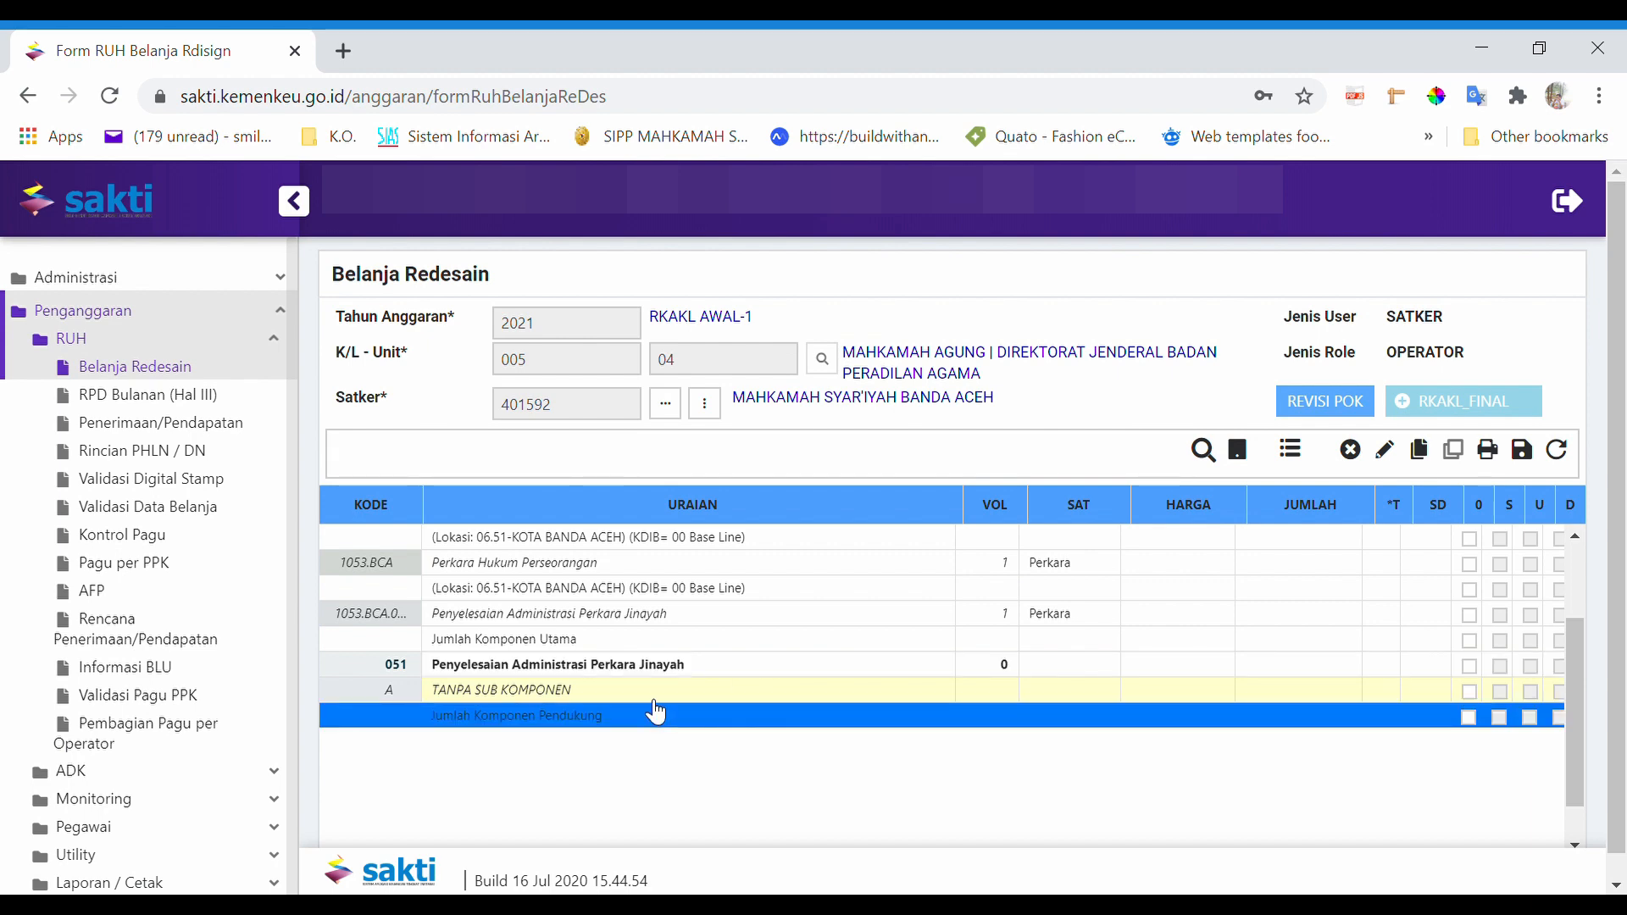
- Start a new account record under Sub Komponen A, TANPA SUB KOMPONEN
left_click(649, 714)
left_click(573, 456)
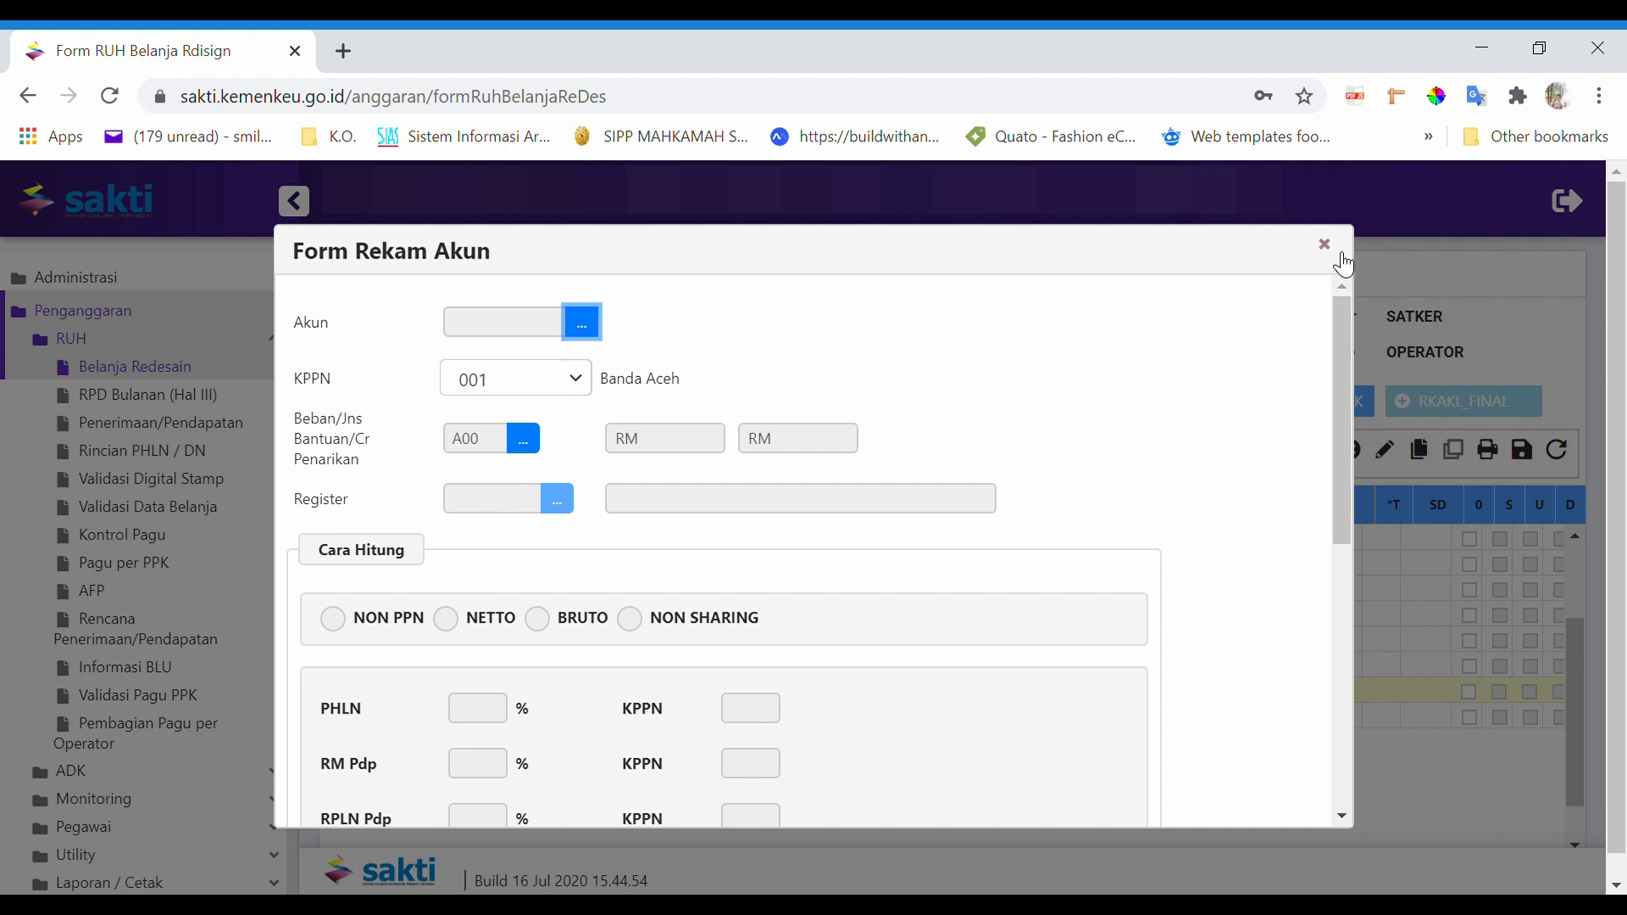
left_click(582, 325)
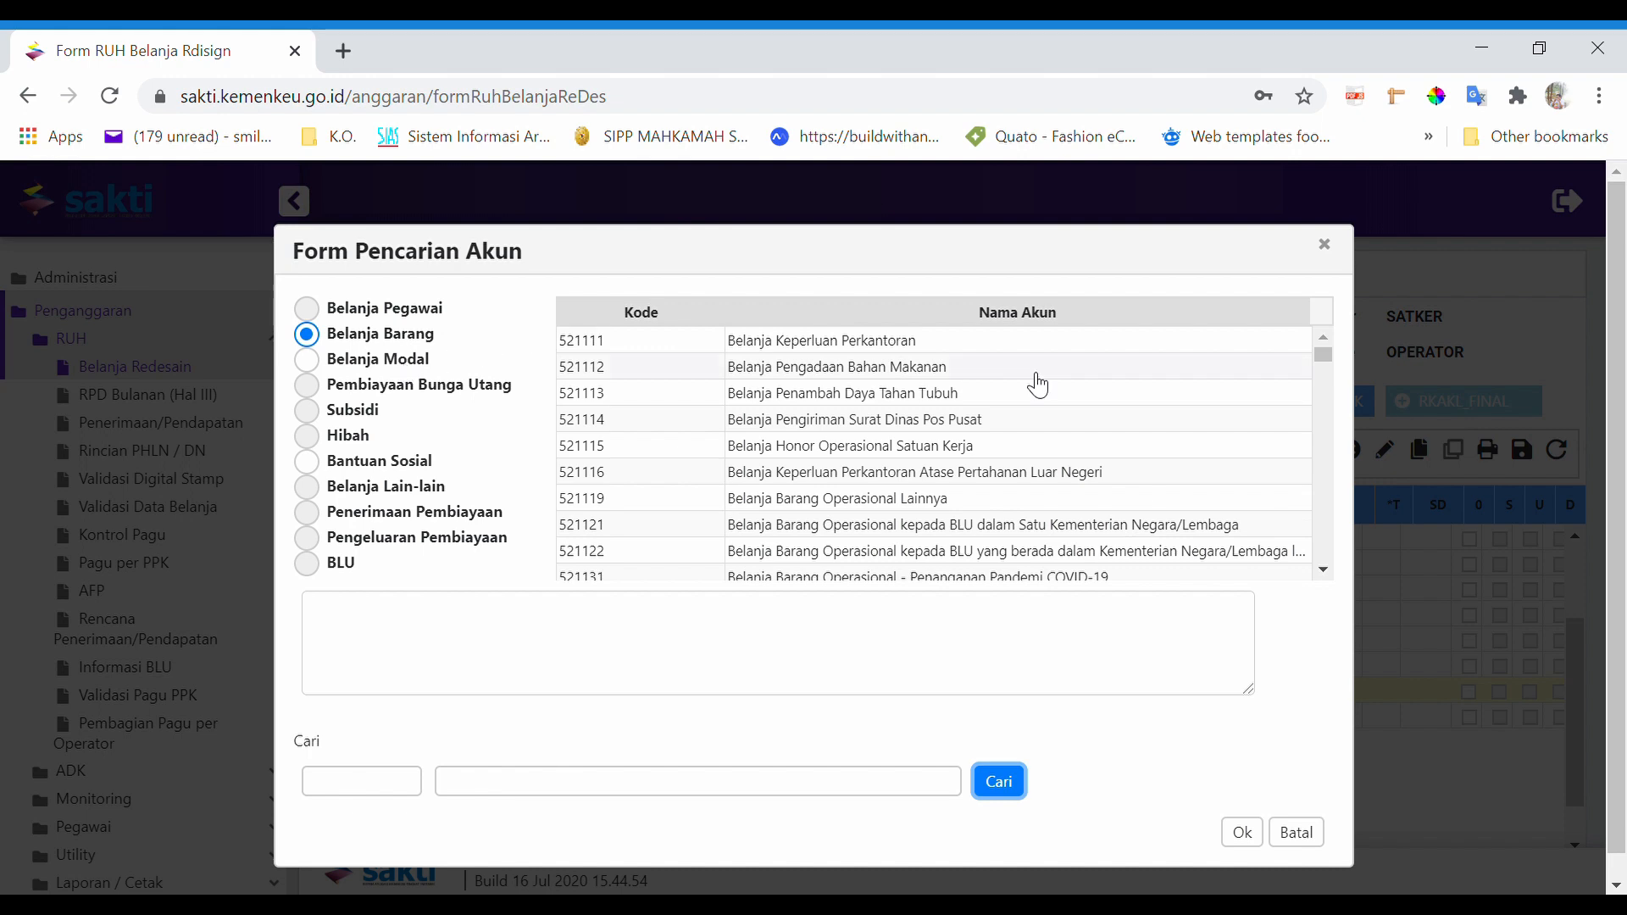
left_click_drag(1325, 356, 1324, 369)
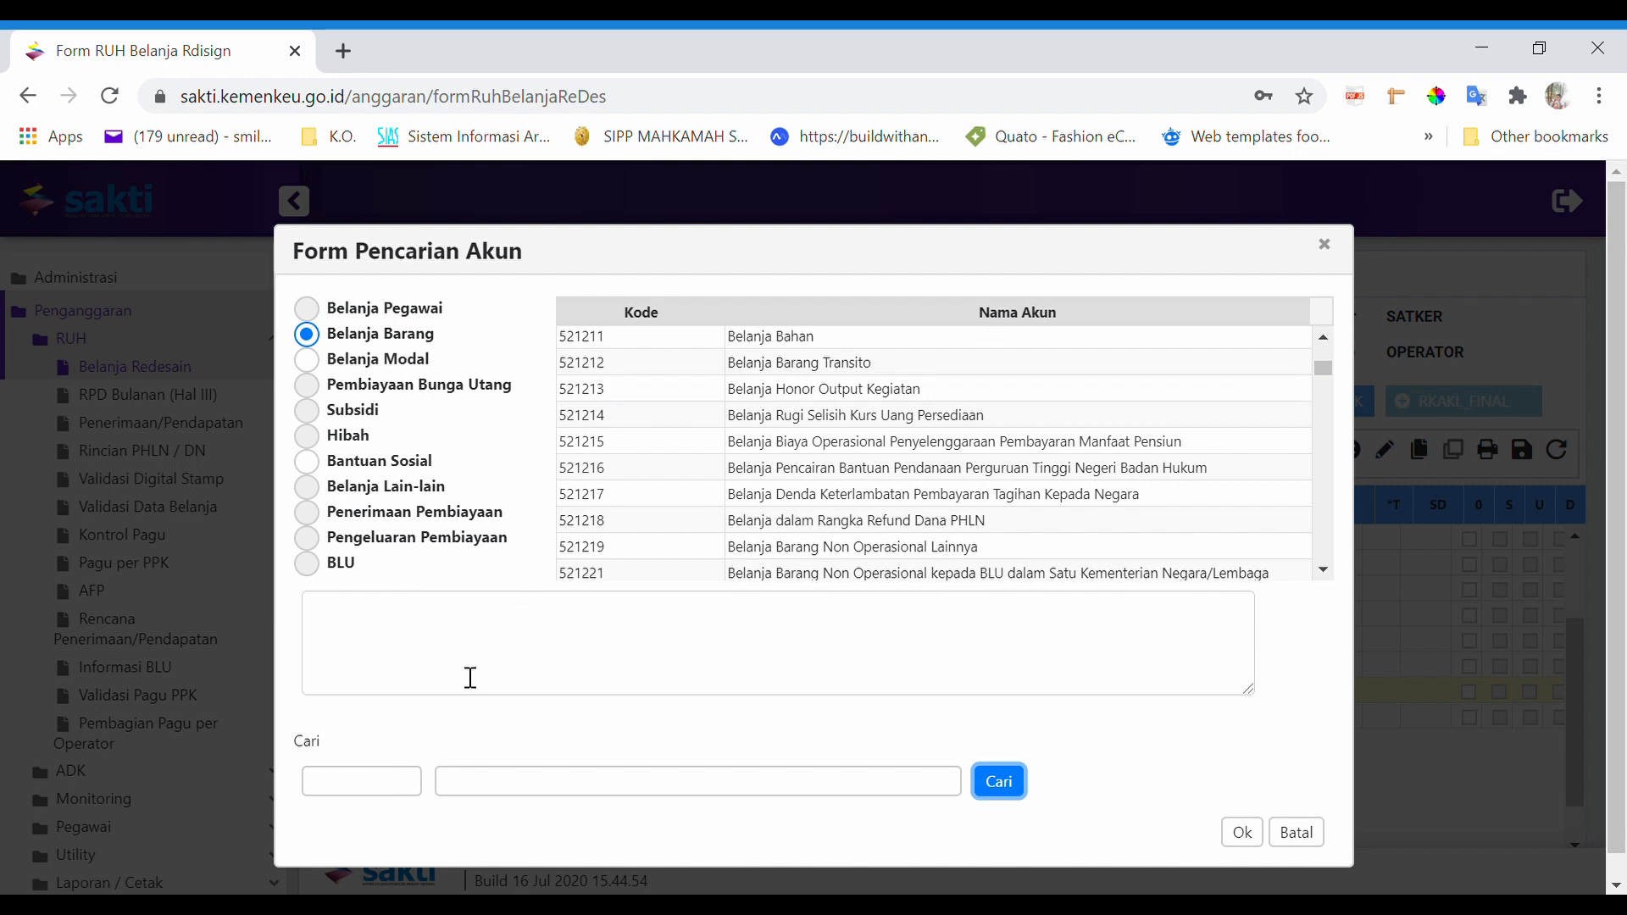
double_click(596, 576)
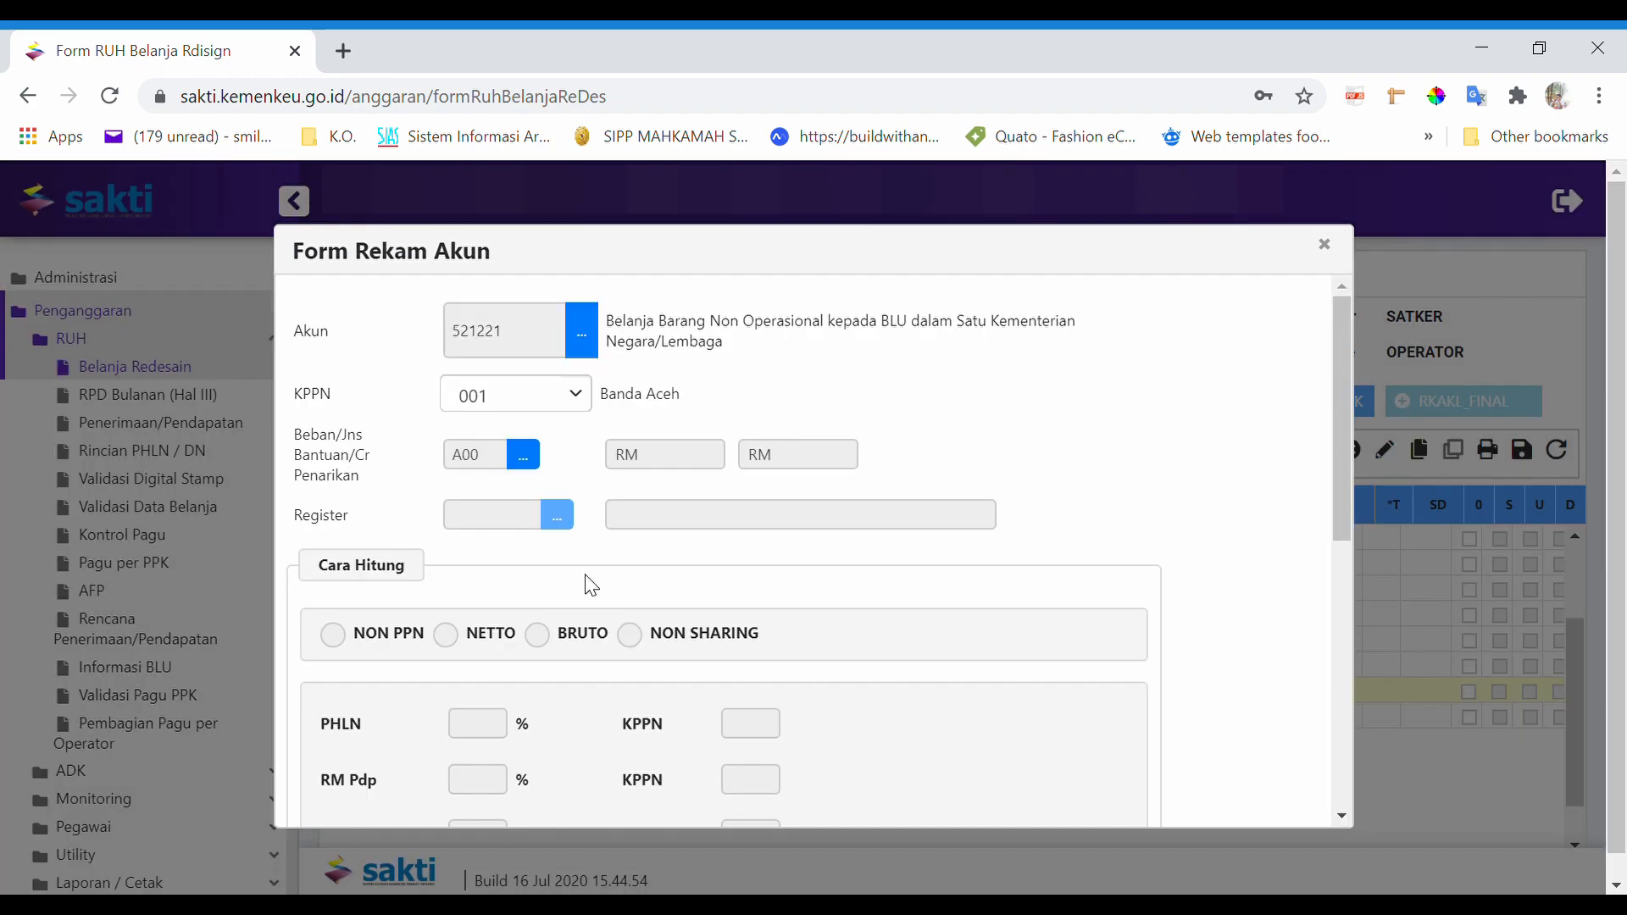
- Find account 521122 Belanja Barang Operasional kepada BLU by its code, choose it and save the account record
left_click(583, 332)
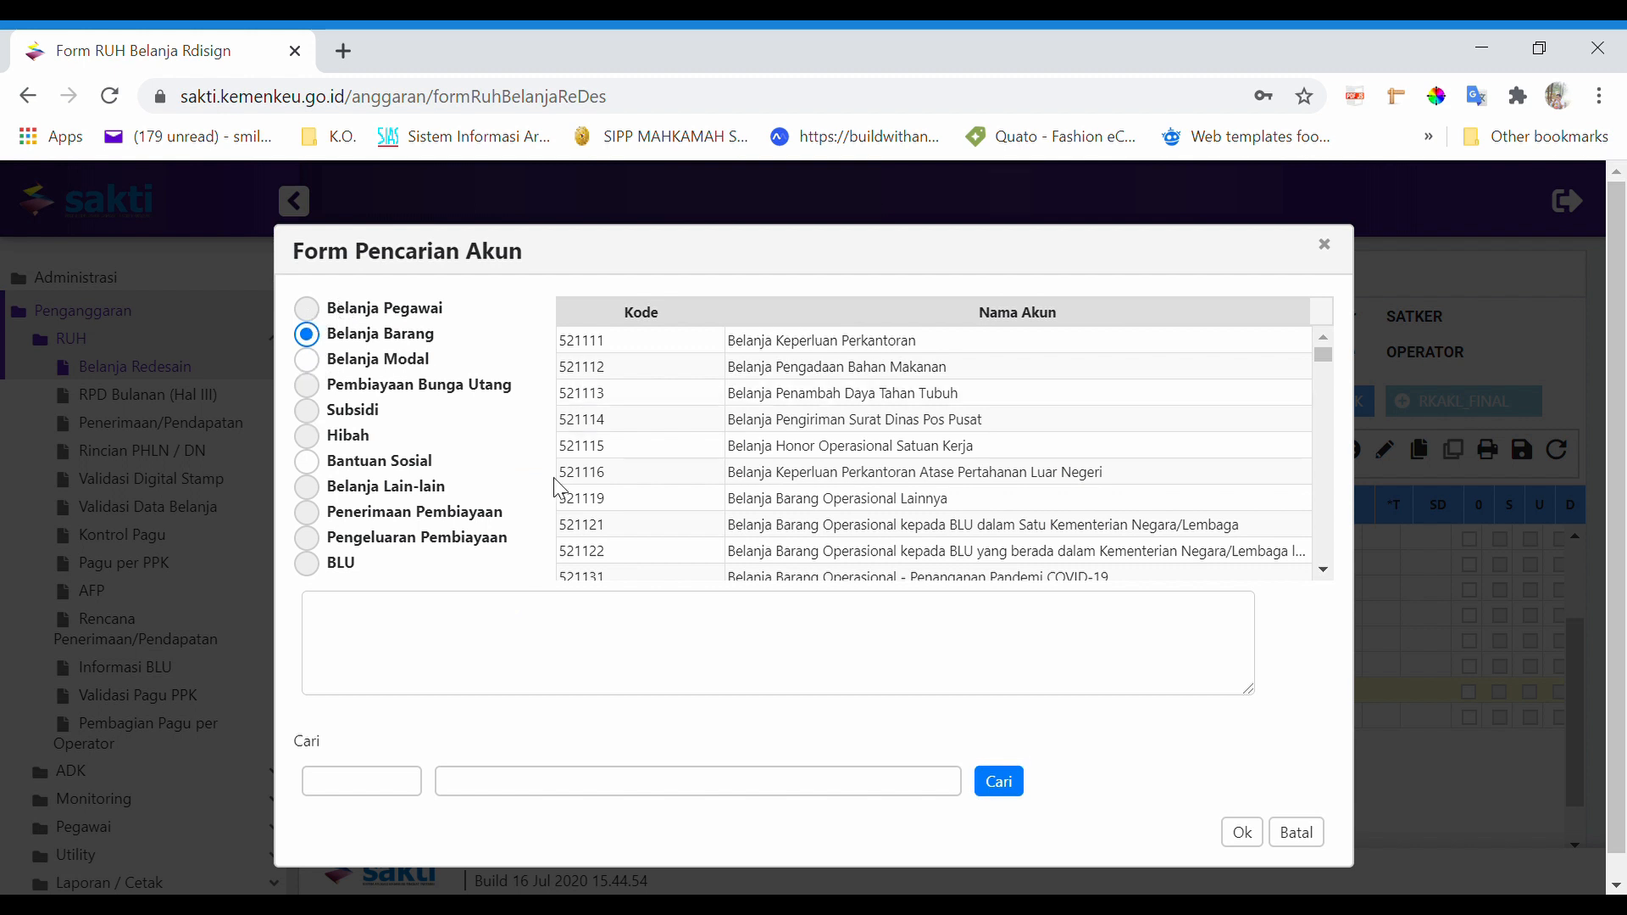
left_click(379, 786)
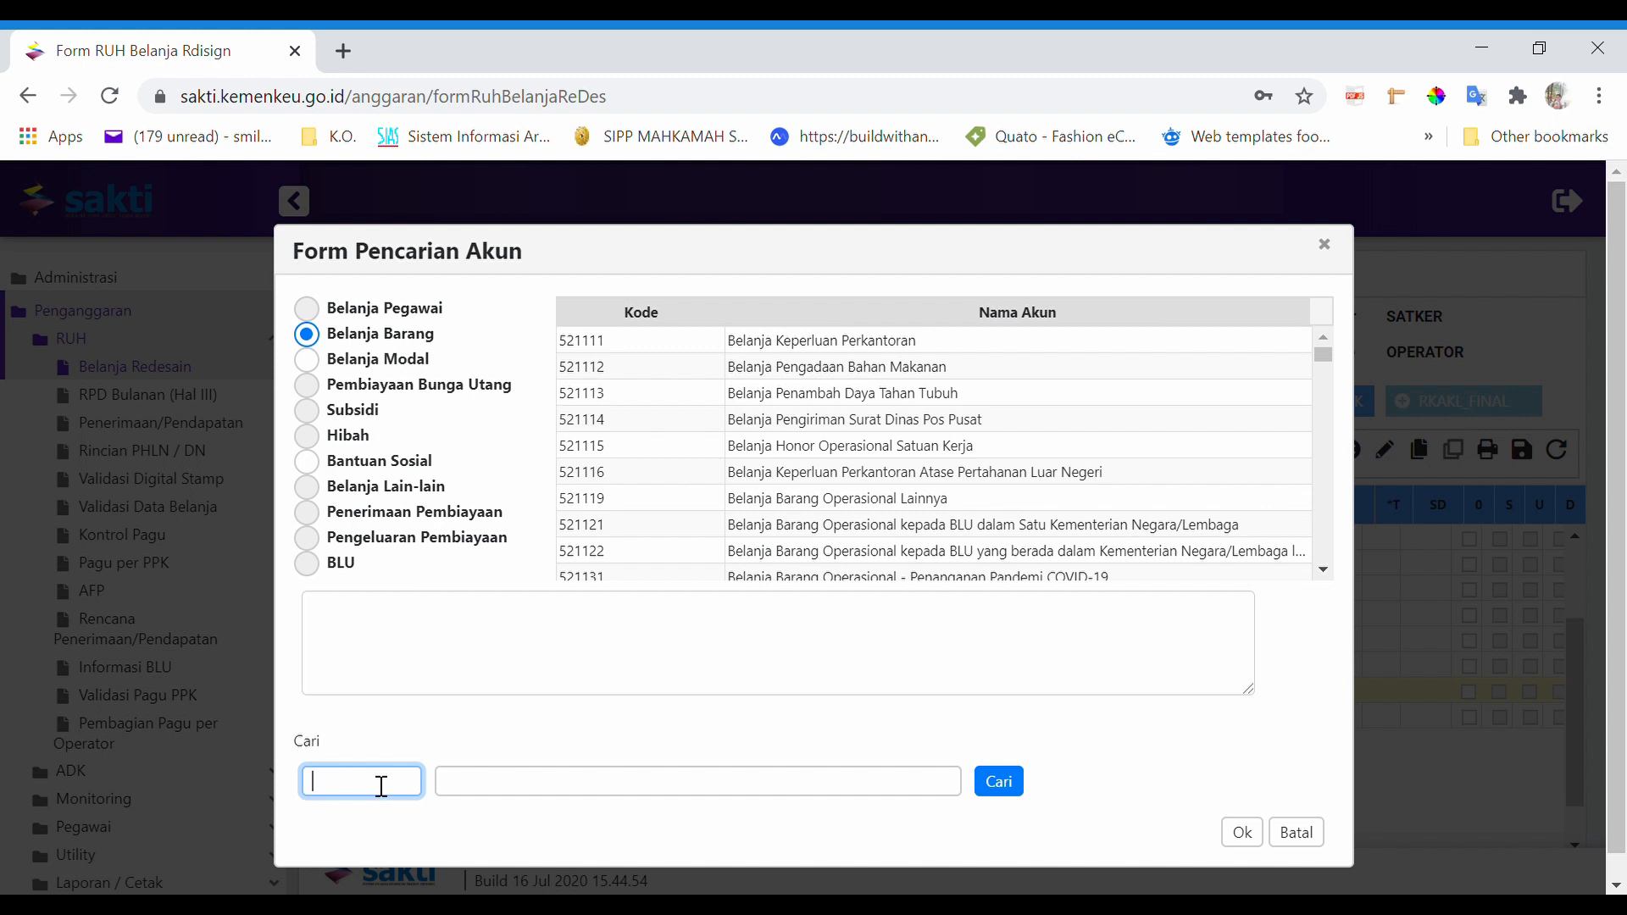
type("52")
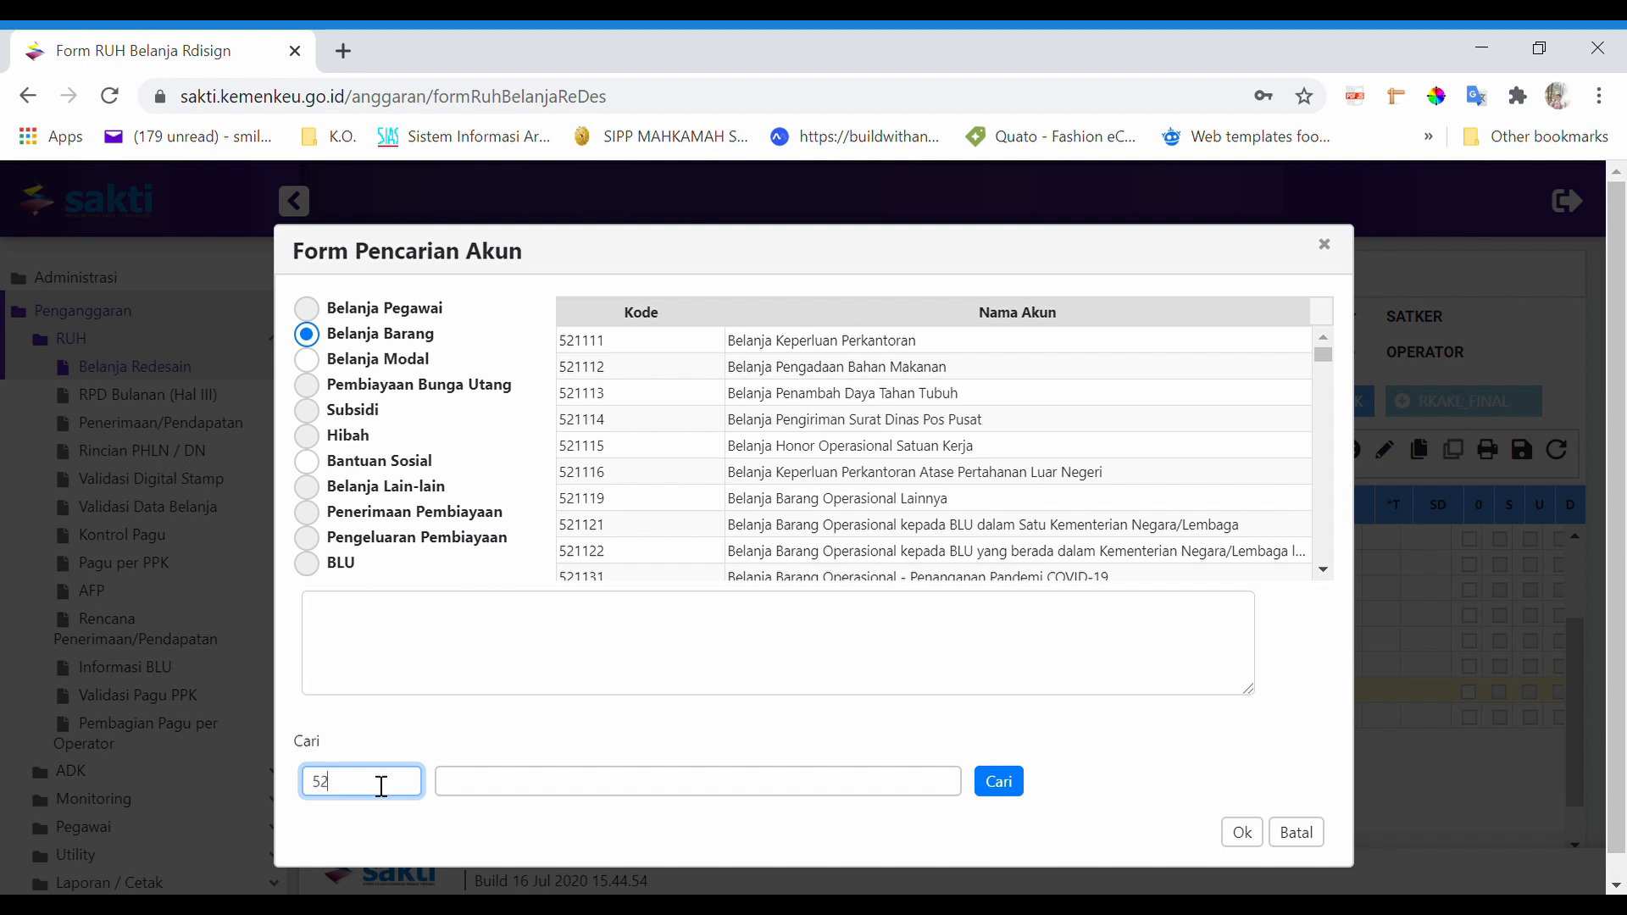
type("1122")
left_click(1000, 782)
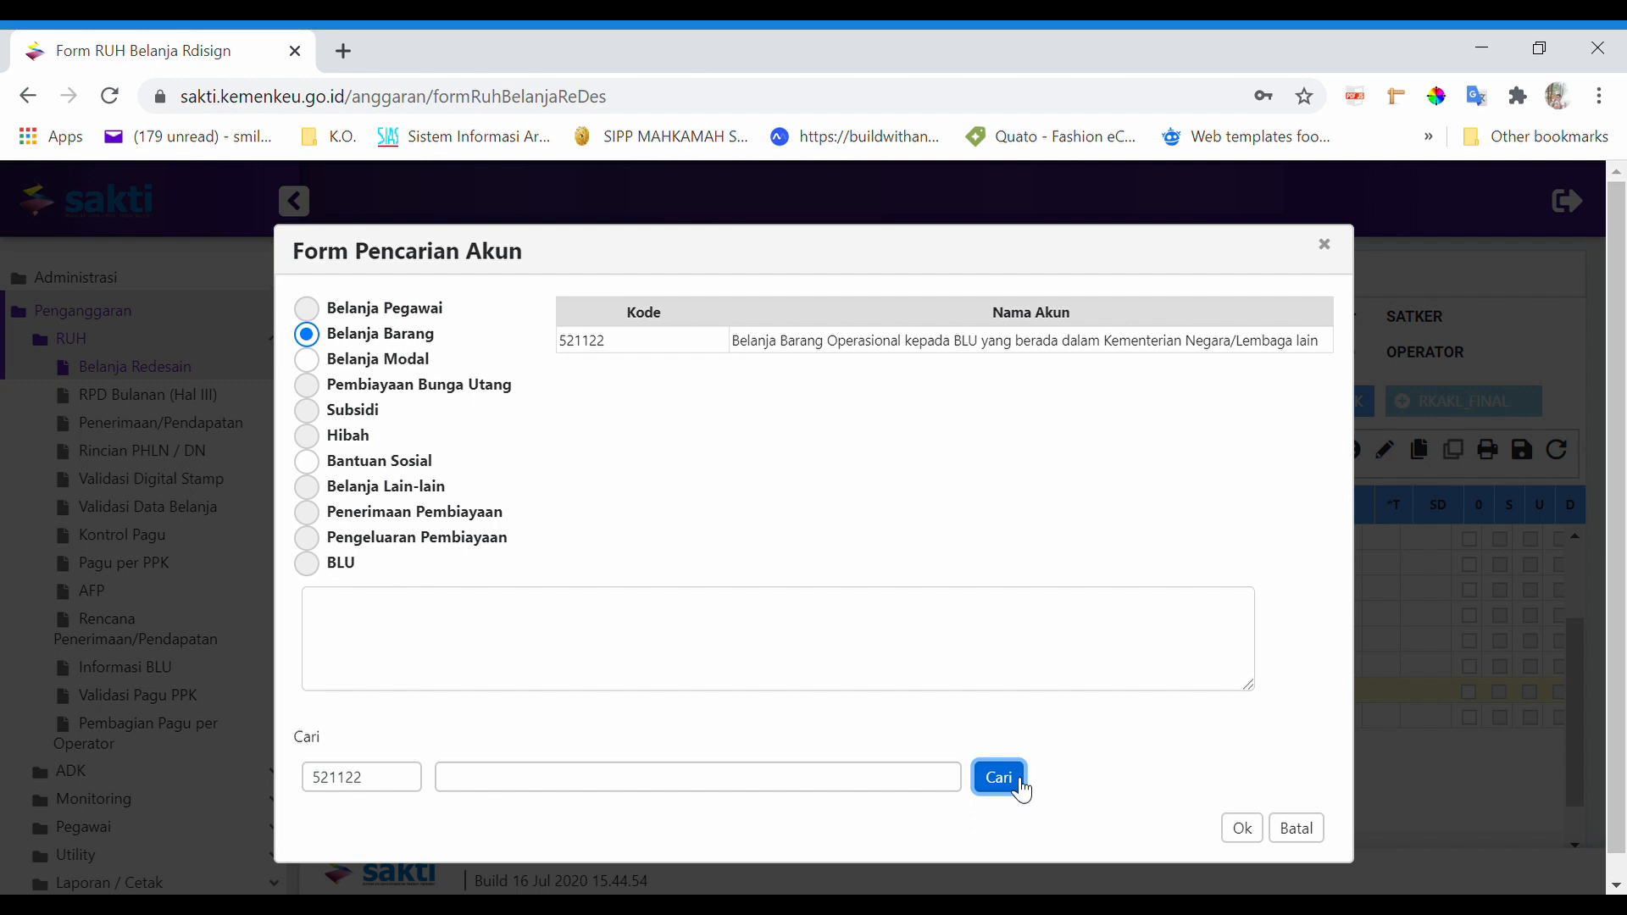
left_click(623, 342)
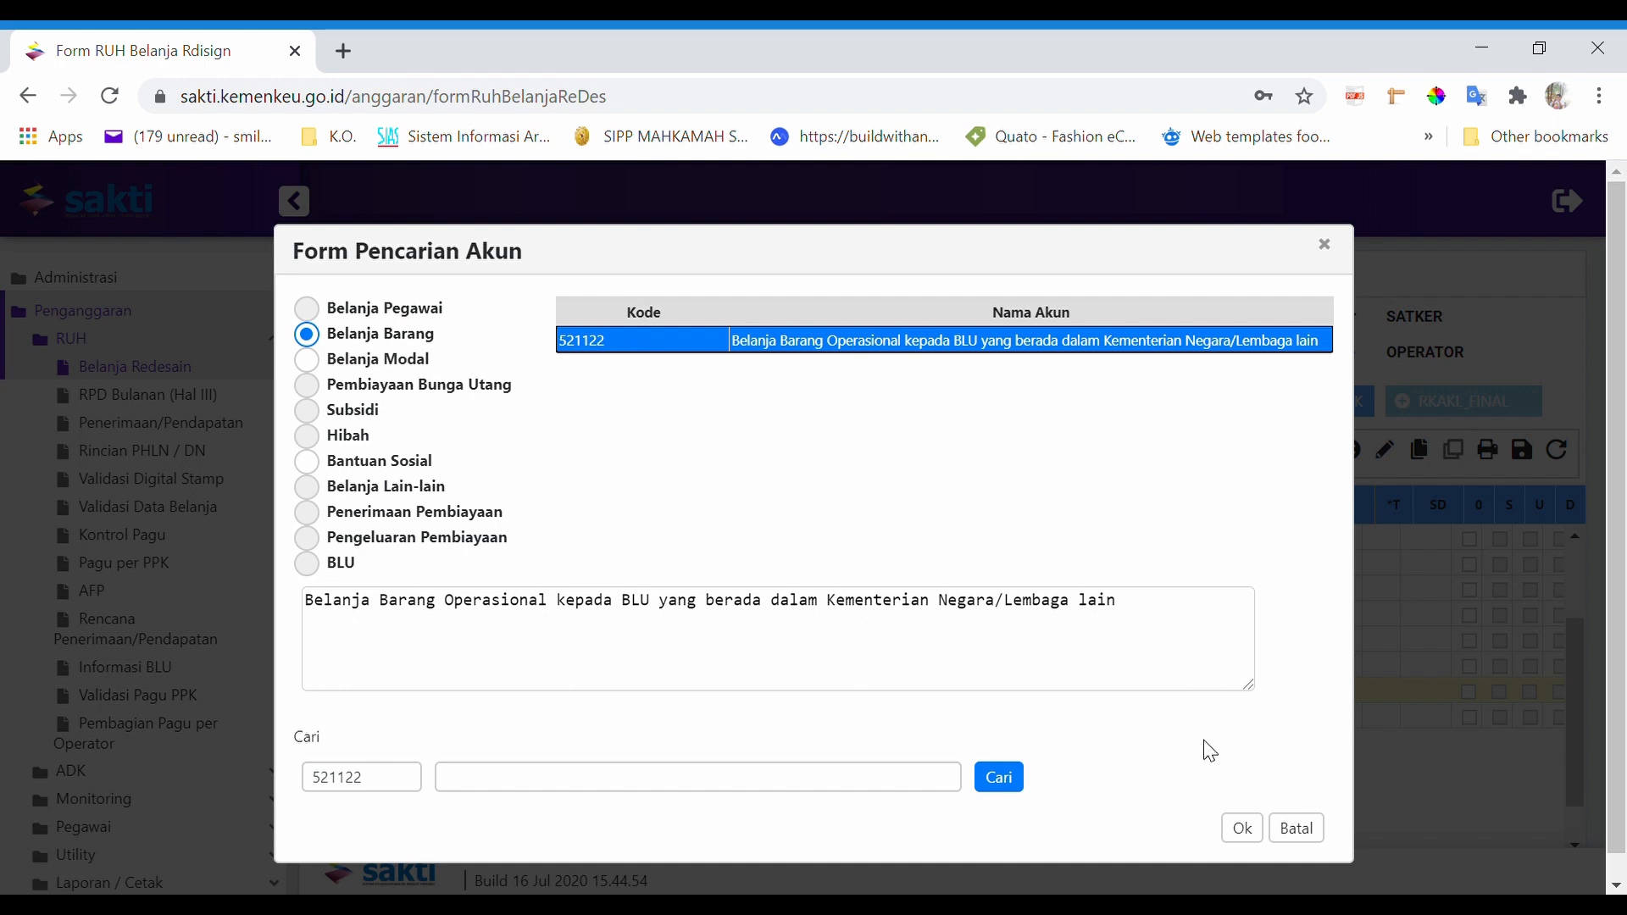
left_click(1243, 829)
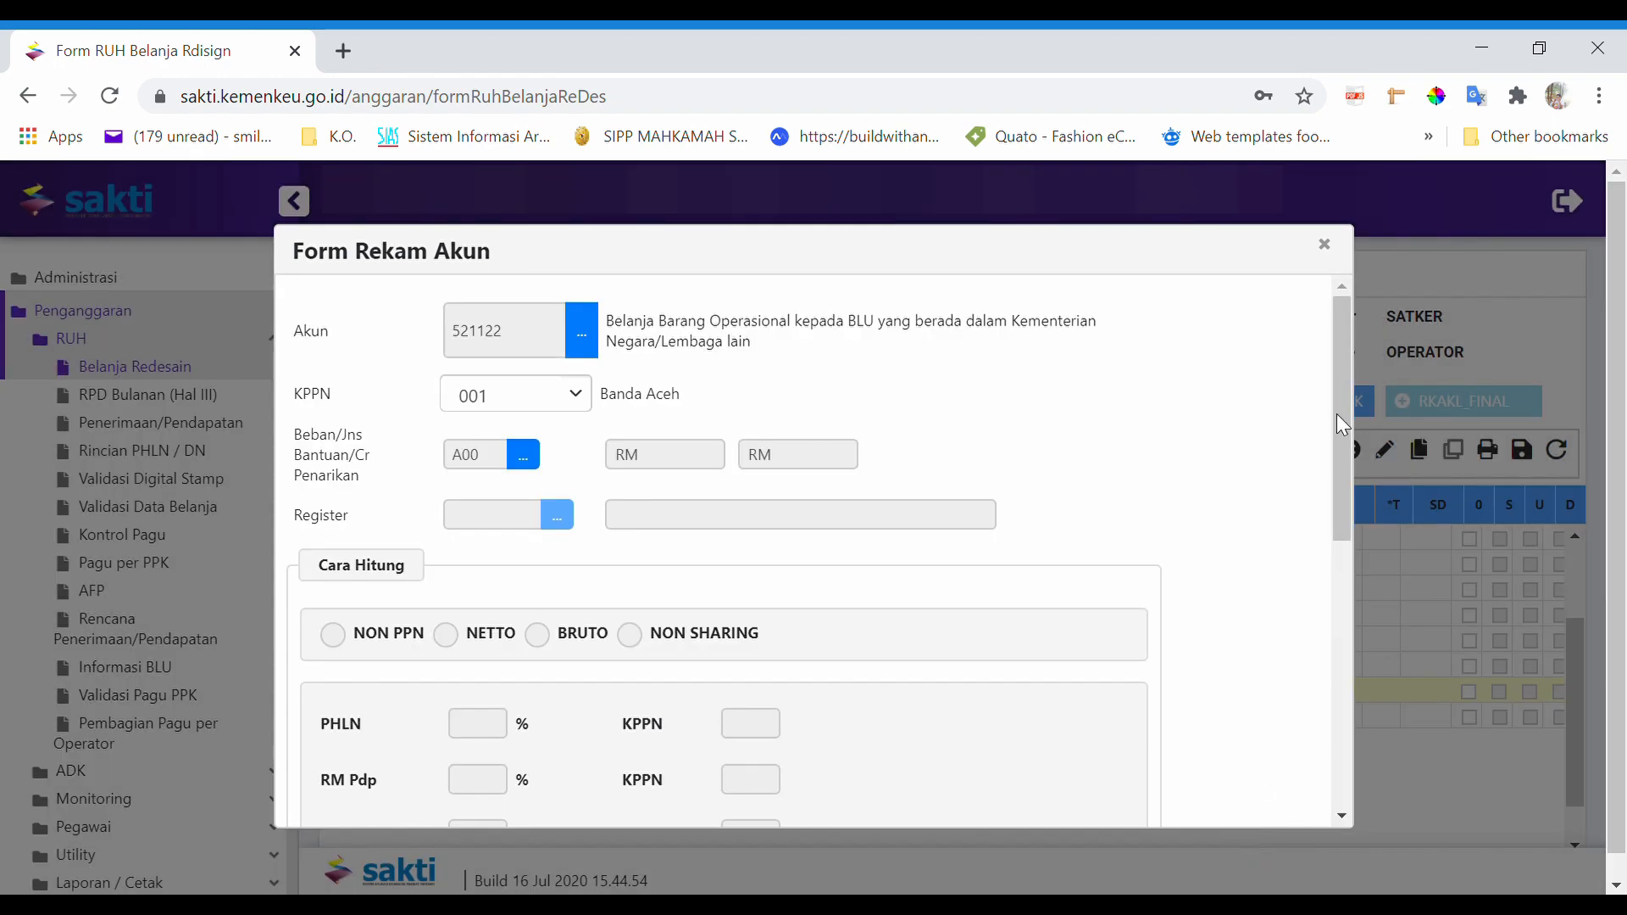
left_click_drag(1345, 394, 1348, 698)
left_click(1222, 793)
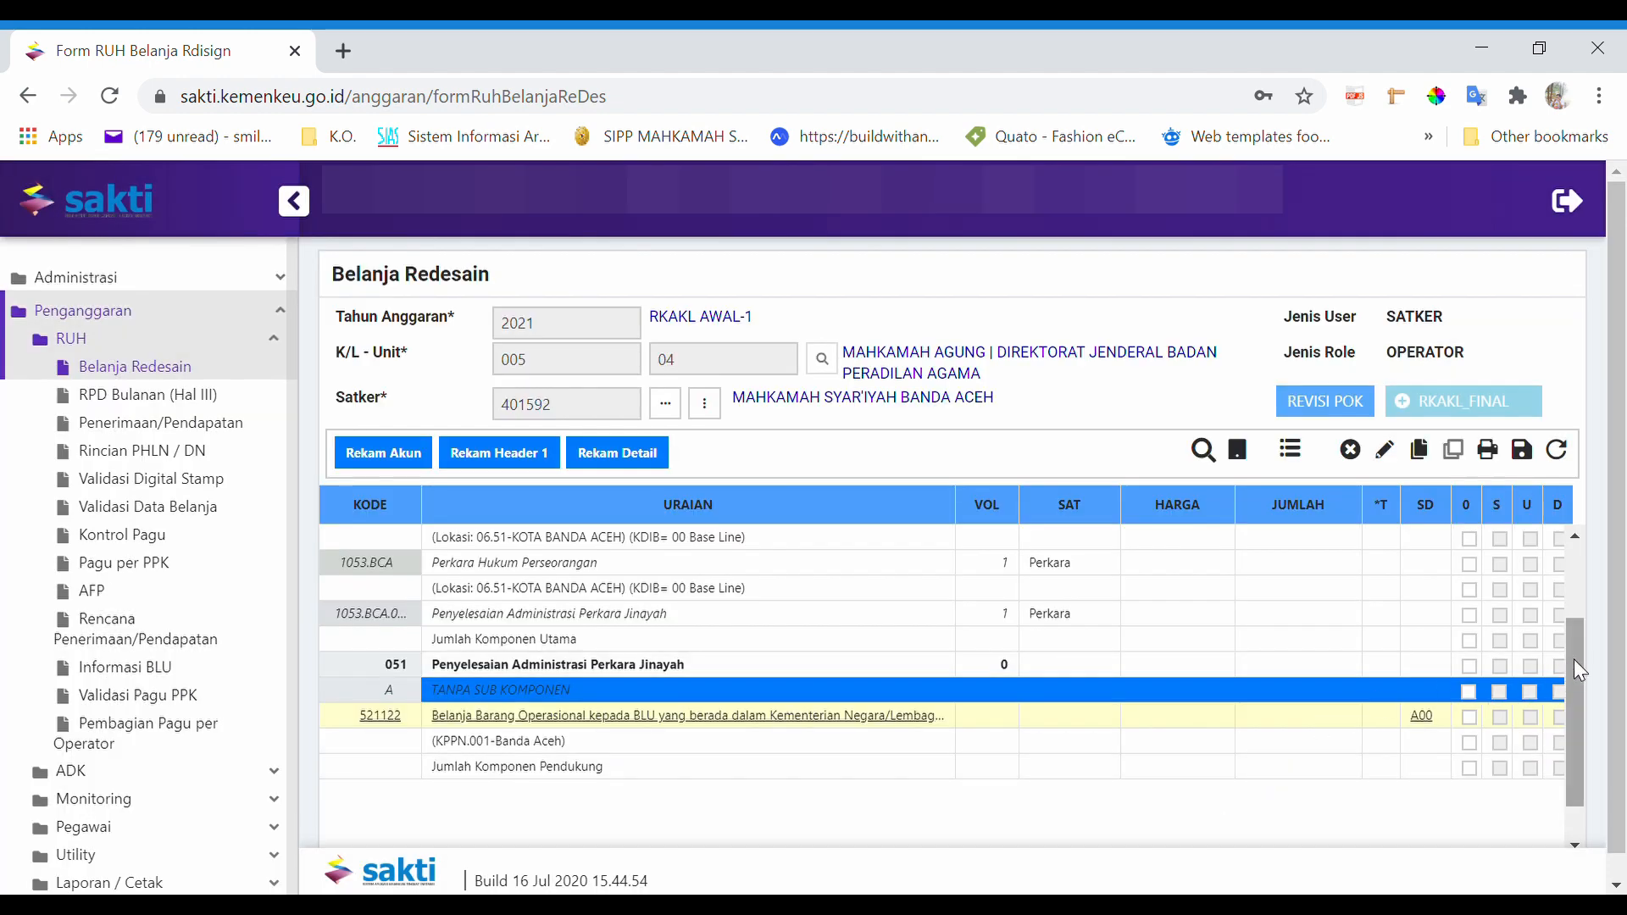
- Start a new detail record under account 521122
left_click_drag(1574, 670, 1569, 726)
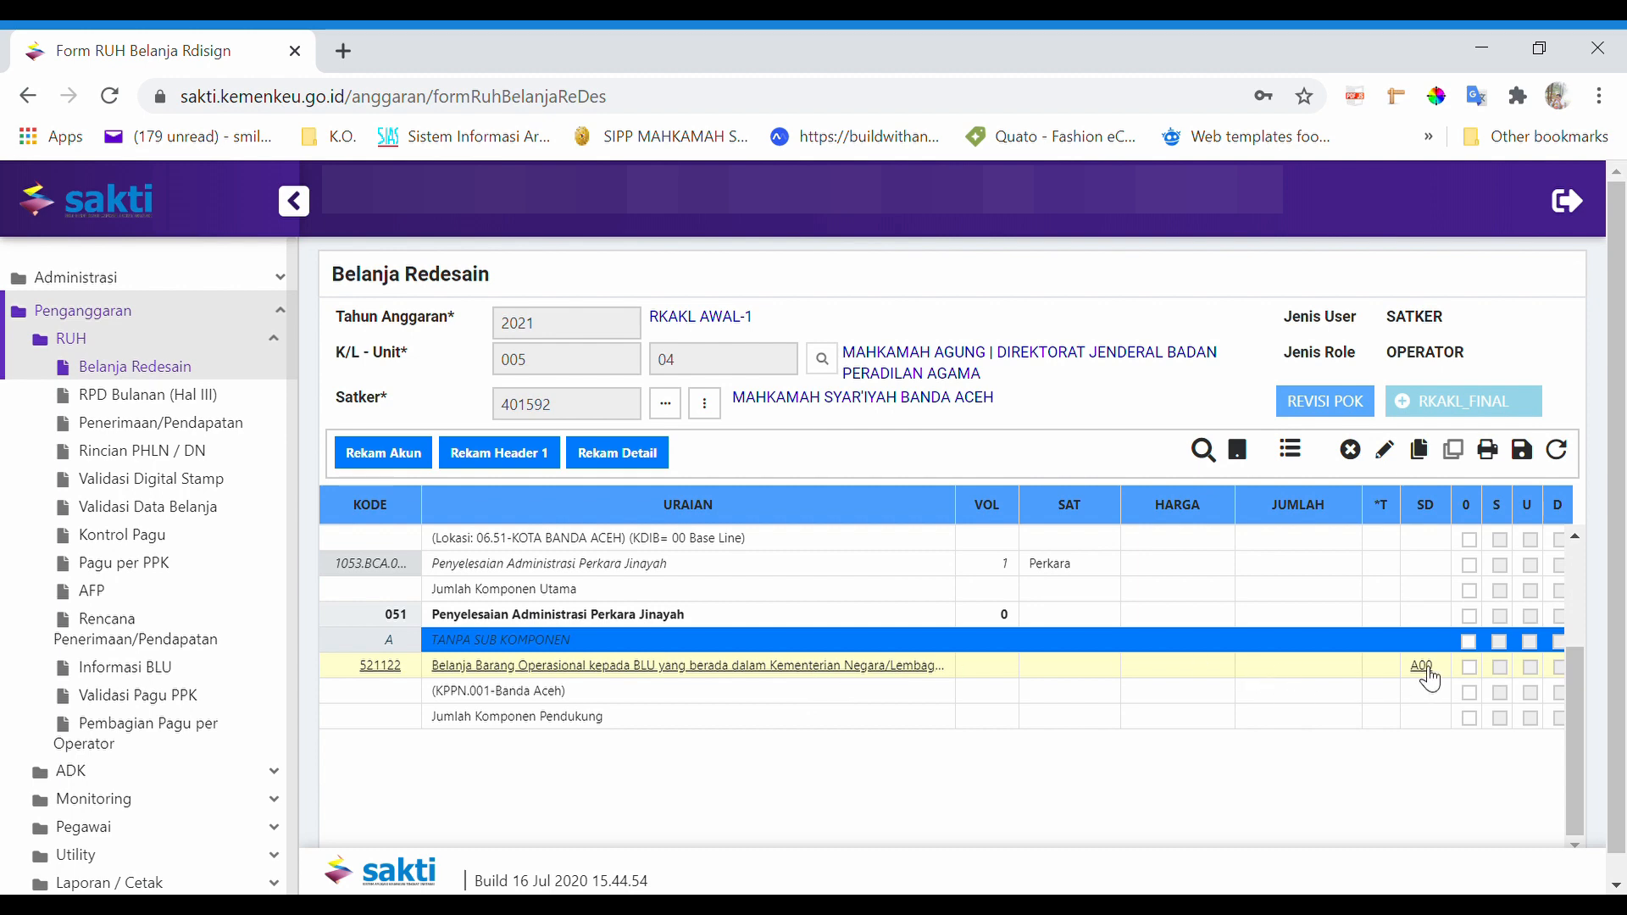
left_click(1197, 667)
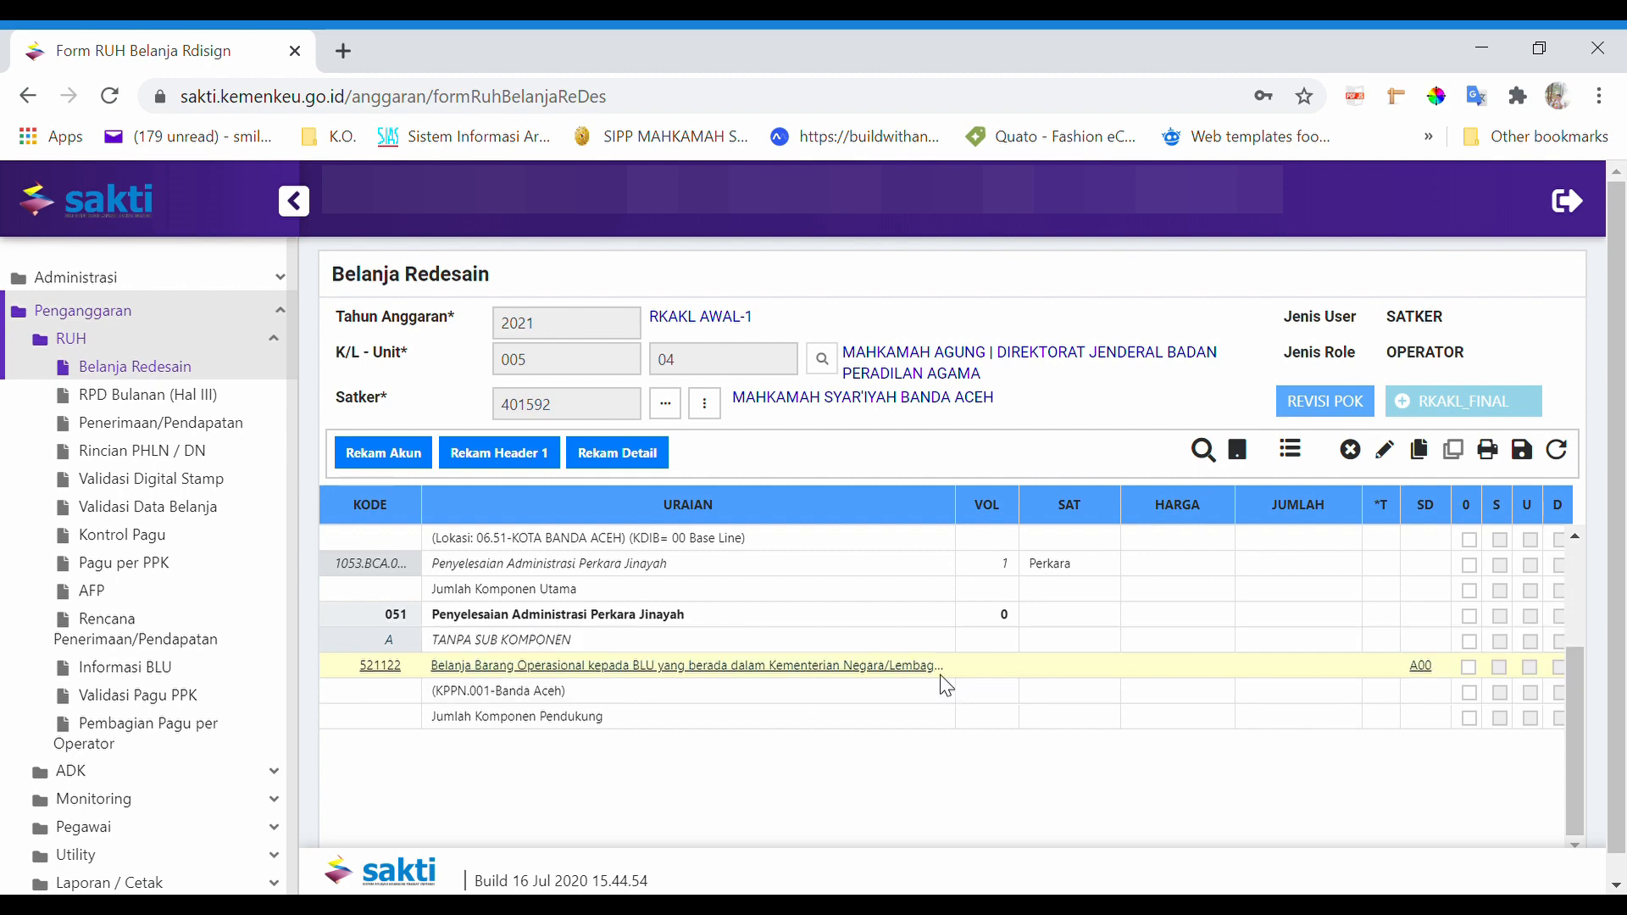
left_click(628, 471)
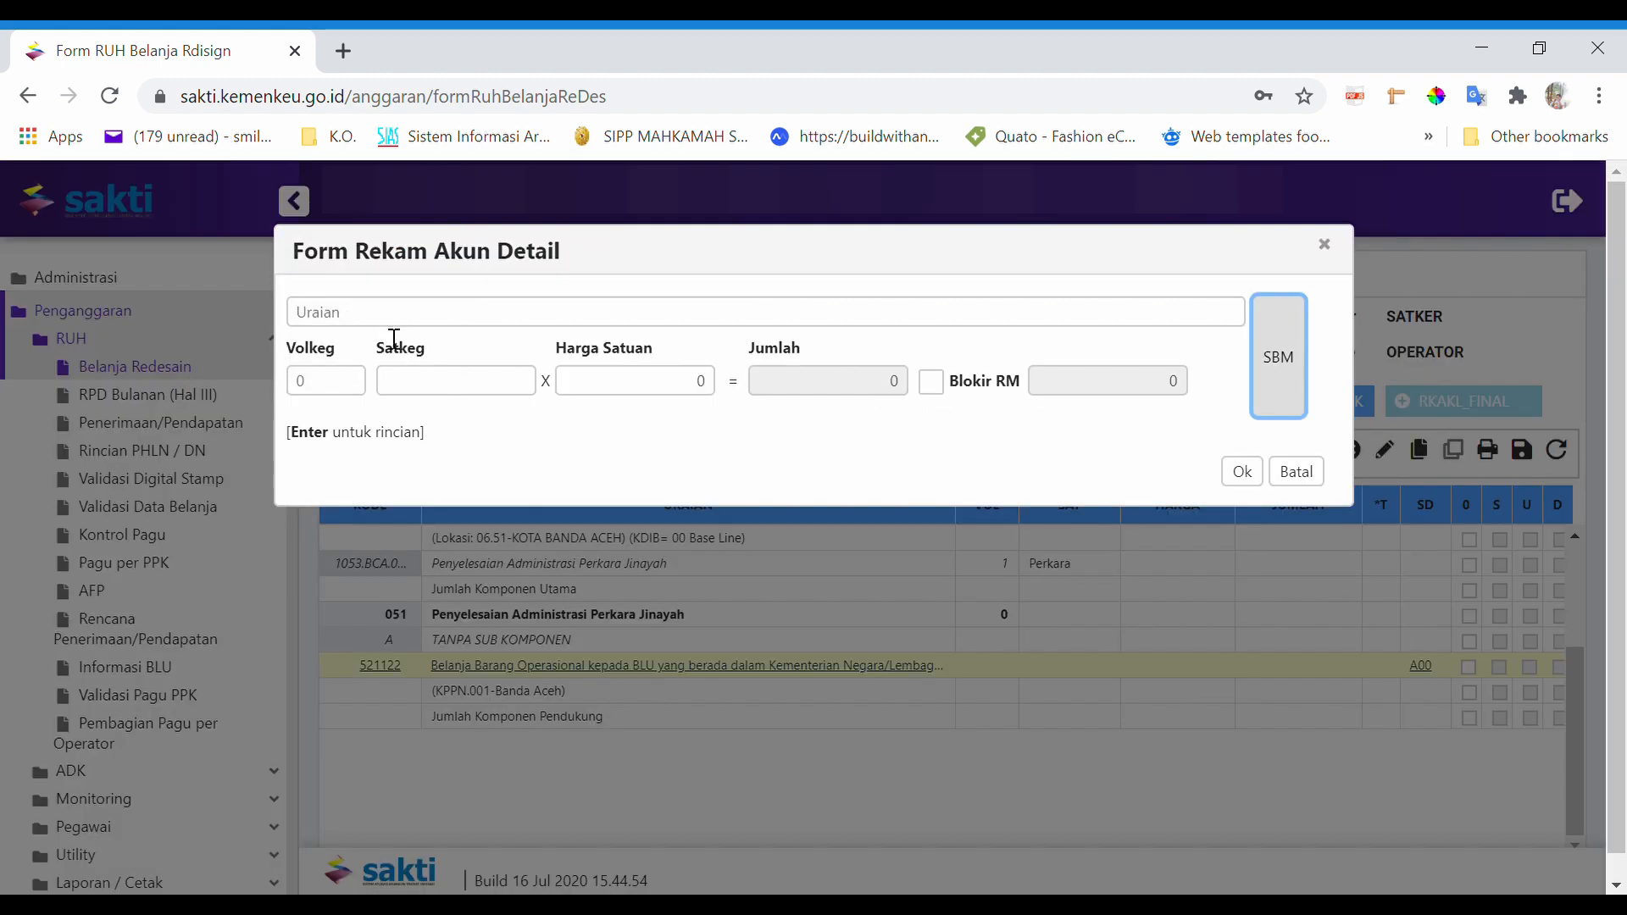
left_click(382, 320)
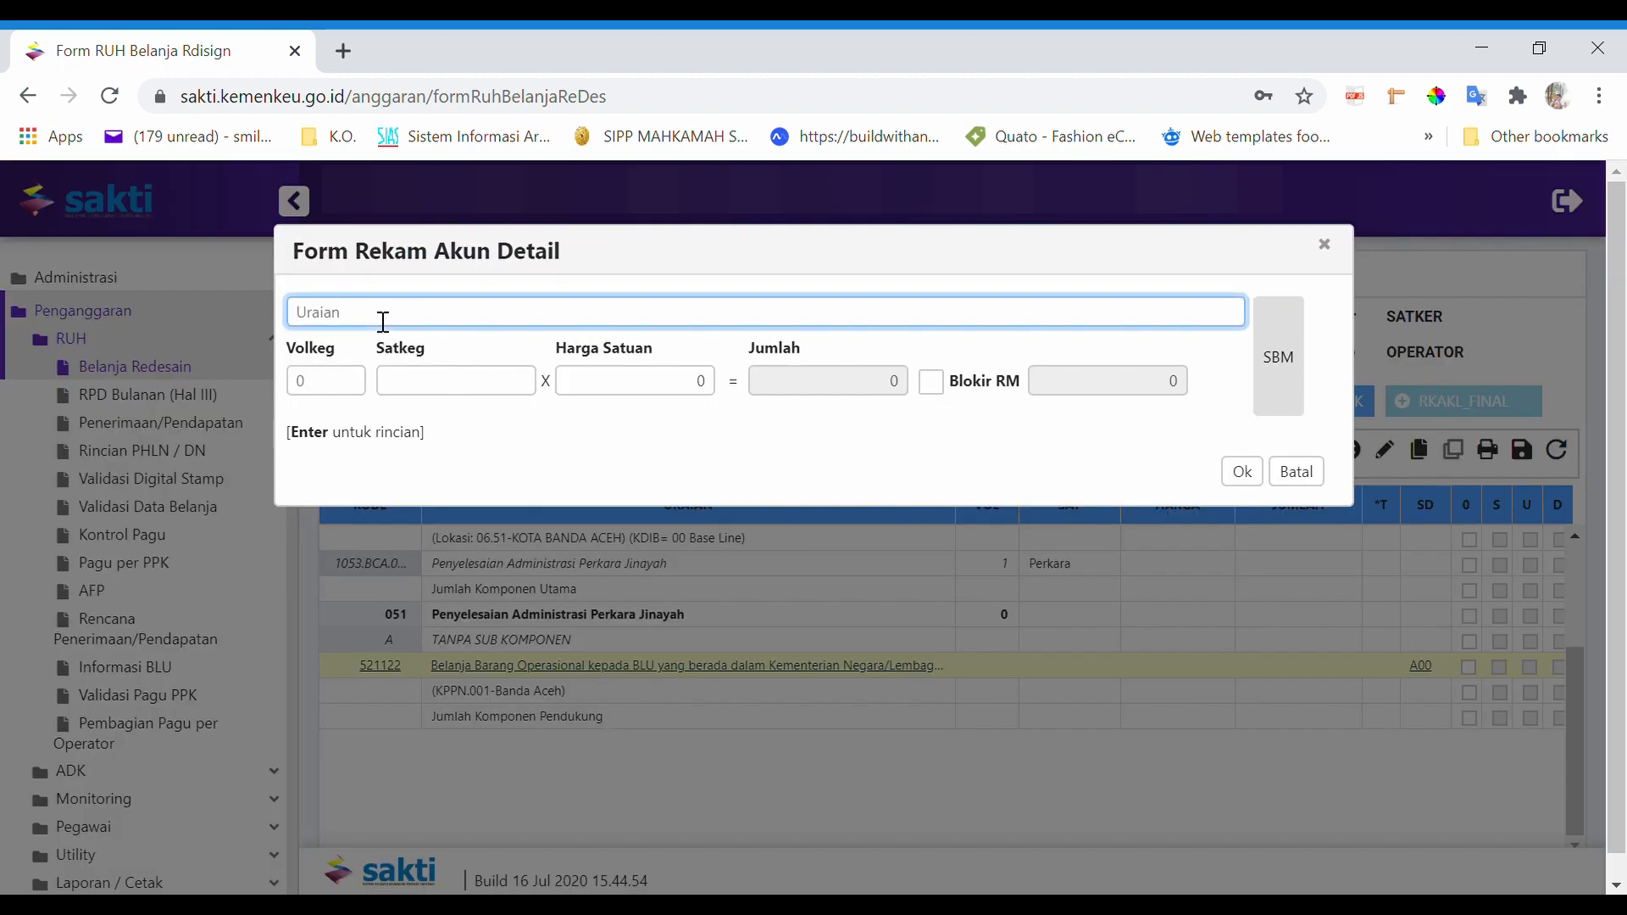
type("Uang")
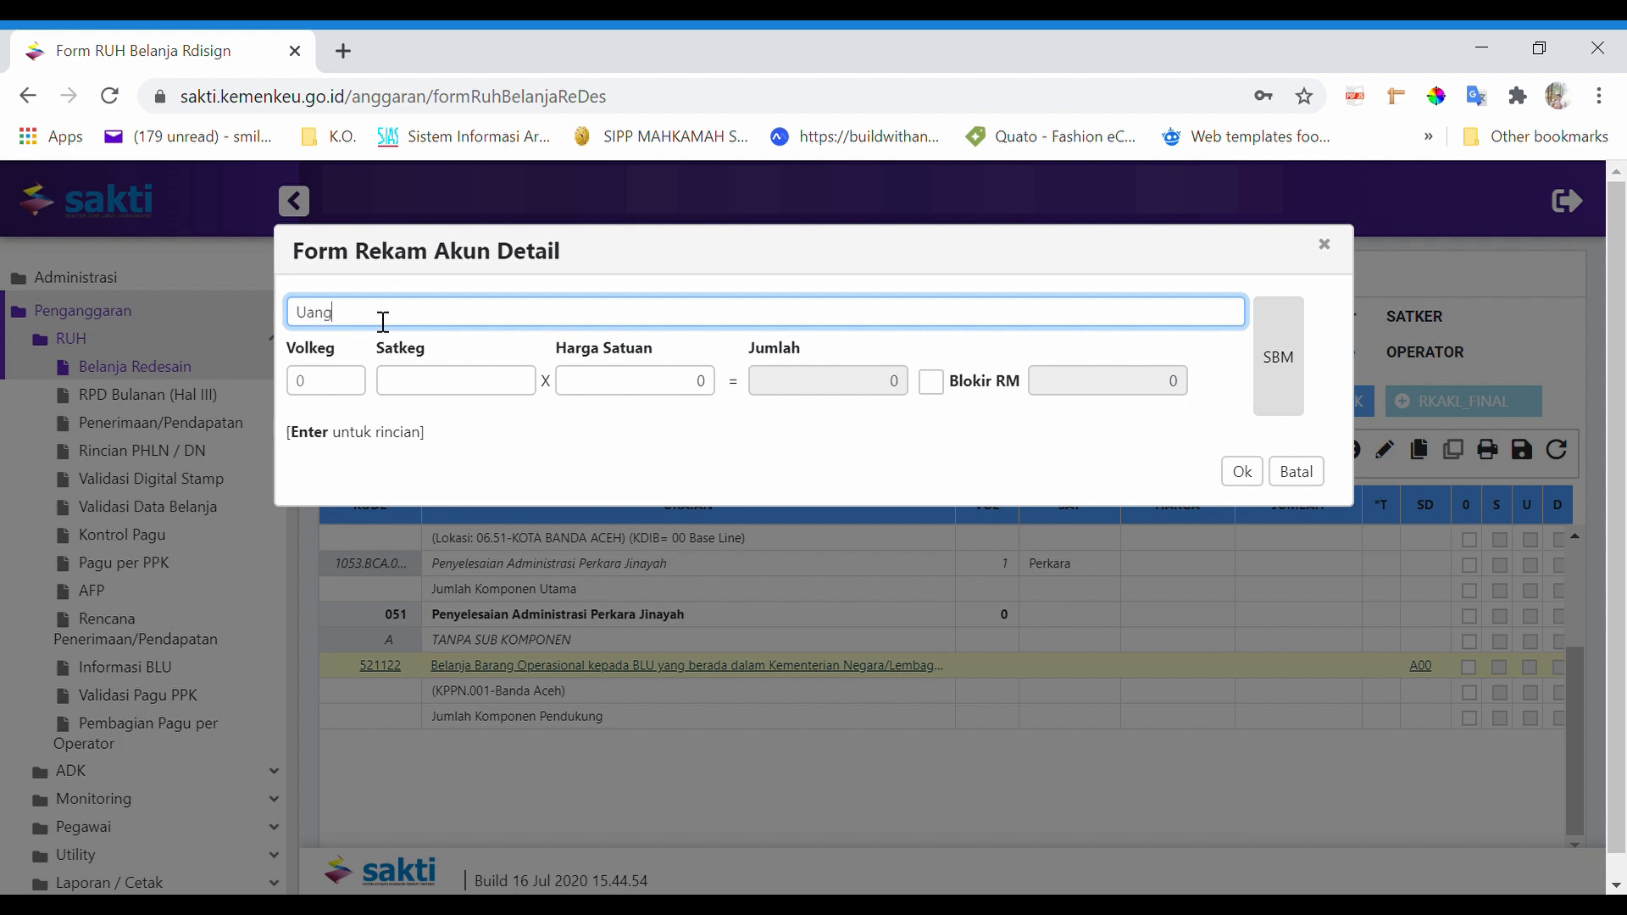
key("BackSpace")
key("BackSpace")
key("BackSpace")
key("BackSpace")
key("BackSpace")
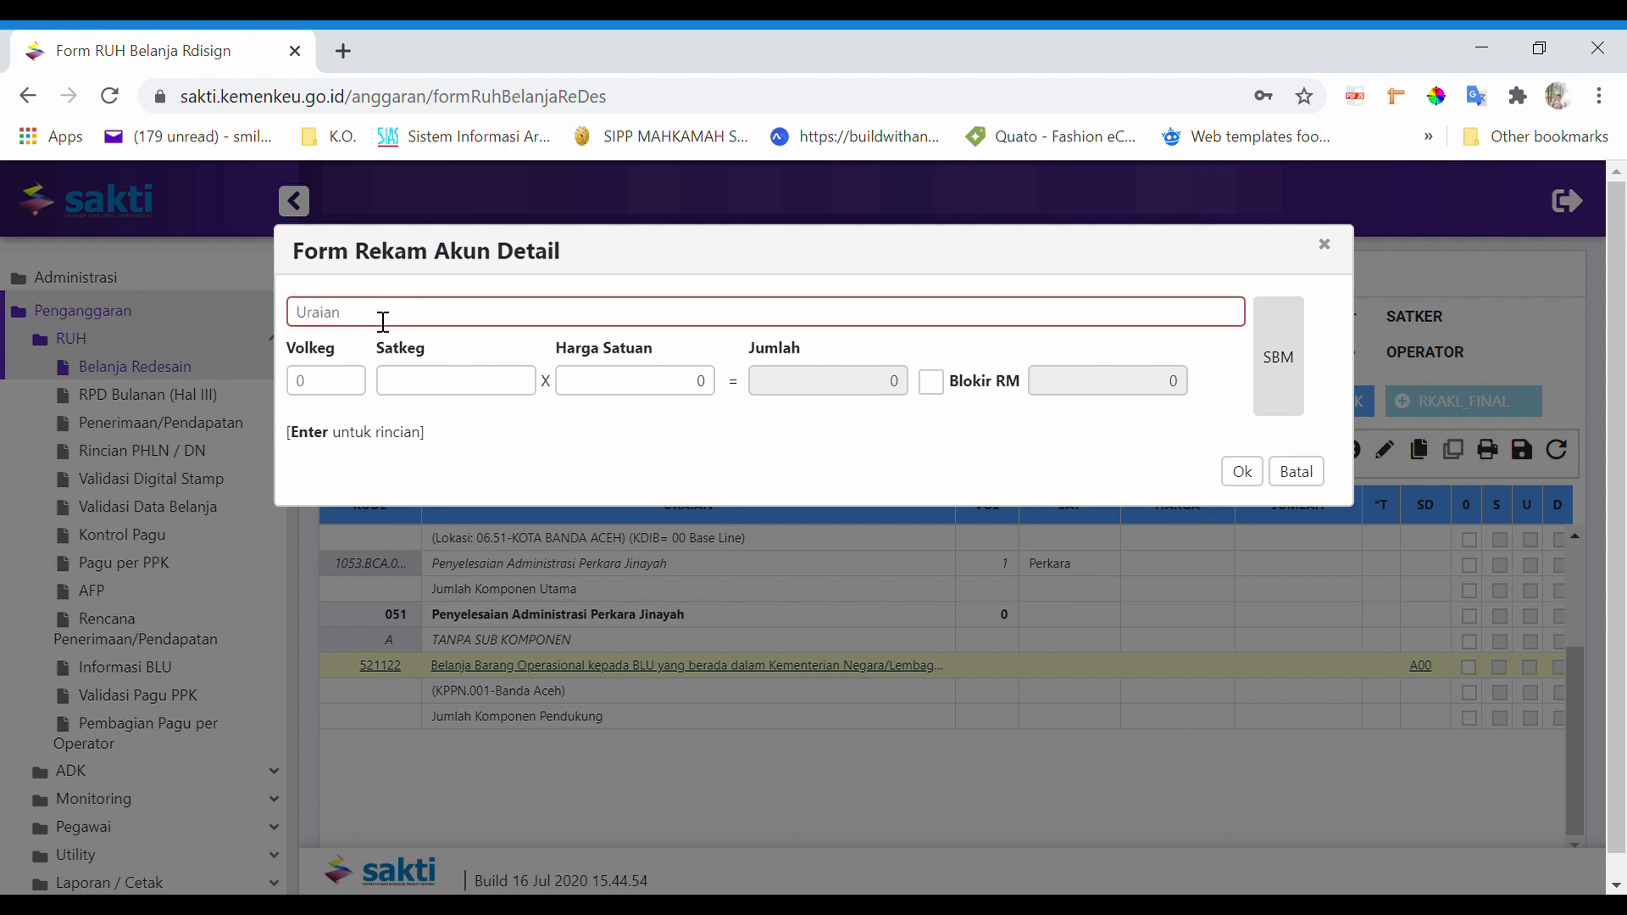
- Enter "Belanja keperluan Lainnya" as the detail's Uraian and expand its volume breakdown
type("Bela")
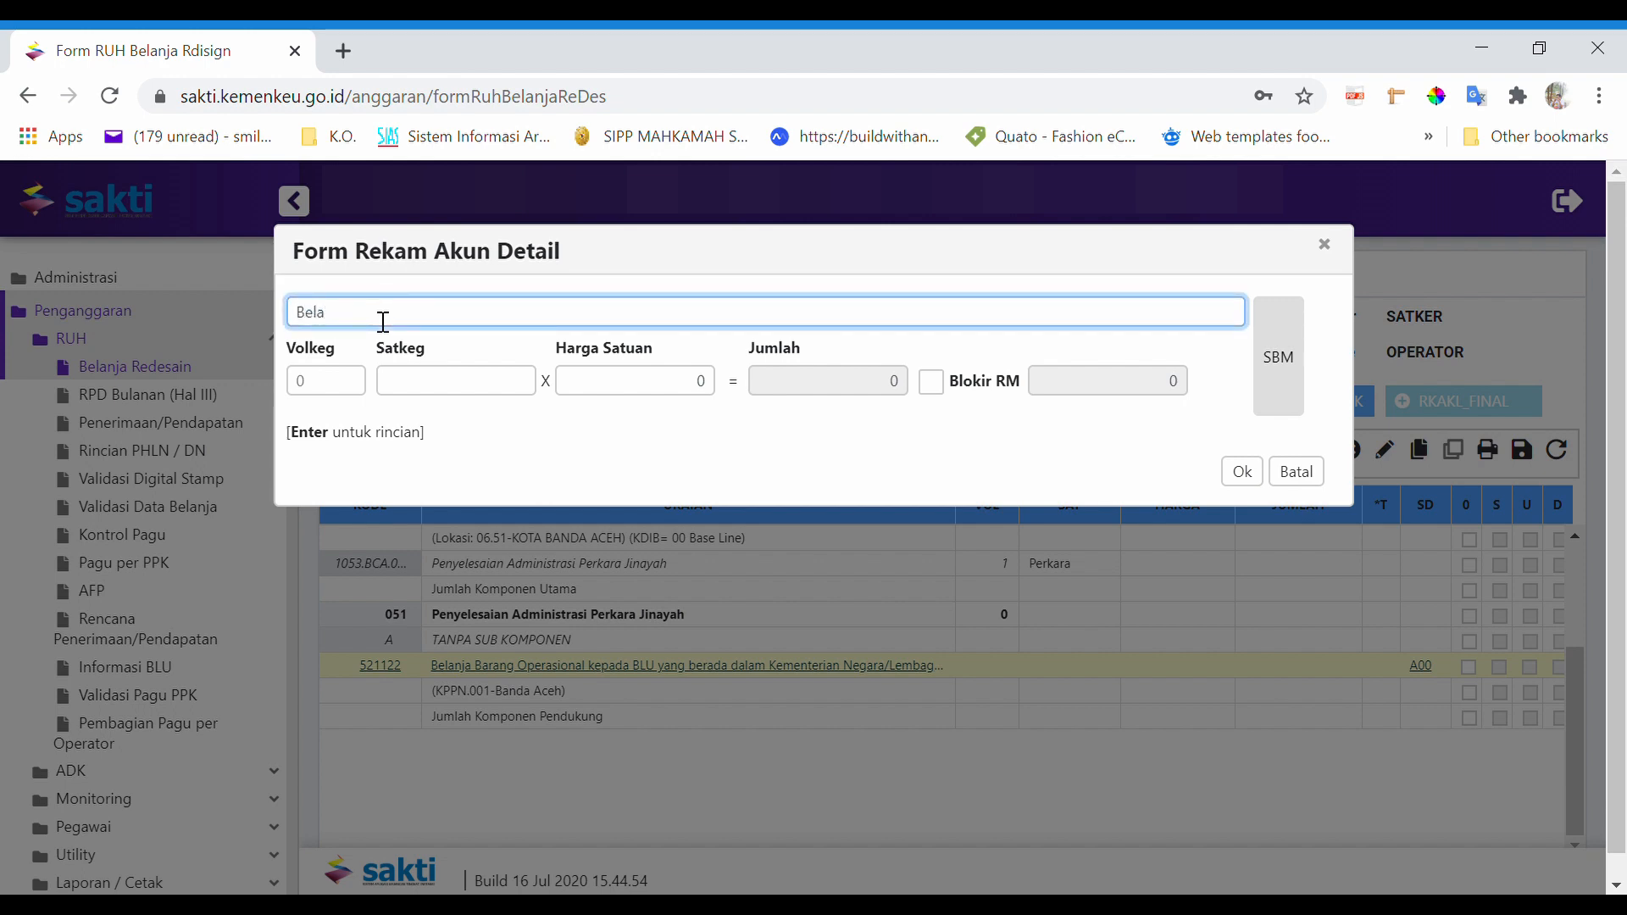
type("nja keperluan Lainnya")
key("Return")
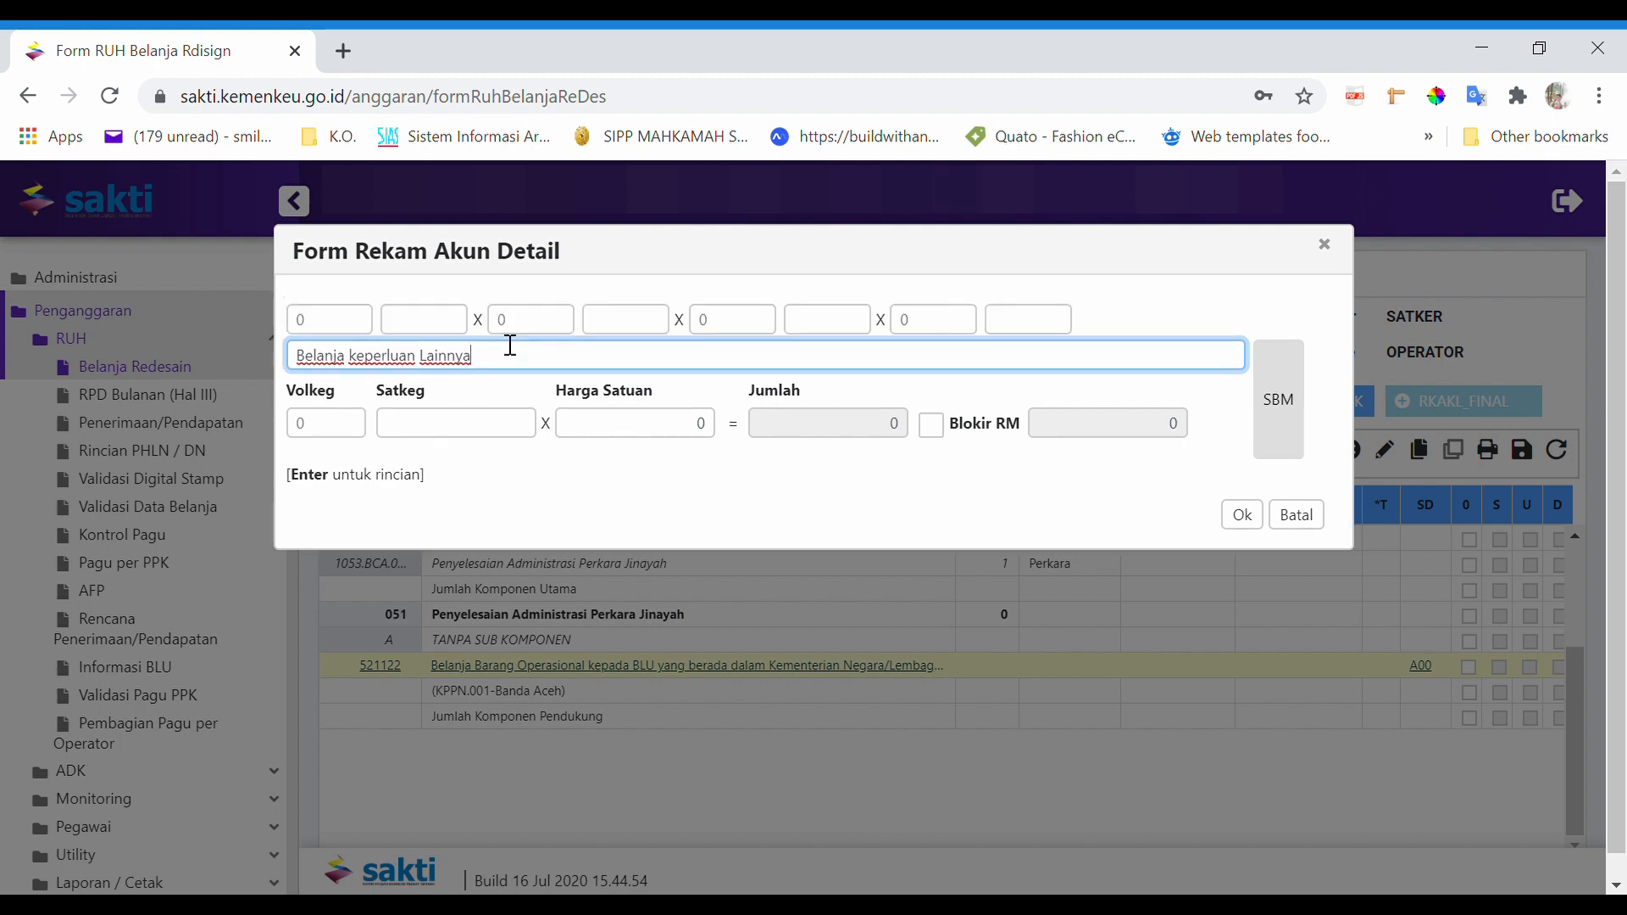
- Fill in the detail's volume breakdown as 2 ORG x 12 BLN
left_click(339, 328)
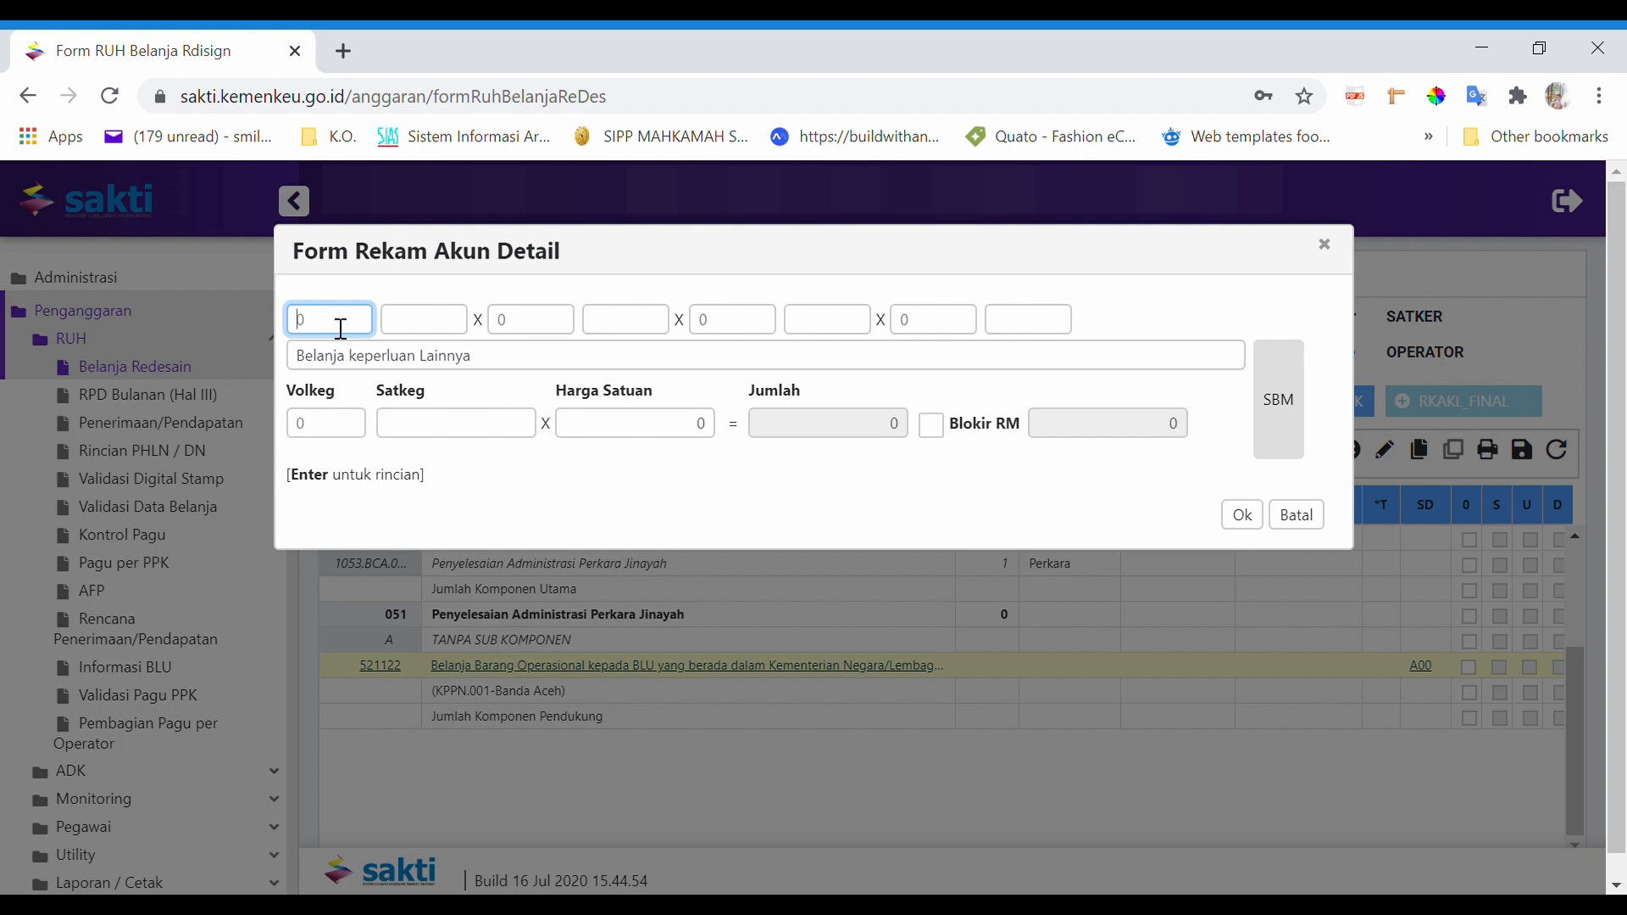
type("2")
key("Tab")
type("ORG")
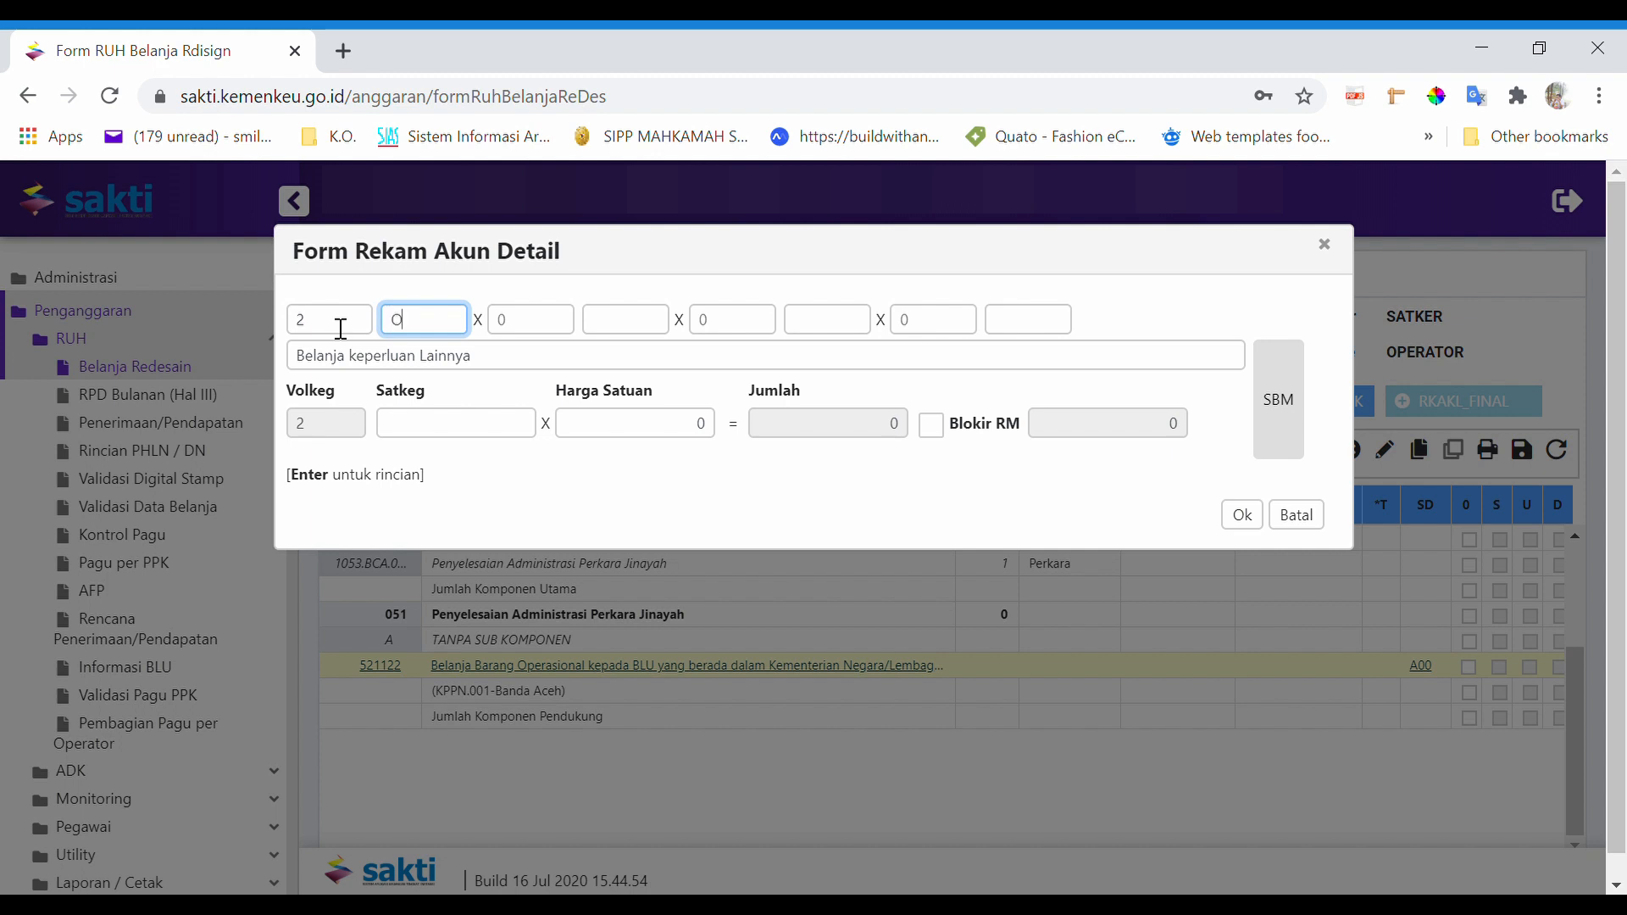
key("Tab")
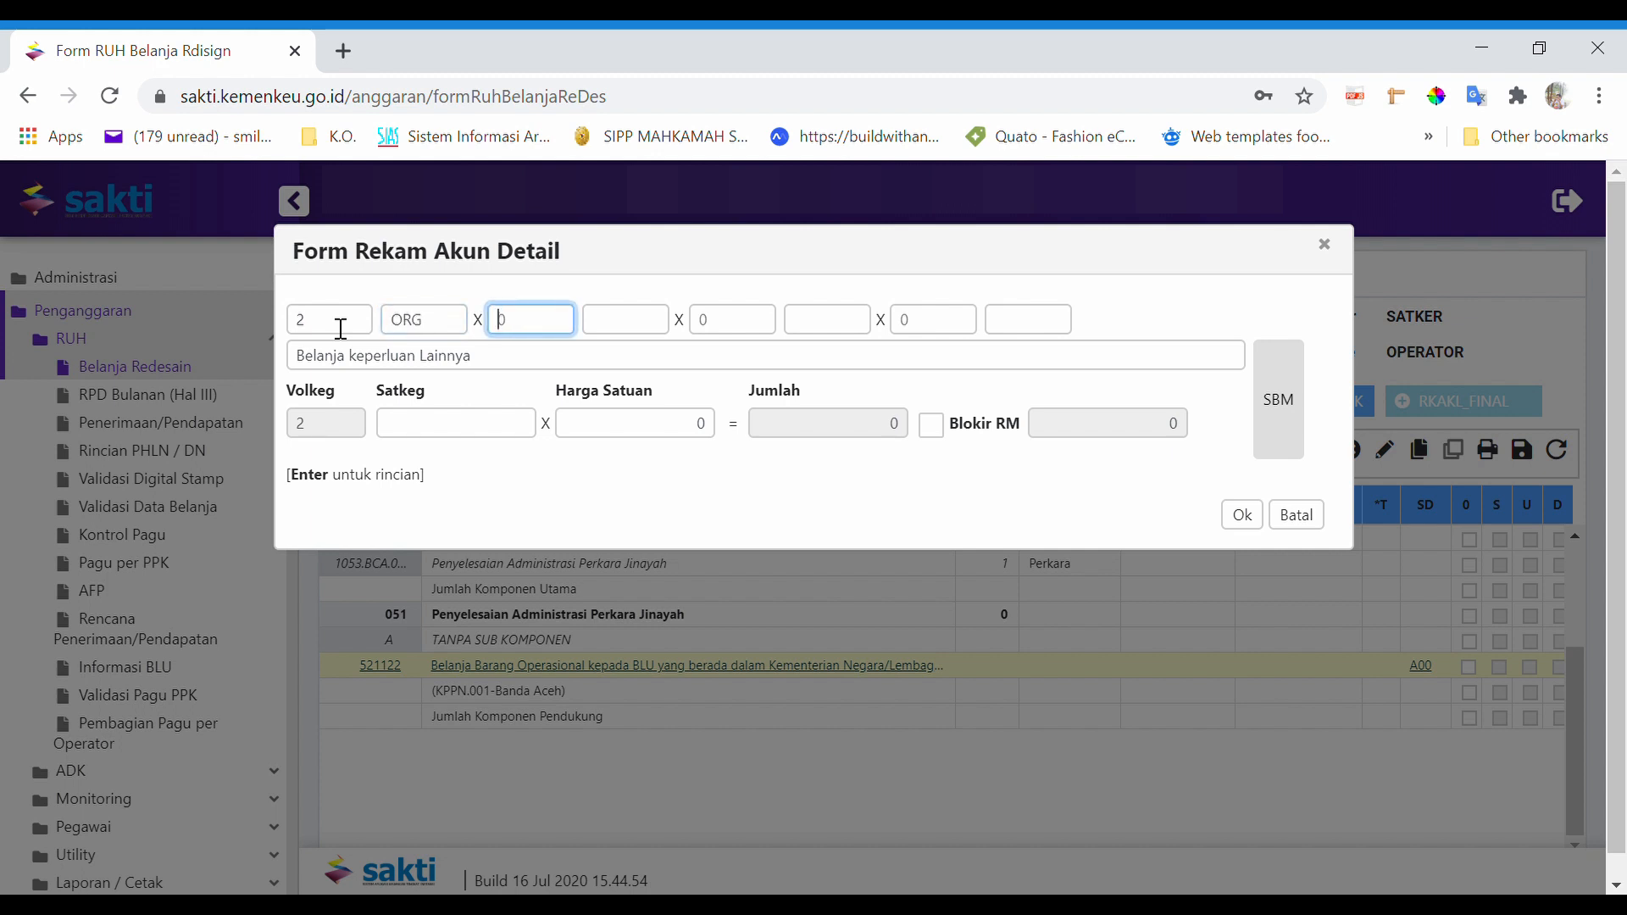
type("12")
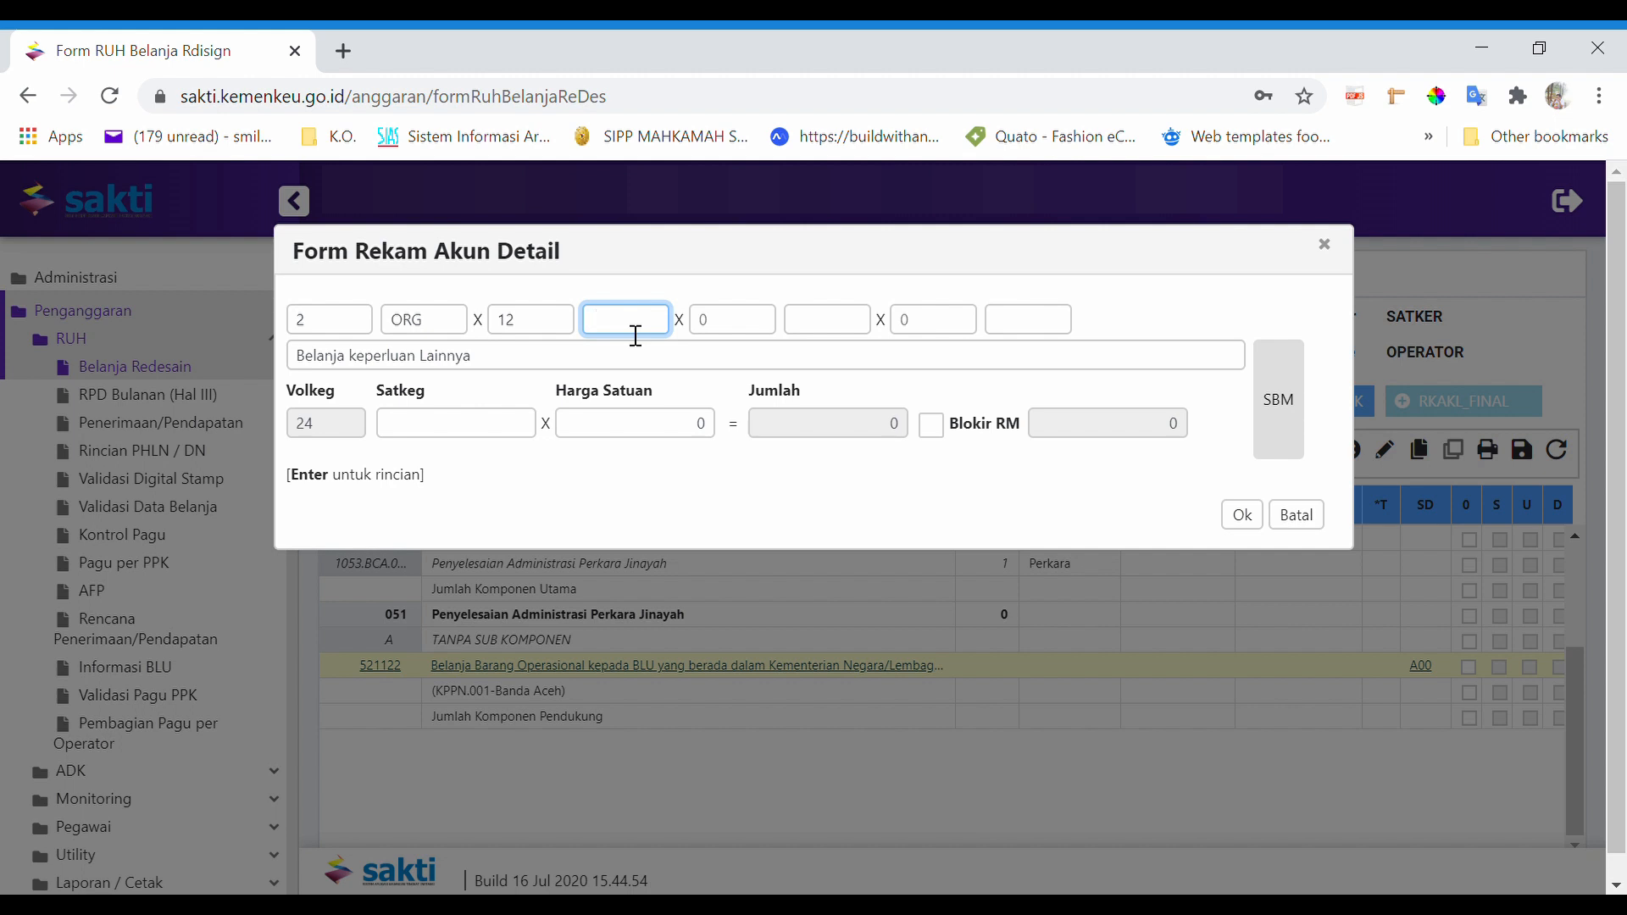
type("BLN")
key("Tab")
key("Tab")
key("Tab")
key("Tab")
key("Tab")
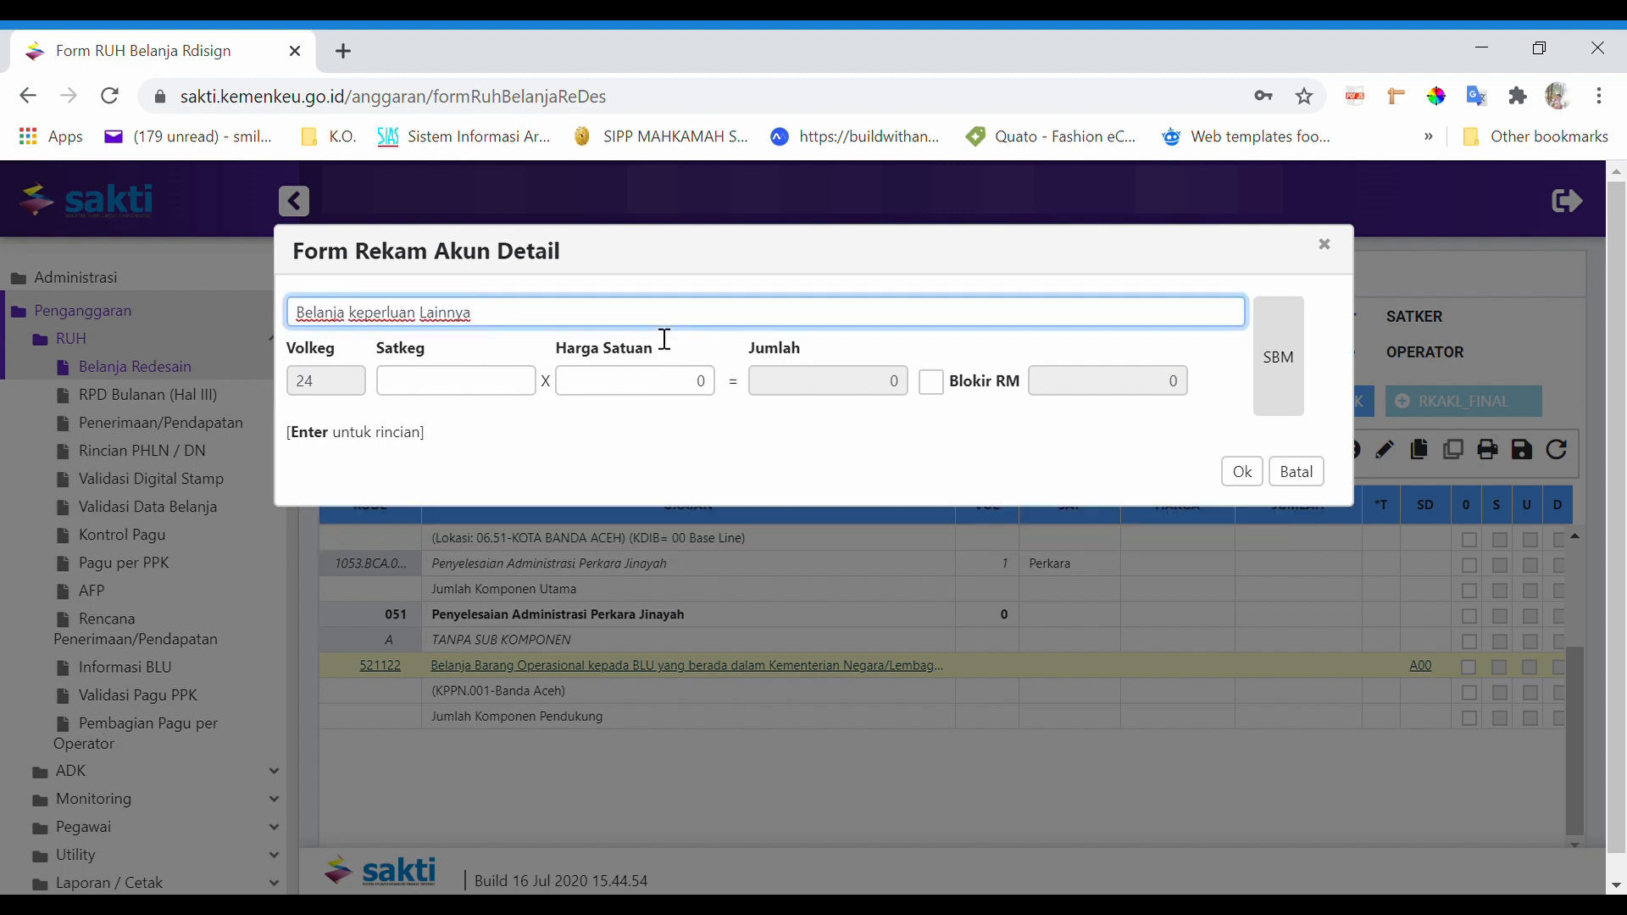
- Set the detail's Satkeg to BLN and its Harga Satuan to 12.000.000
key("Tab")
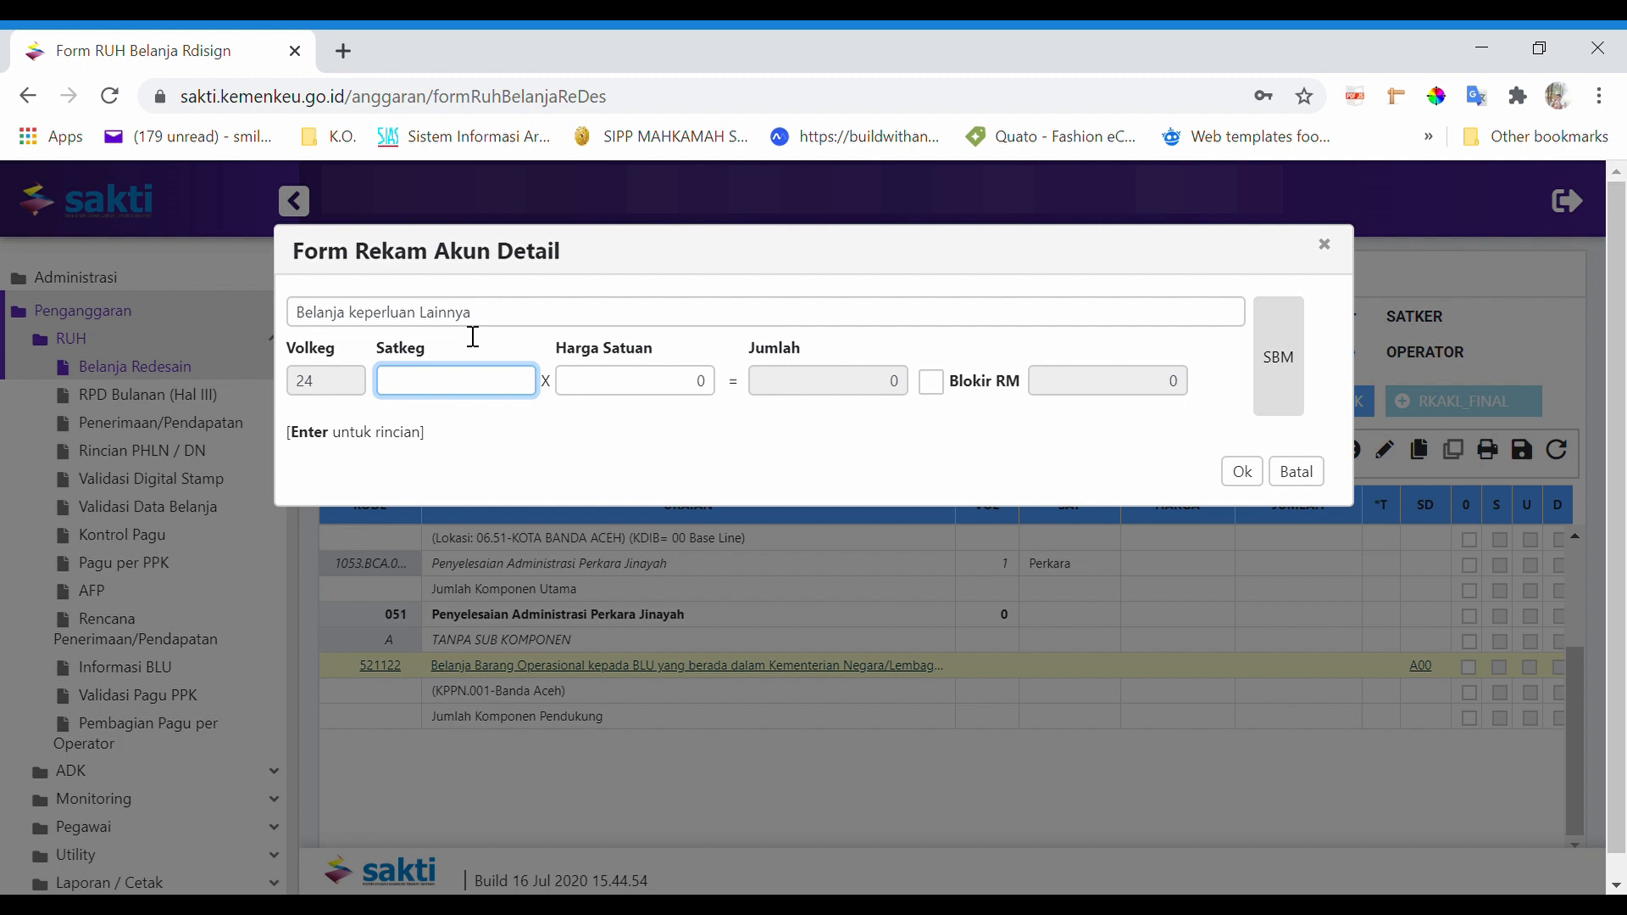
type("BLN")
key("Tab")
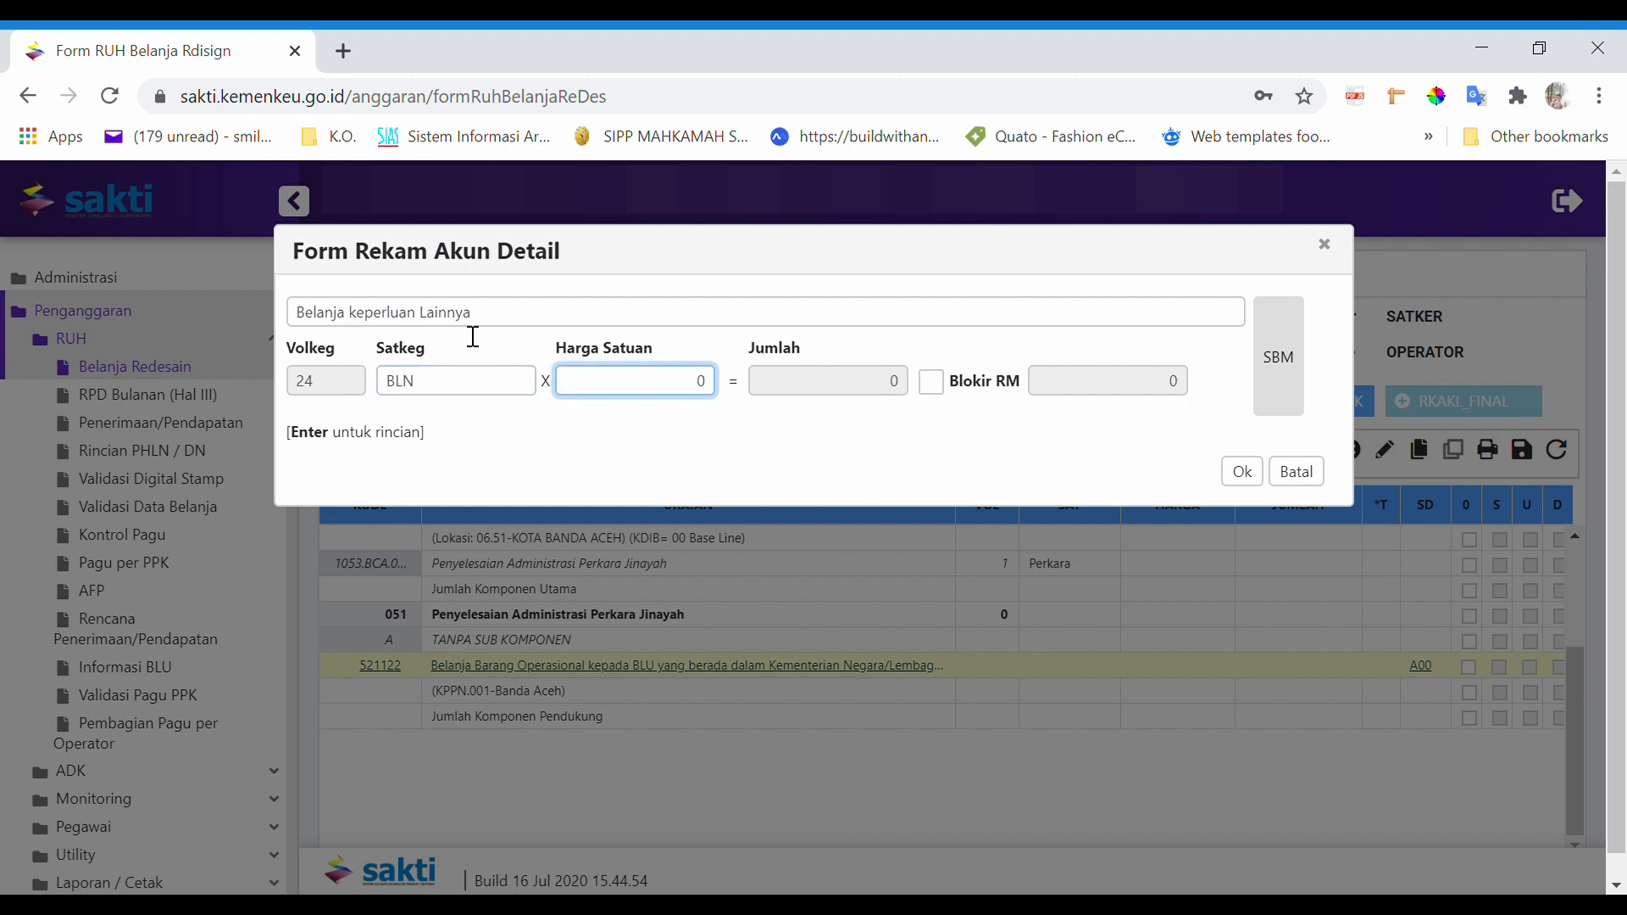
type("12.000.000")
key("Tab")
key("Tab")
key("Tab")
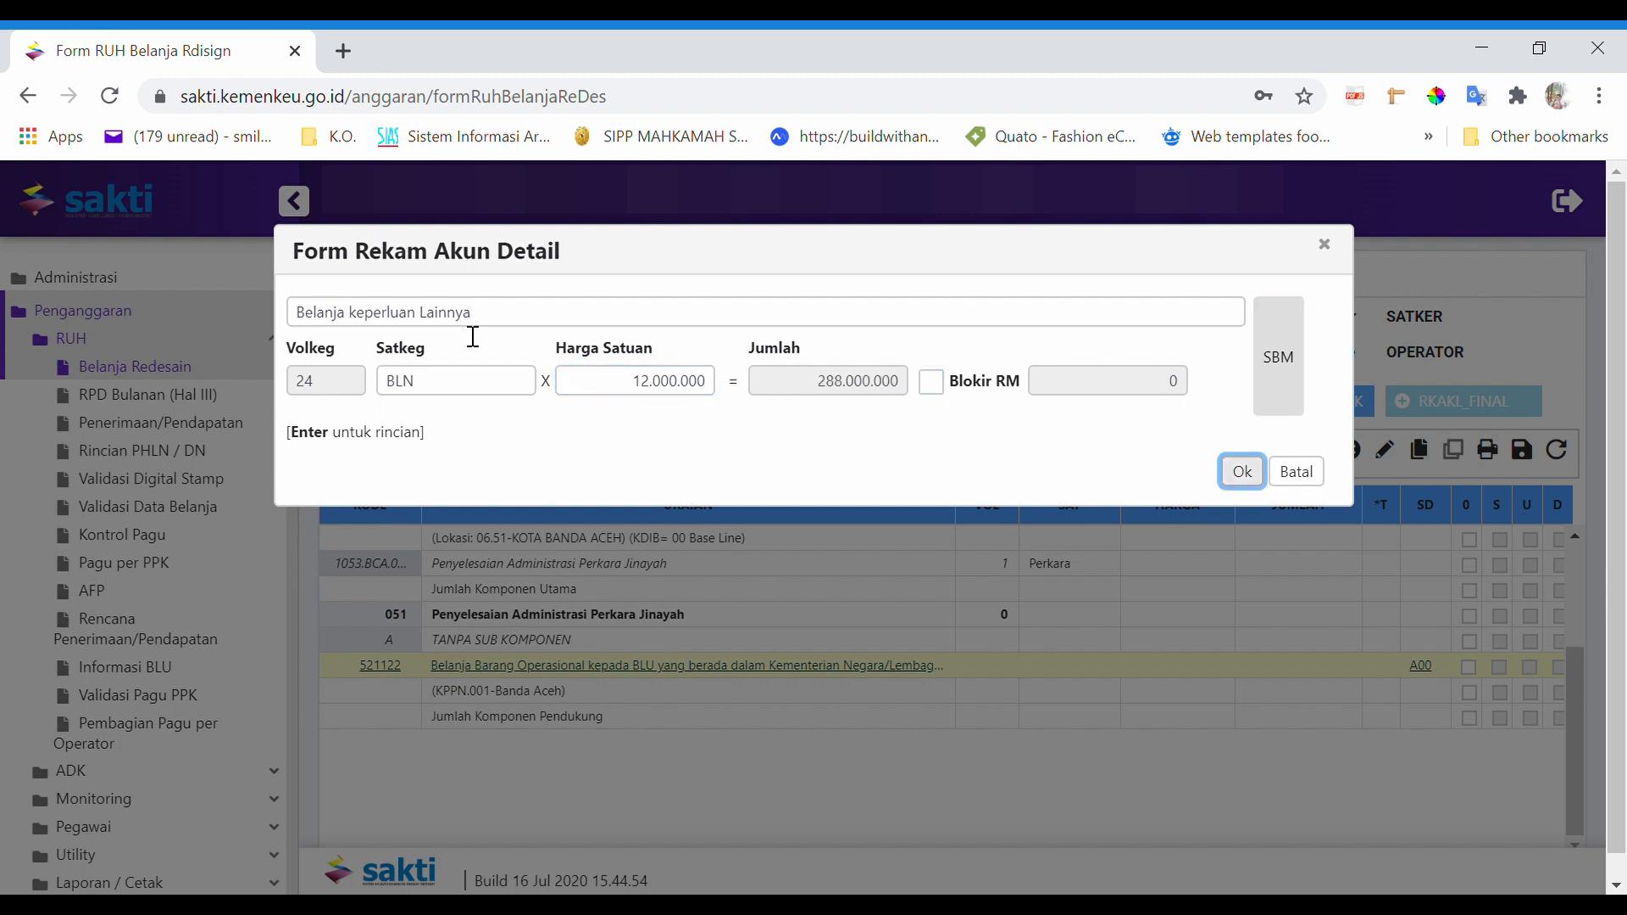
- Look at the SBM cost standards list without selecting an entry, and return to the detail form
left_click(1278, 366)
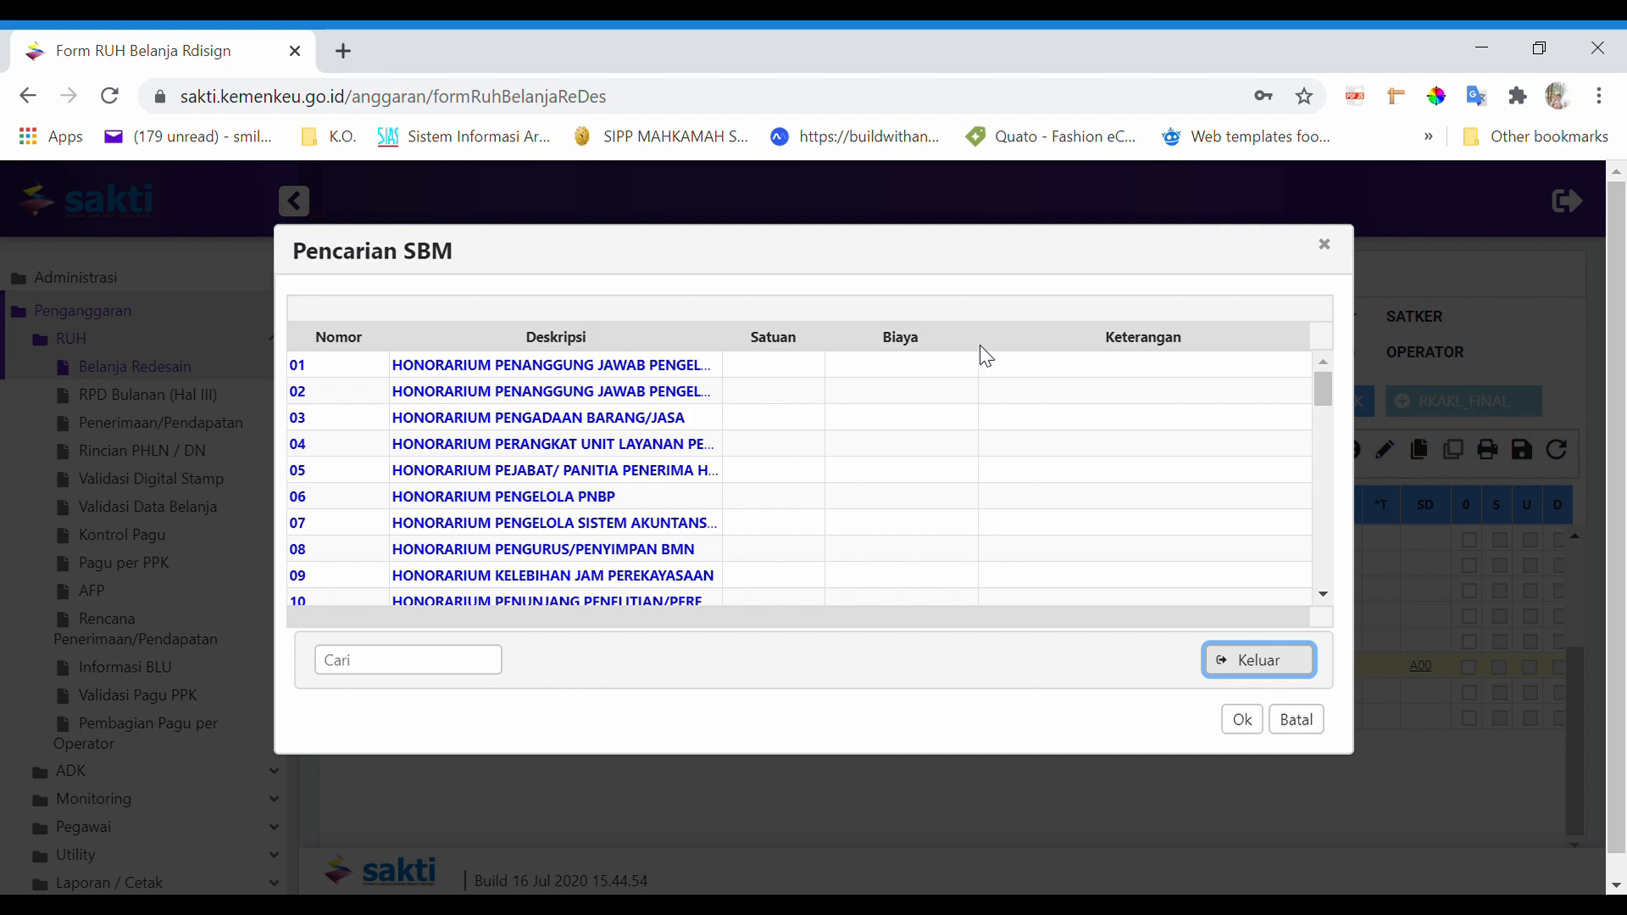
left_click(422, 676)
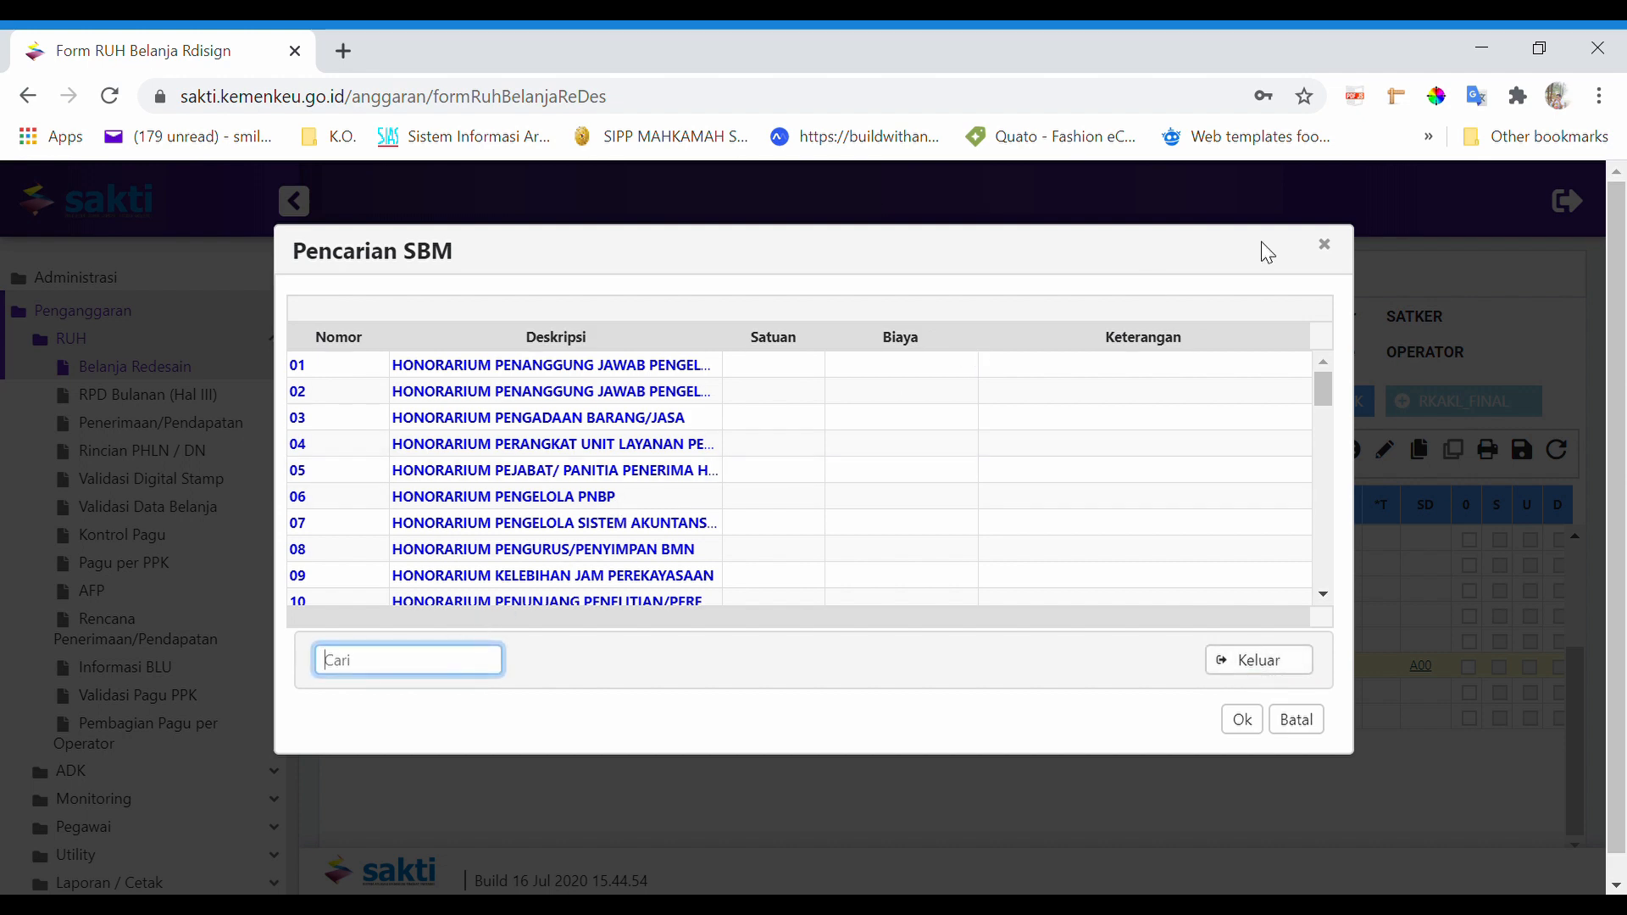
left_click(1328, 248)
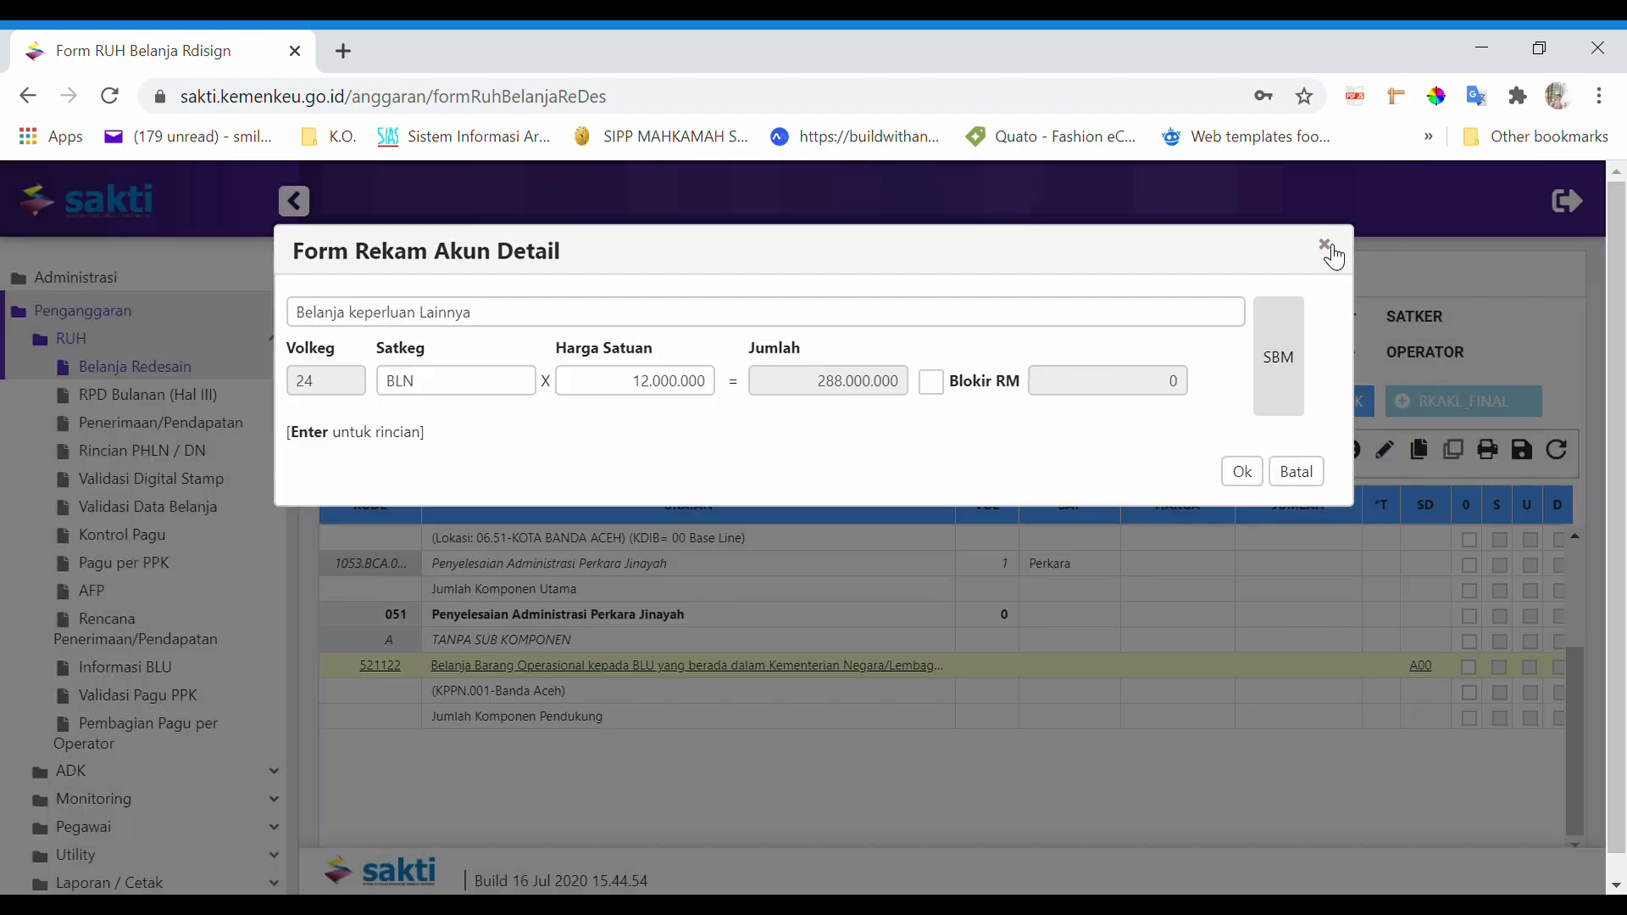
- Save the Belanja keperluan Lainnya detail under account 521122 and review the updated budget table
left_click(1242, 472)
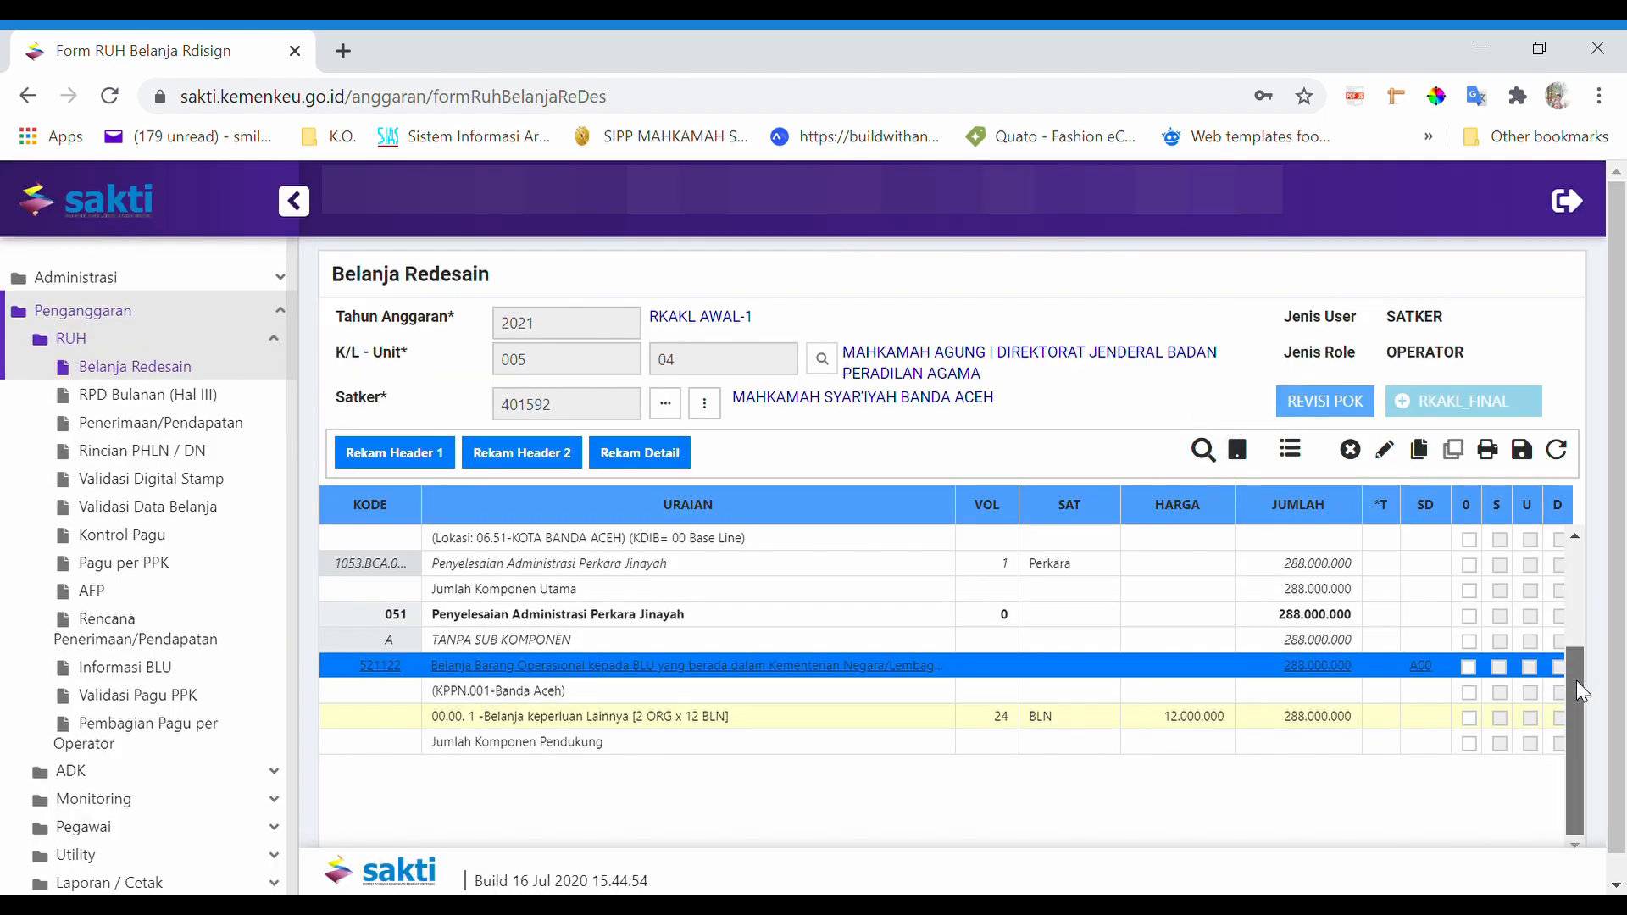
scroll(1580, 693, "up", 1)
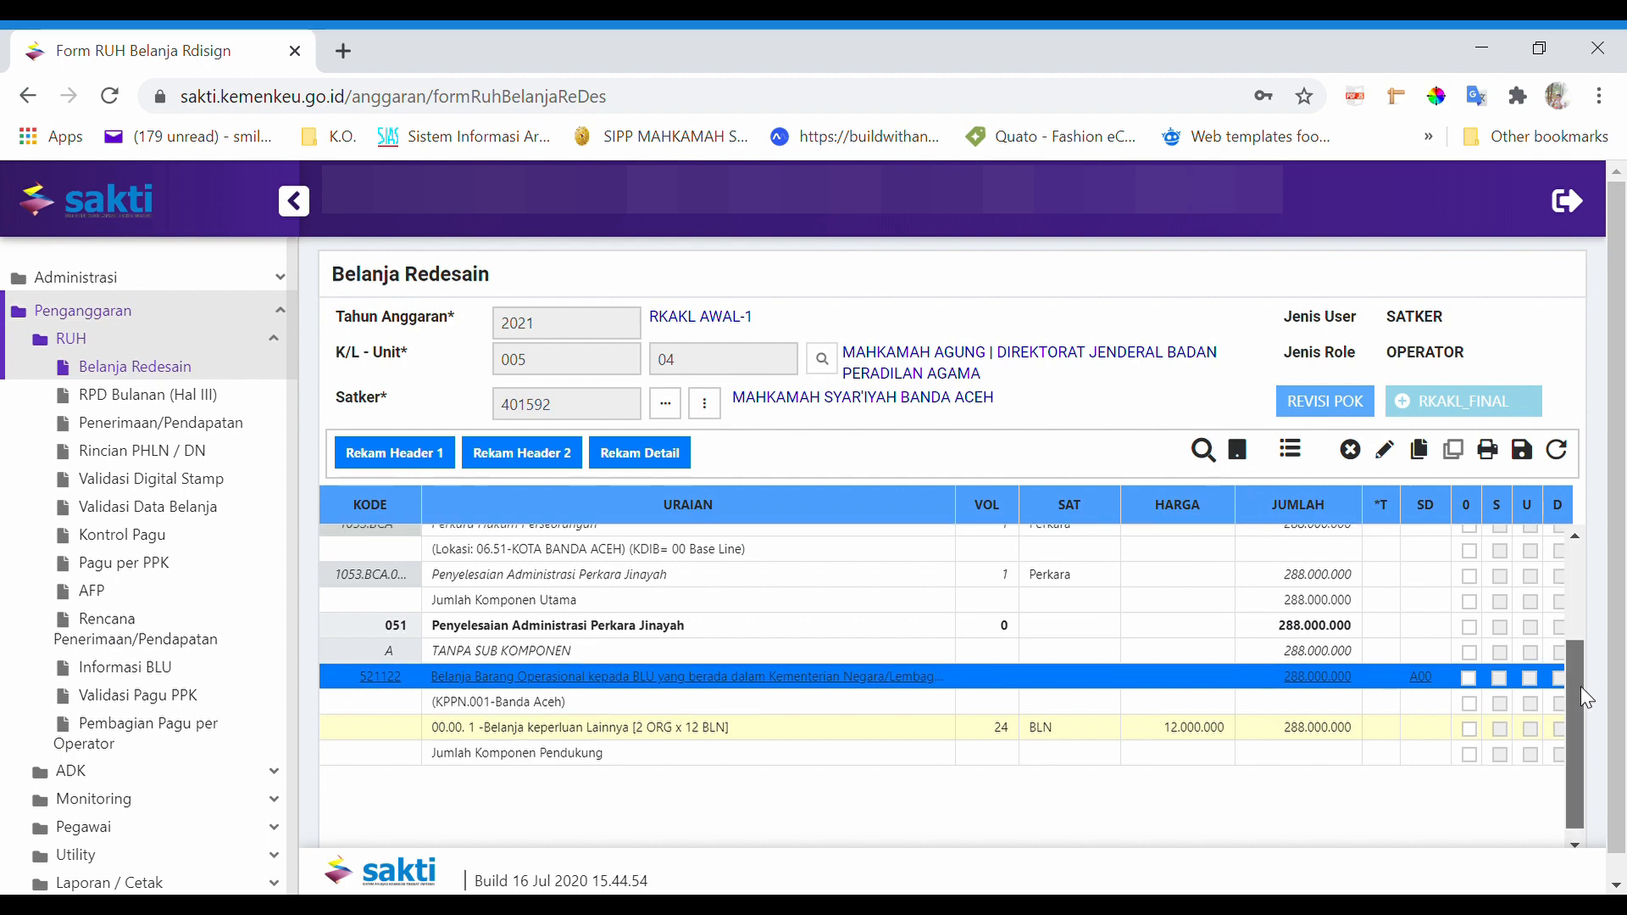
left_click_drag(1579, 686, 1568, 583)
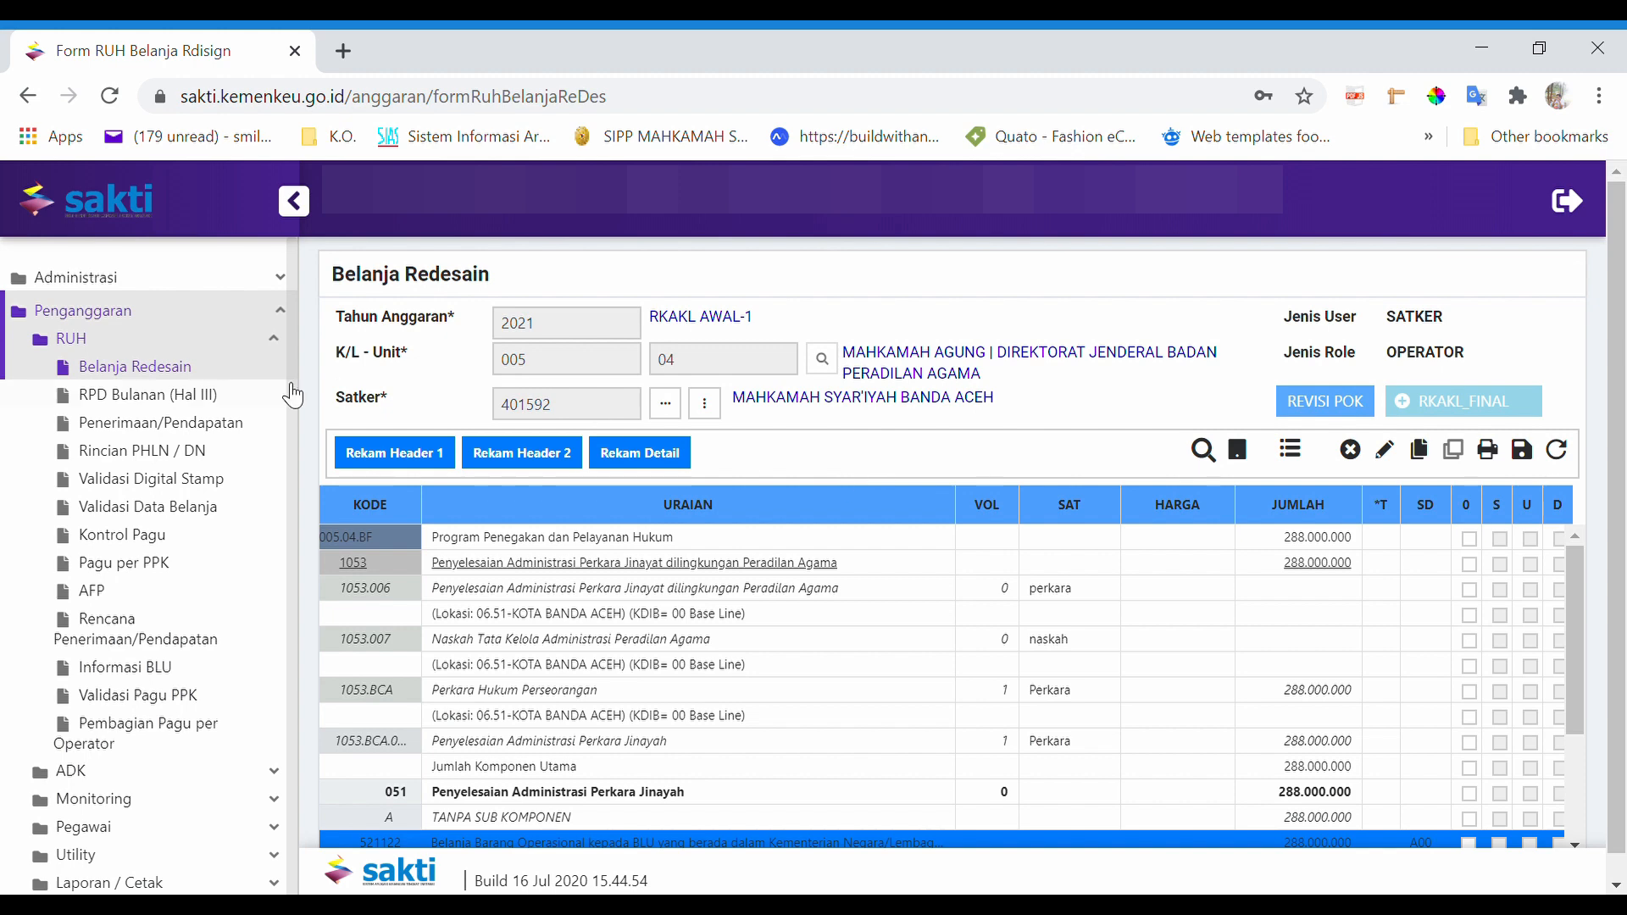
- Try to open RPD Bulanan (Hal III), but decline to leave Belanja Redesain with unsaved data
left_click(172, 404)
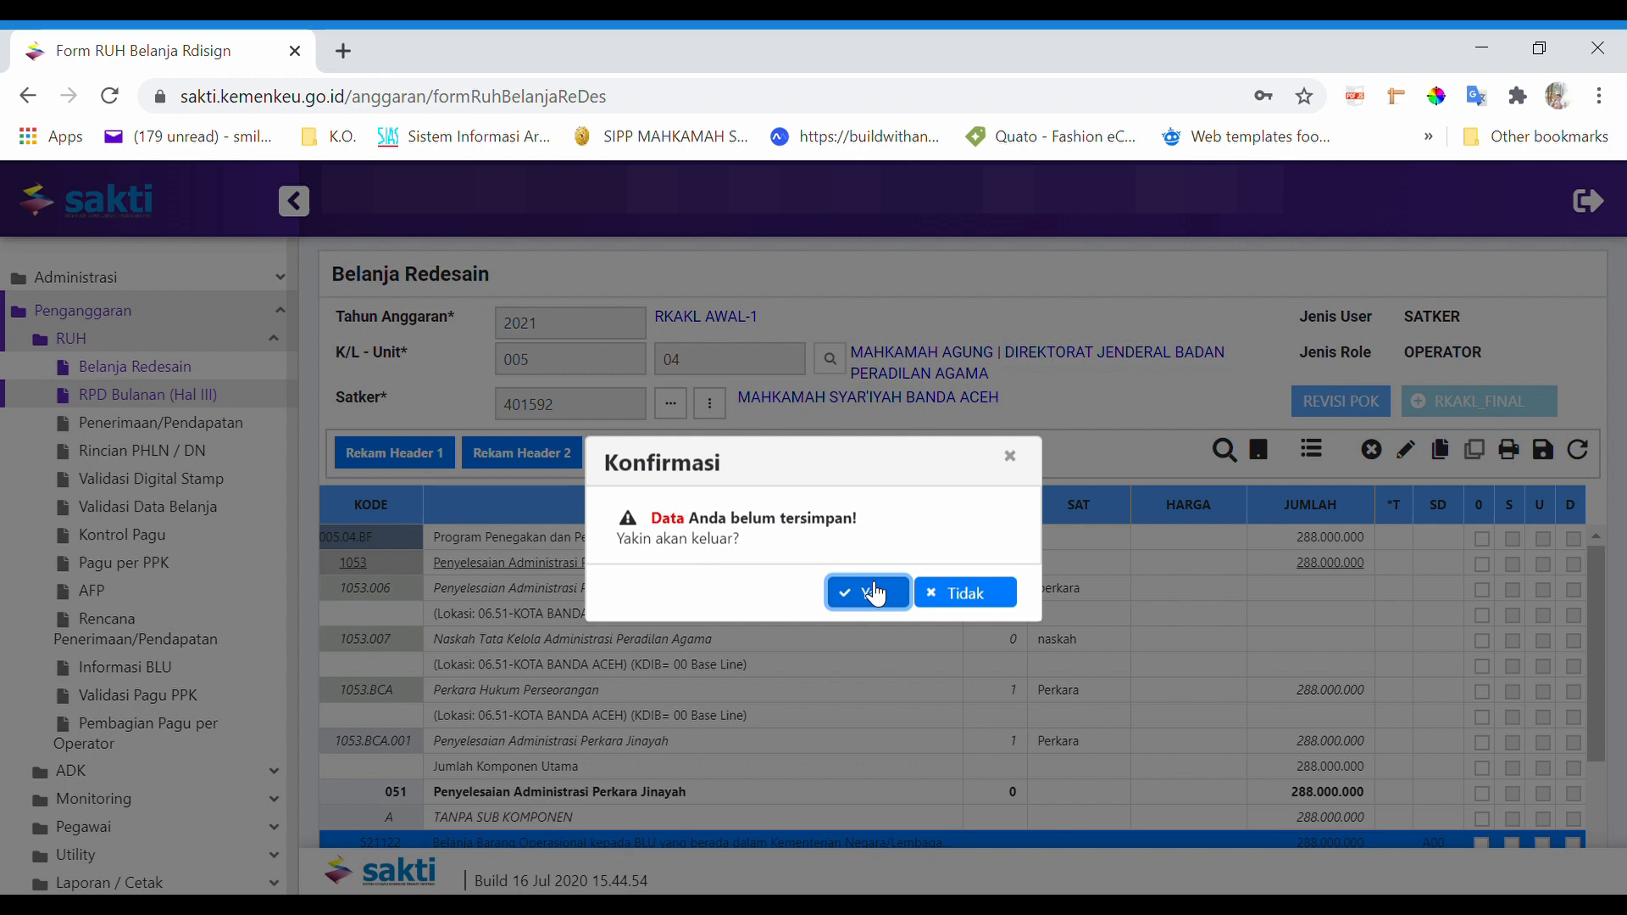
left_click(940, 593)
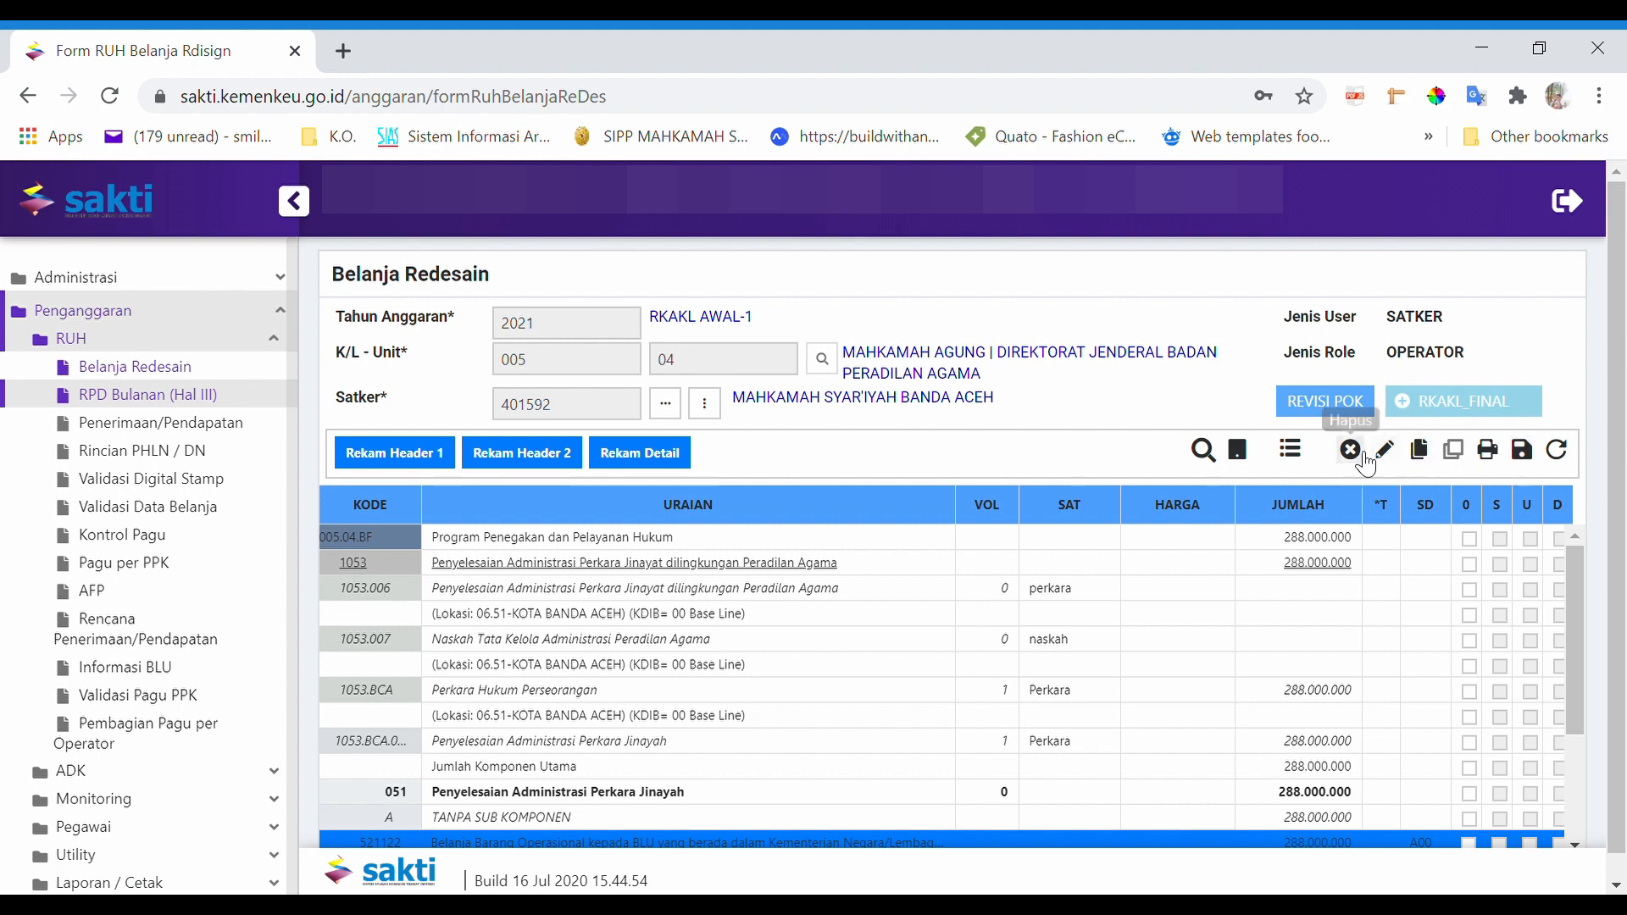
- Mark all rows from Program Penegakan dan Pelayanan Hukum downward and save the Belanja Redesain data
left_click(1473, 542)
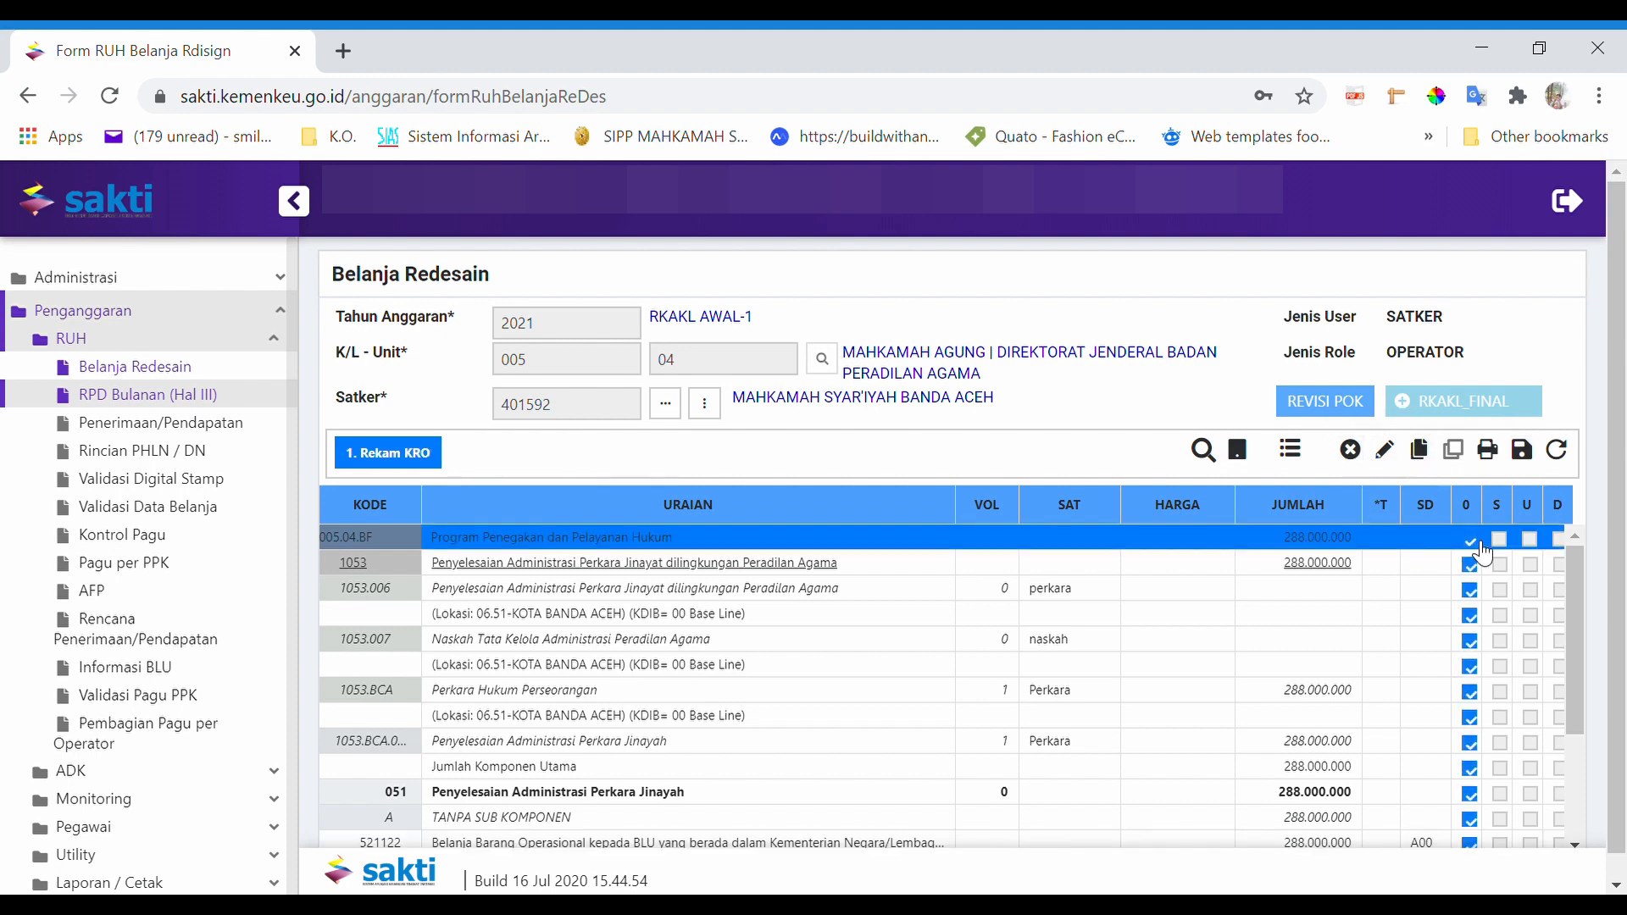
left_click(1522, 450)
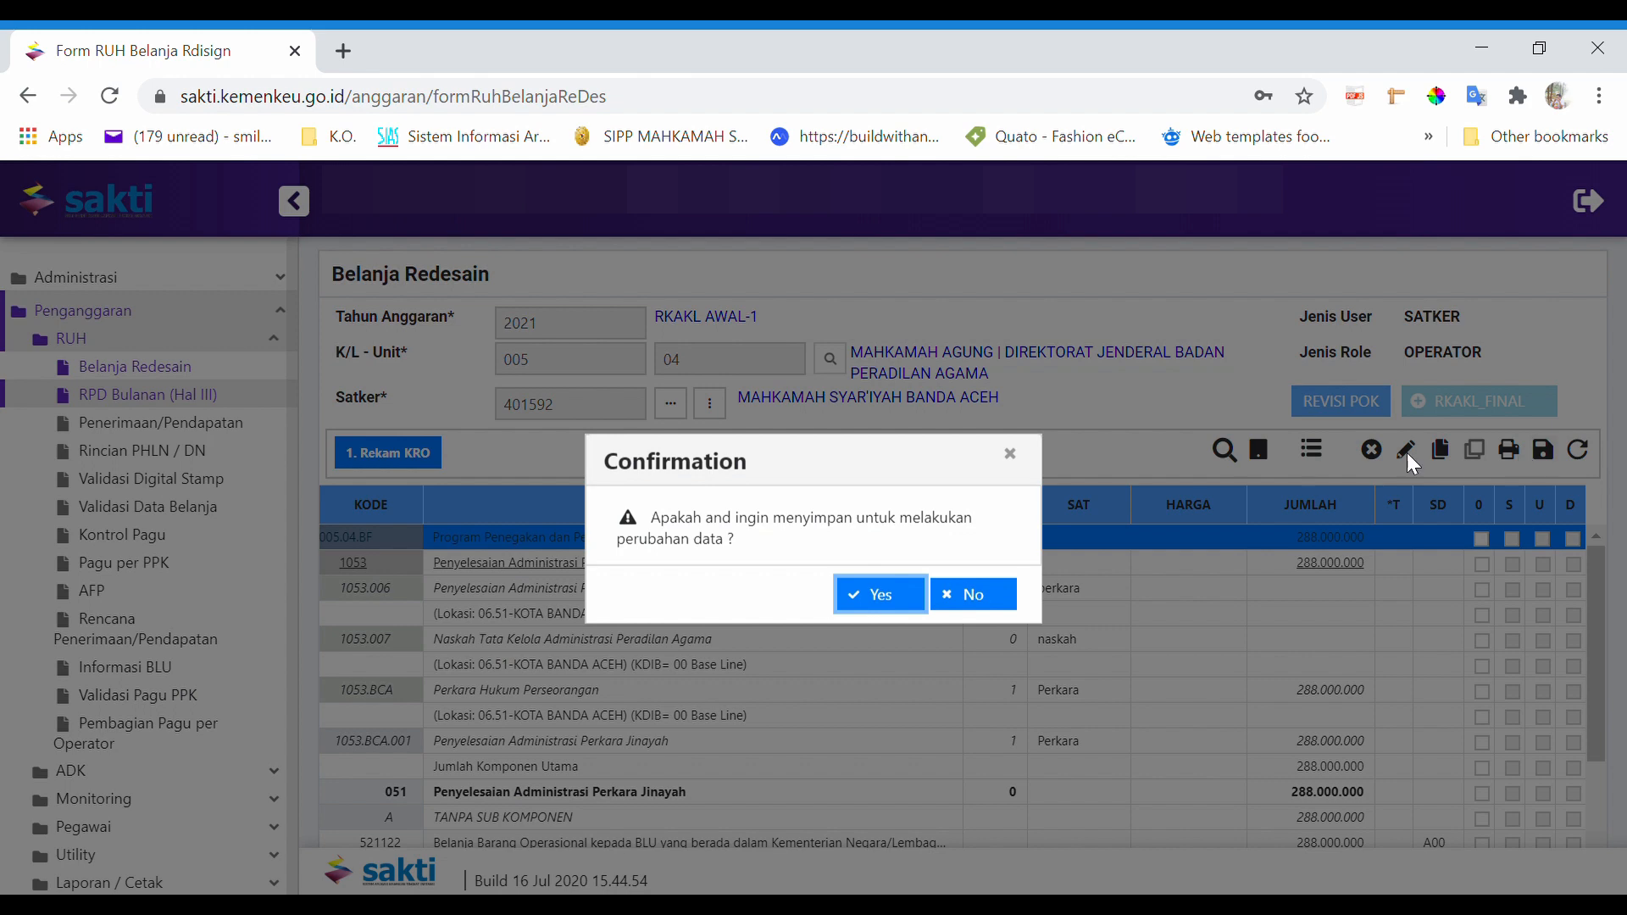
left_click(882, 595)
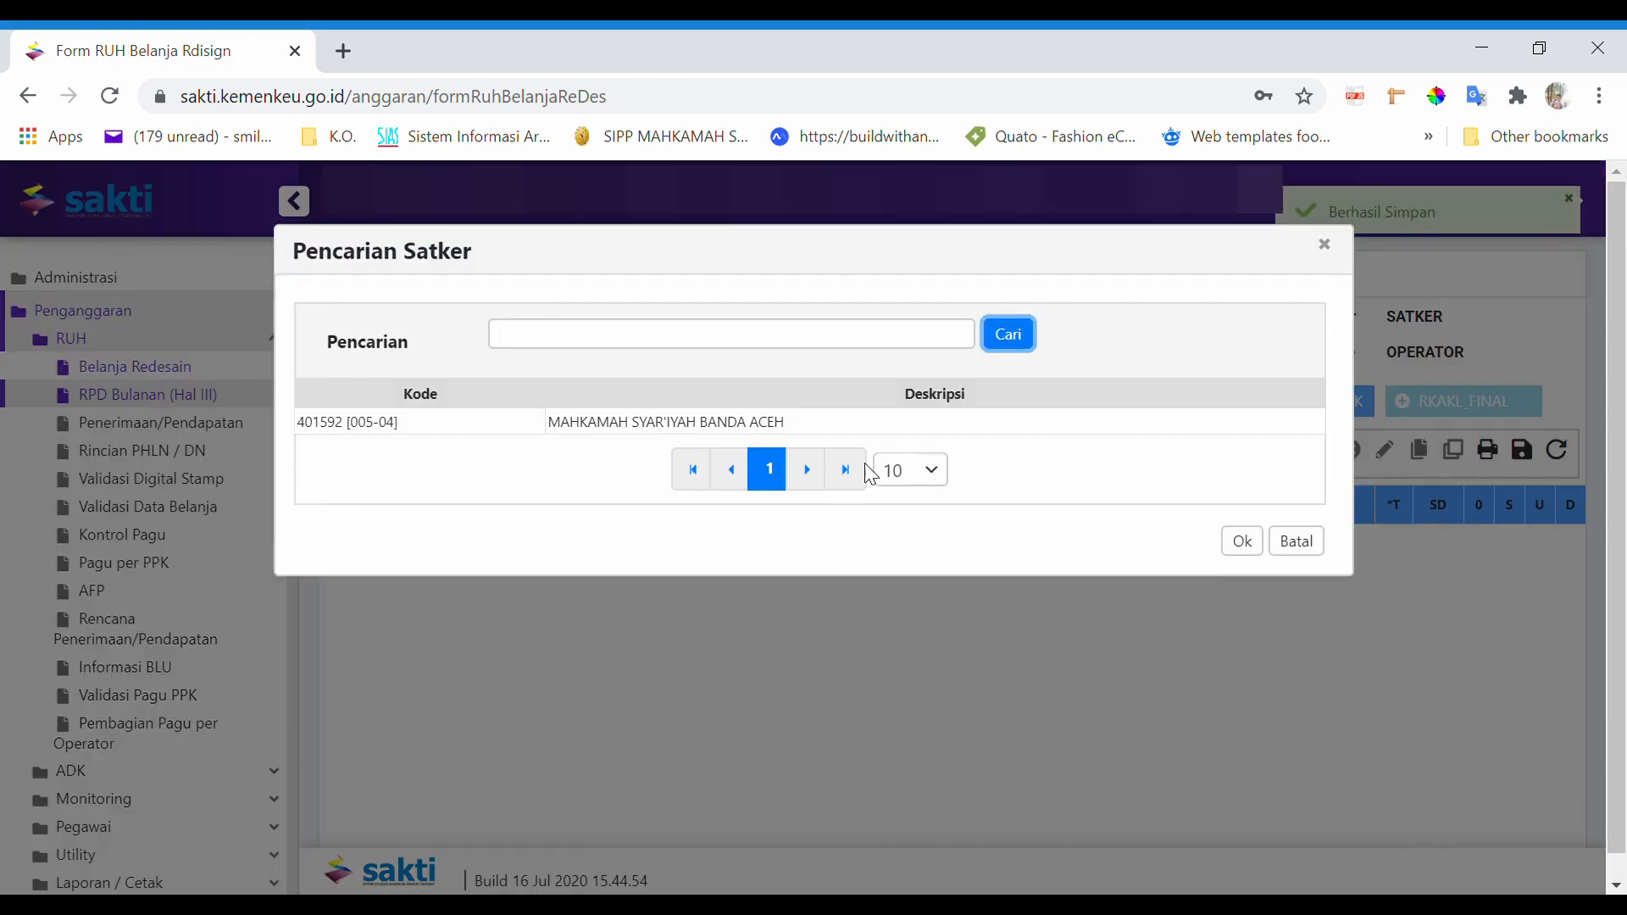
- Reselect satker 401592 MAHKAMAH SYAR'IYAH BANDA ACEH and dismiss the KRO selection without choosing any KRO
left_click(1086, 430)
left_click(1242, 543)
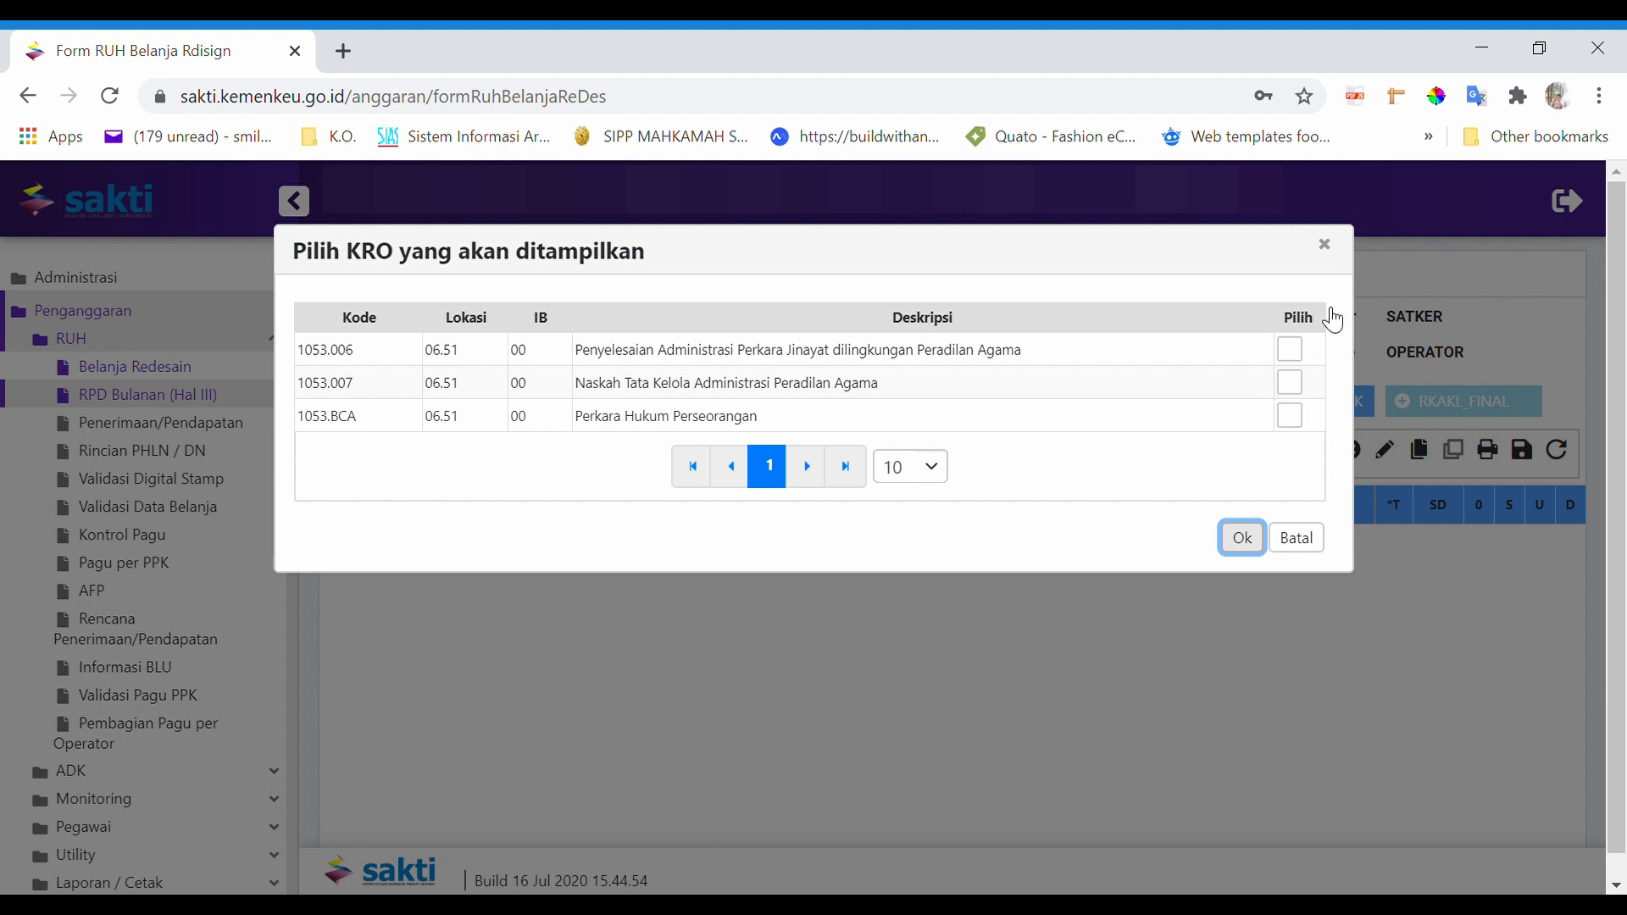
left_click_drag(1332, 320, 1307, 320)
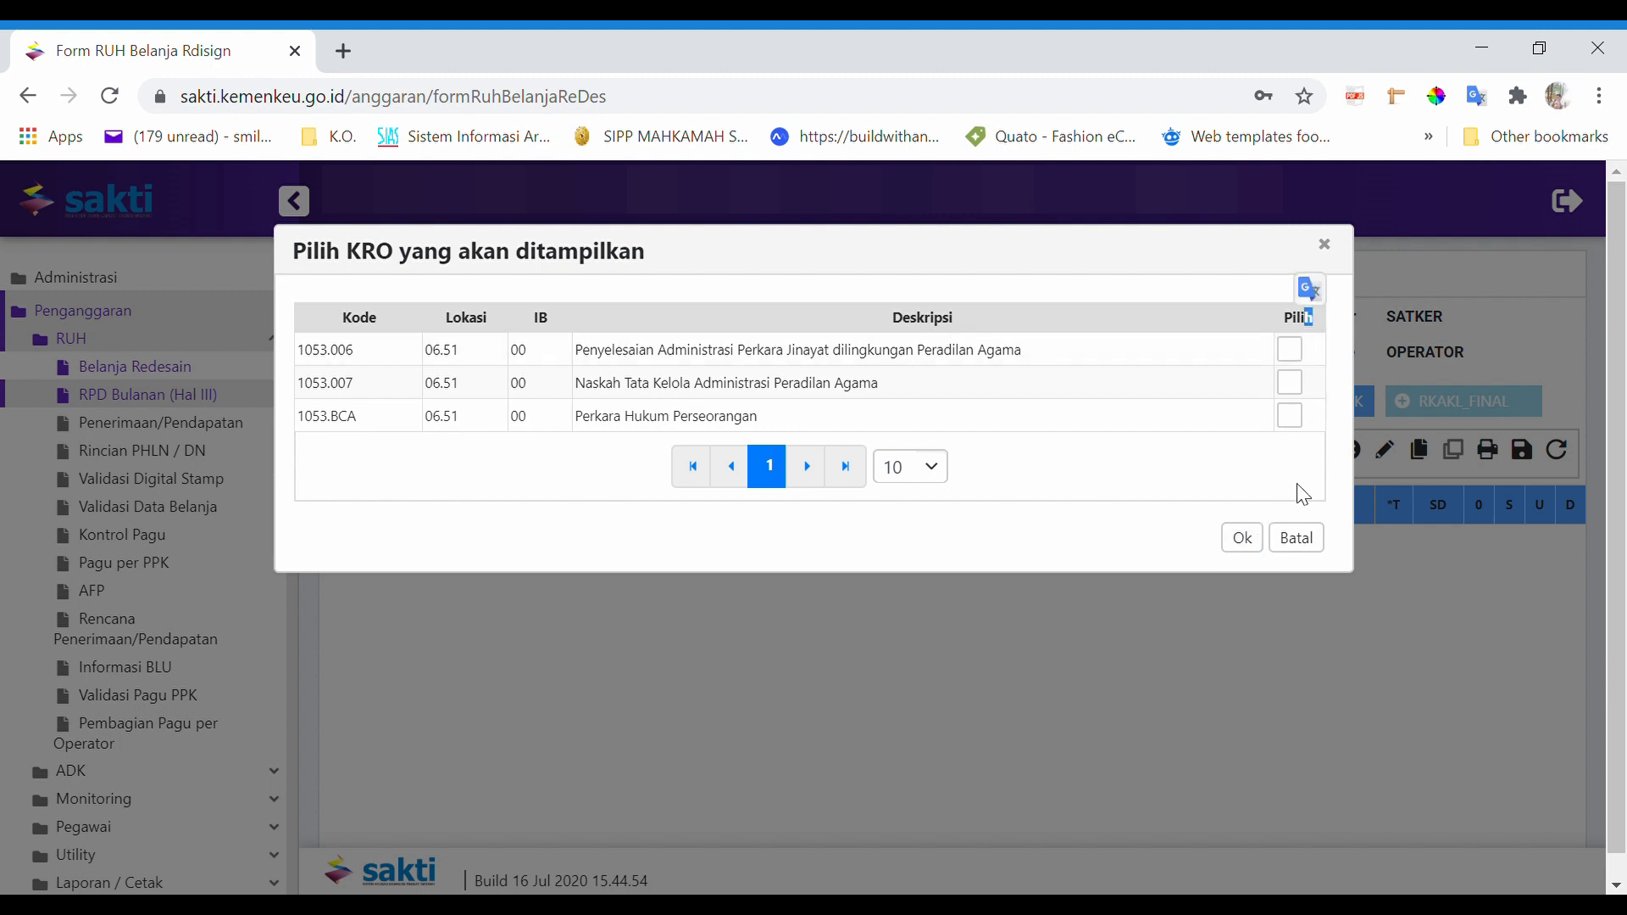
left_click(1296, 537)
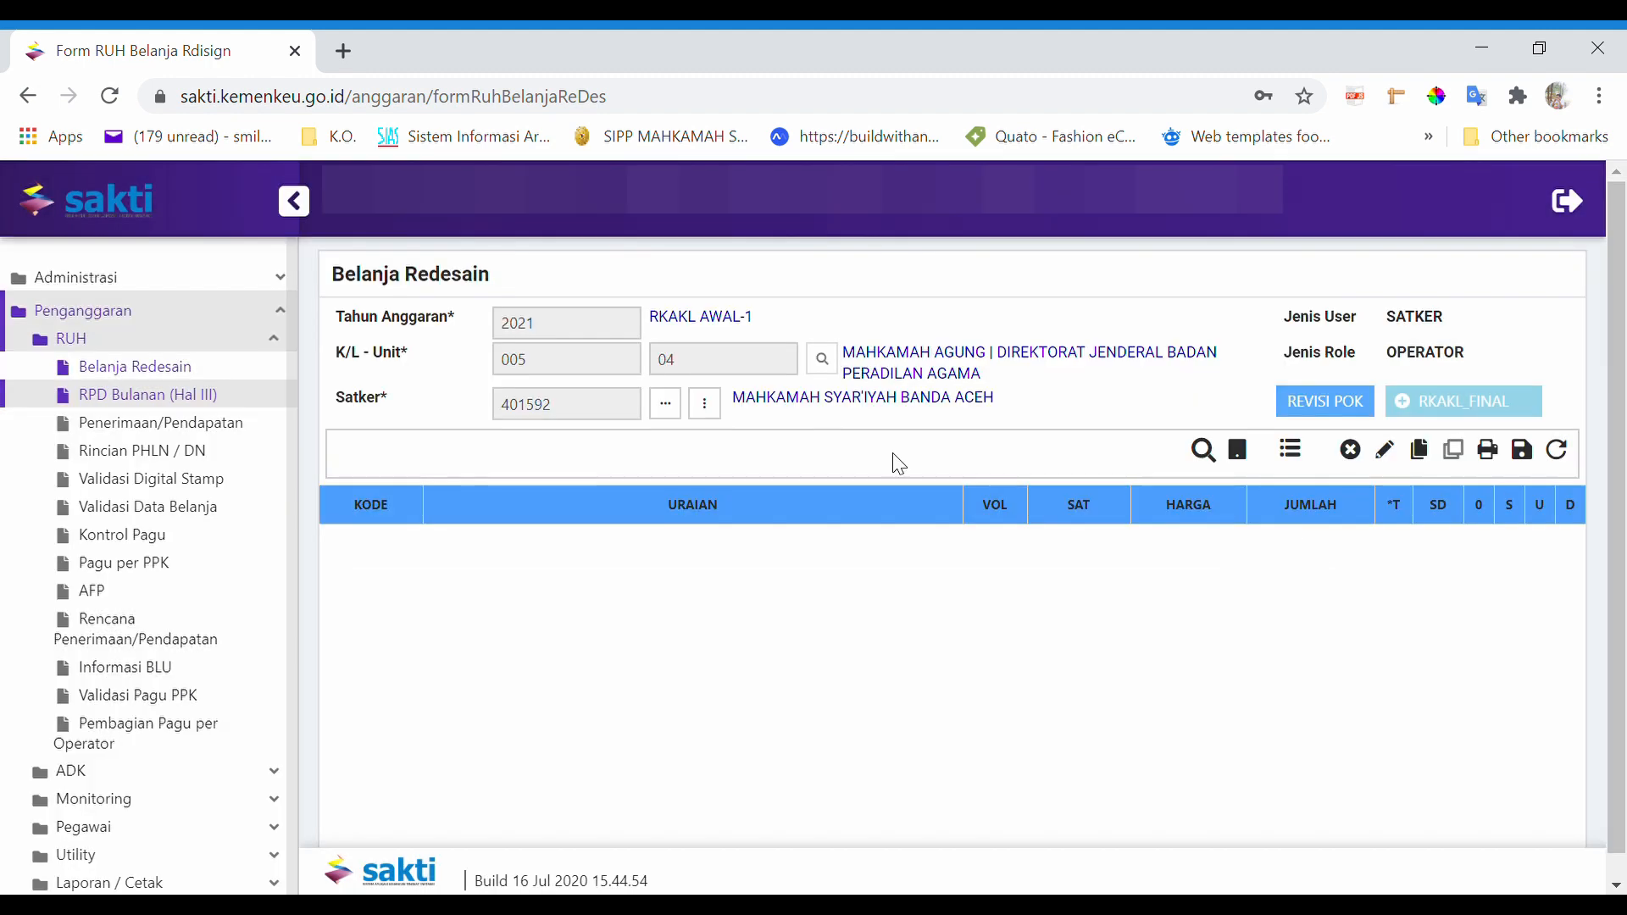
- Open RPD Bulanan (Hal III) and load the outputs of satker 401592 MAHKAMAH SYAR'IYAH BANDA ACEH
left_click(127, 396)
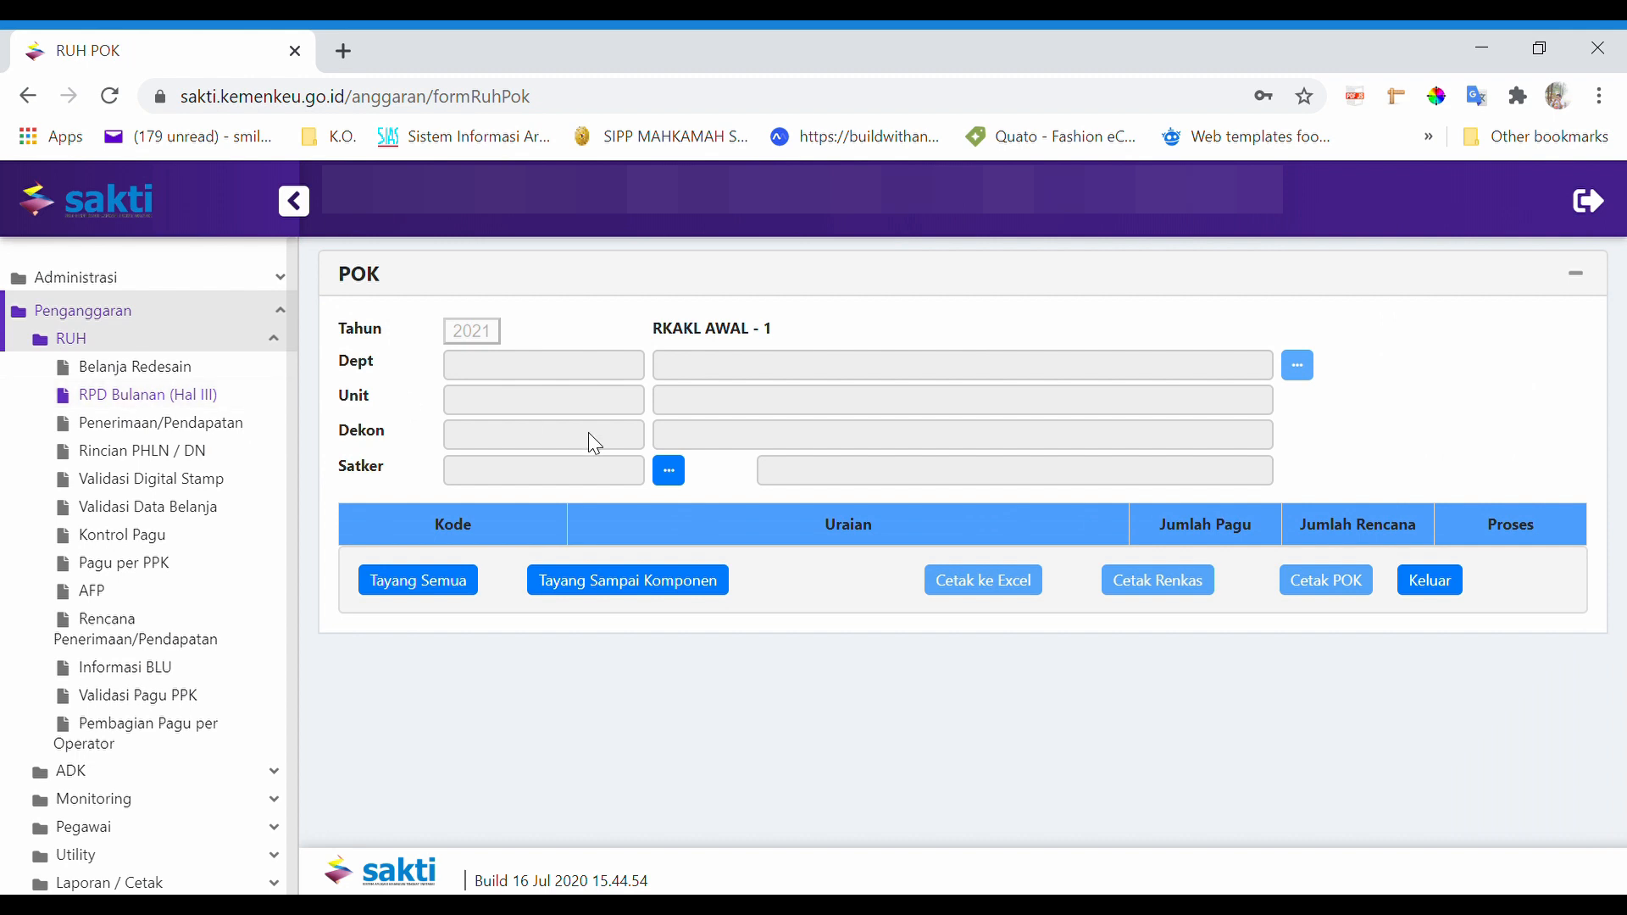
left_click(674, 480)
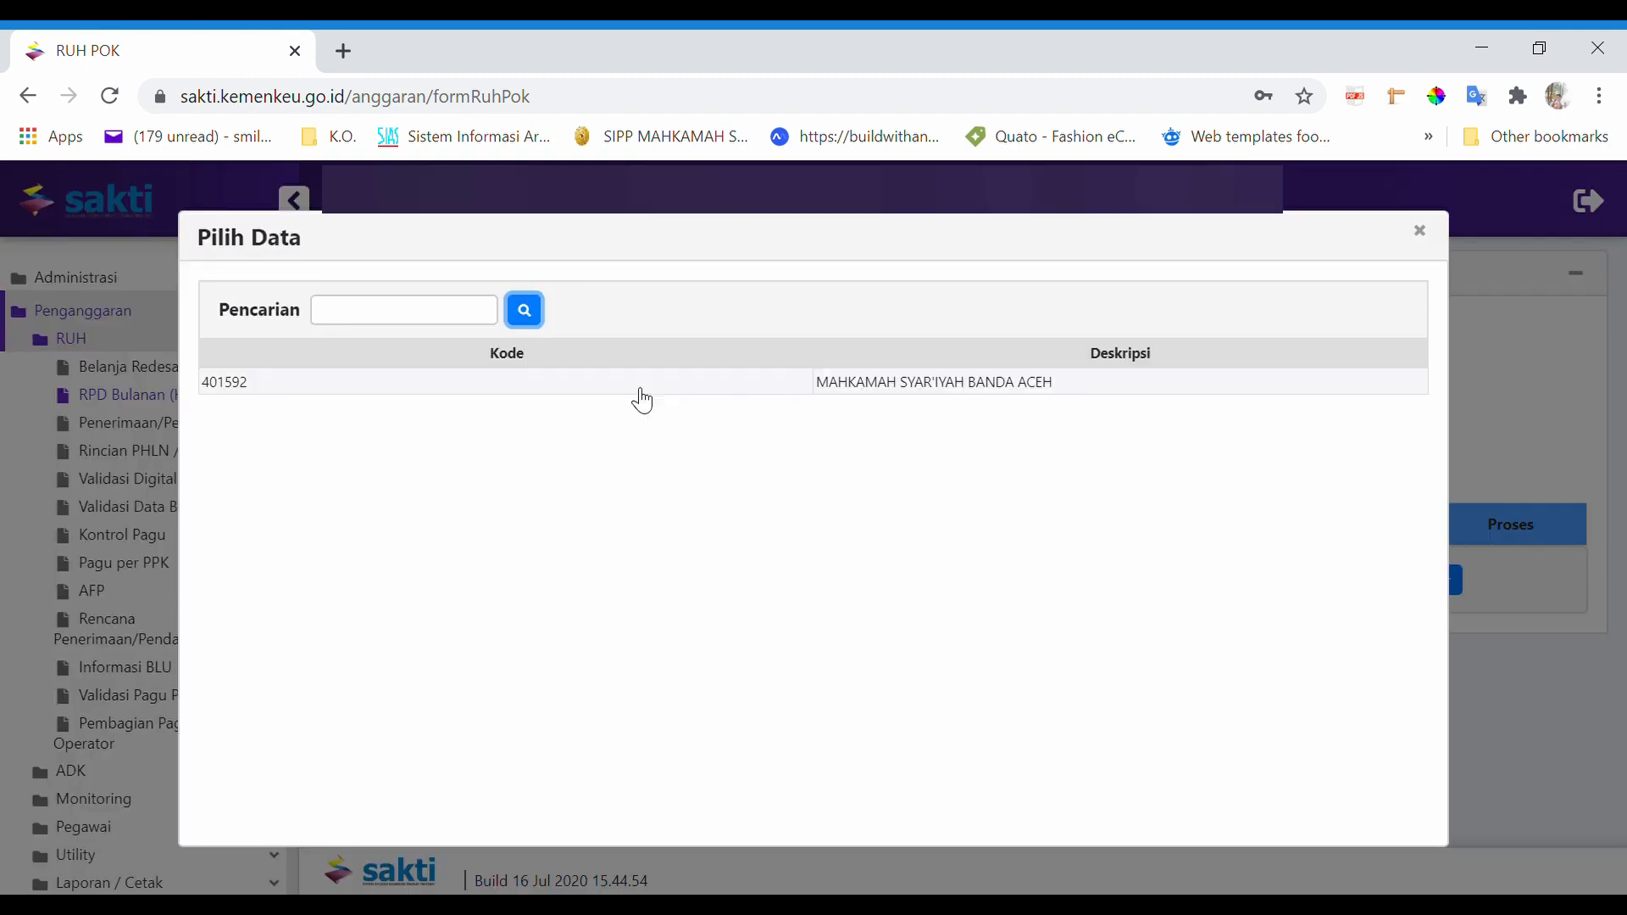
left_click(637, 390)
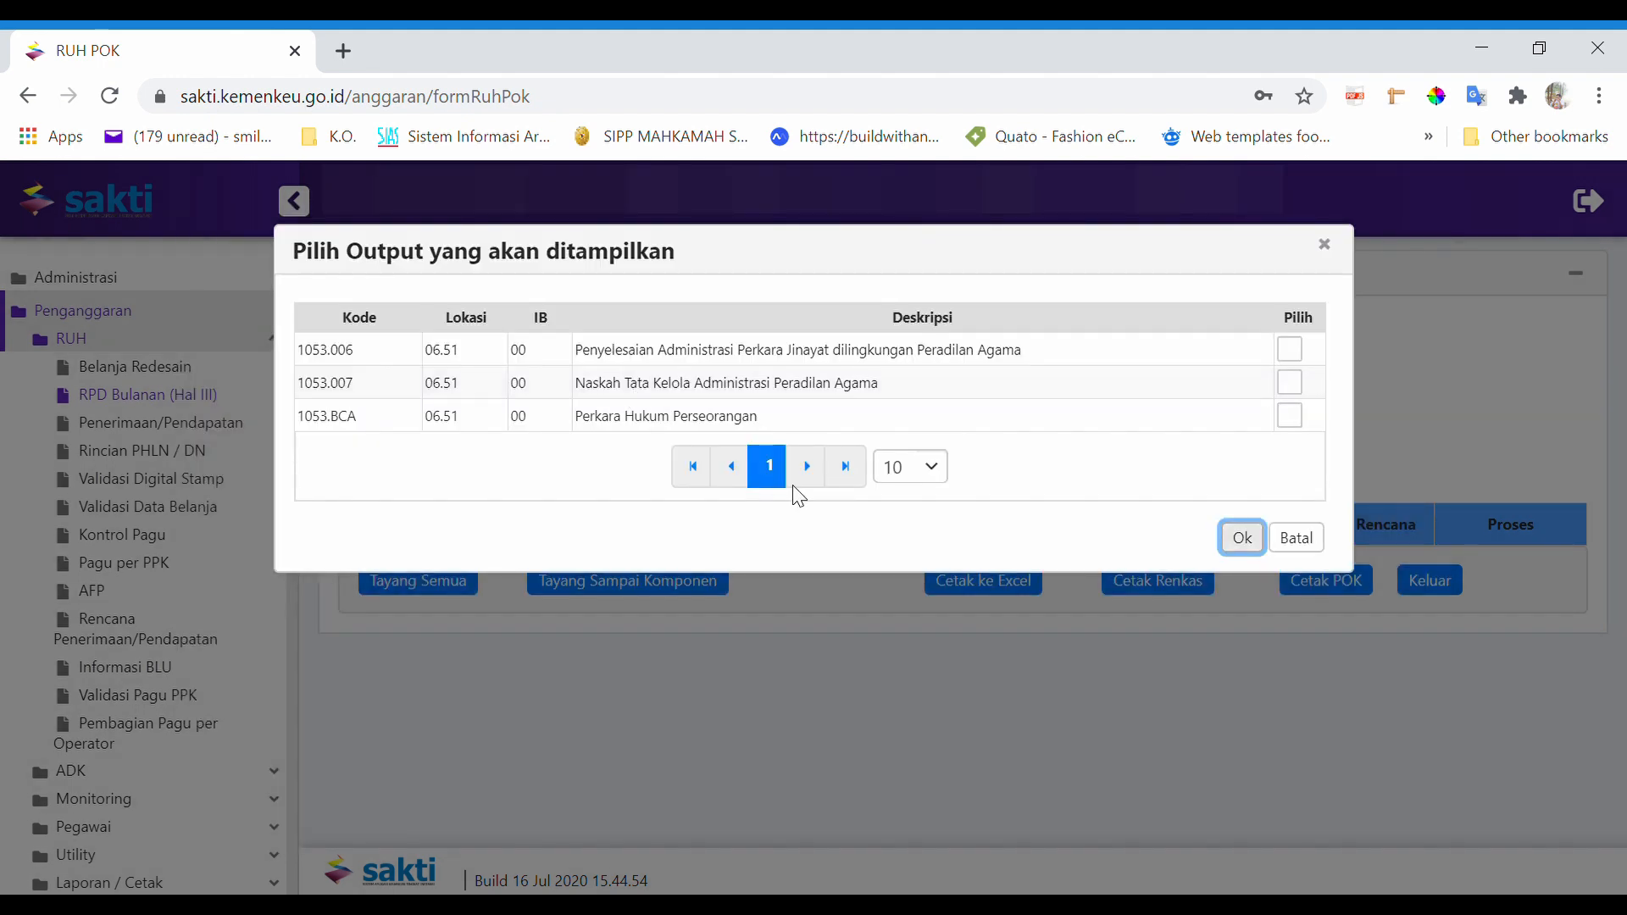
left_click(1298, 331)
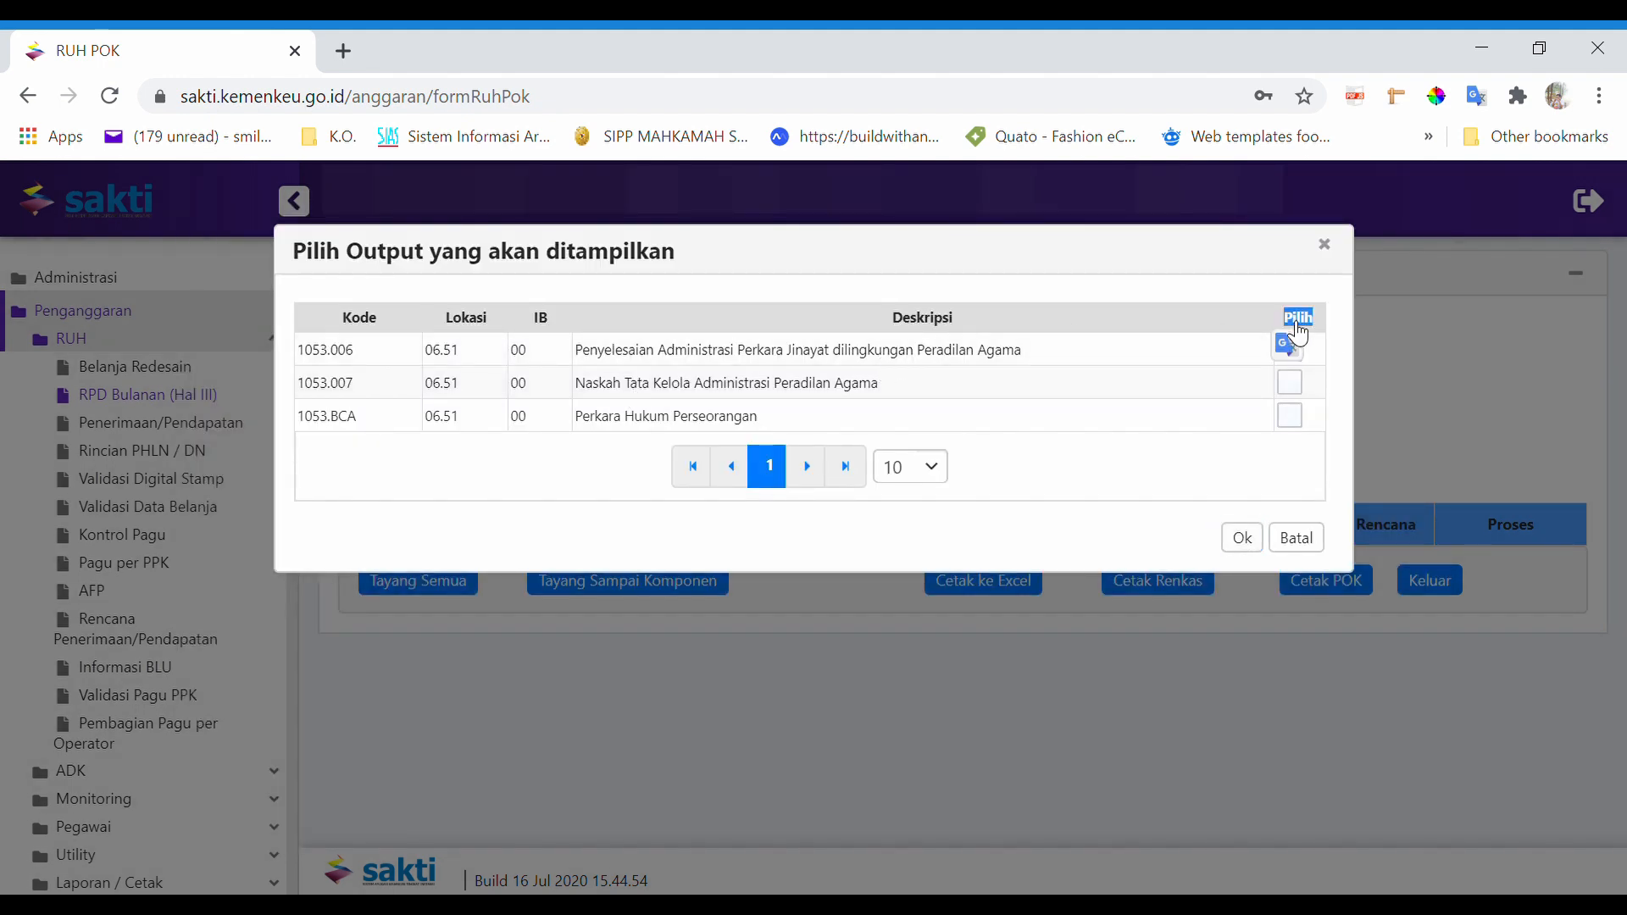
left_click(1246, 536)
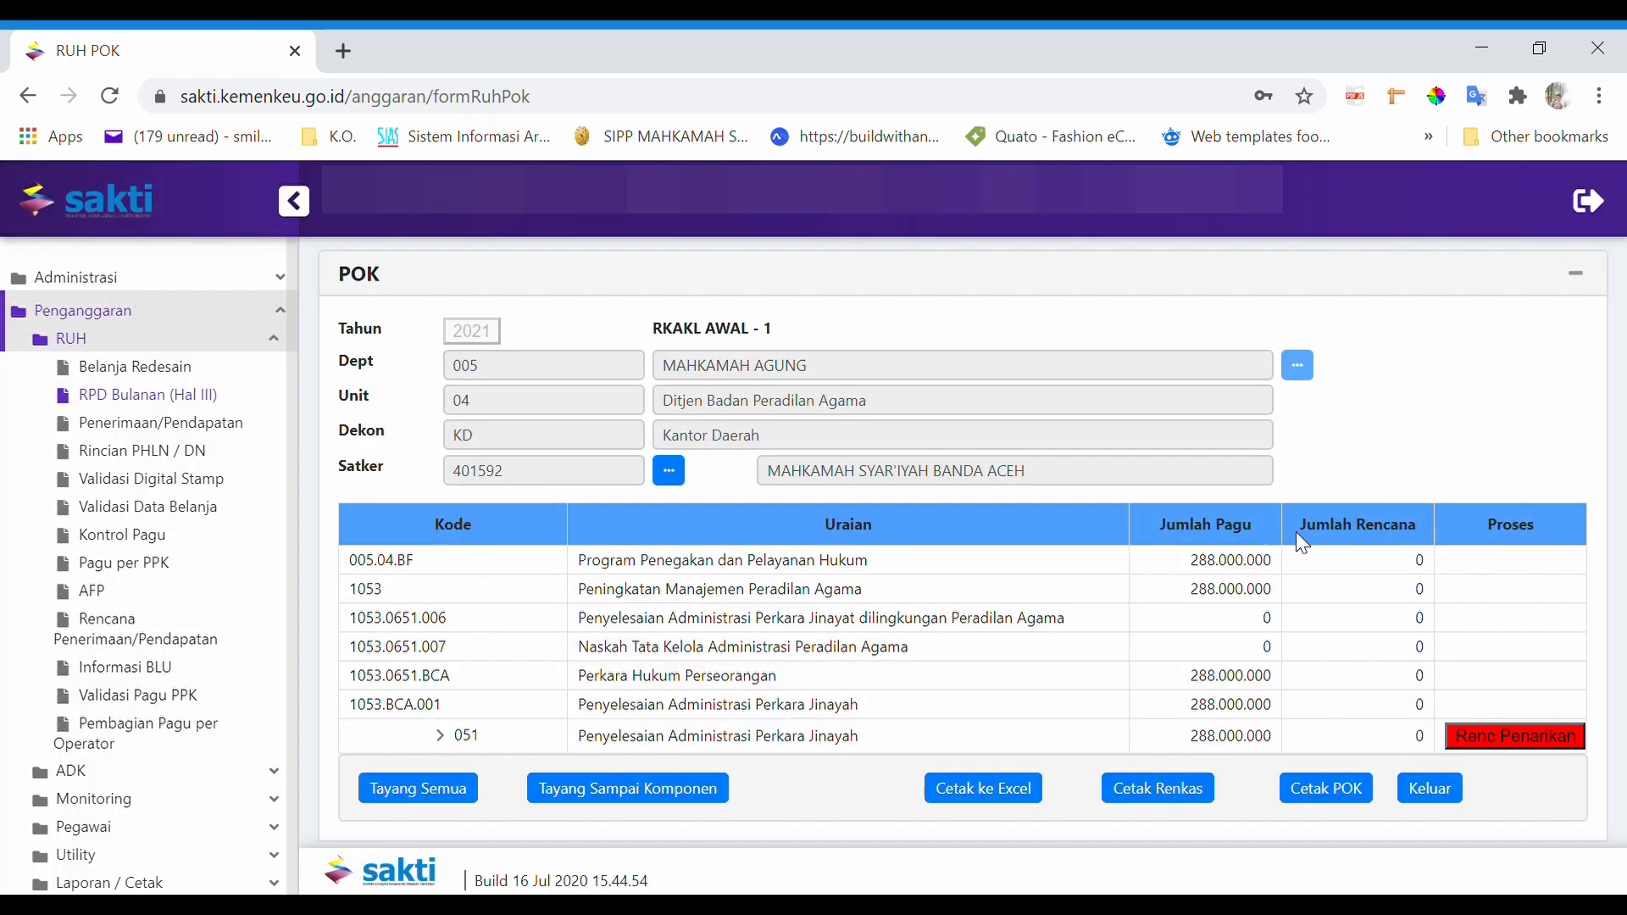
- Examine the monthly withdrawal plan form and its remaining amount for component 051, and close it without entering anything
left_click(1534, 739)
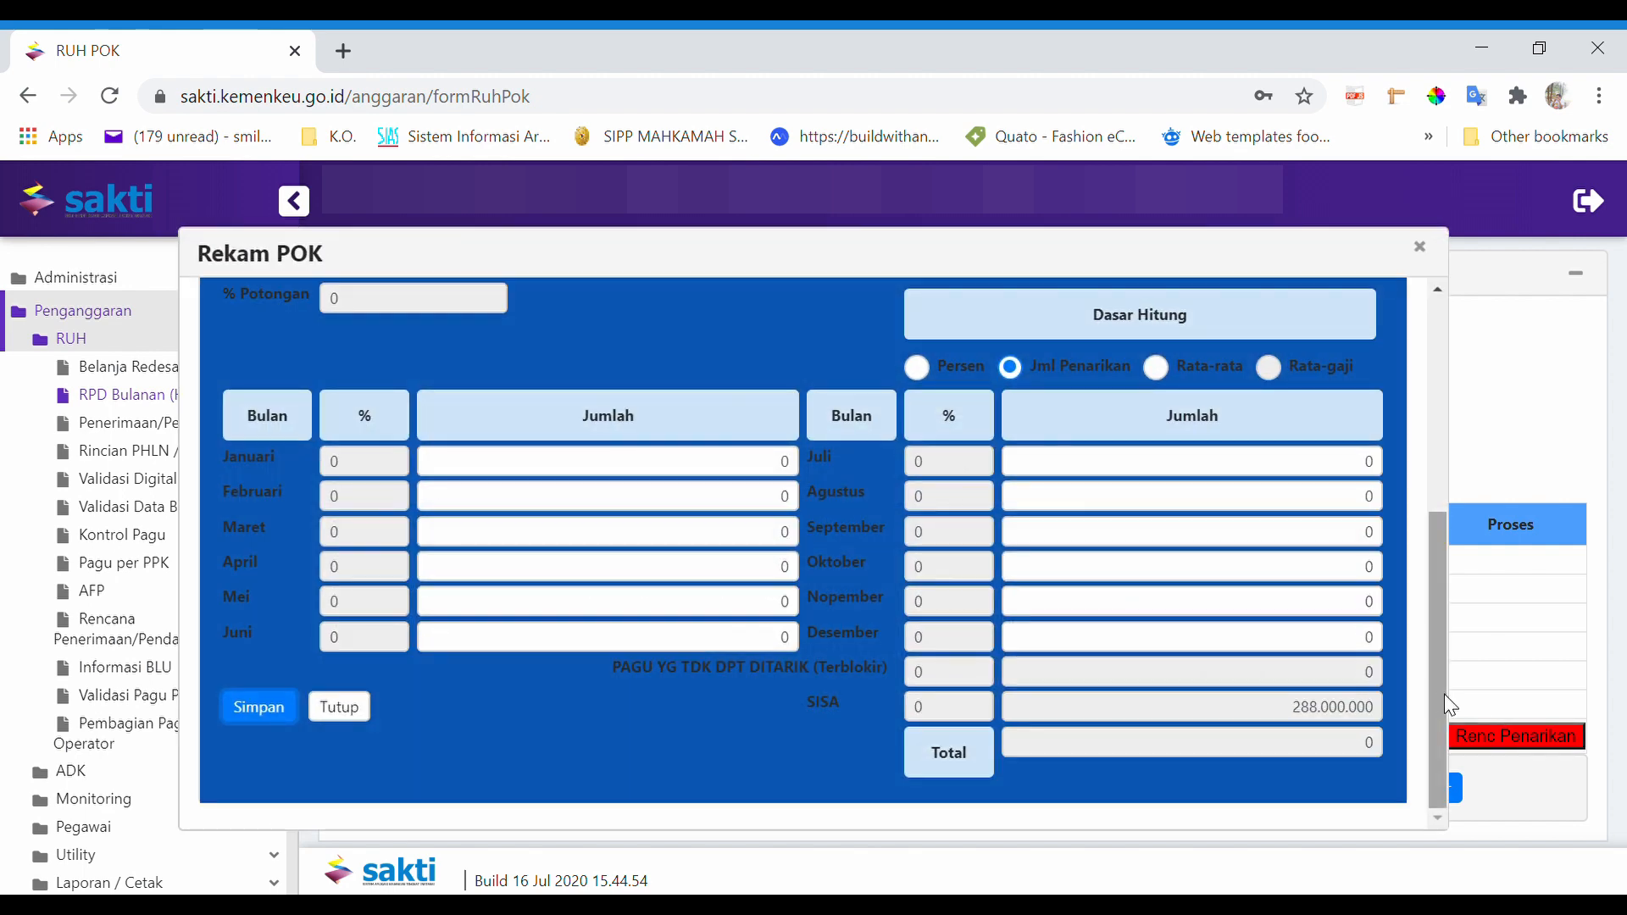
double_click(1301, 708)
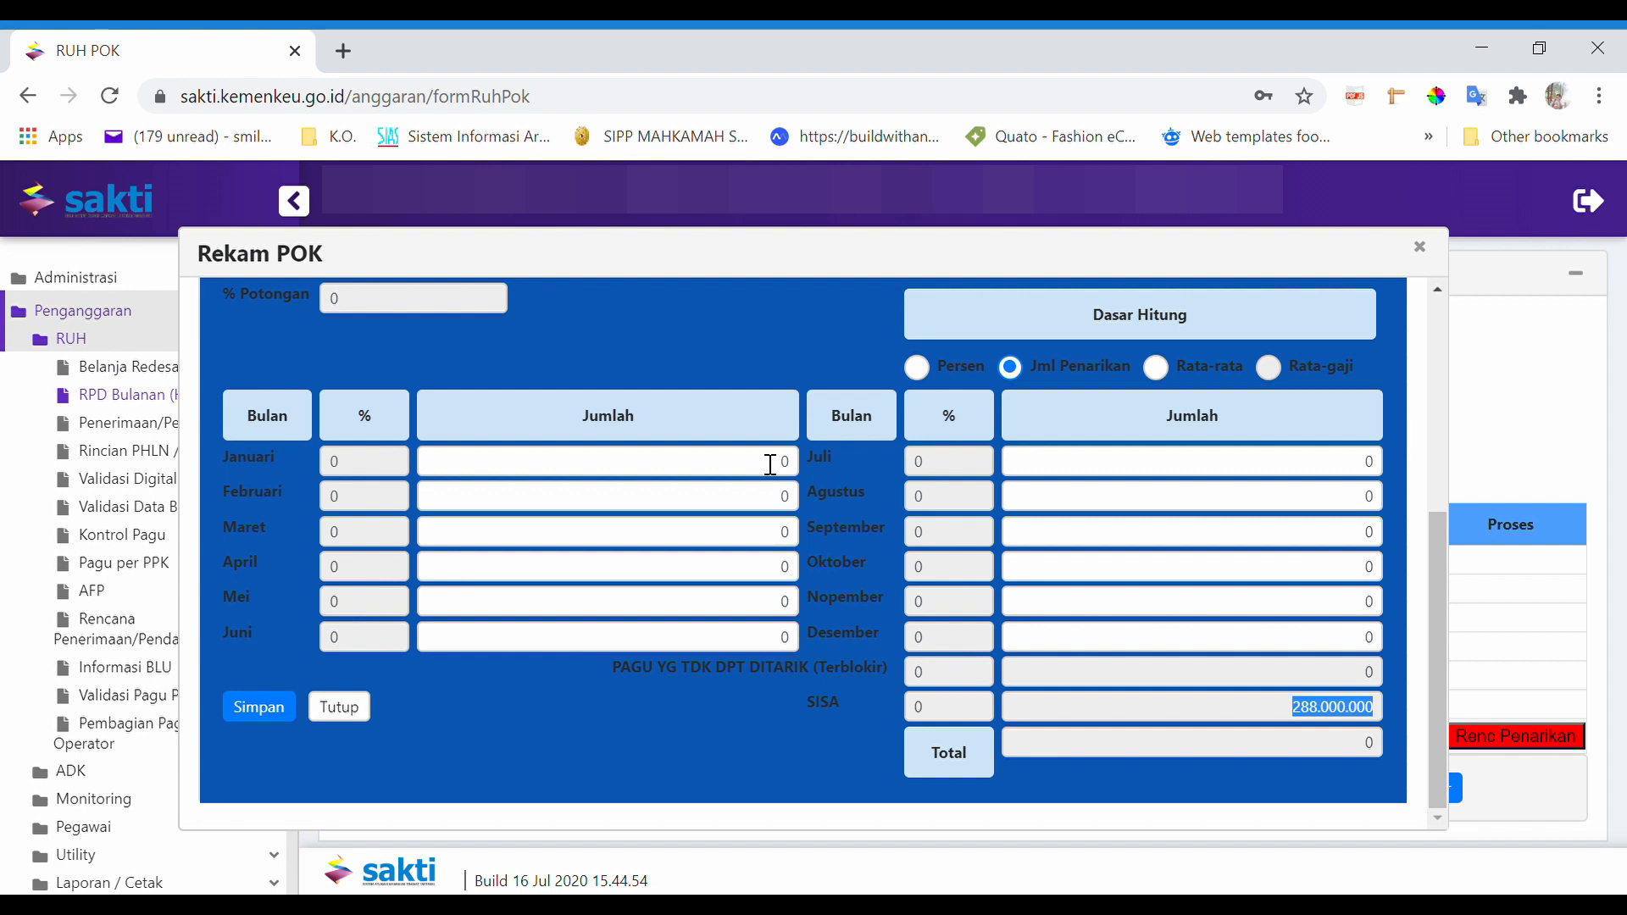
left_click(337, 716)
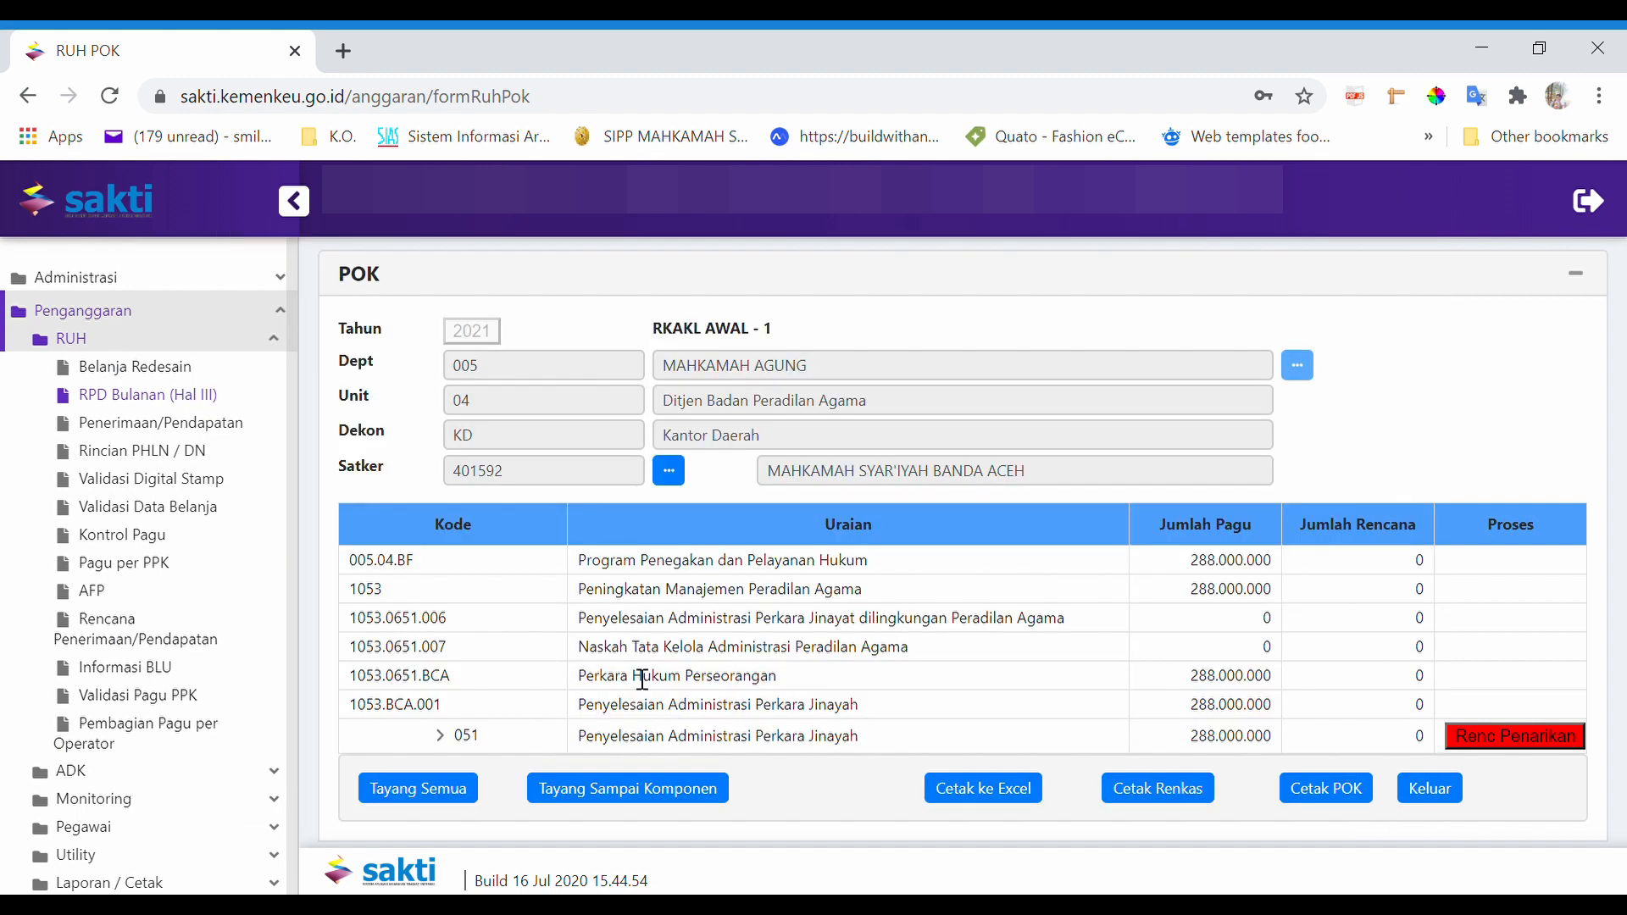
- Plan a December withdrawal of 288.000.000 for component 051 Penyelesaian Administrasi Perkara Jinayah and save the plan
left_click(1479, 744)
left_click(1275, 646)
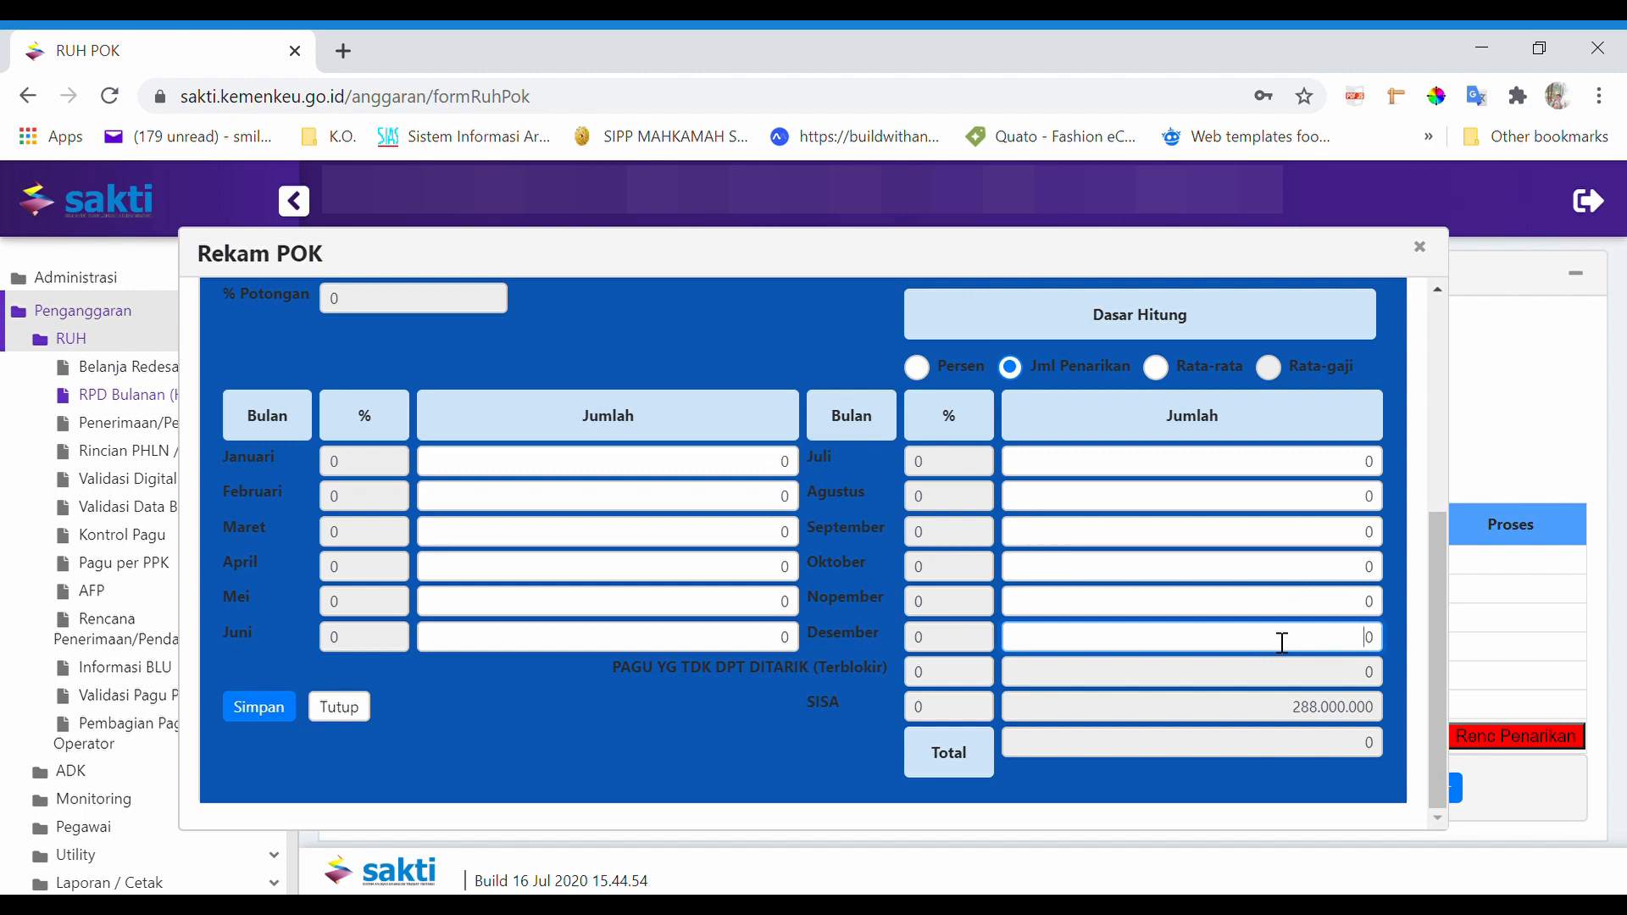
type("288.000.000")
key("Tab")
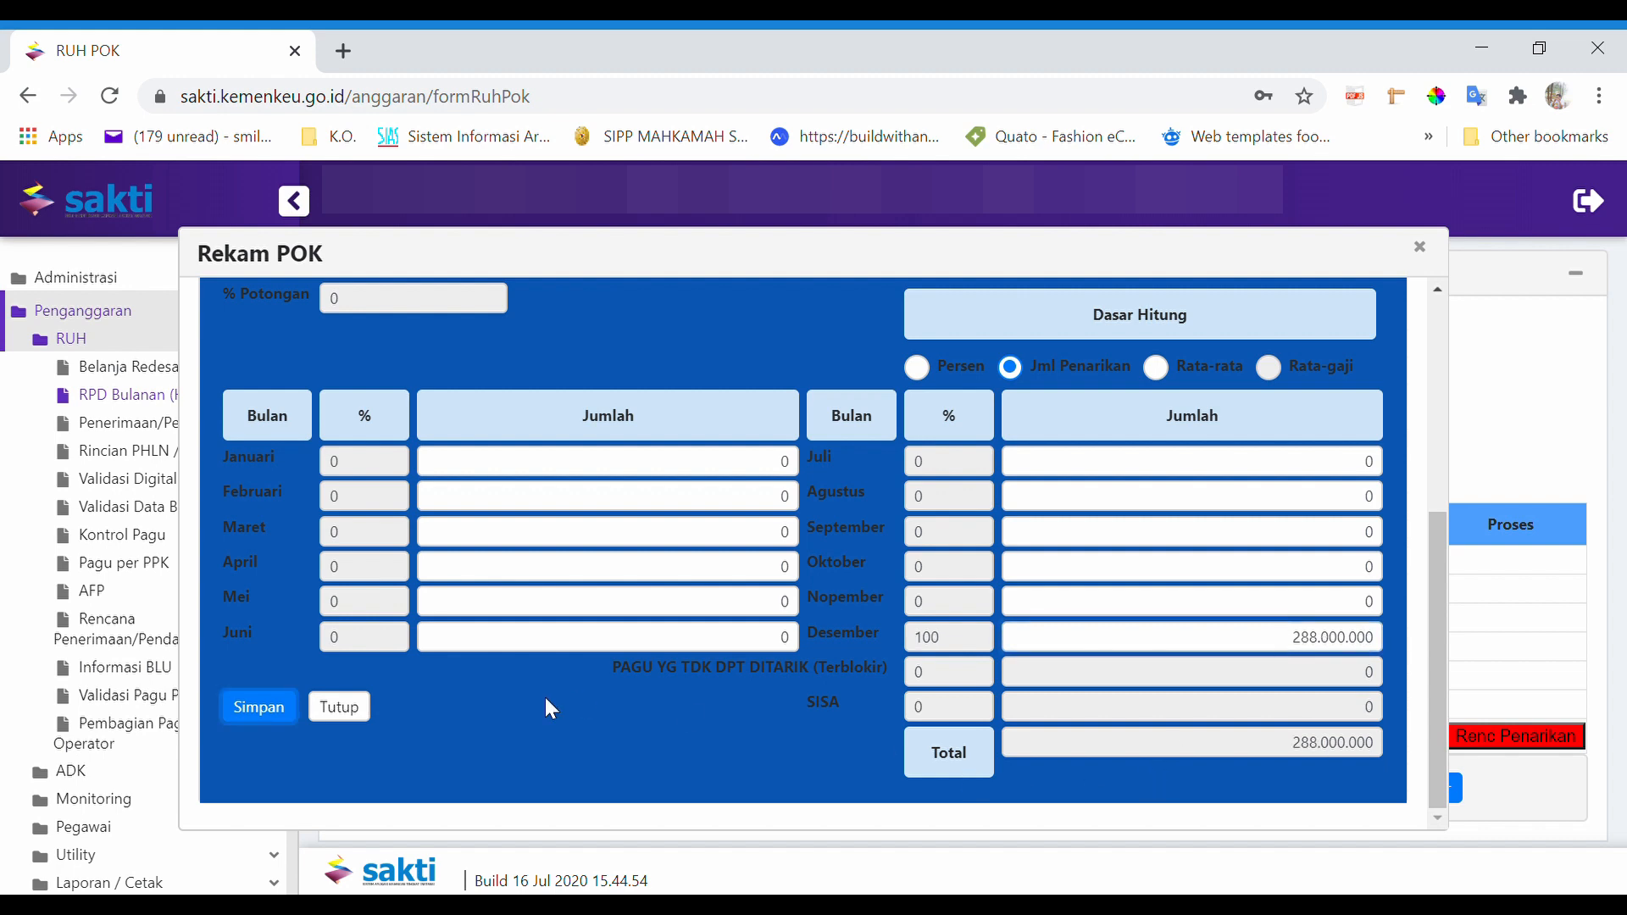
left_click(257, 707)
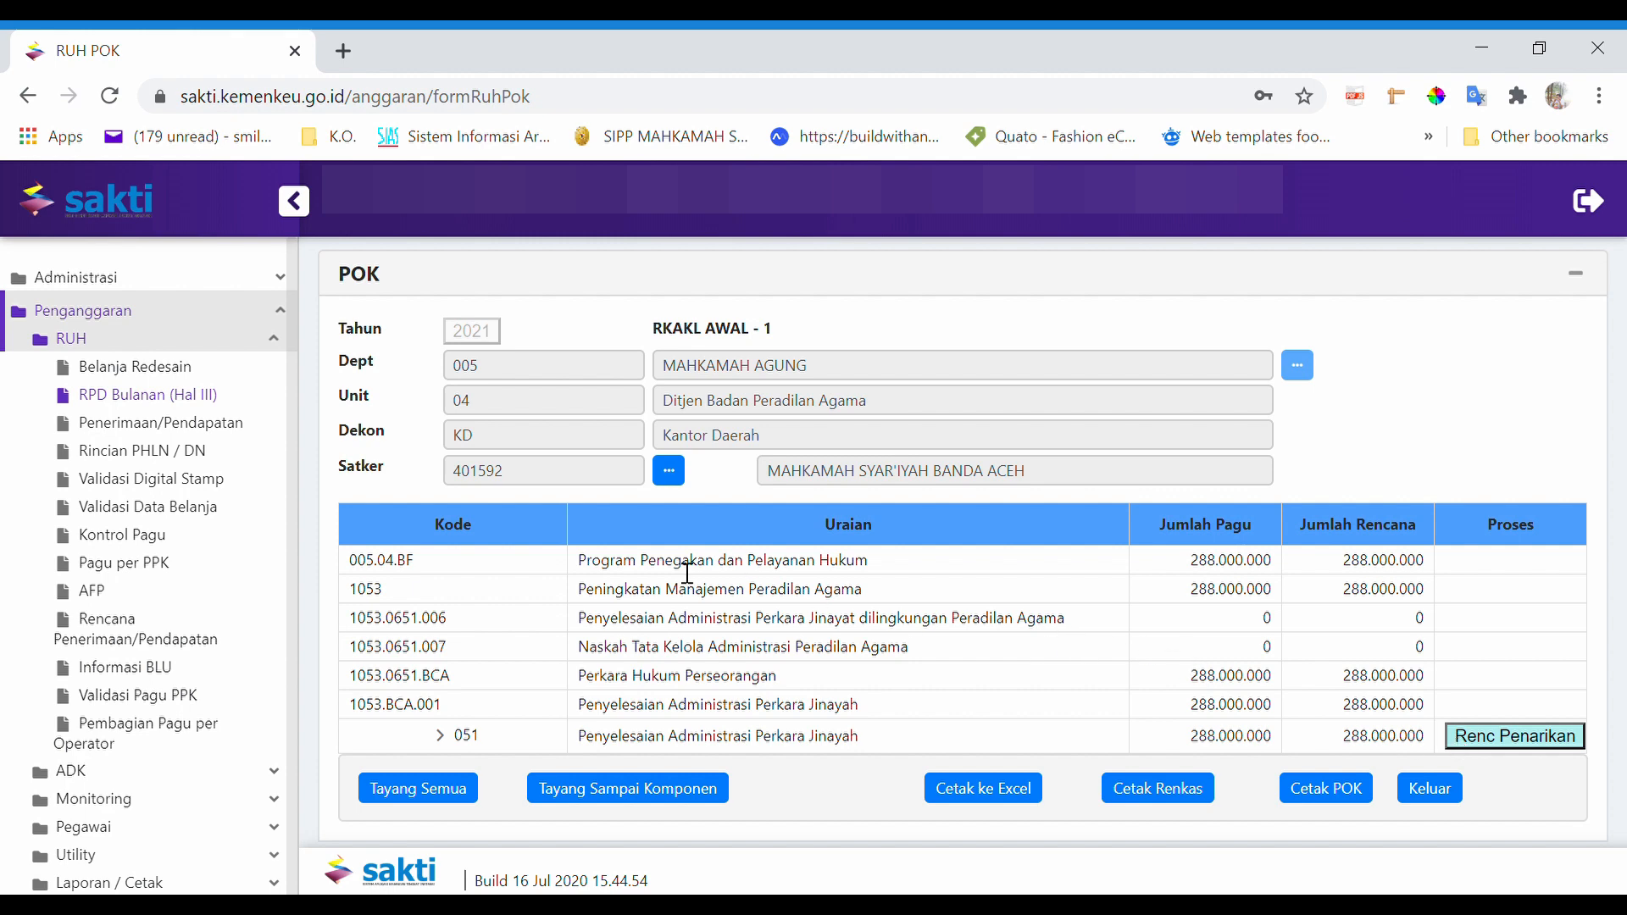
- Process the Validasi Data Belanja check for satker 401592 MAHKAMAH SYAR'IYAH BANDA ACEH
left_click(192, 509)
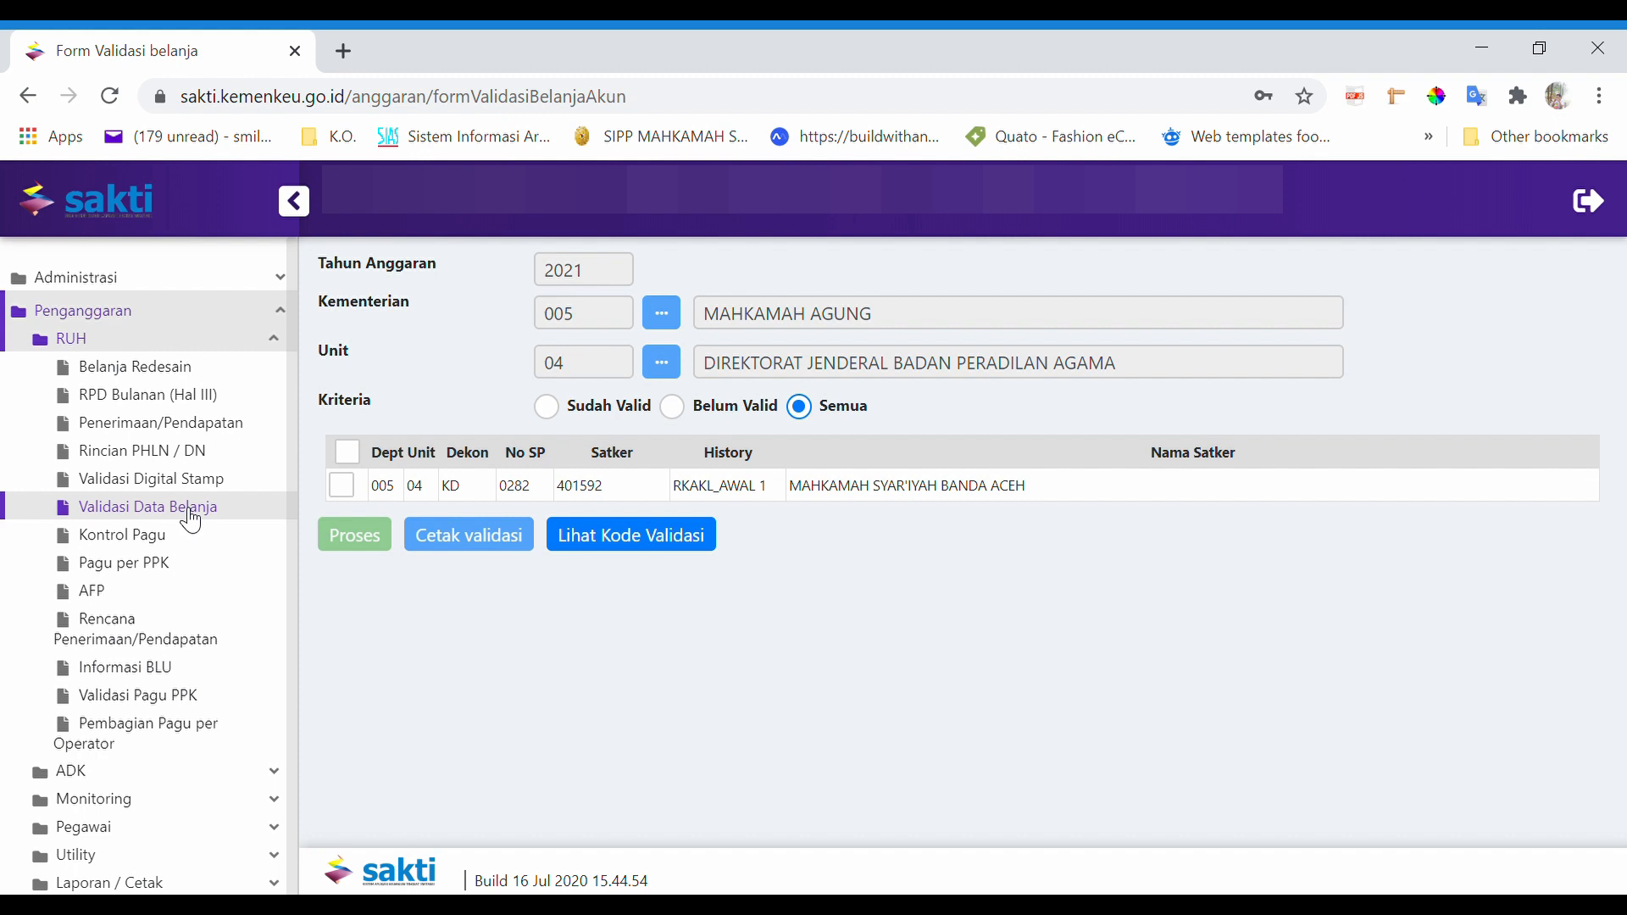
left_click(343, 485)
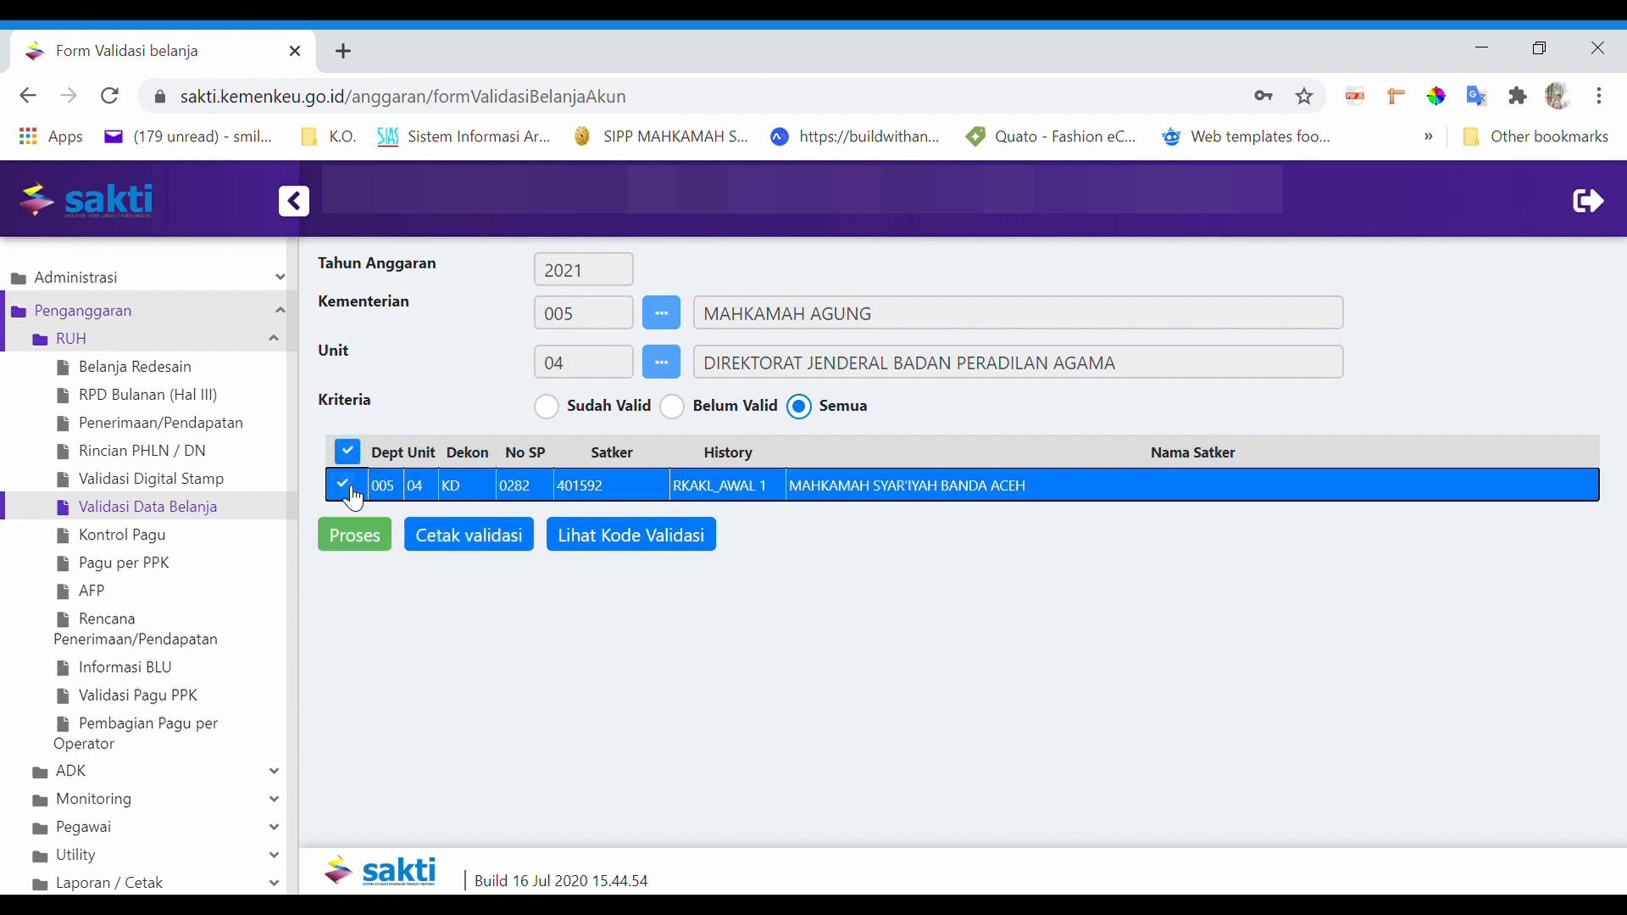
left_click(363, 550)
- Open the Rincian Kertas Kerja Satker report form and choose satker 401592 MAHKAMAH SYAR'IYAH BANDA ACEH
scroll(299, 356, "down", 1)
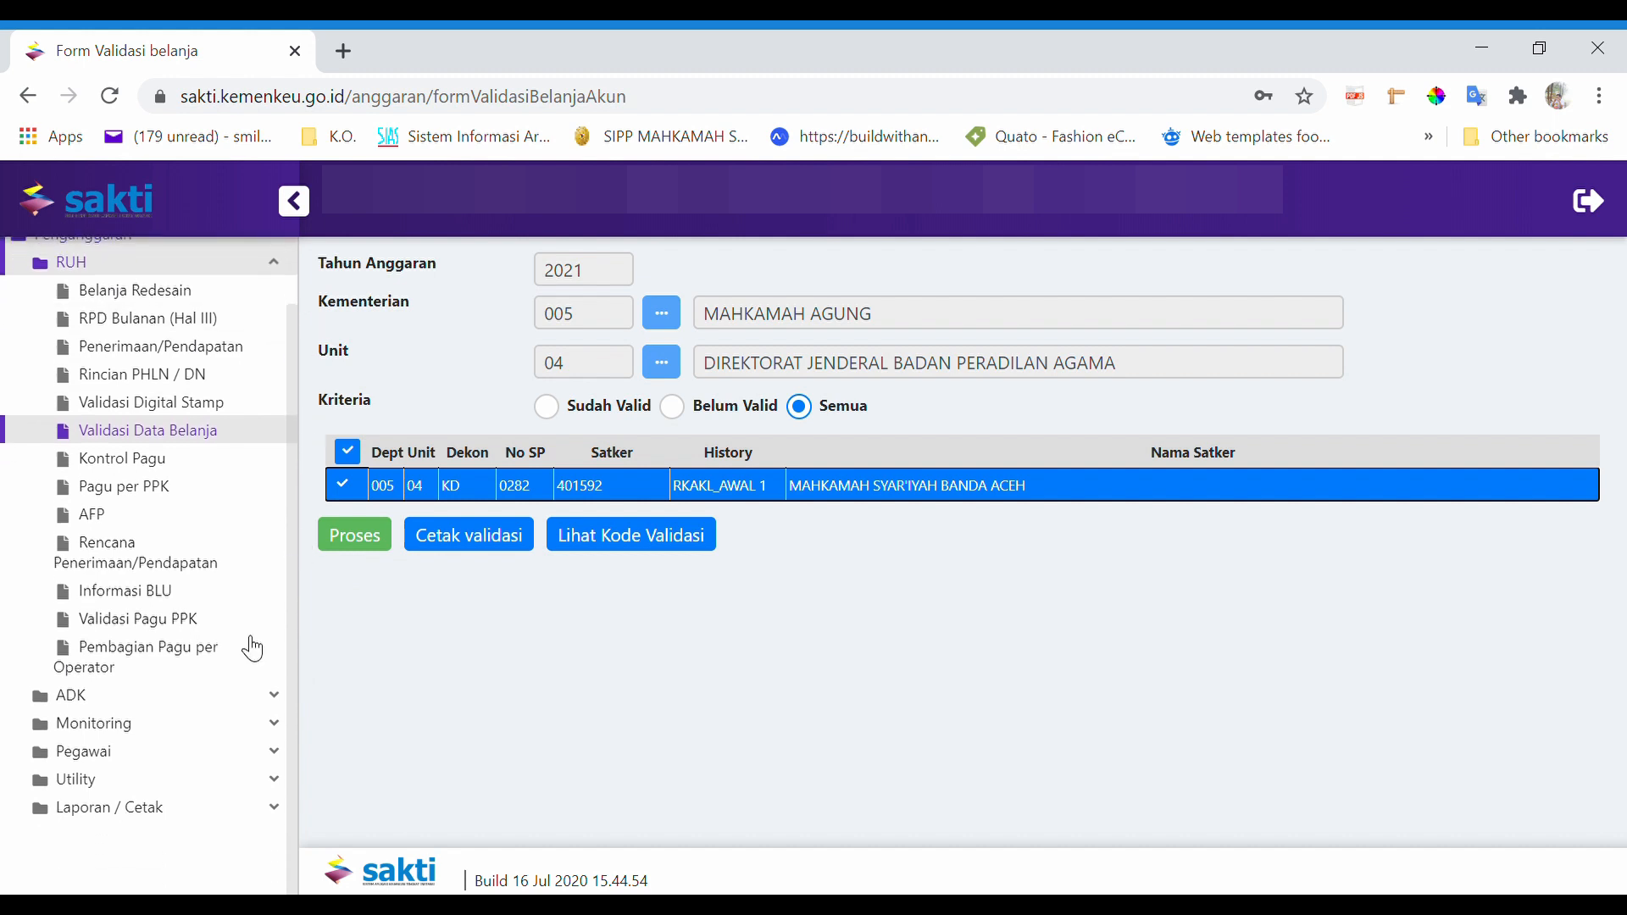
left_click(219, 815)
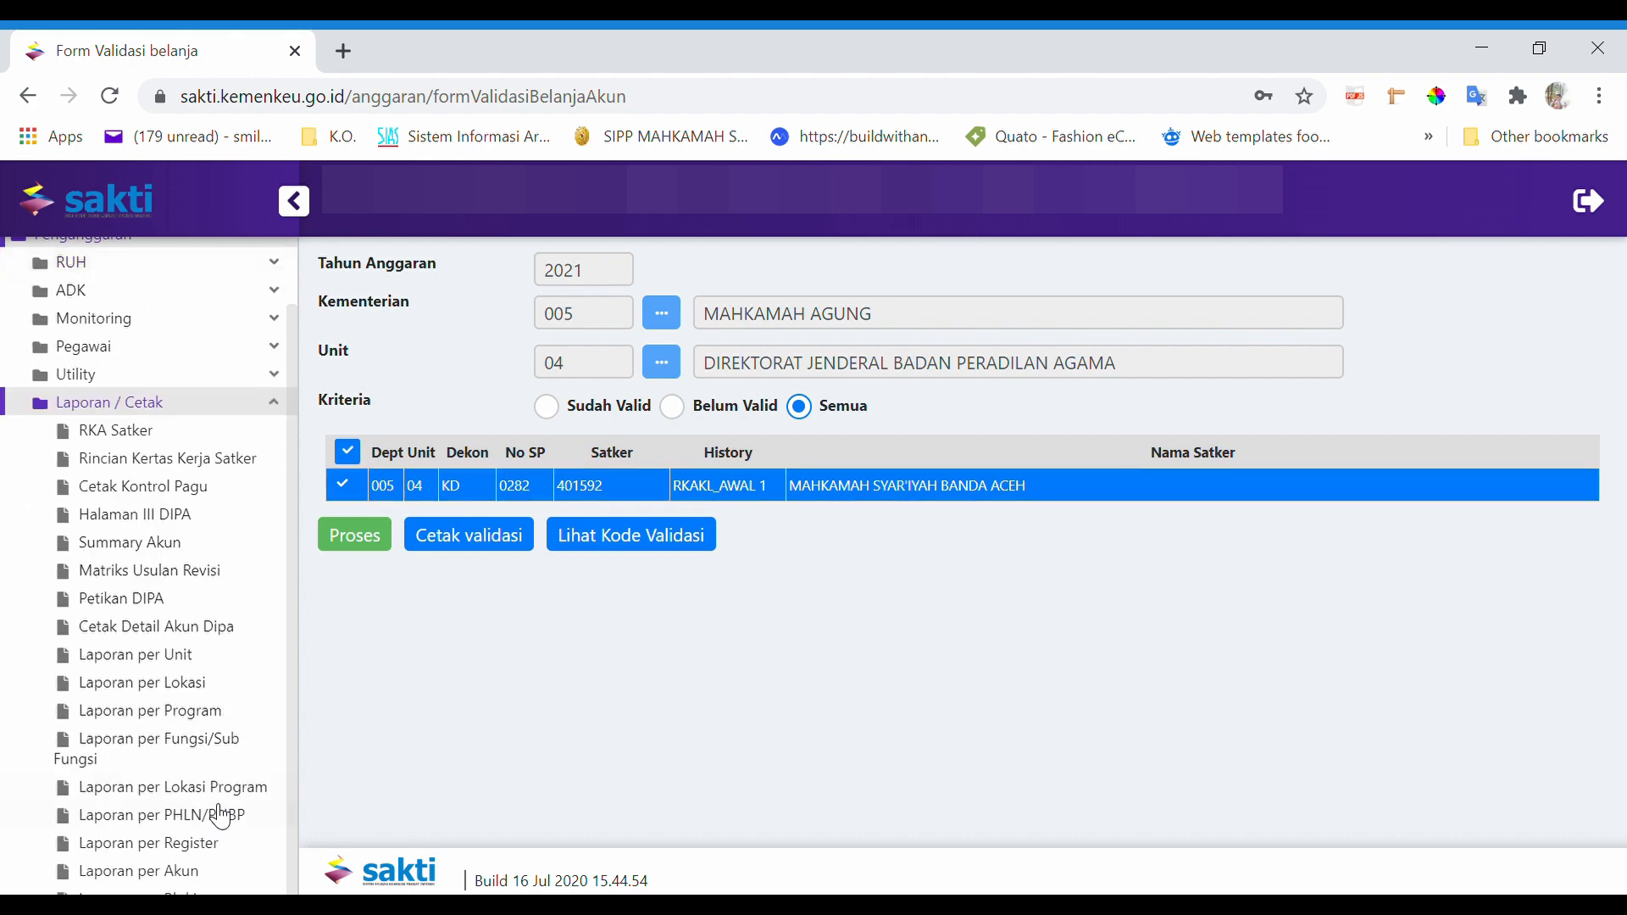
left_click(140, 470)
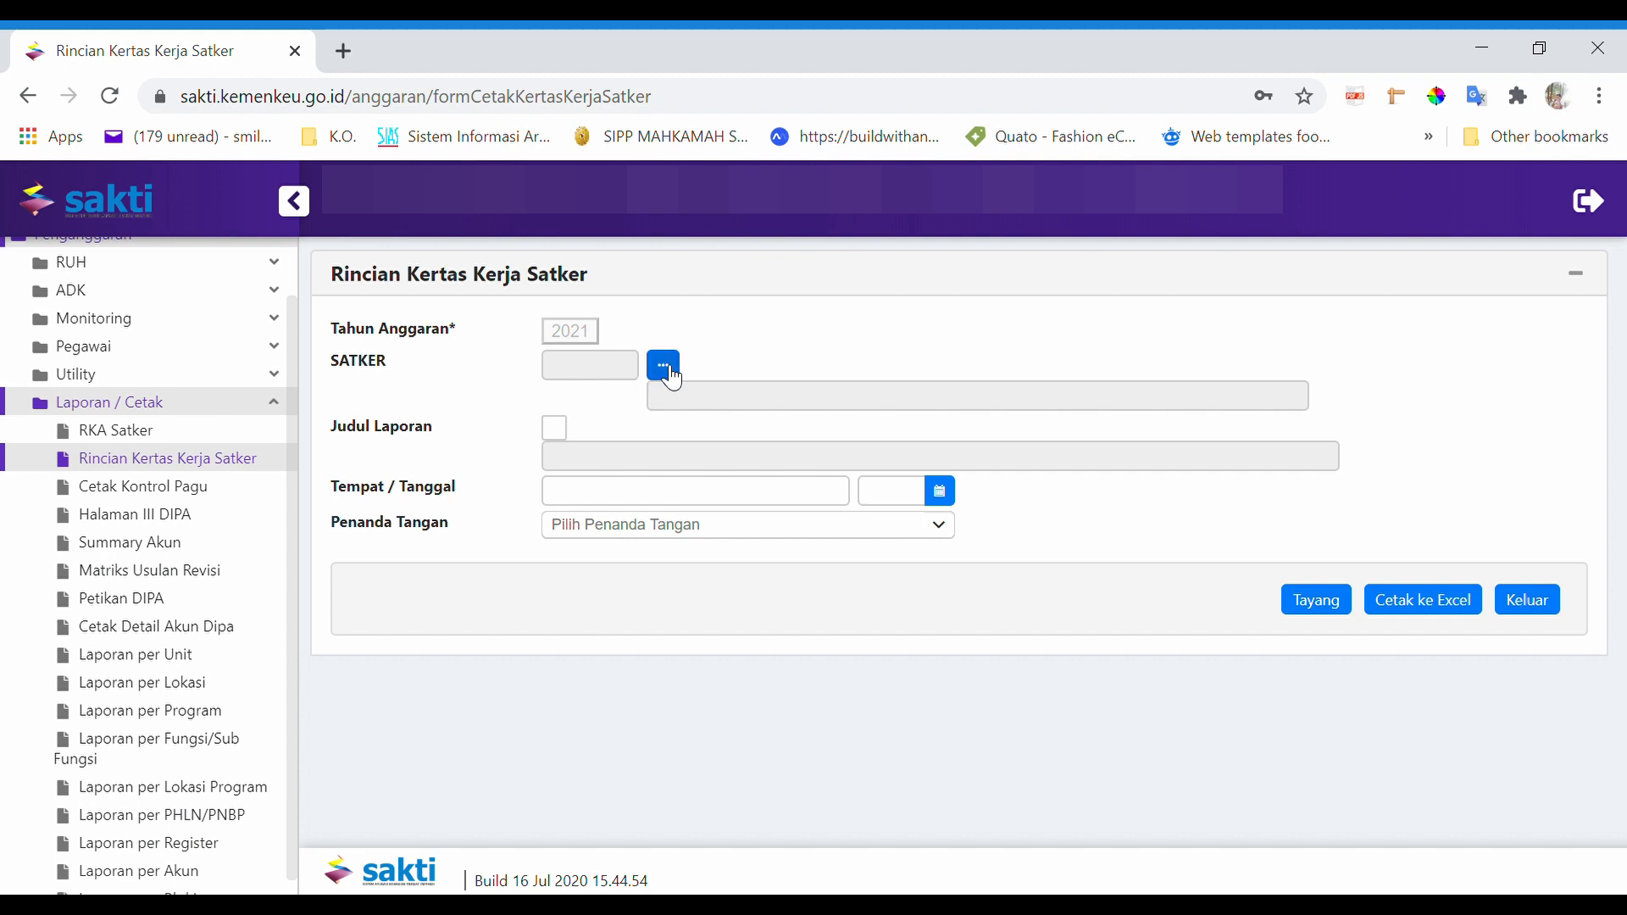
left_click(665, 366)
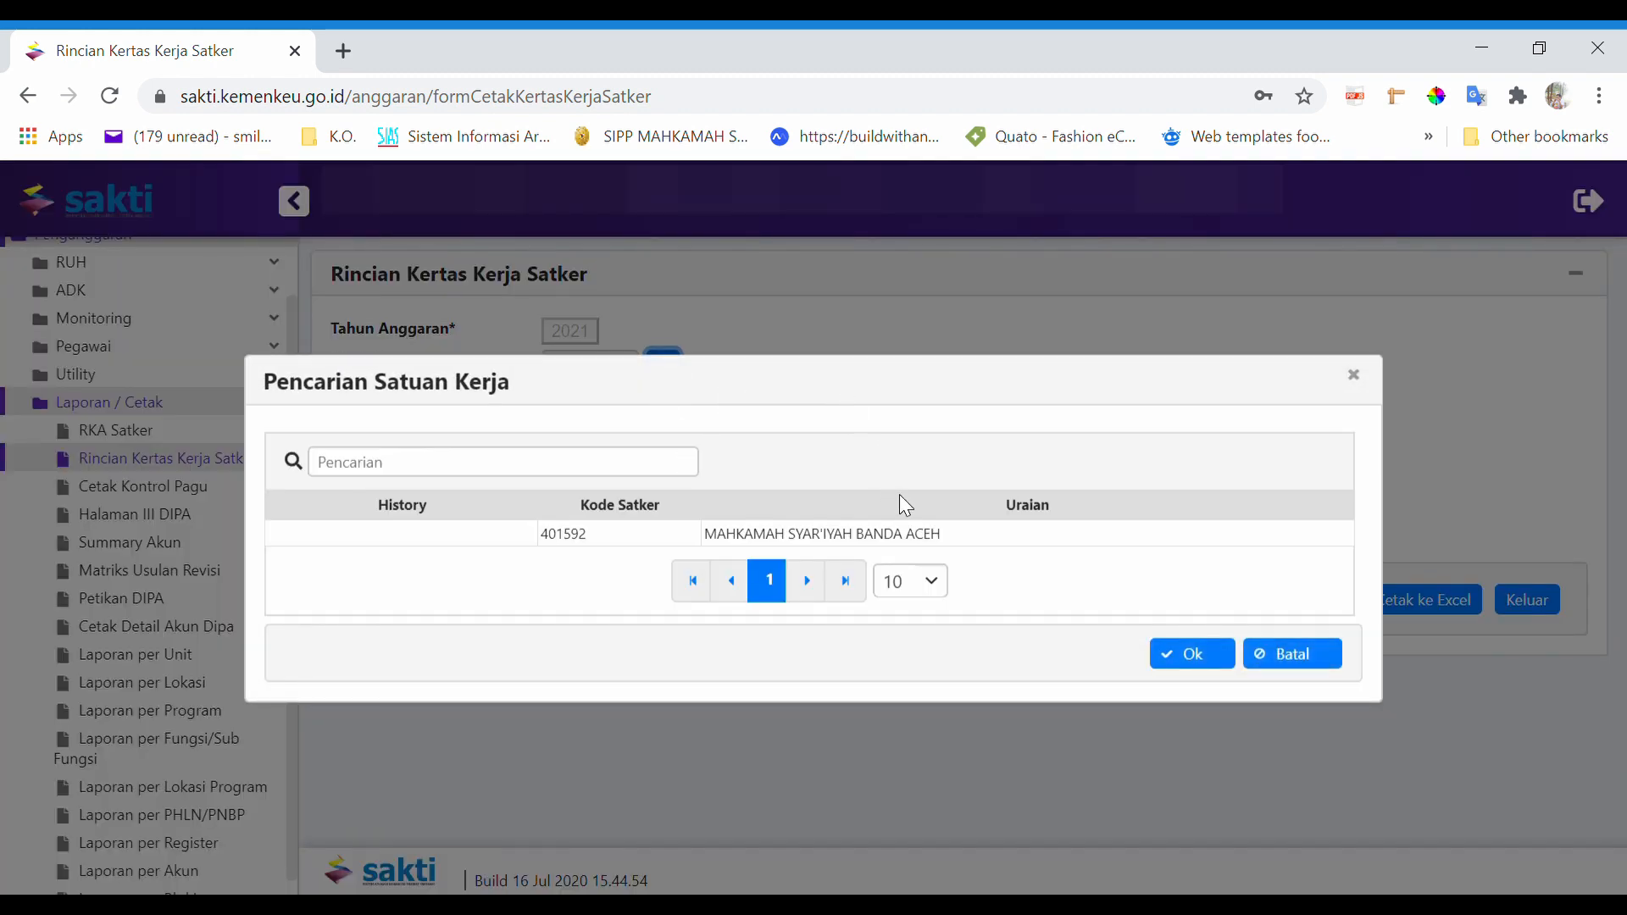
left_click(873, 543)
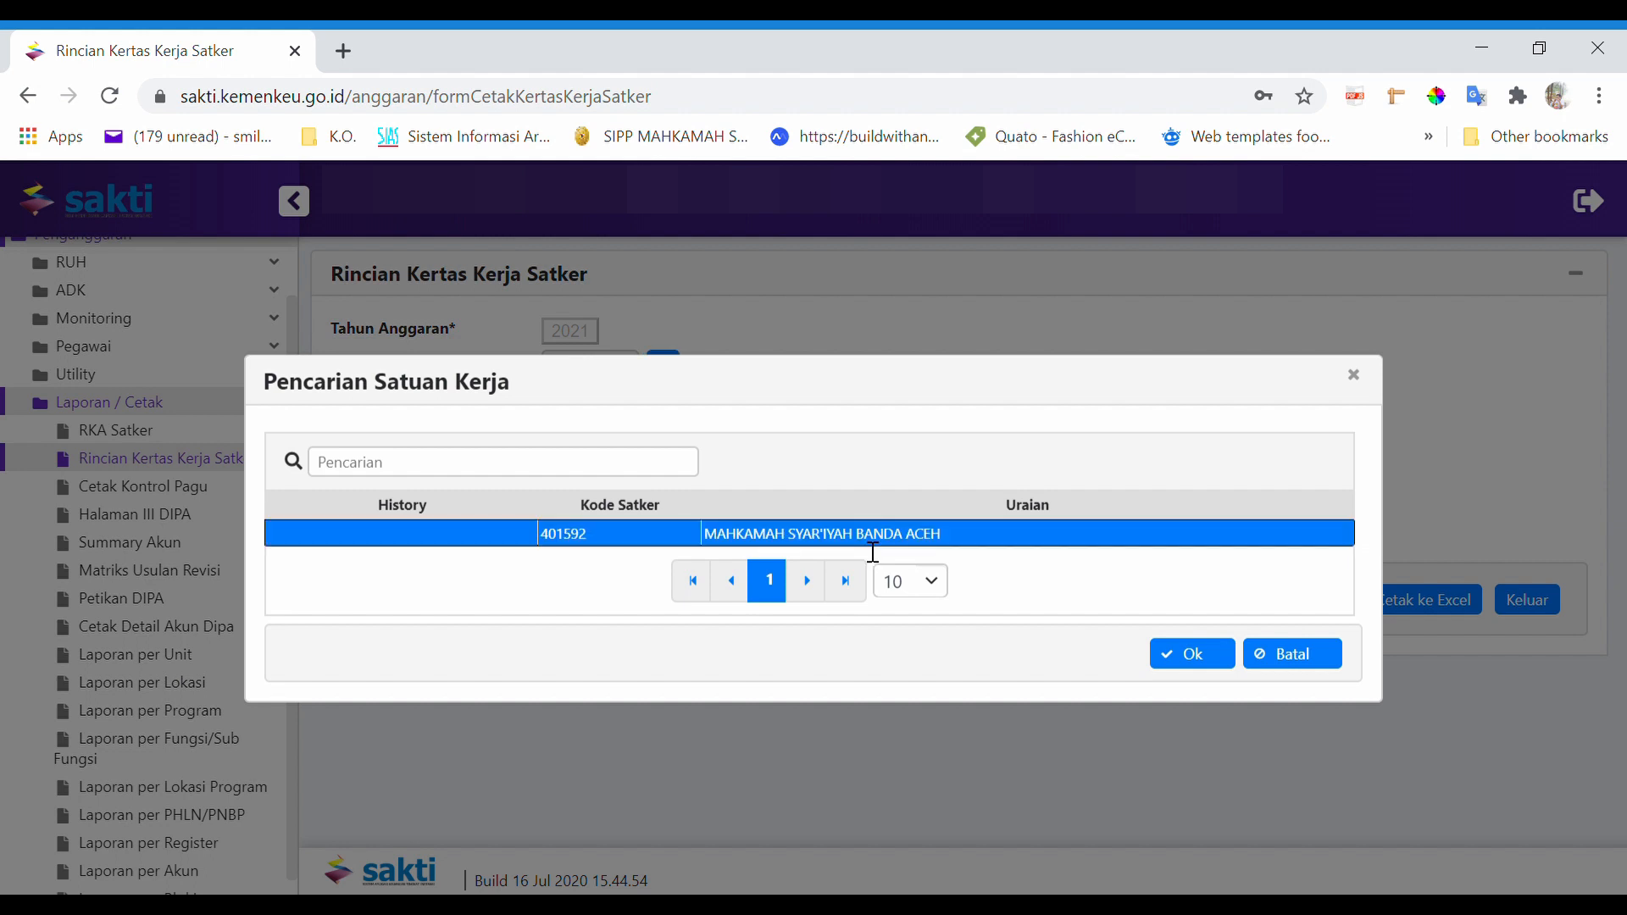
left_click(1208, 658)
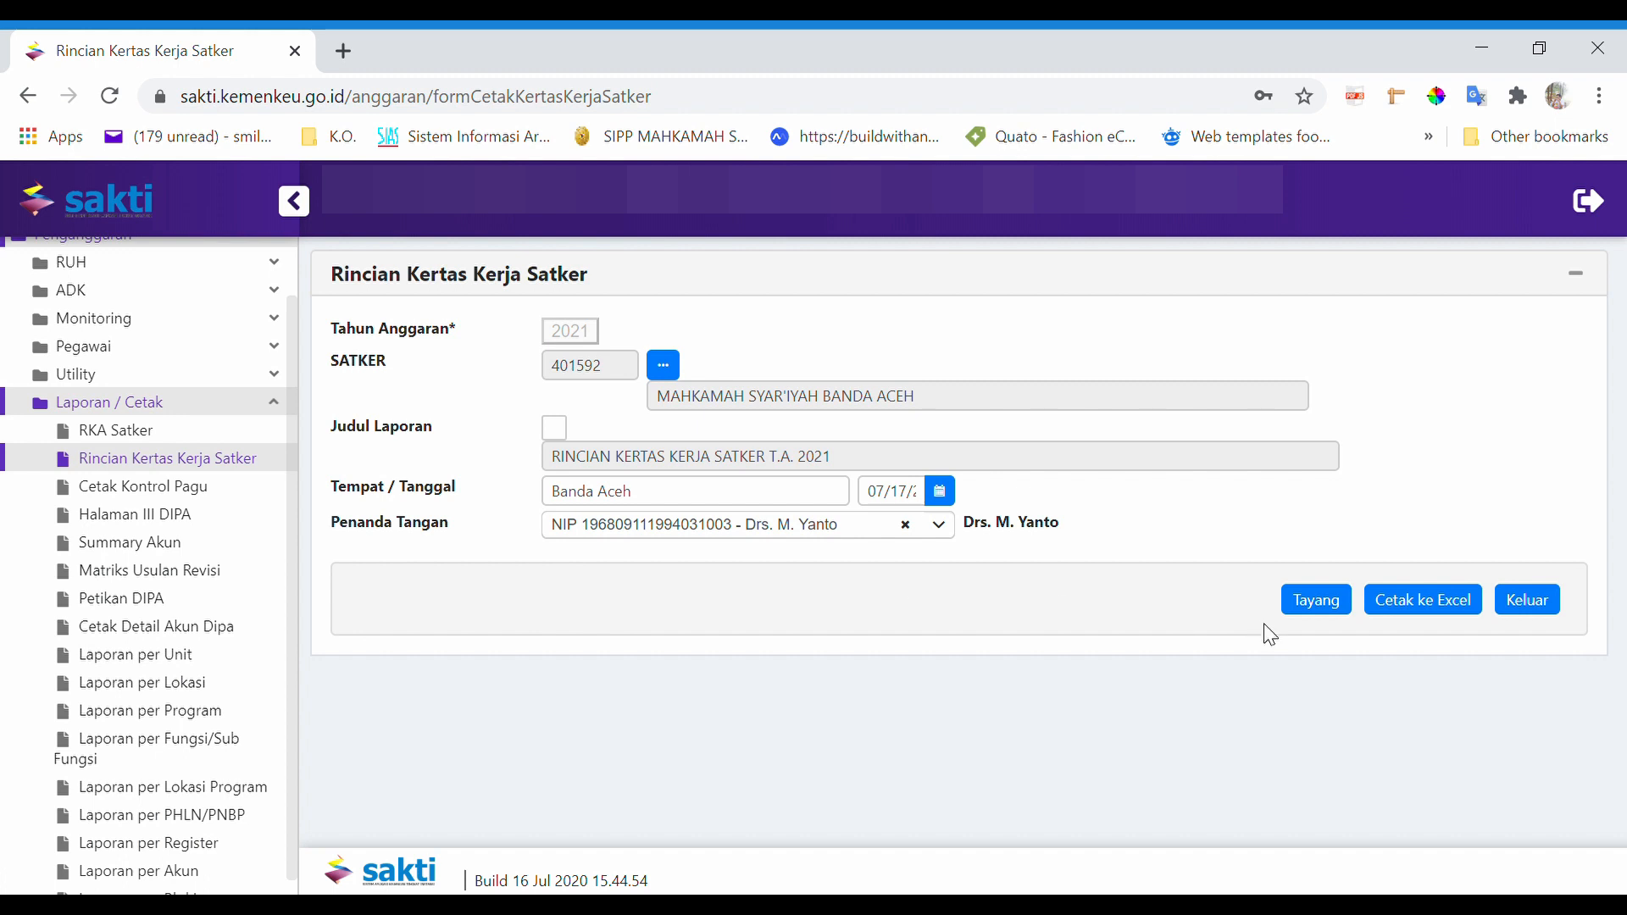
- Display the Rincian Kertas Kerja Satker T.A. 2021 report, check its download and print options, and close it without printing
left_click(1309, 607)
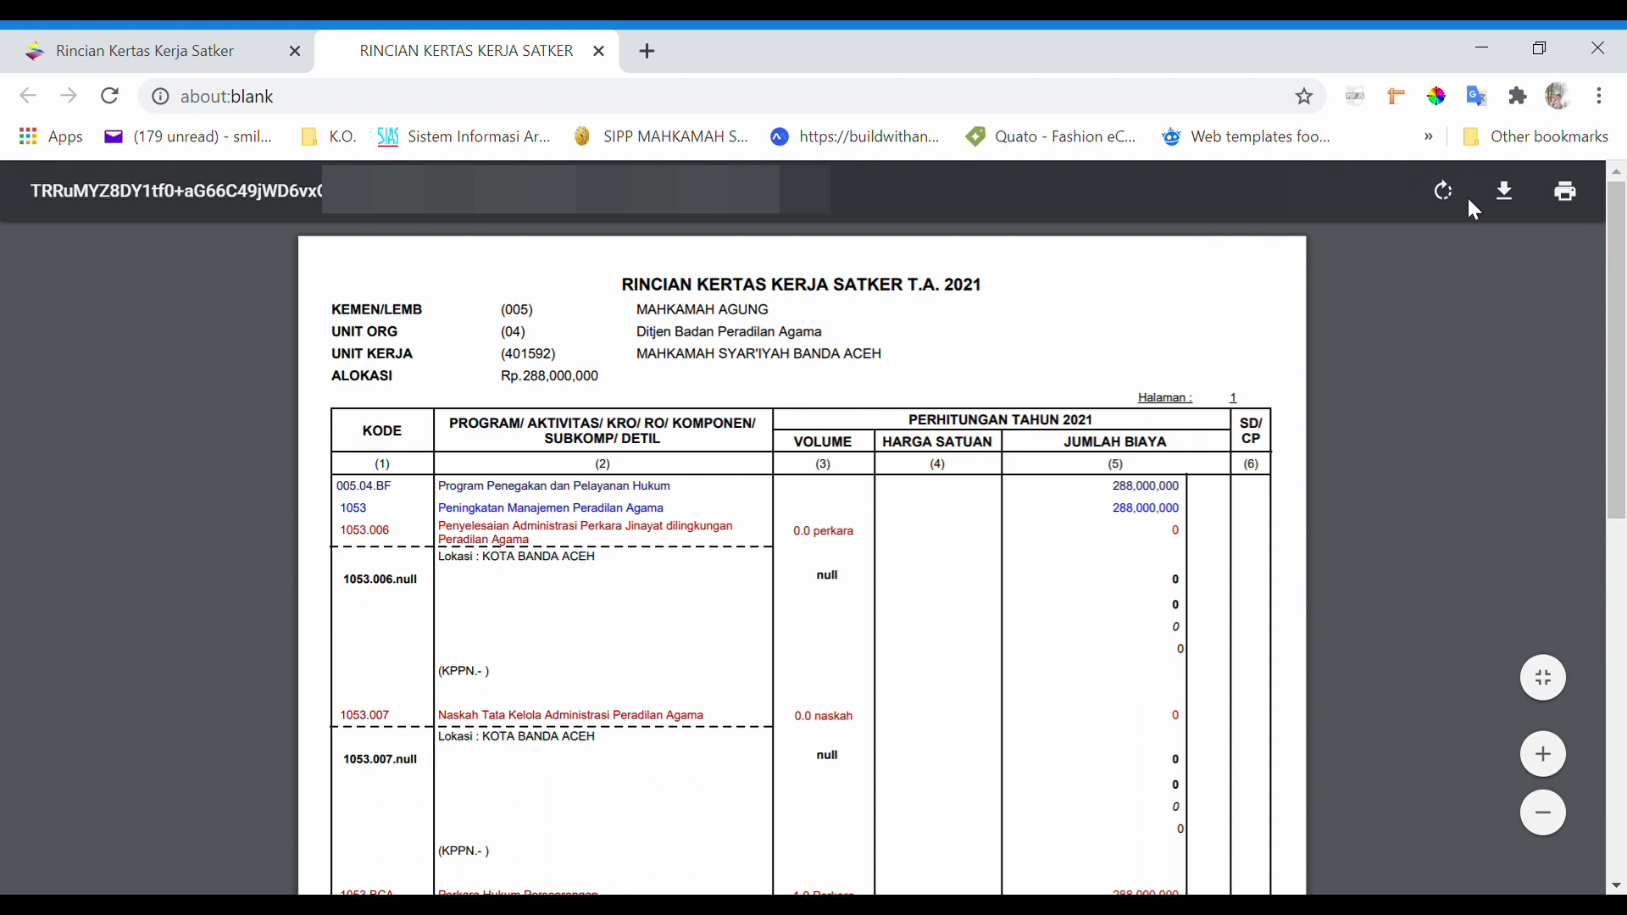
left_click(1508, 196)
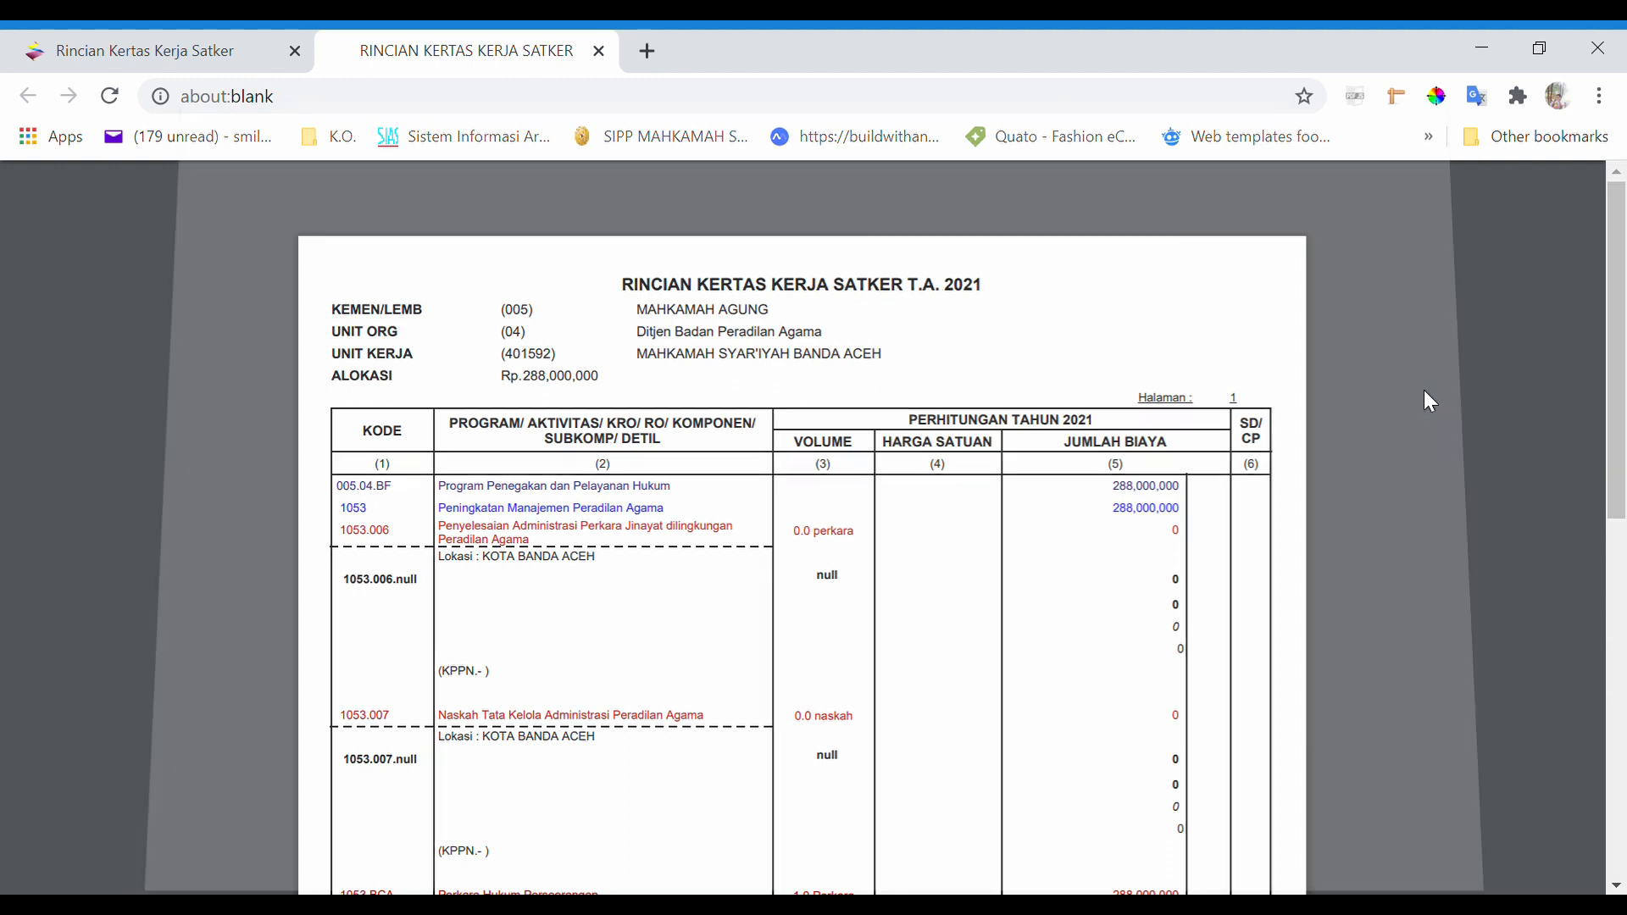
key("ctrl+p")
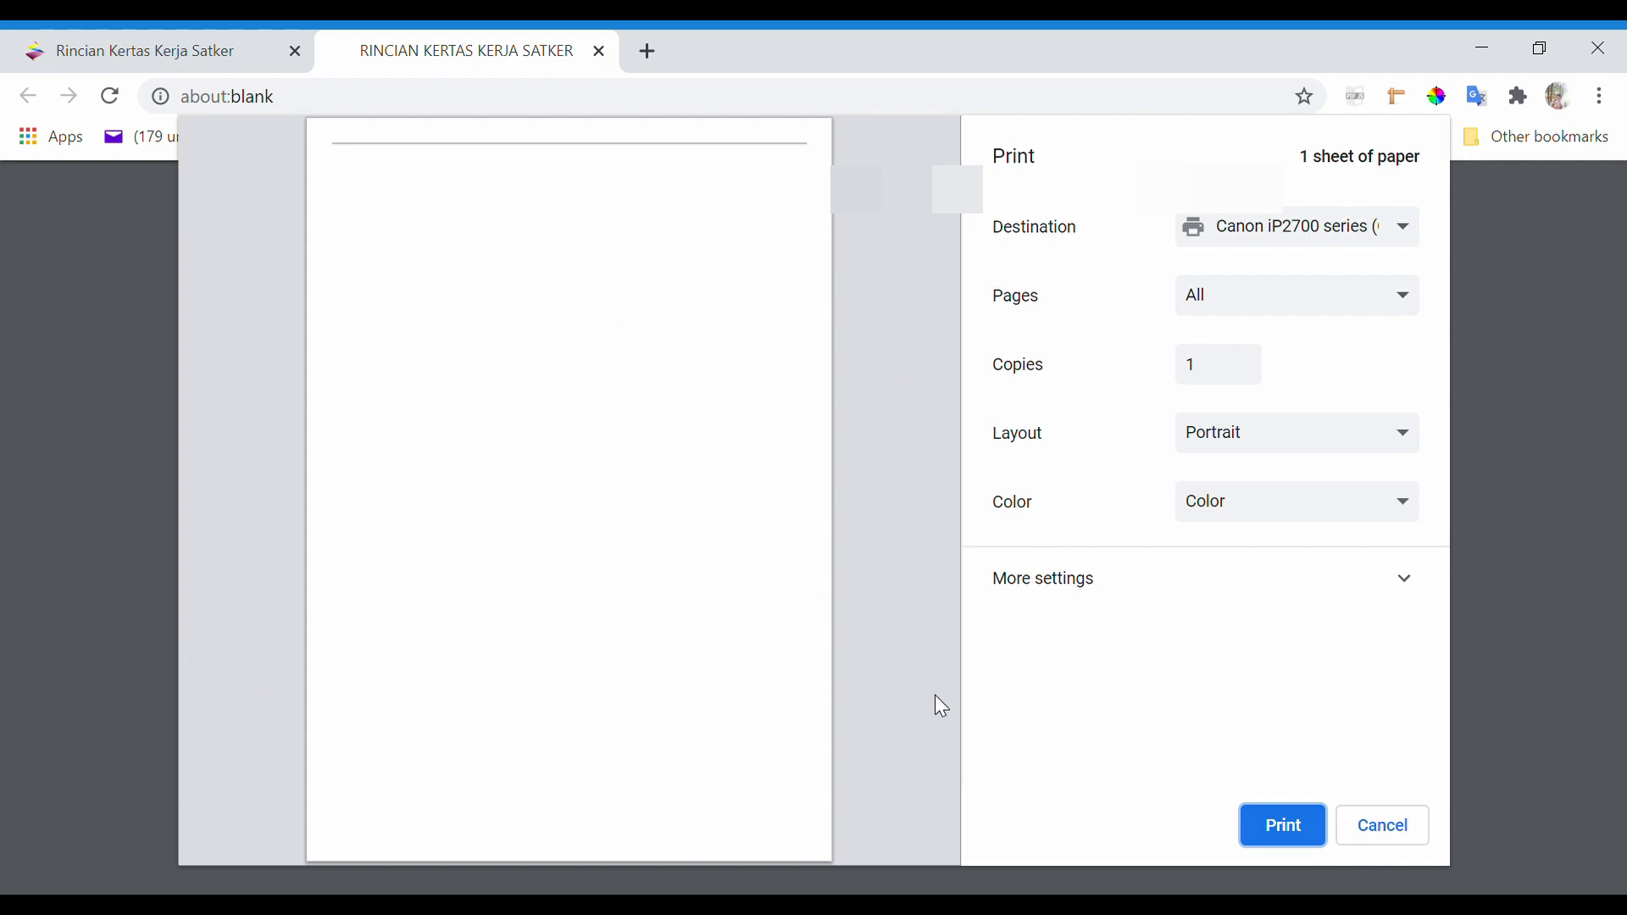
left_click(1359, 836)
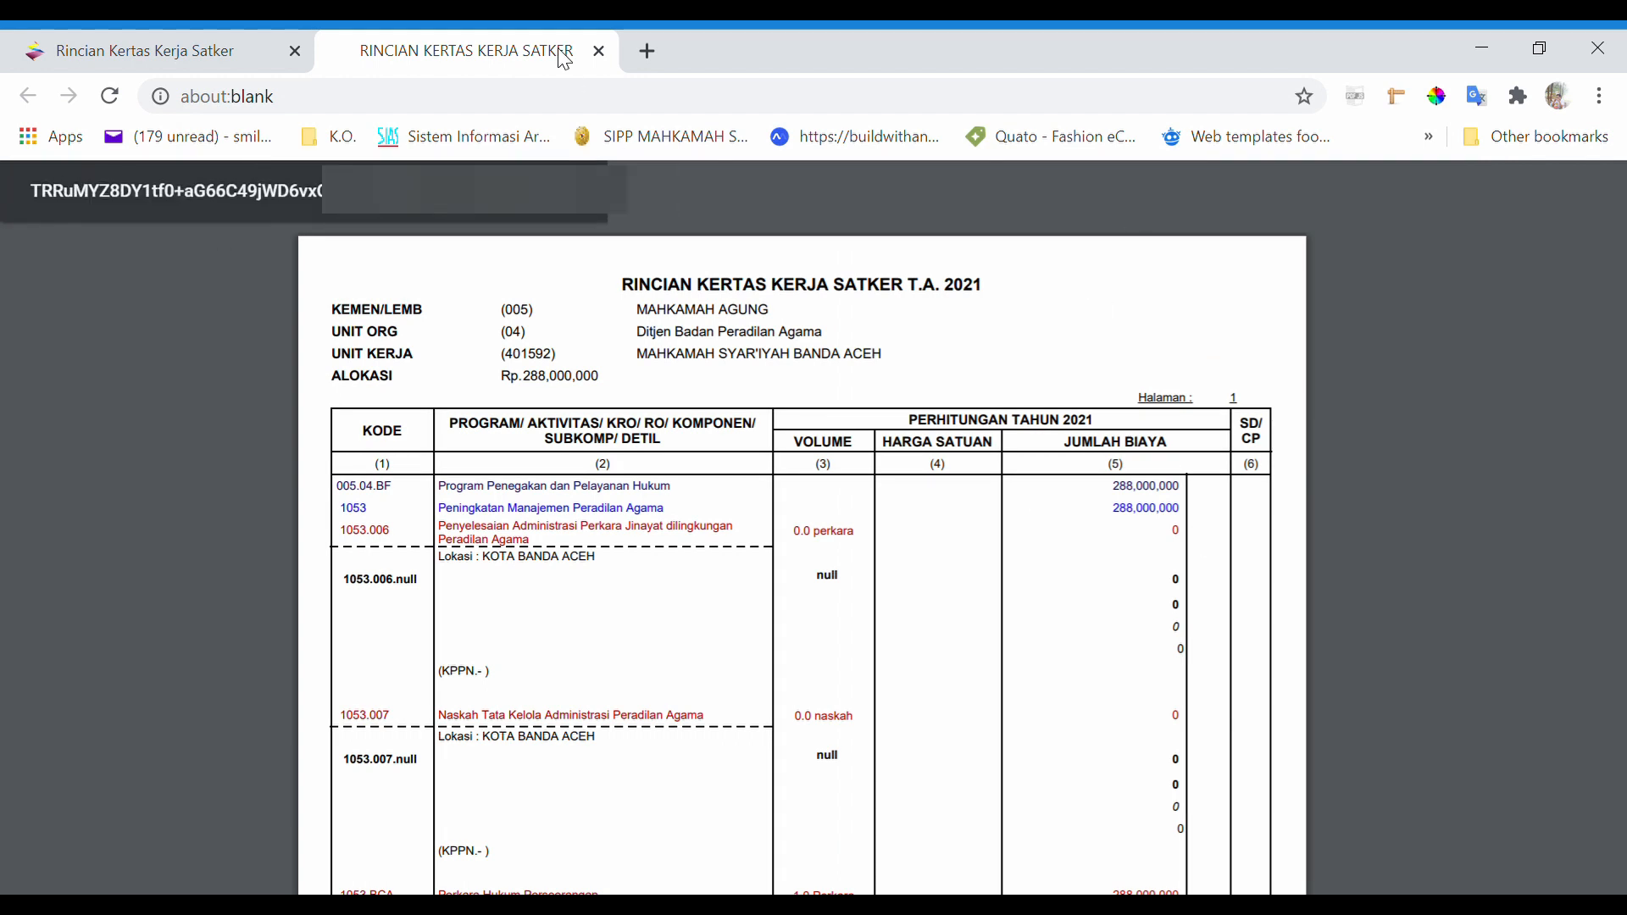
left_click(600, 51)
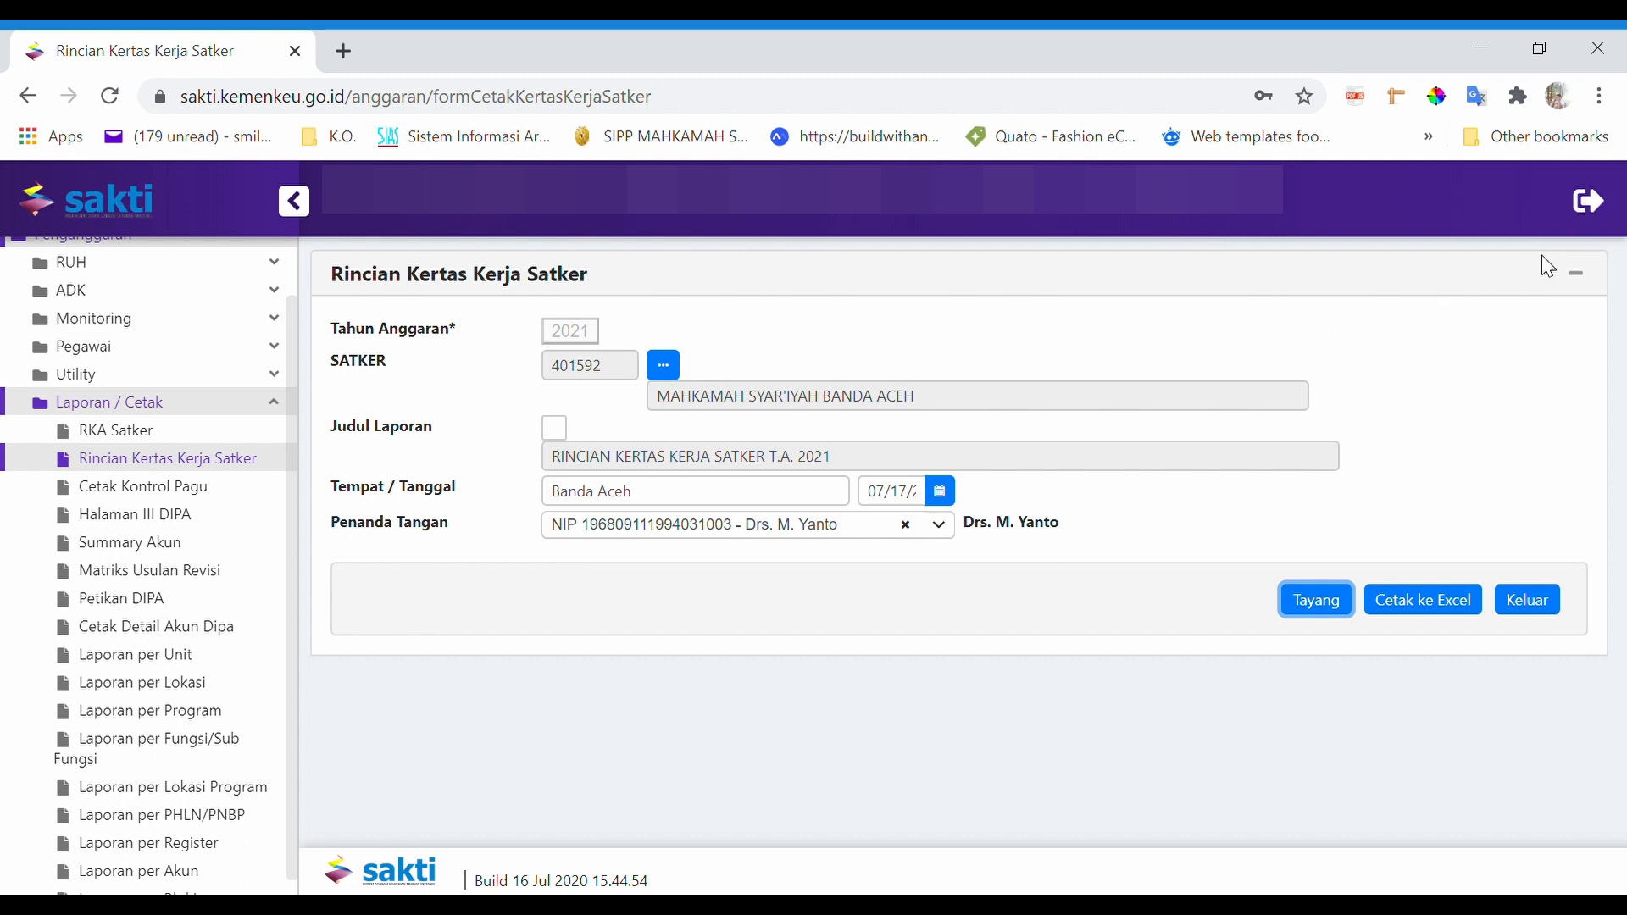
- Log out of the operator account and confirm leaving SAKTI
left_click(1597, 210)
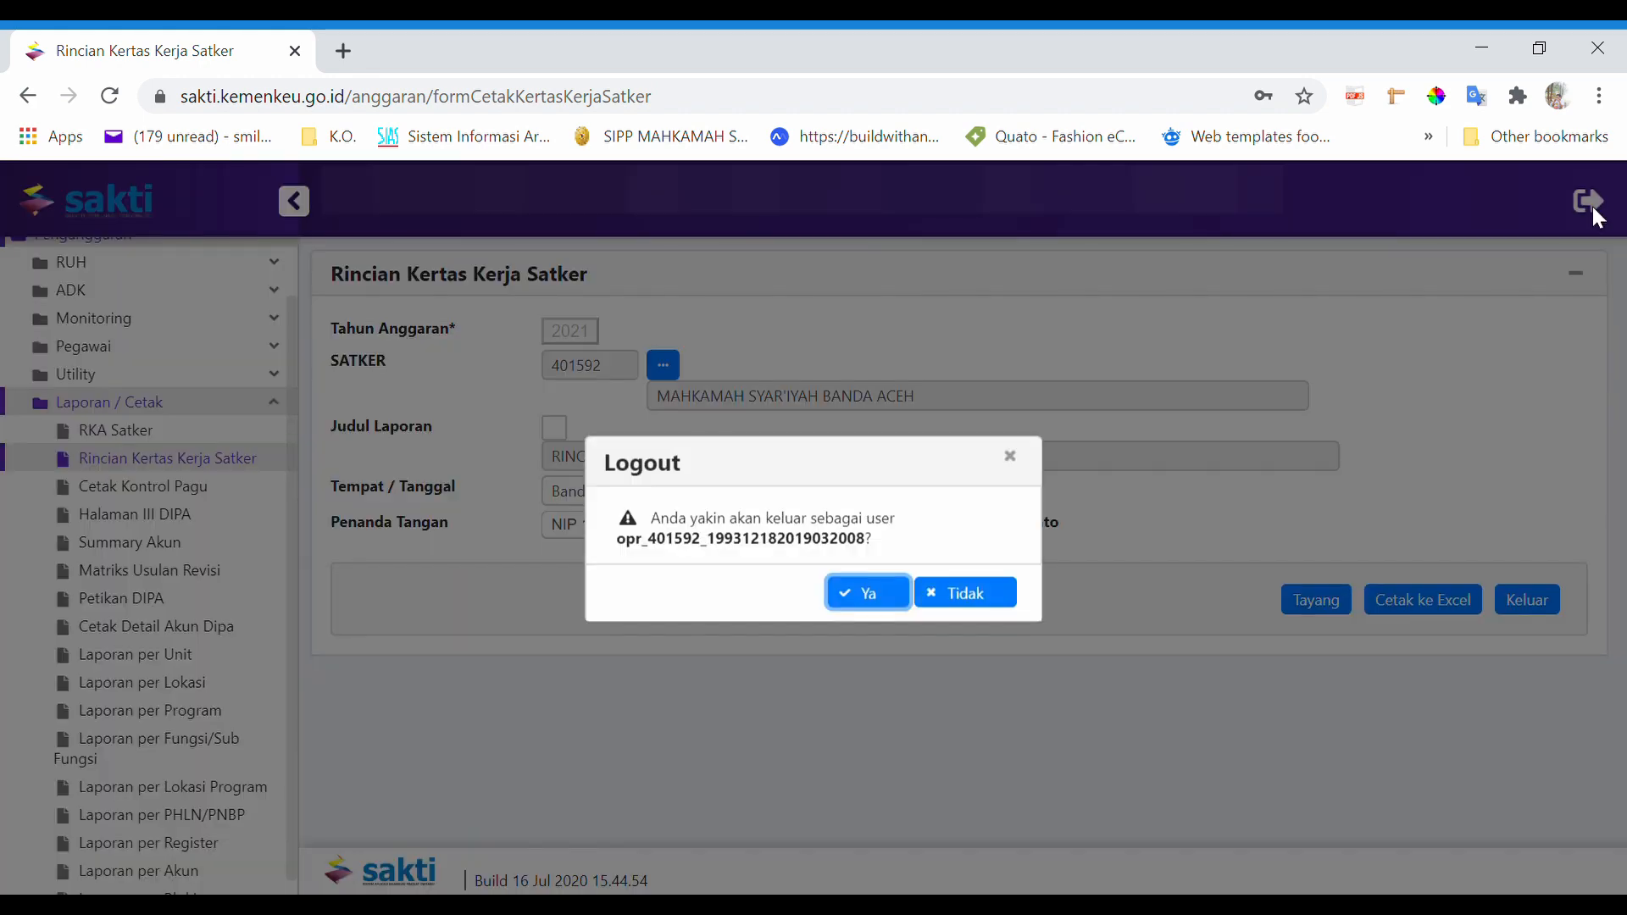
left_click(882, 593)
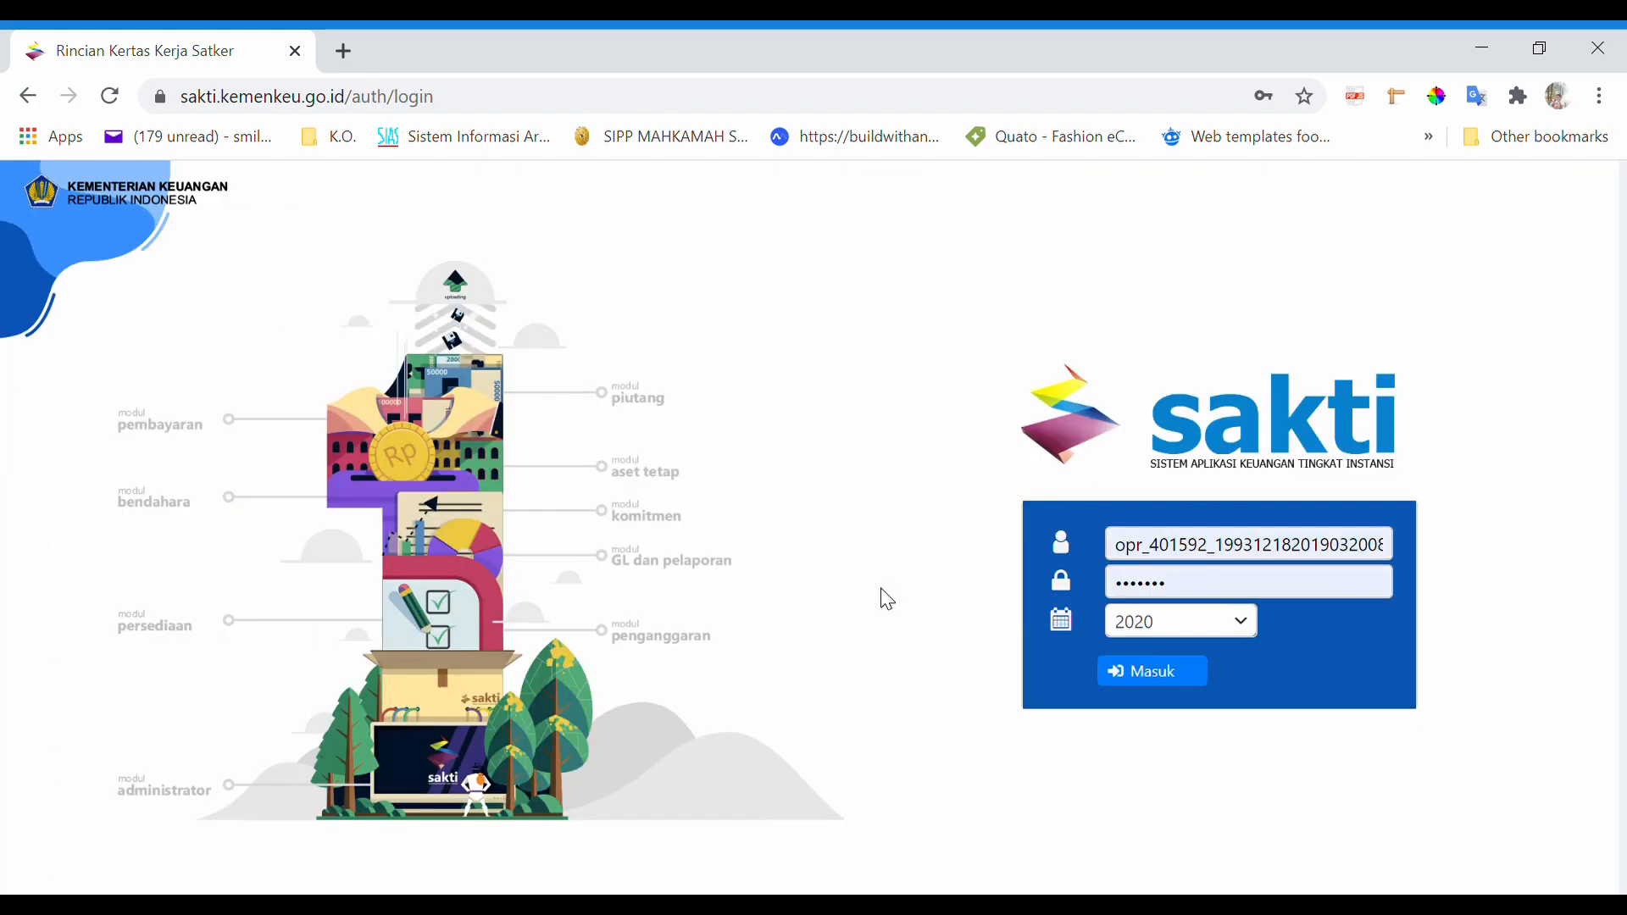
- Sign in to SAKTI with the satker's approver account for budget year 2021
left_click(1170, 555)
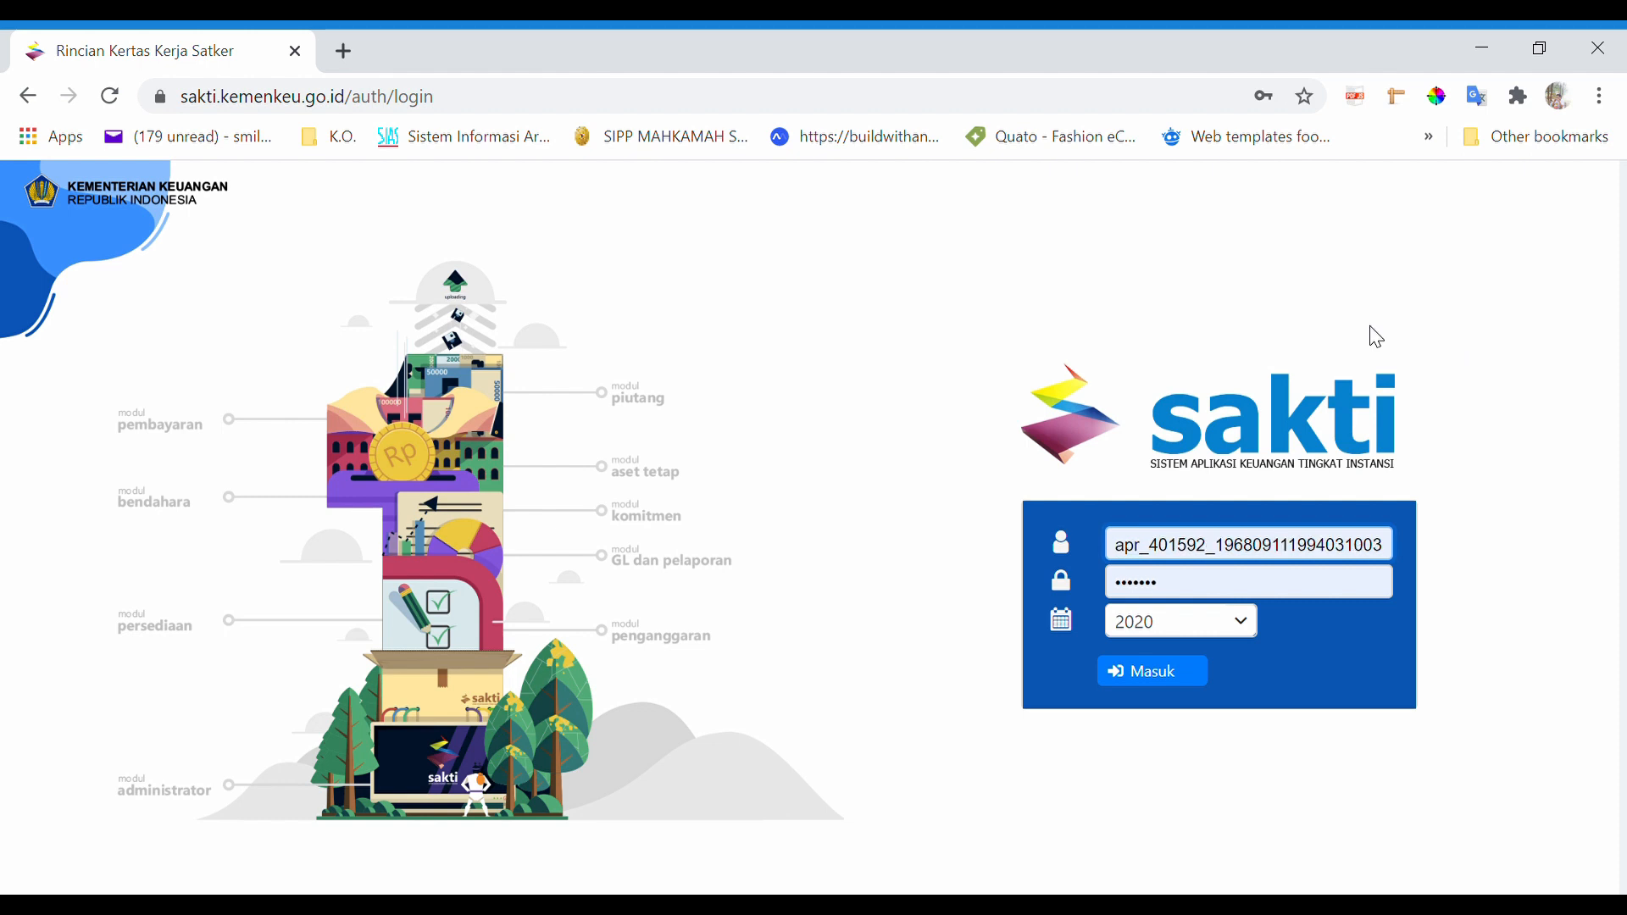
left_click(1277, 331)
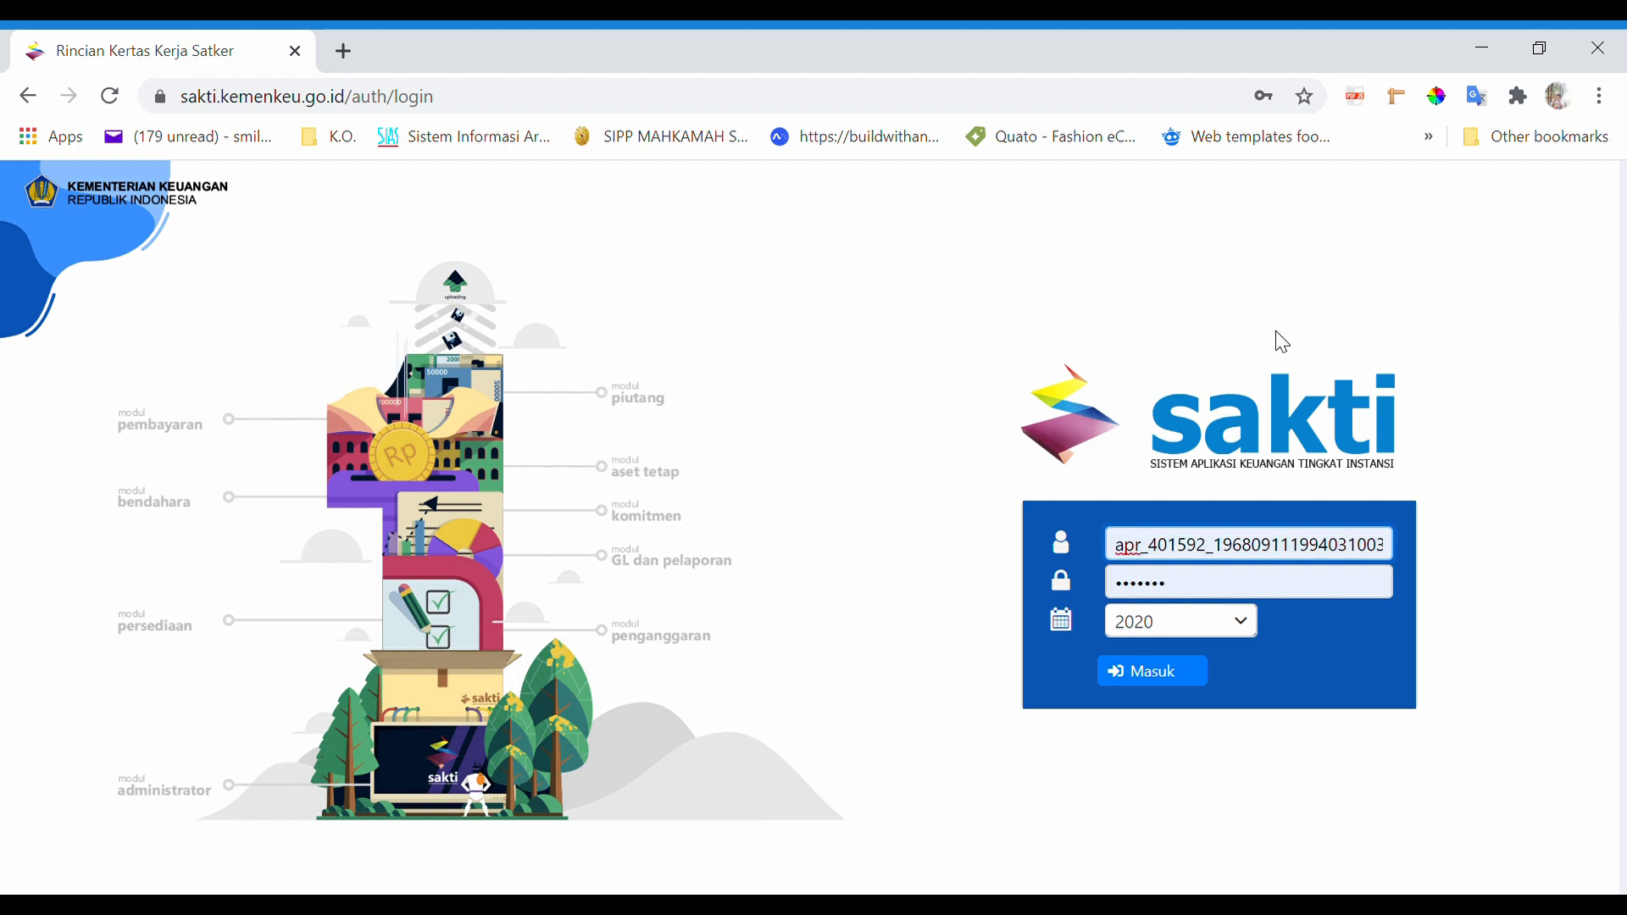
left_click(1162, 645)
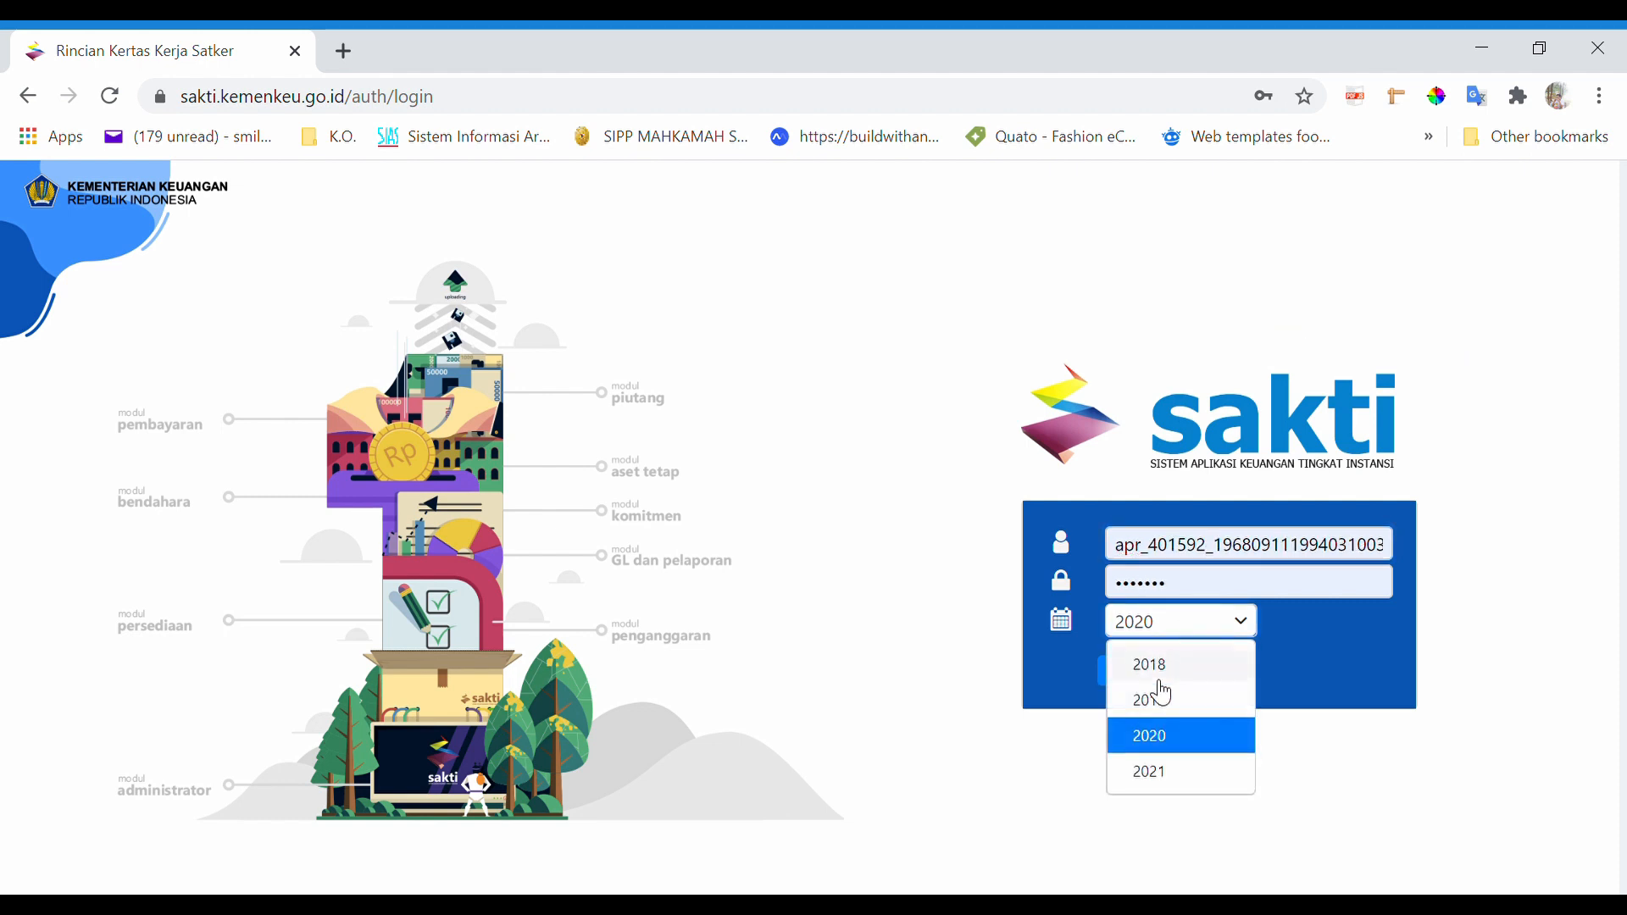
left_click(1161, 775)
left_click(1154, 689)
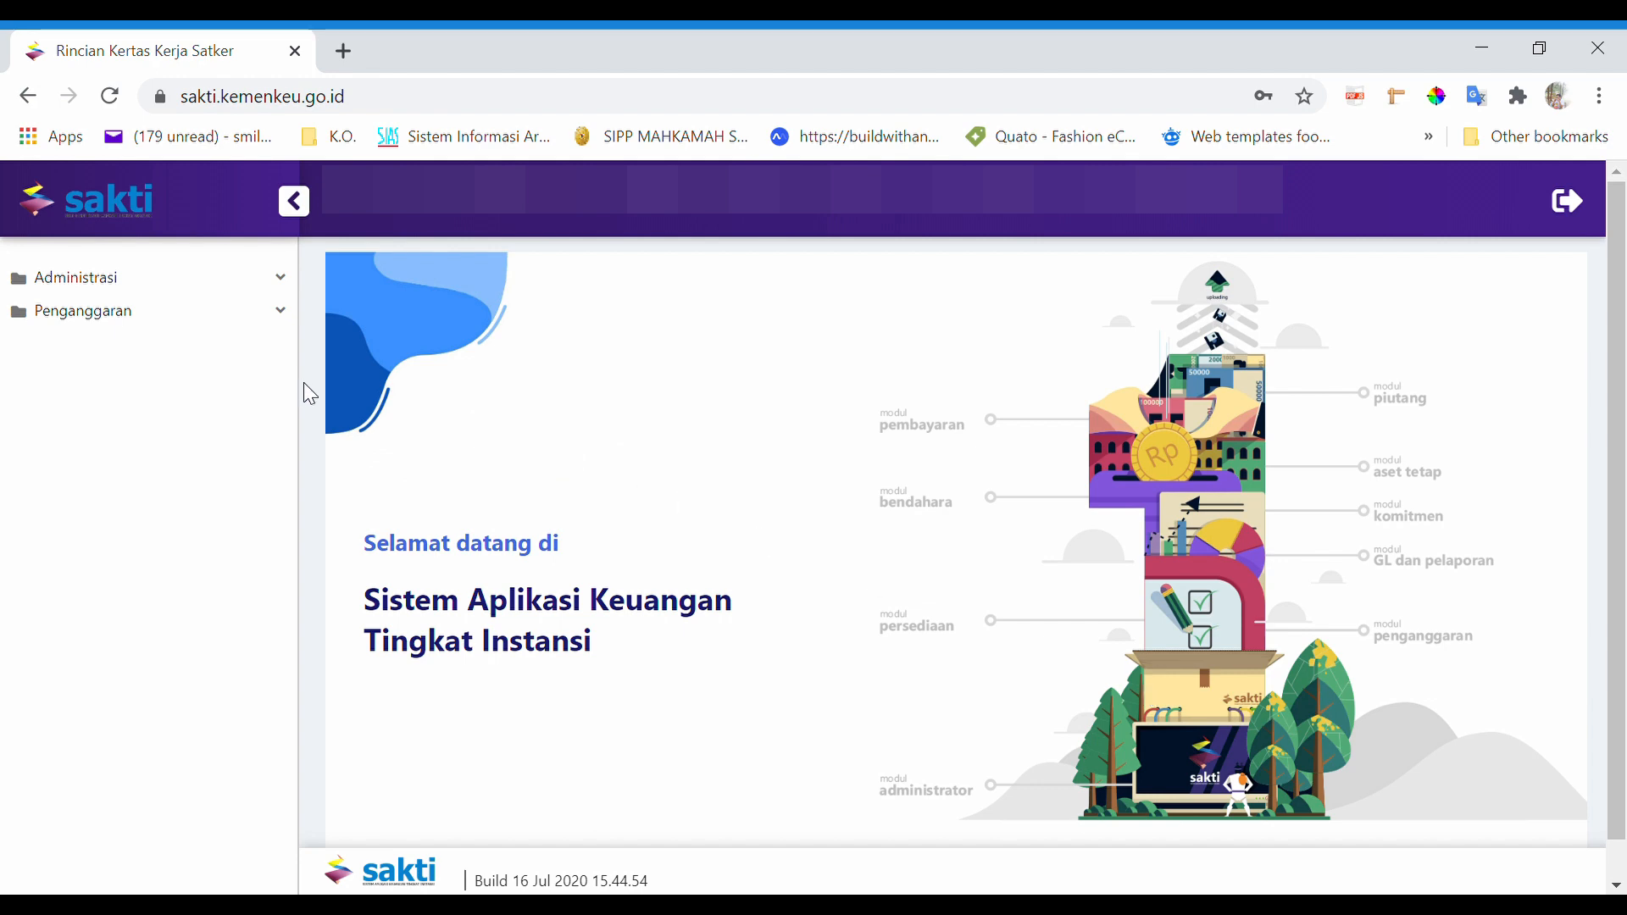
- Open the Monitoring Submit dan Approve Data form in the Penganggaran module
left_click(233, 313)
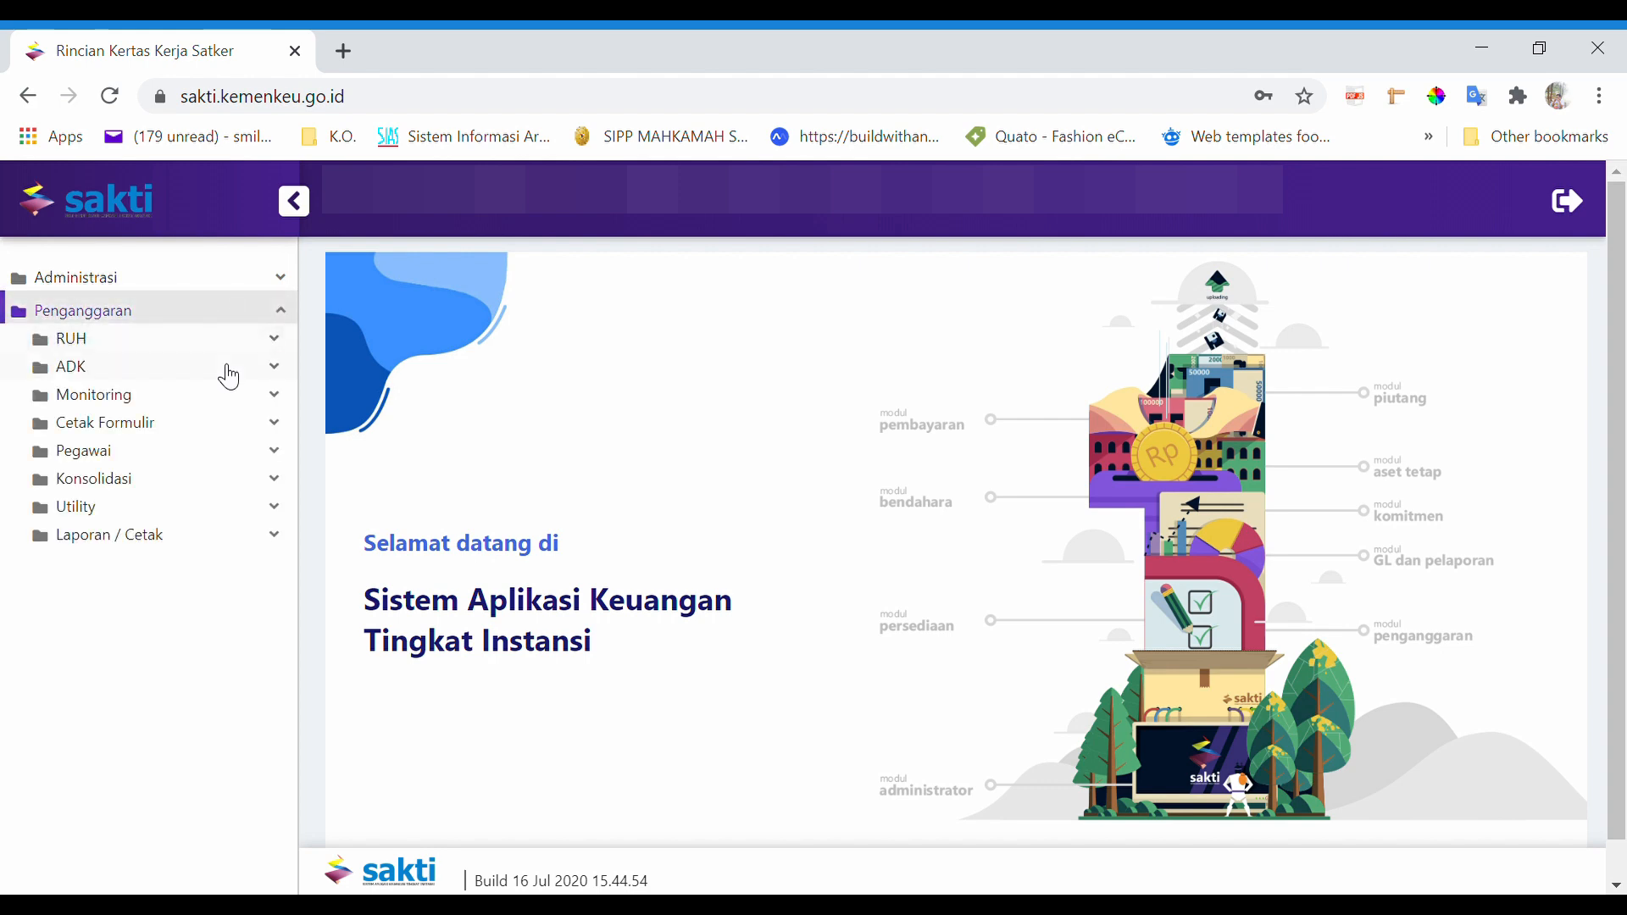
left_click(224, 401)
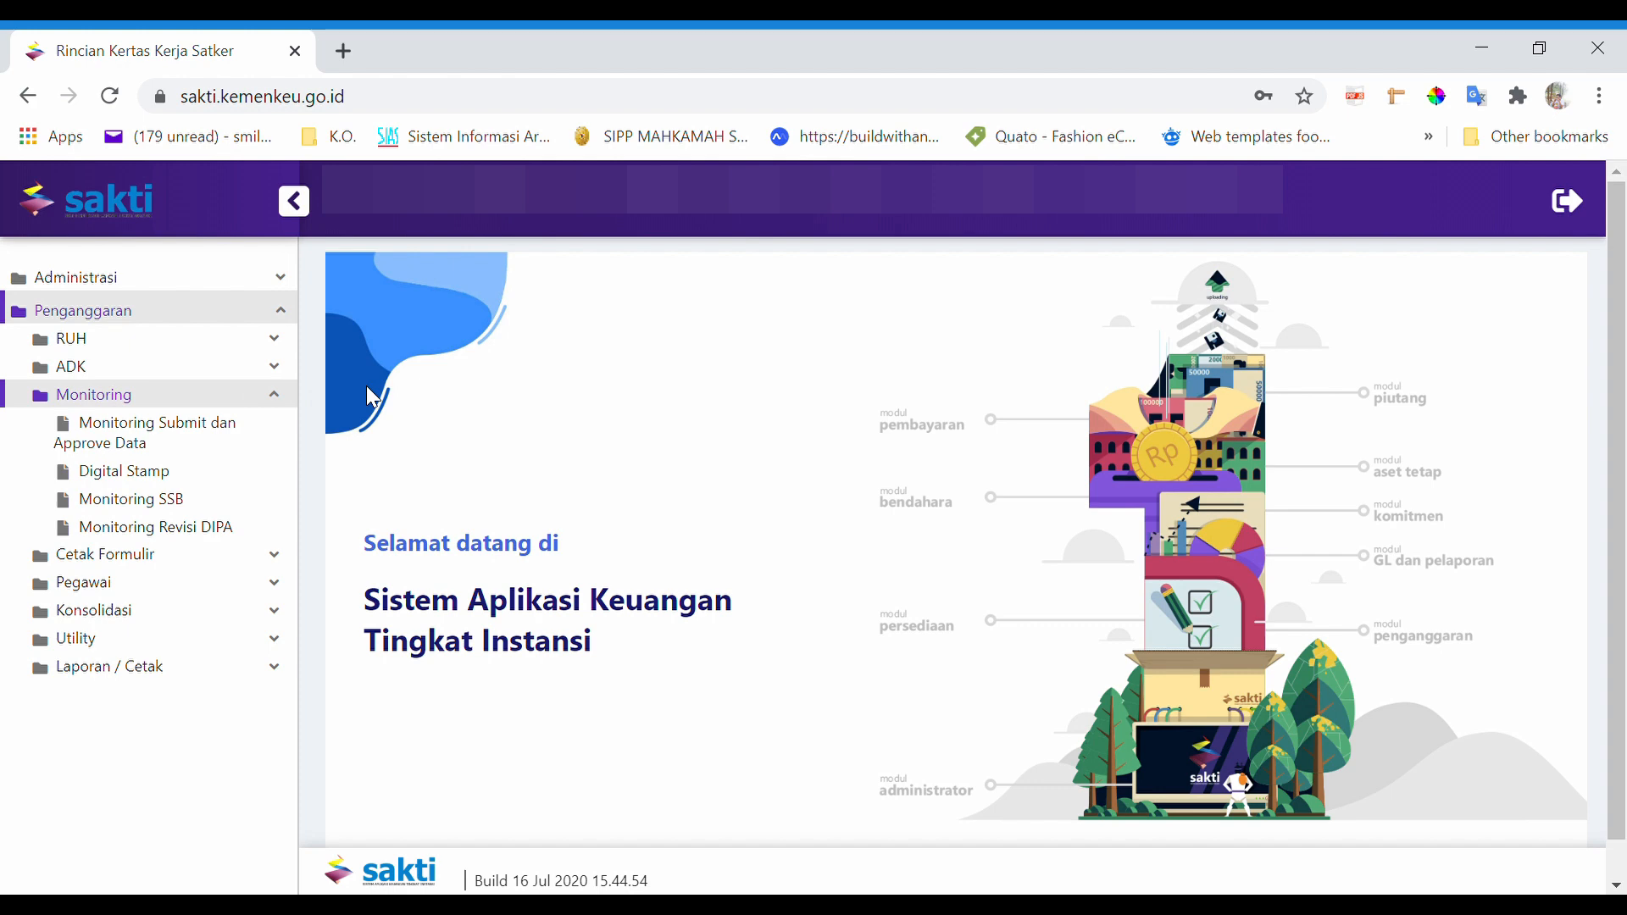
left_click(222, 434)
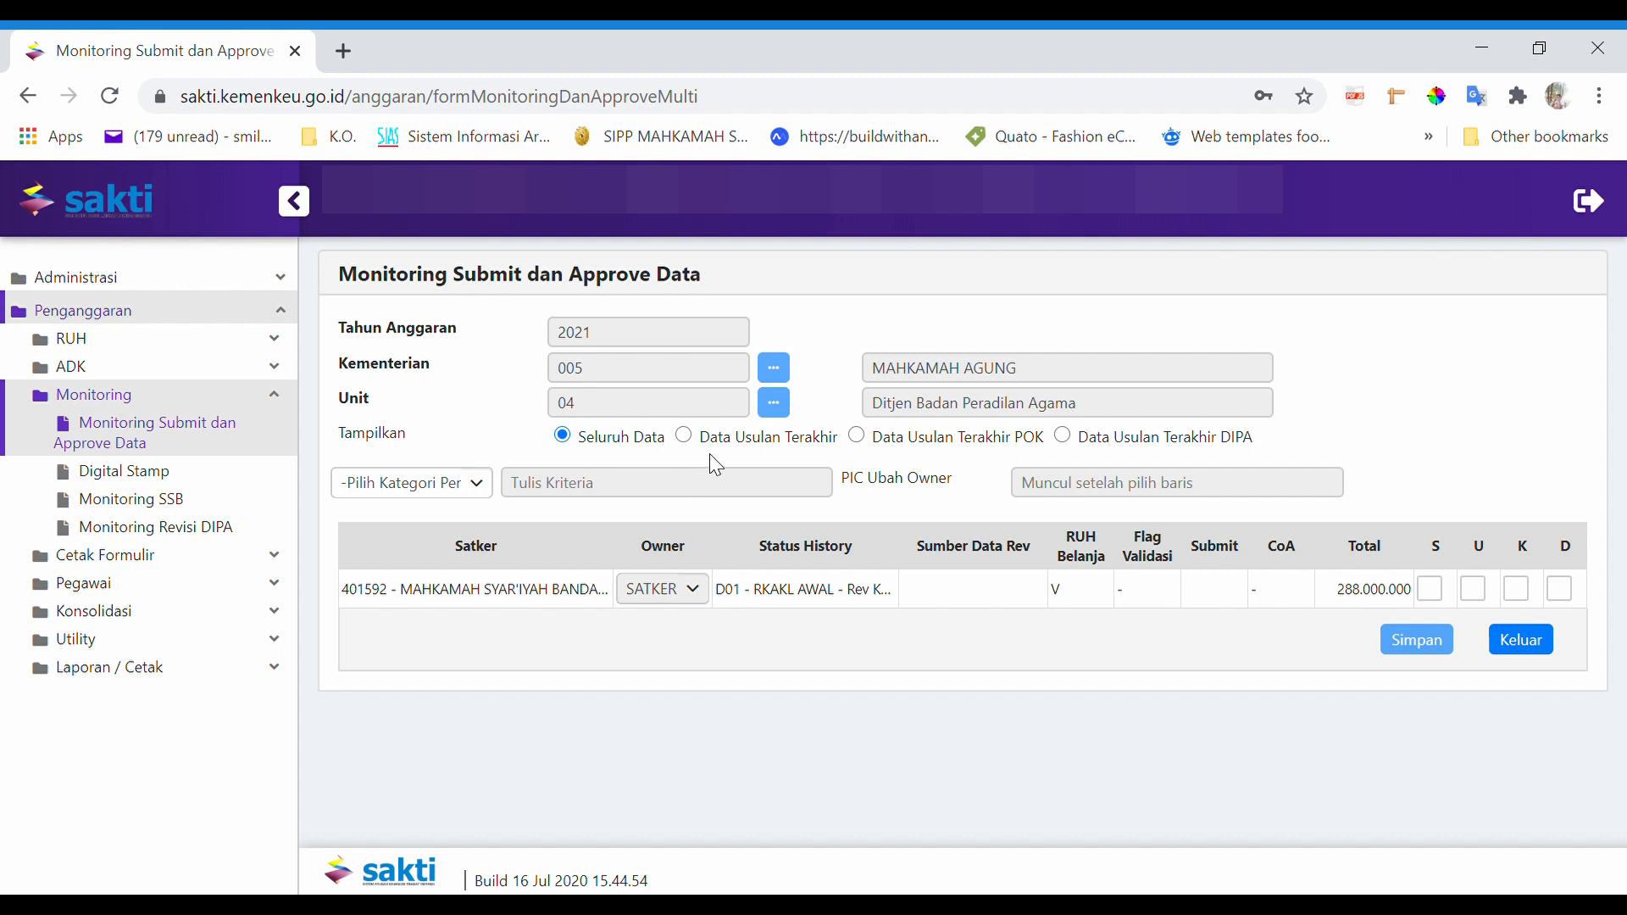
- Filter the monitoring list to Data Usulan Terakhir, try the Owner and S approval controls for satker 401592, and leave without saving
left_click(691, 598)
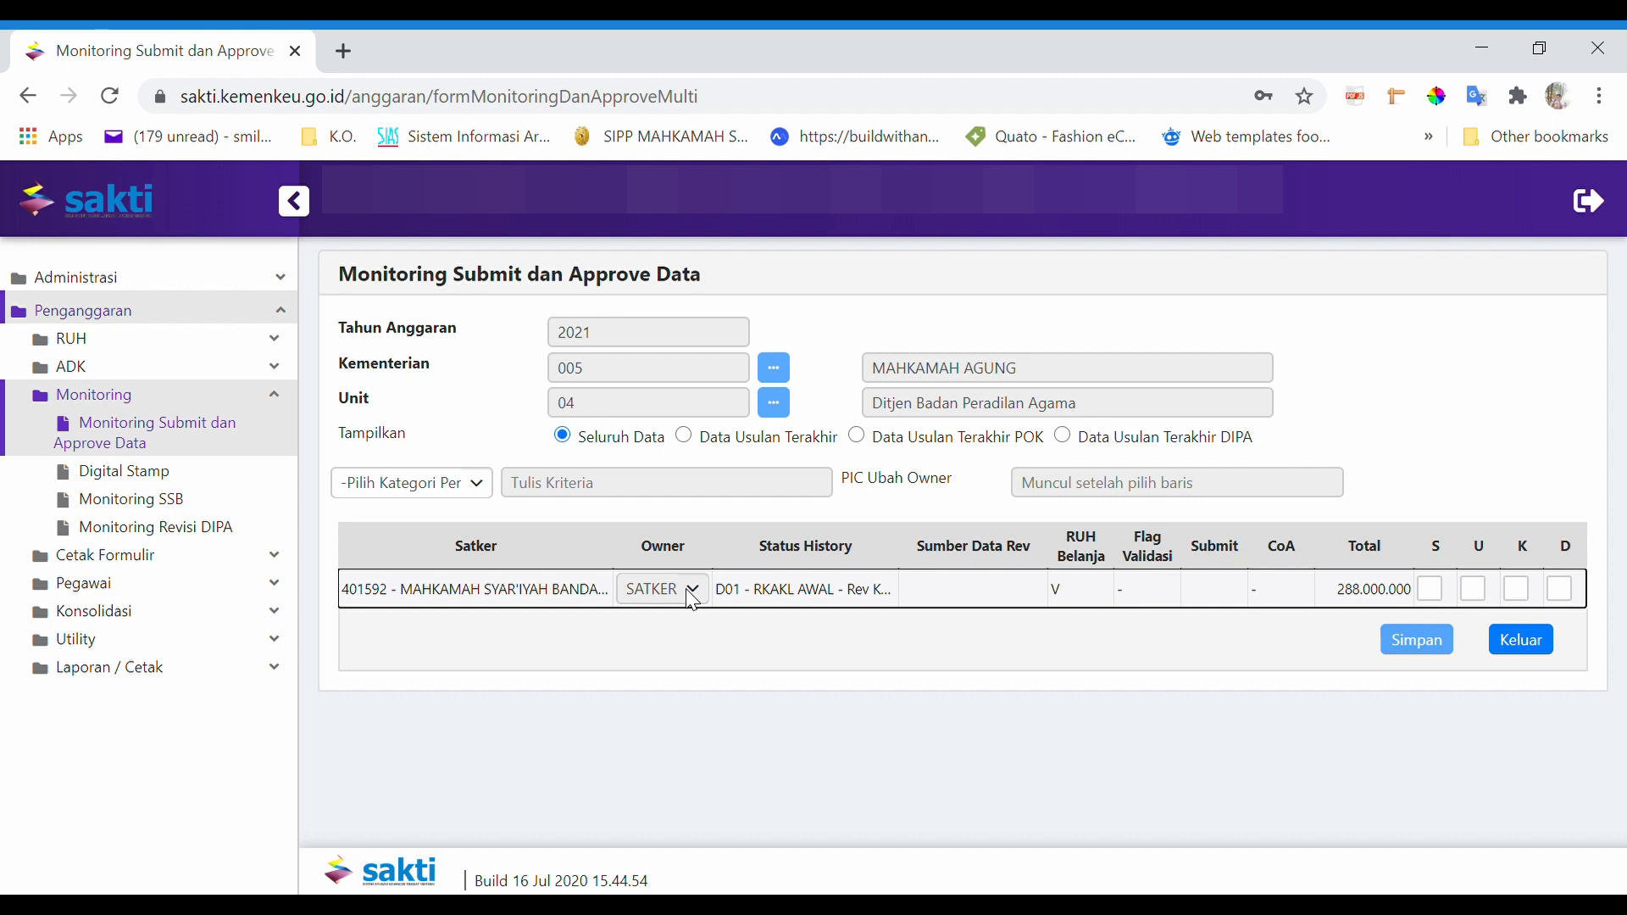
left_click(684, 437)
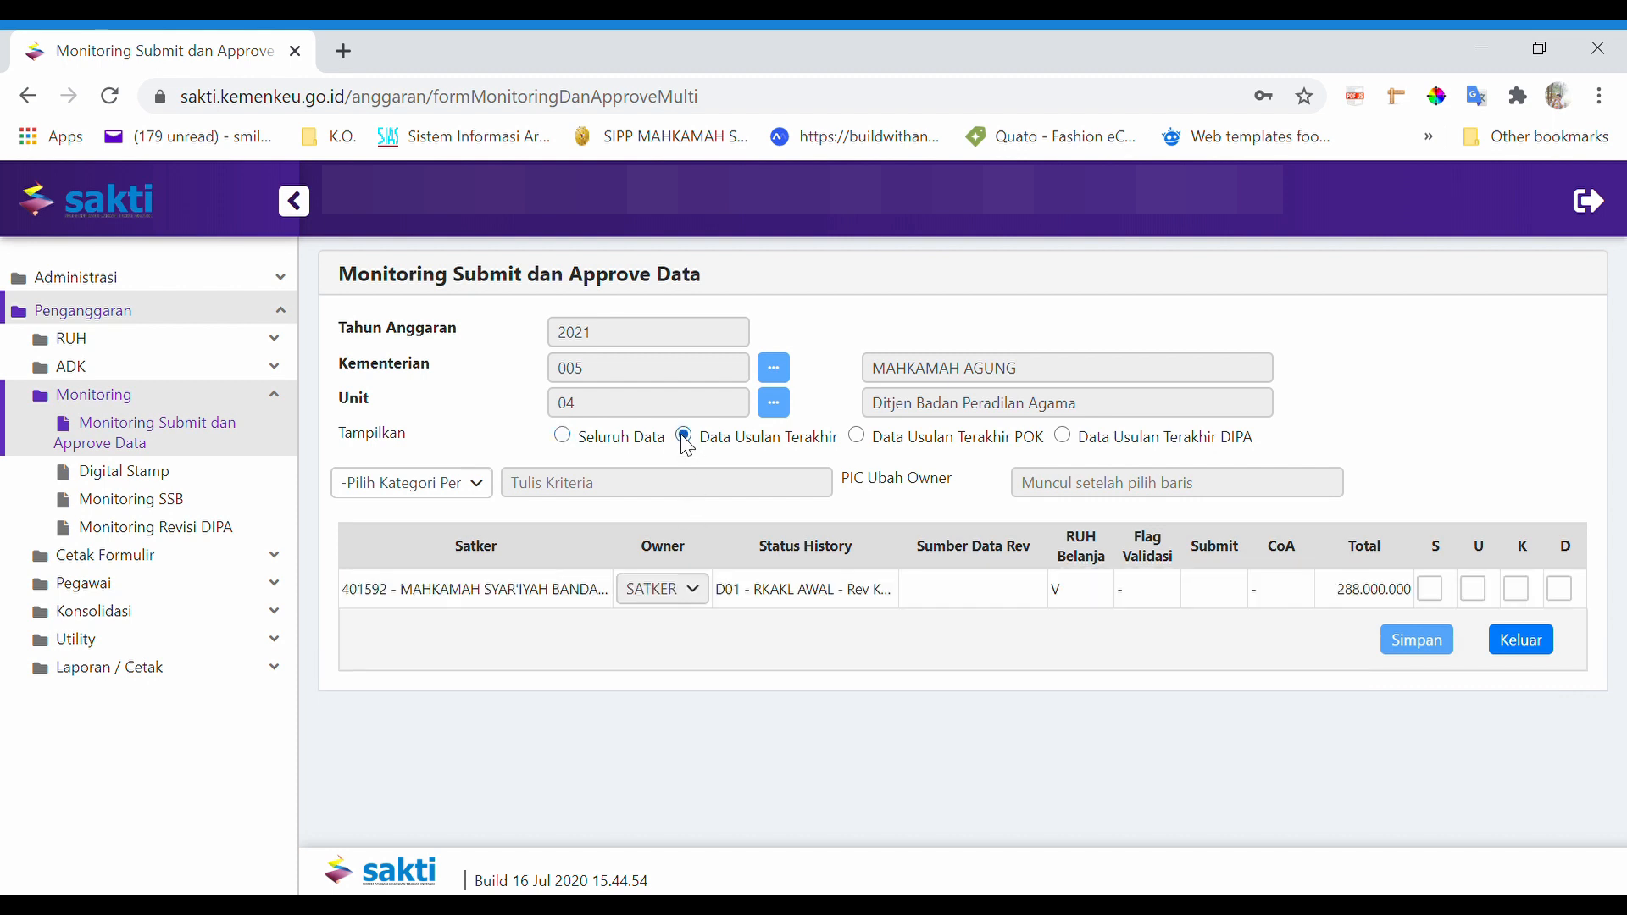
left_click(696, 597)
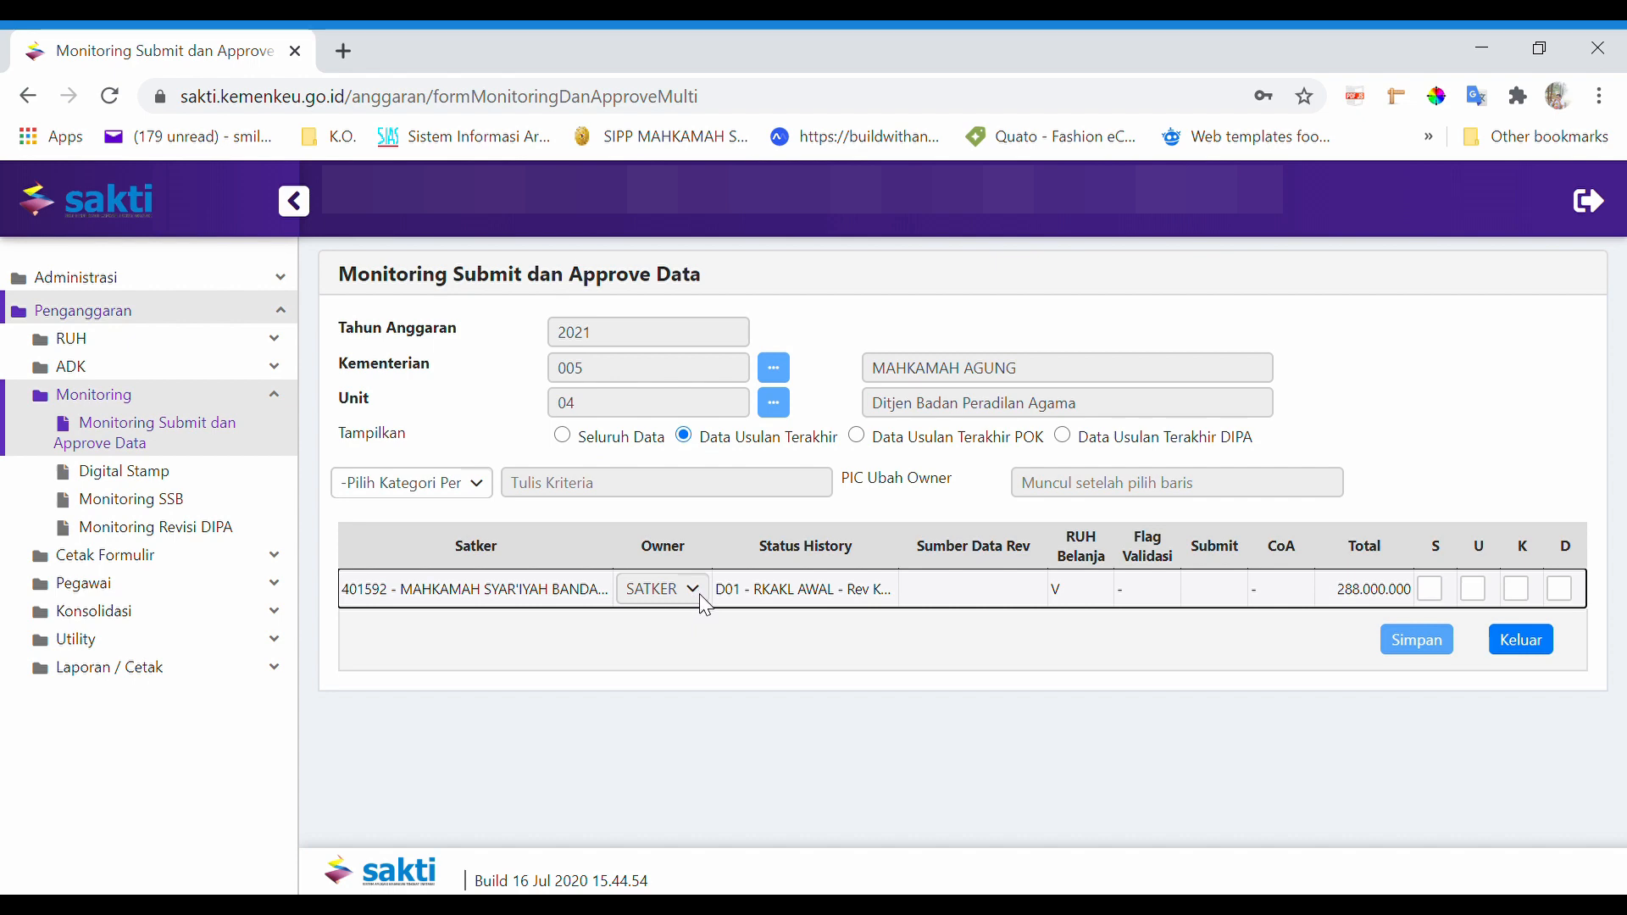
left_click(1432, 591)
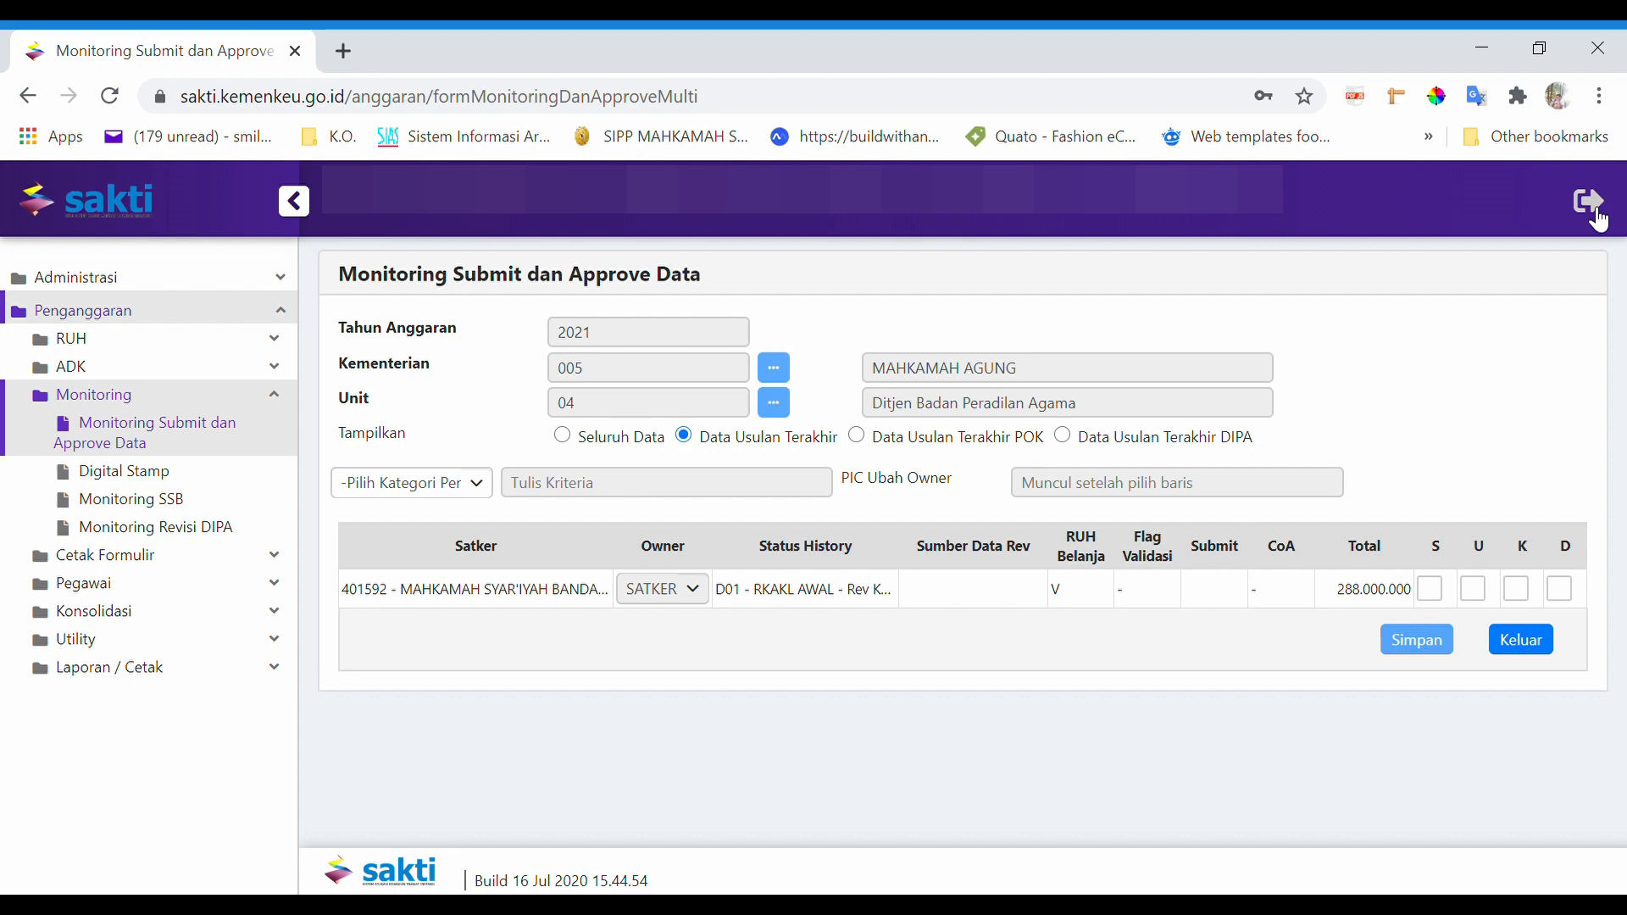
left_click(1520, 647)
left_click(873, 583)
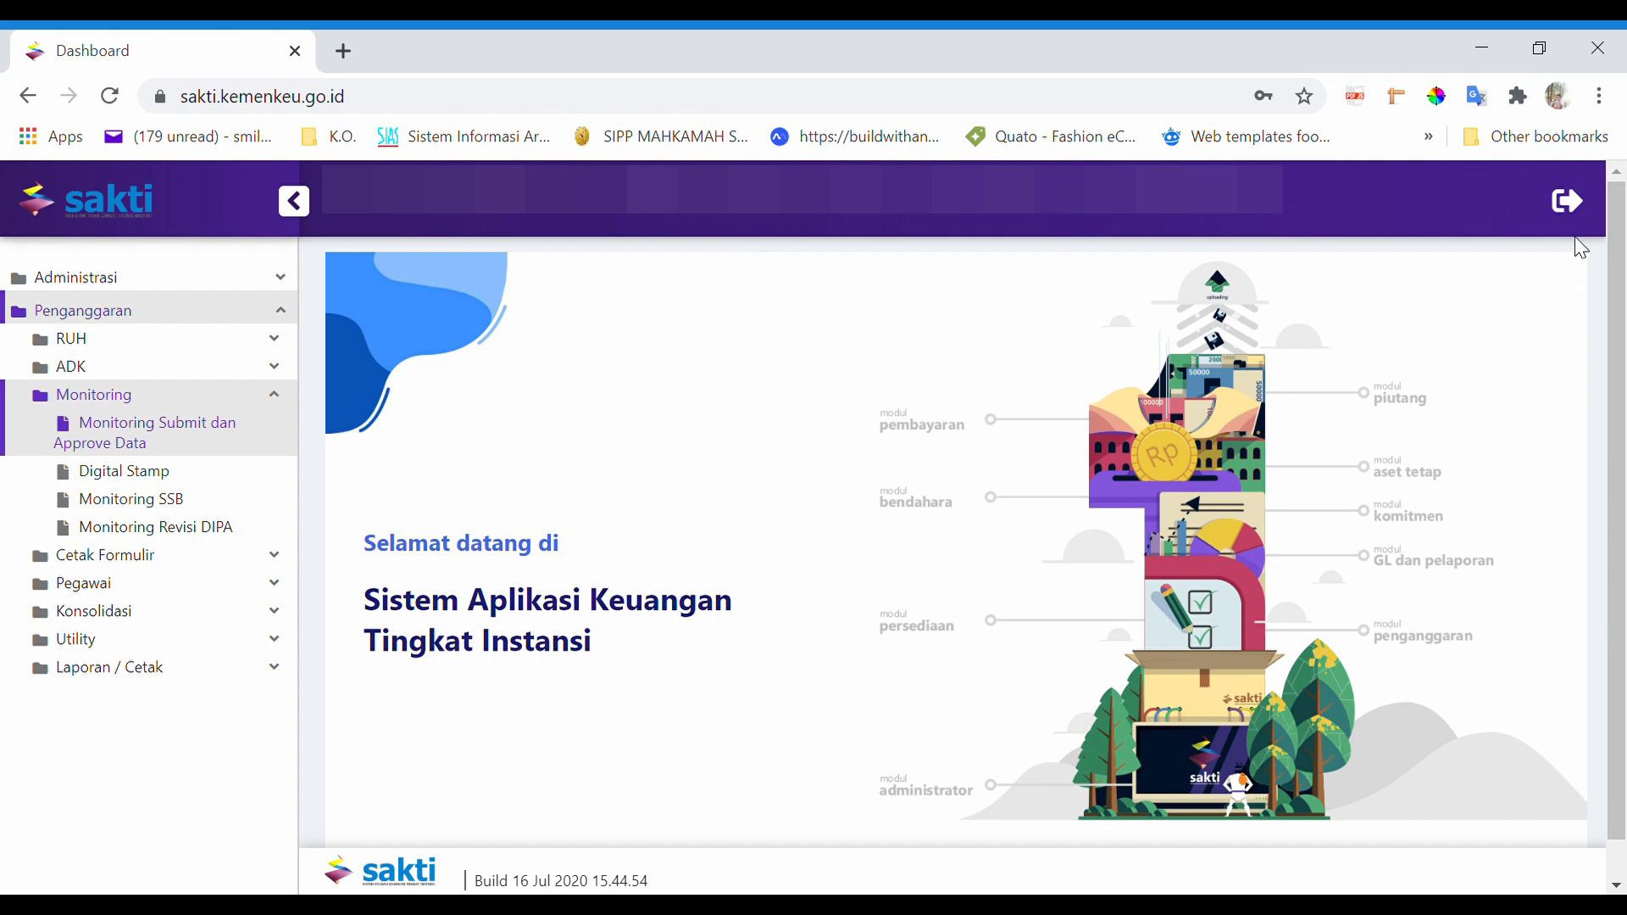
- Log out of the approver account and sign back in with the operator account for budget year 2021
left_click(1578, 202)
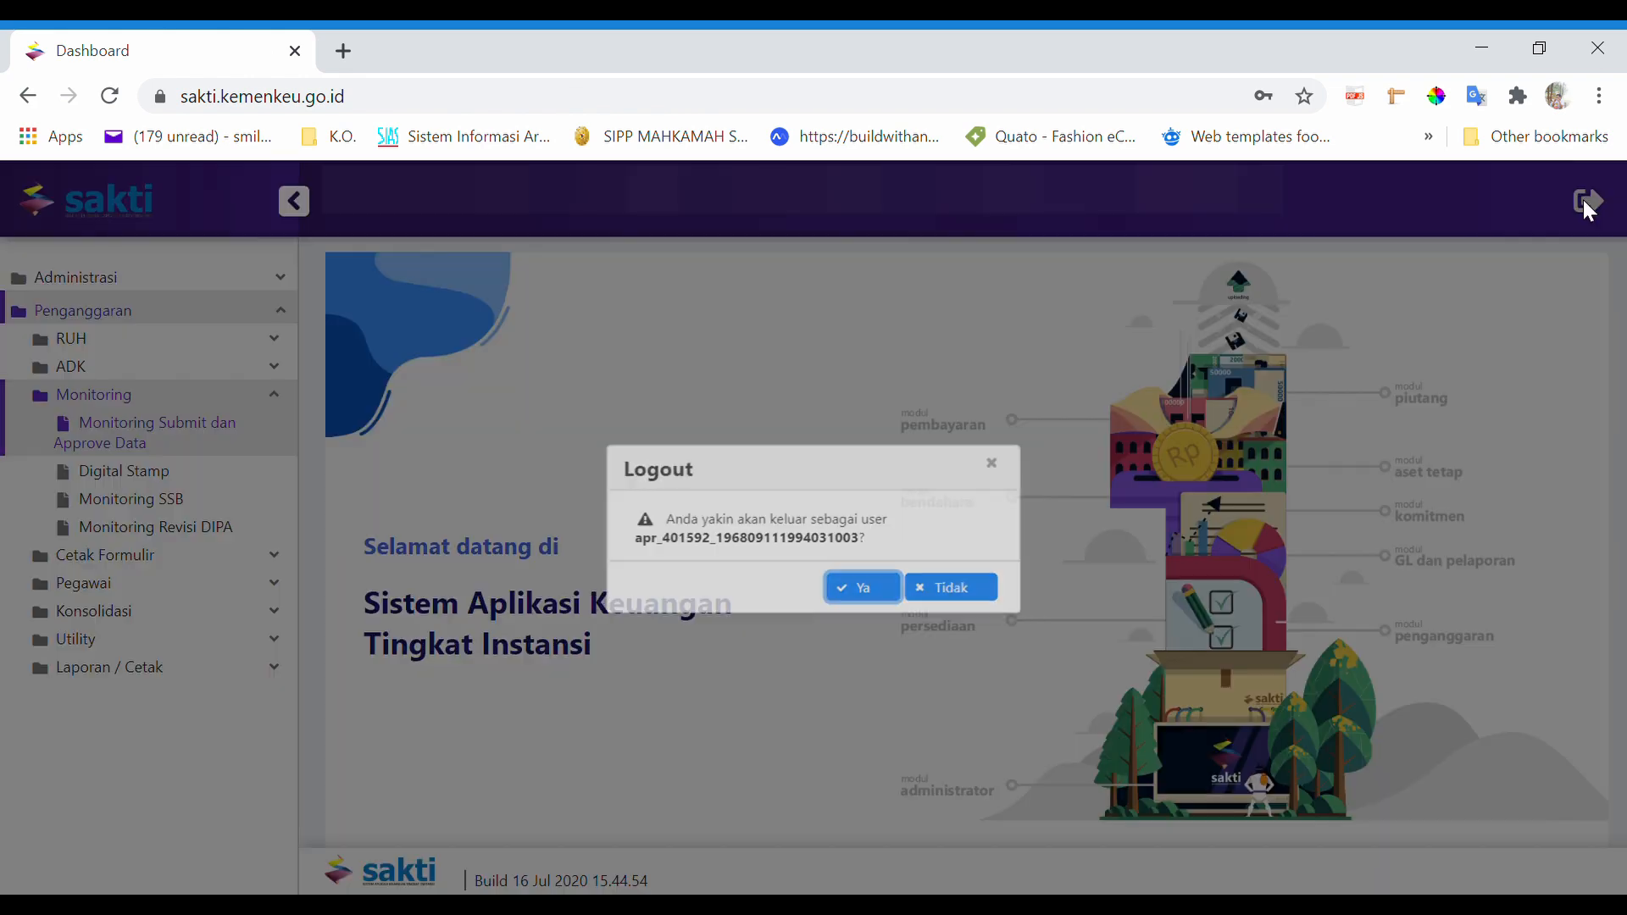
left_click(852, 607)
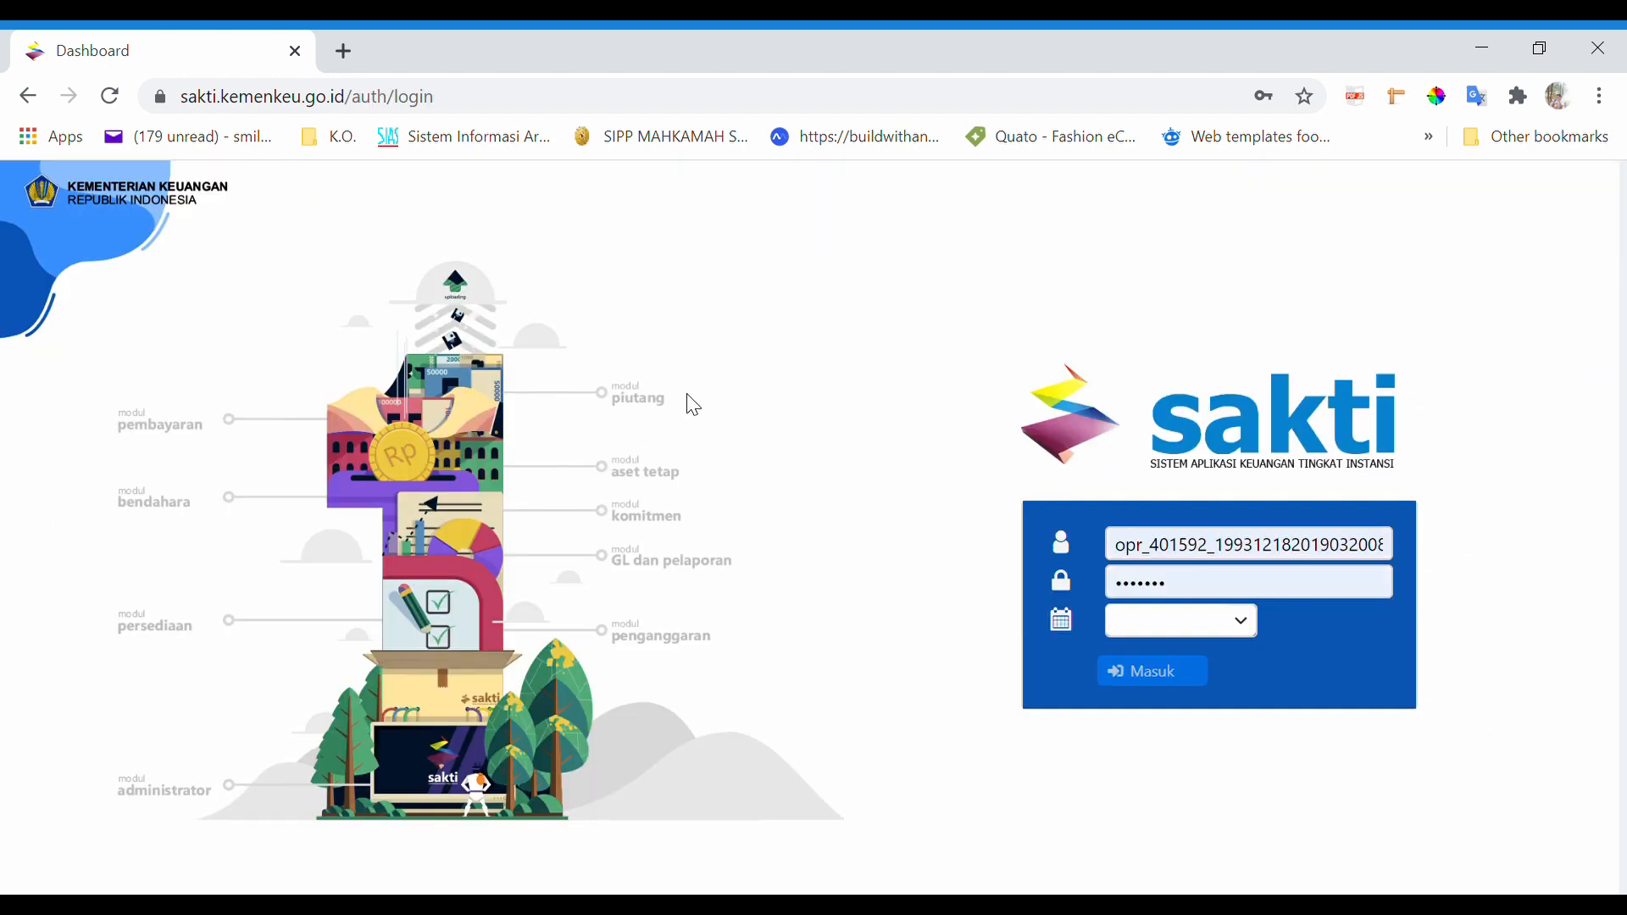
left_click(1199, 549)
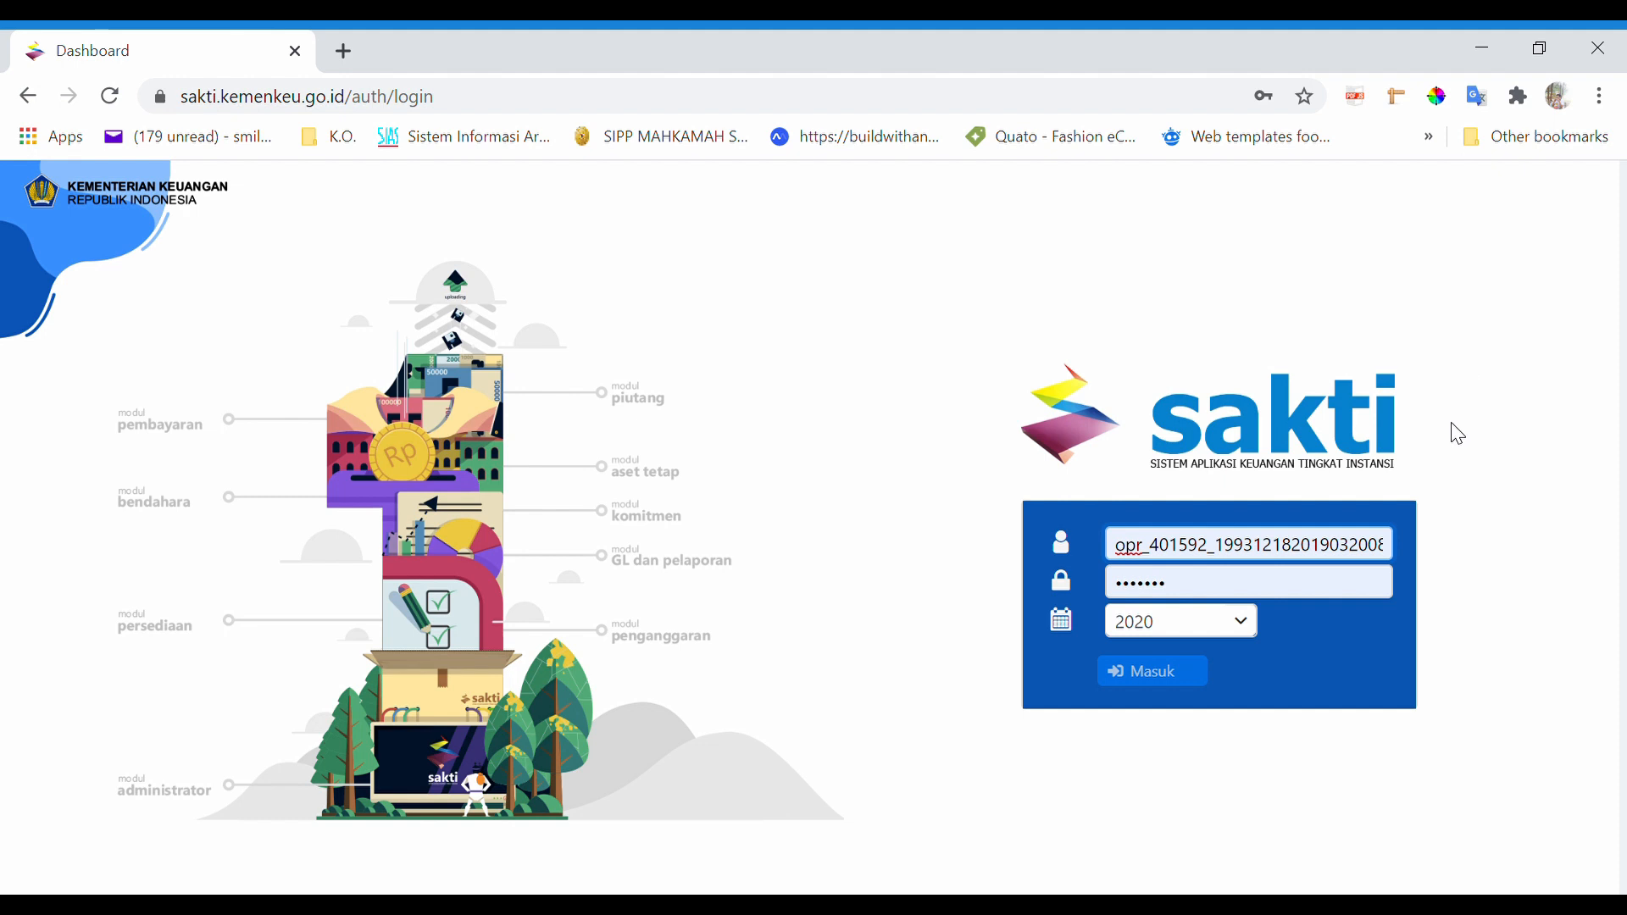
key("BackSpace")
type("1")
key("Down")
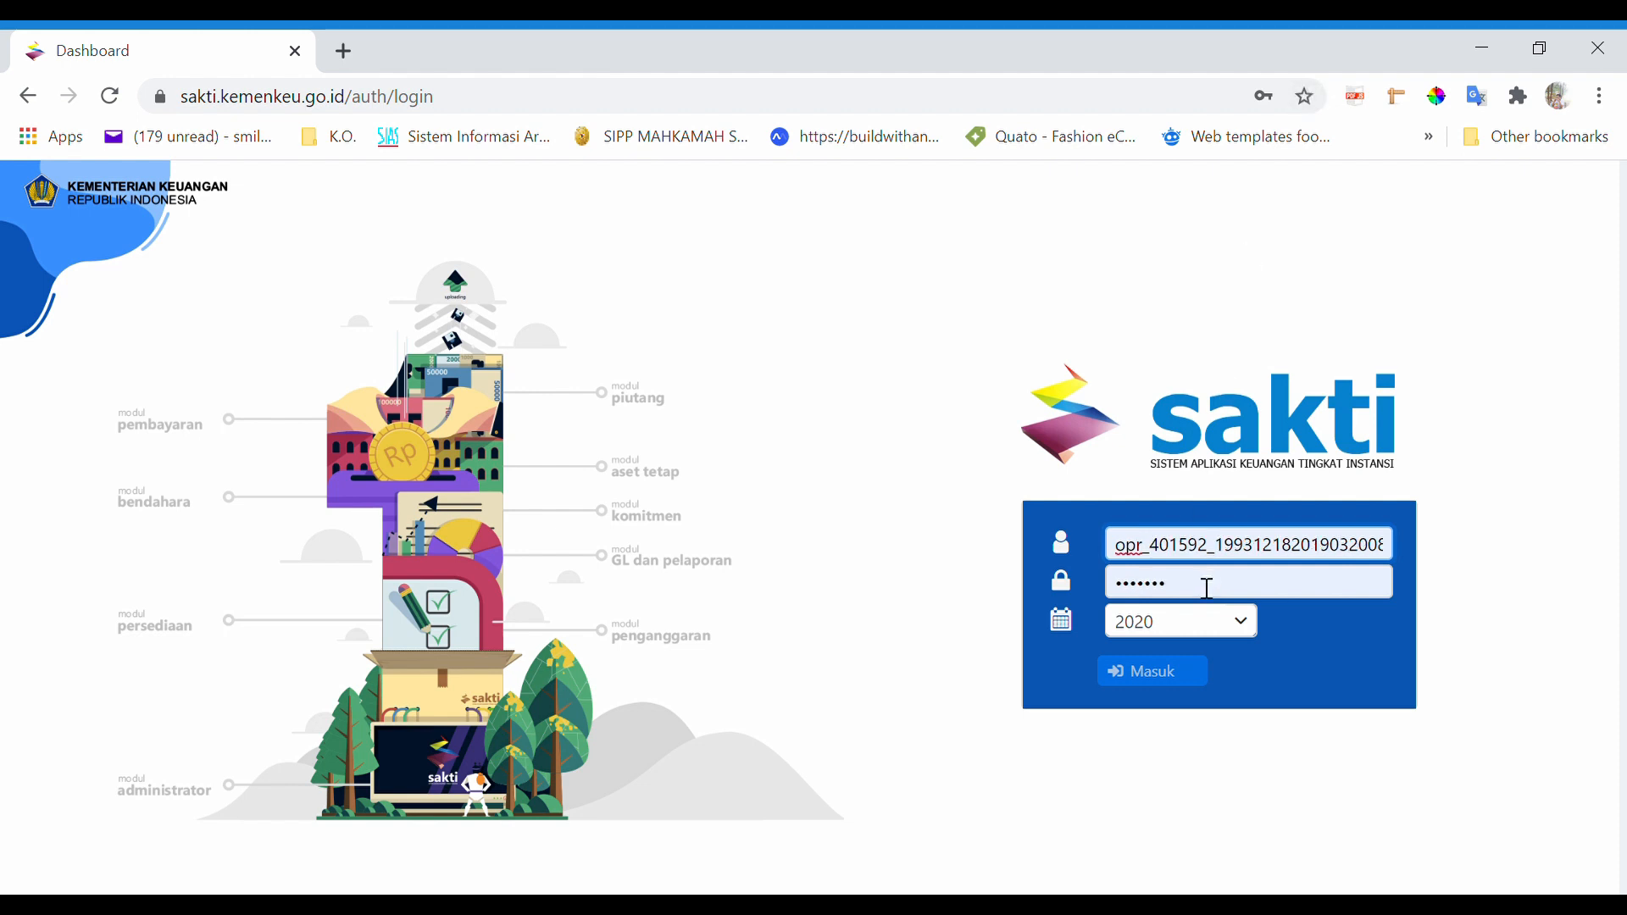
left_click(1197, 626)
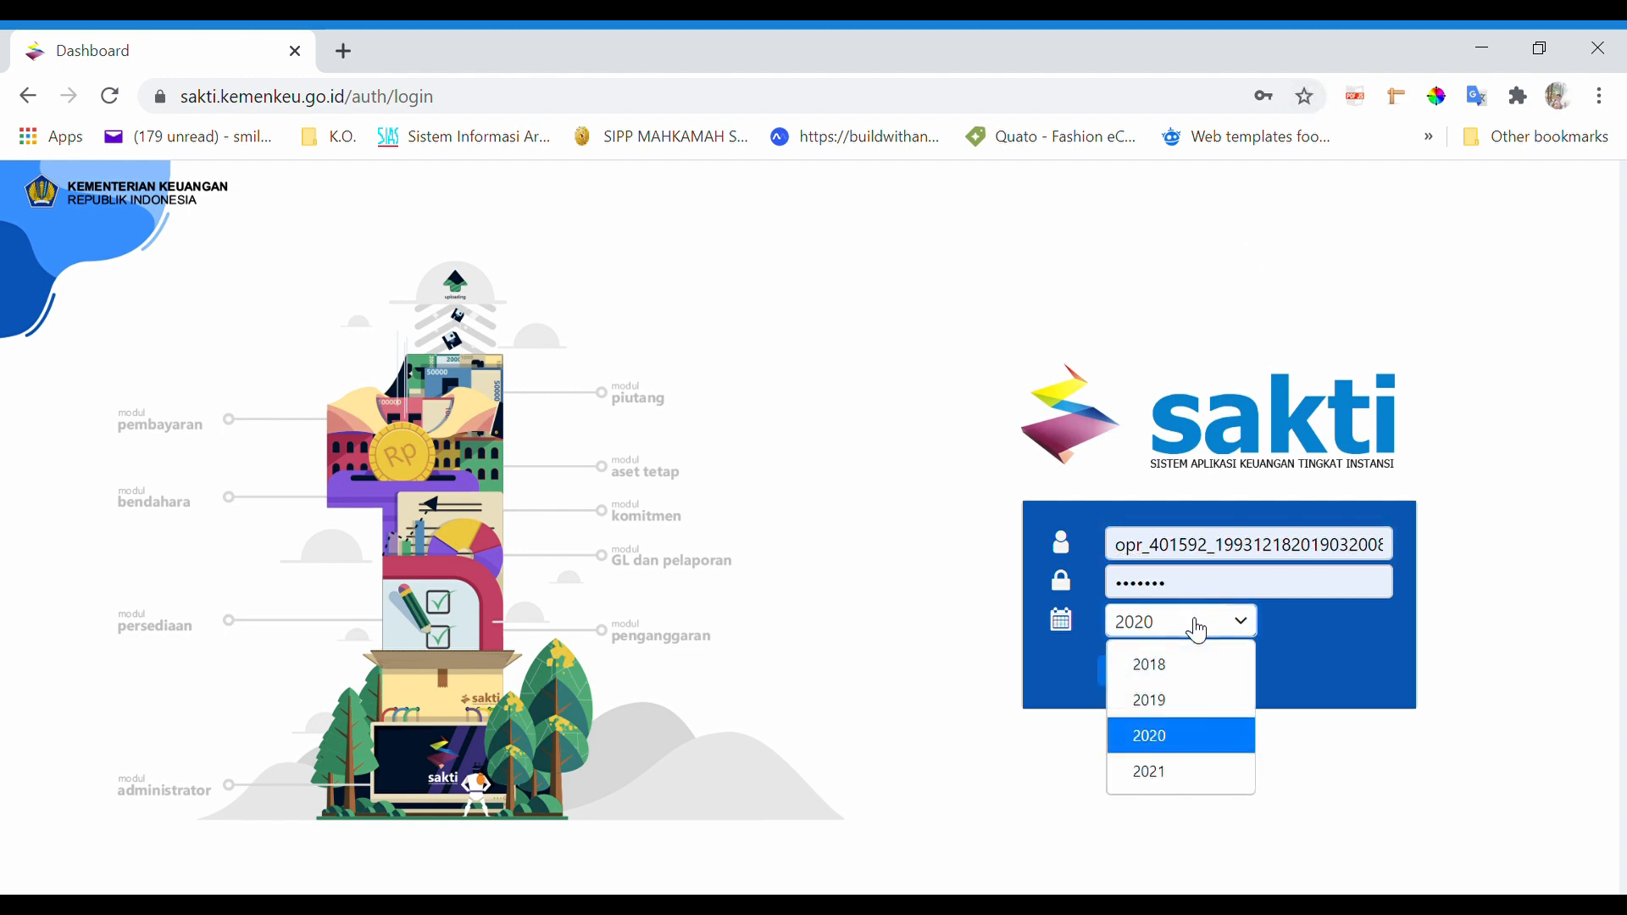
left_click(1151, 773)
left_click(1159, 674)
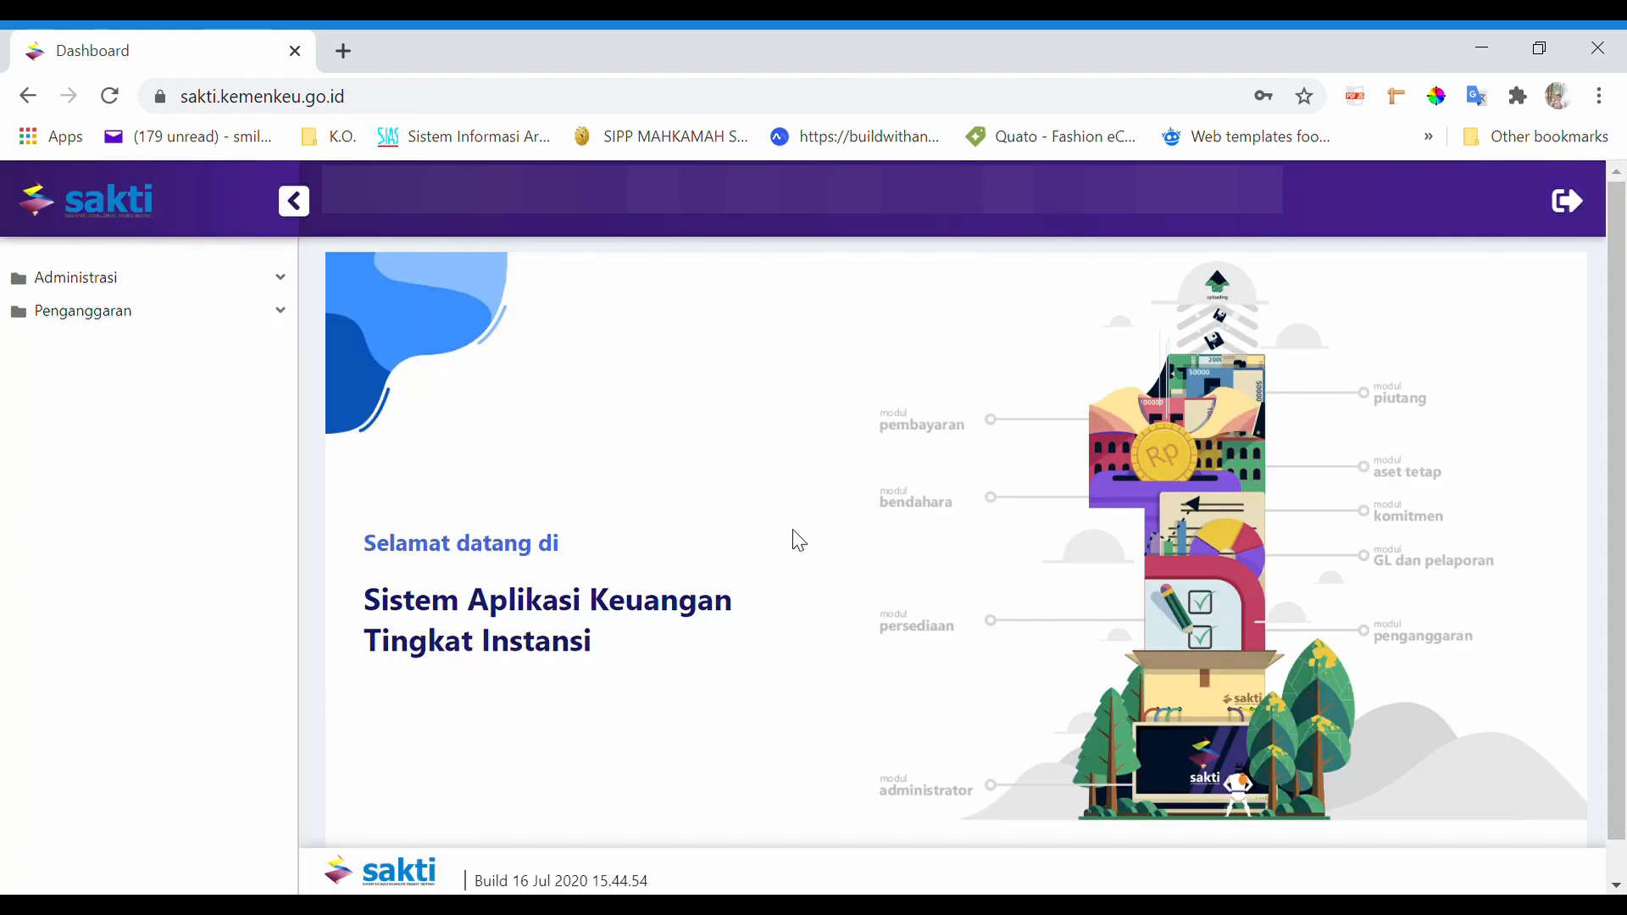
- Open the Belanja Redesain form under RUH in the Penganggaran module
left_click(191, 318)
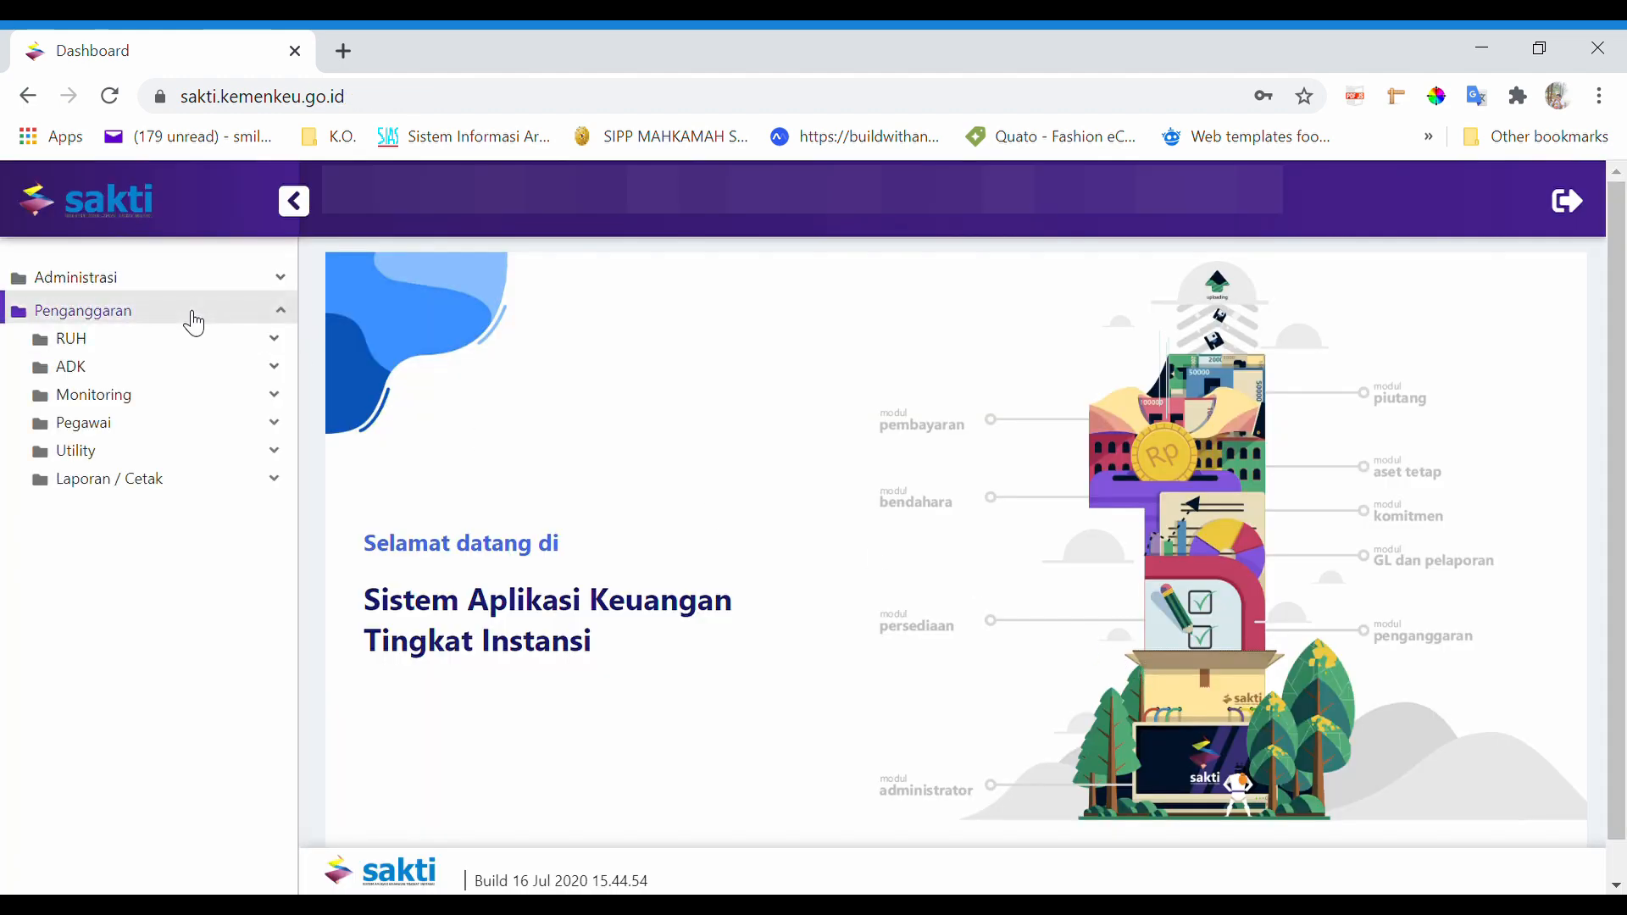
left_click(180, 343)
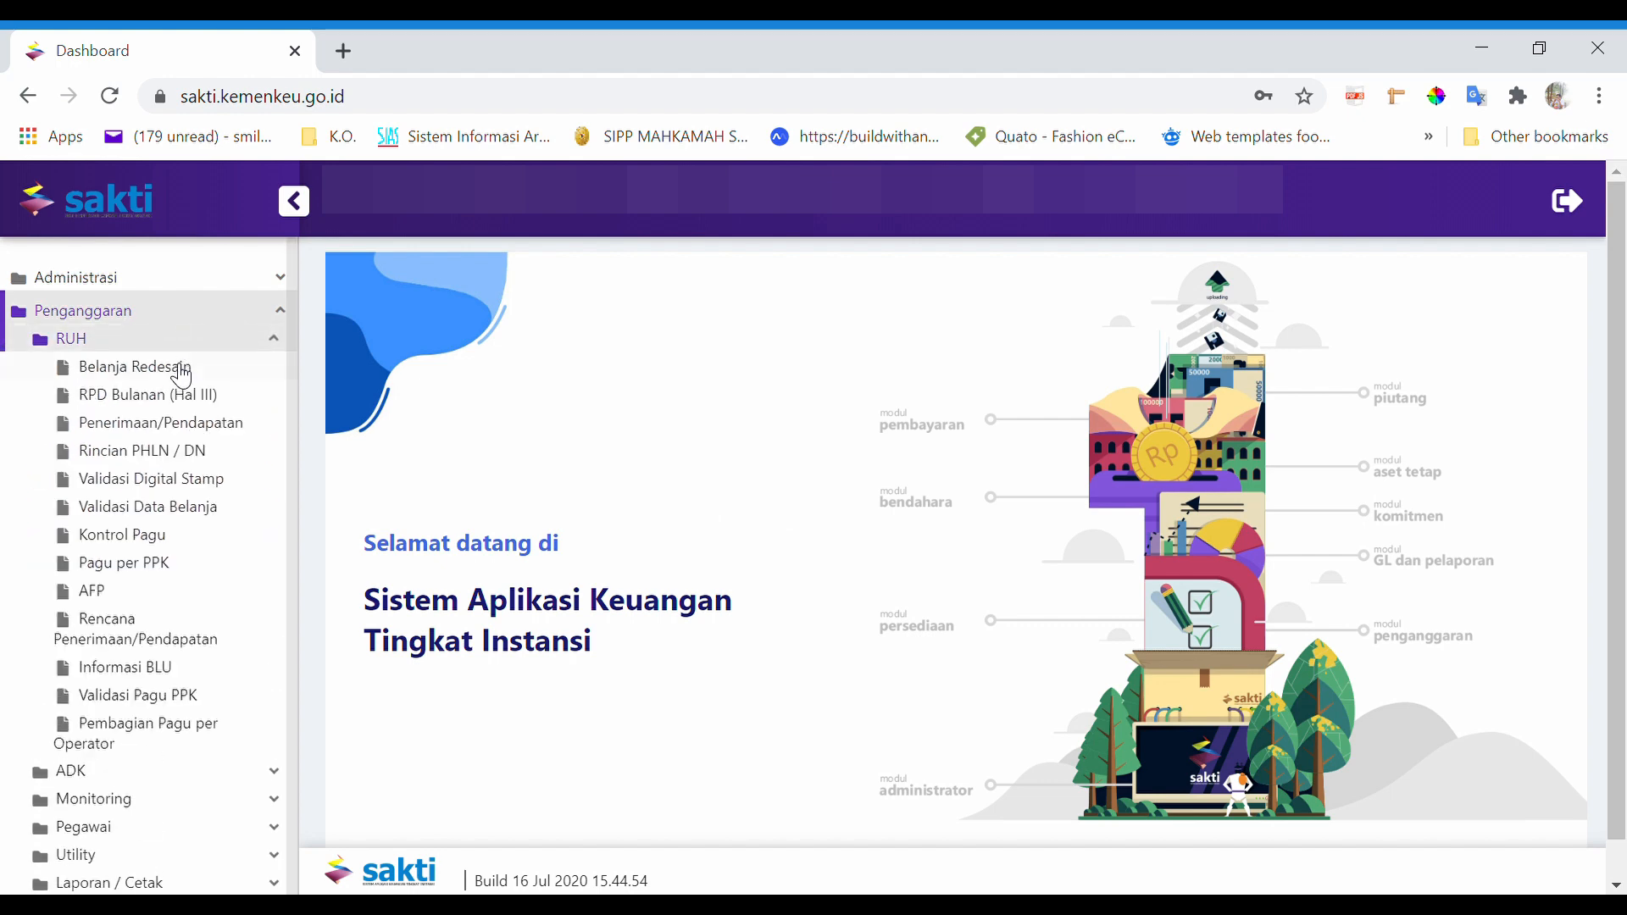
left_click(181, 373)
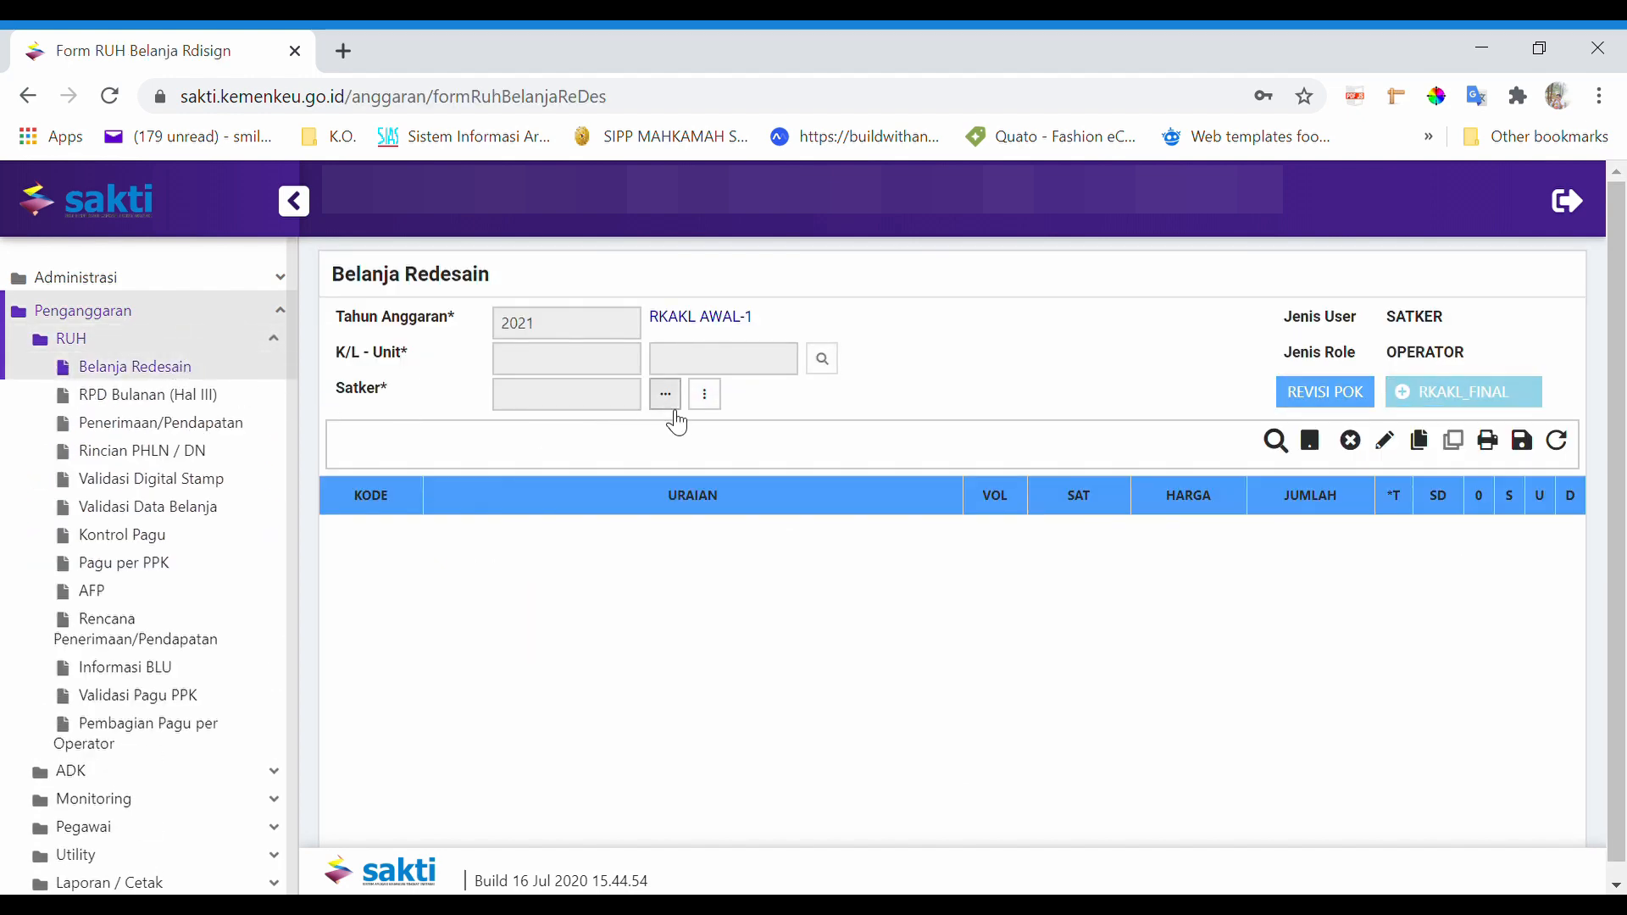
- Choose satker 401592 MAHKAMAH SYAR'IYAH BANDA ACEH and mark KROs 1053.006, 1053.007 and 1053.BCA for display
left_click(700, 400)
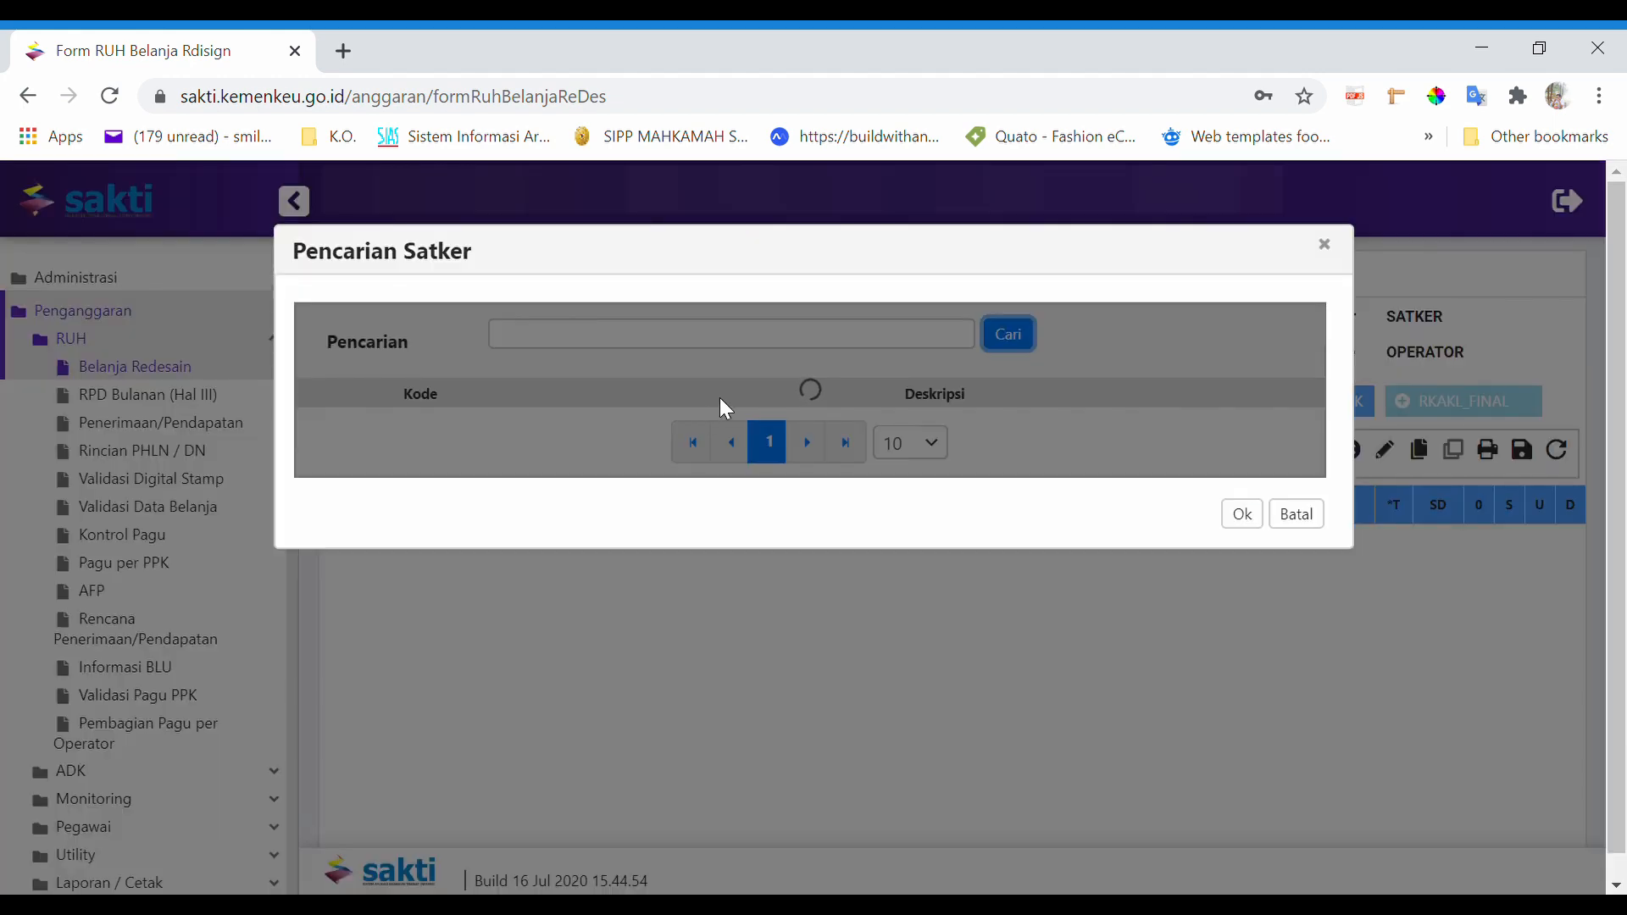
left_click(912, 428)
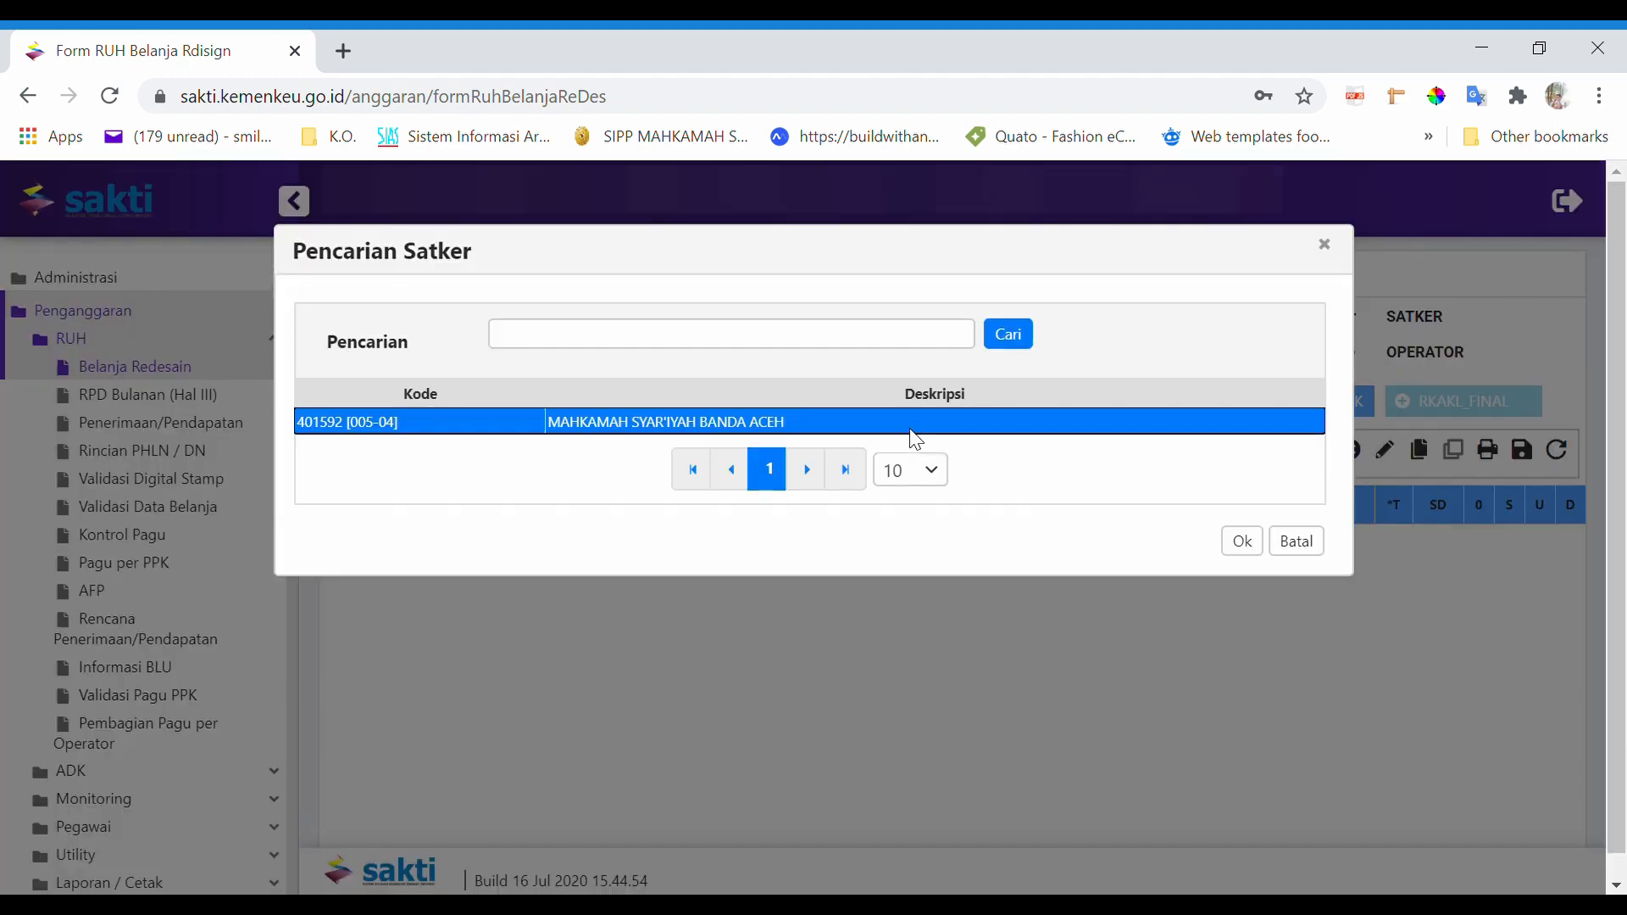
left_click(1245, 543)
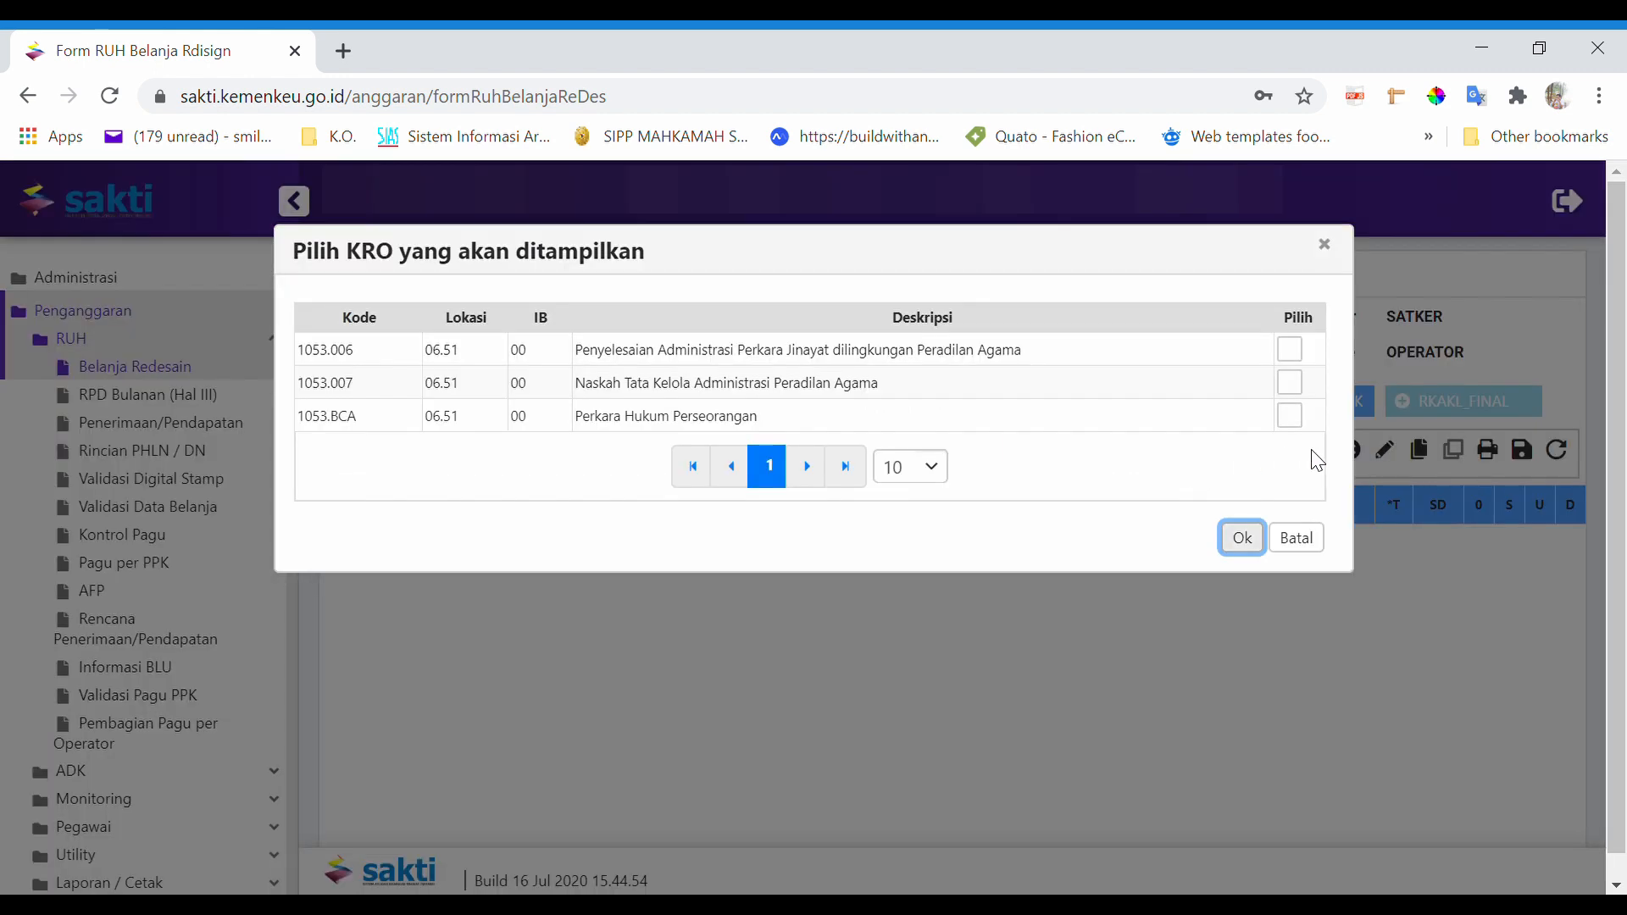
left_click(1298, 348)
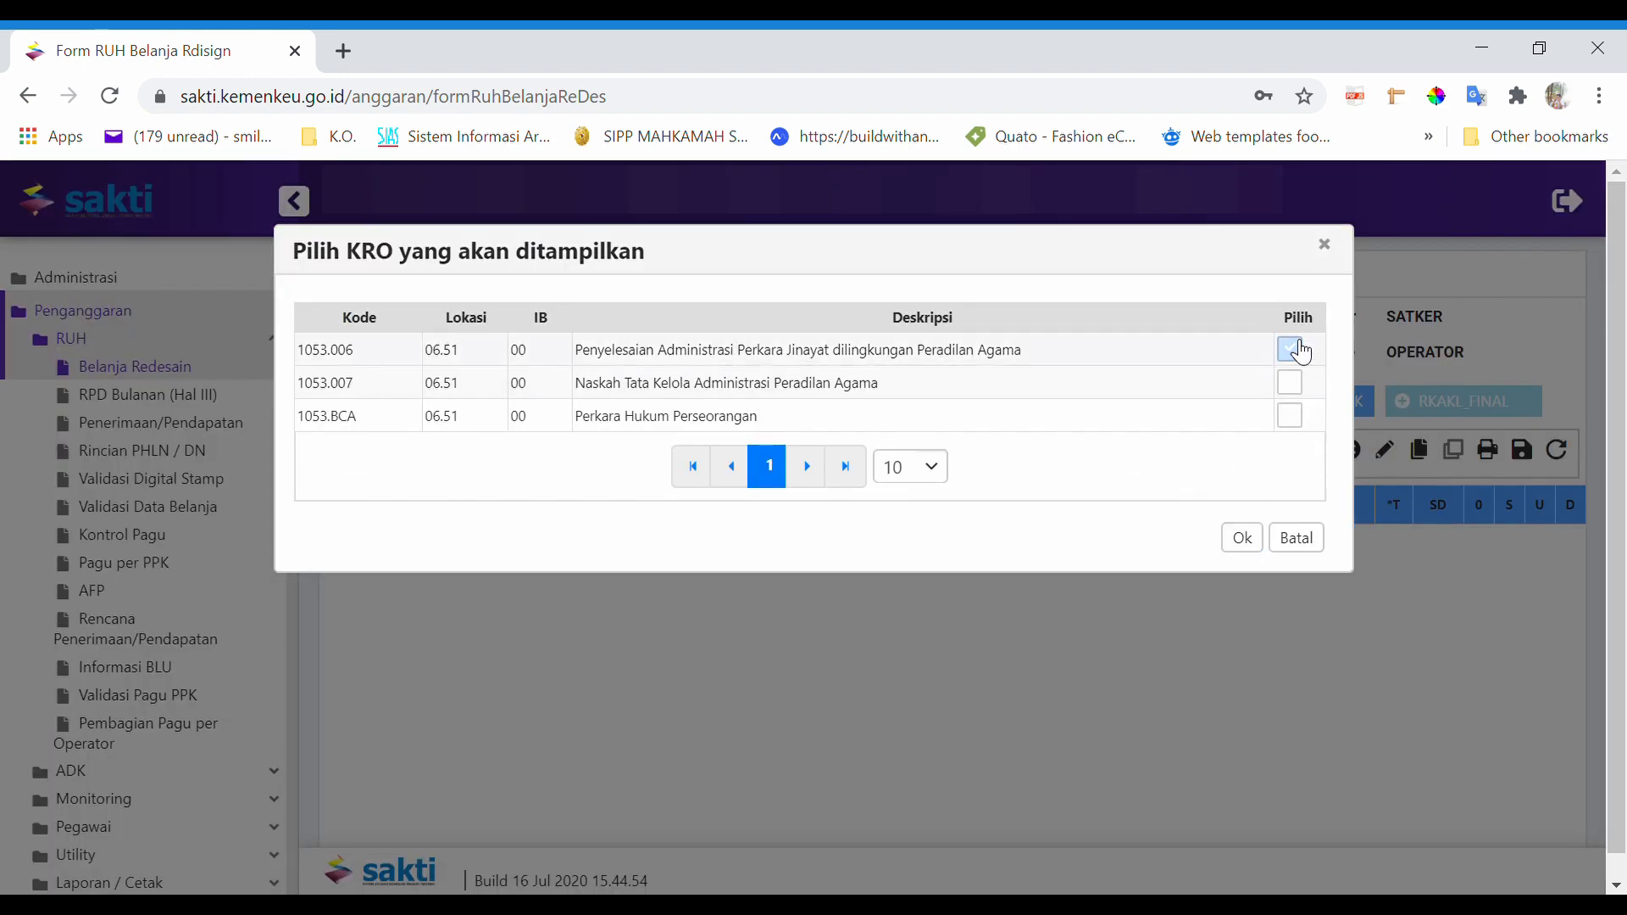
double_click(1297, 318)
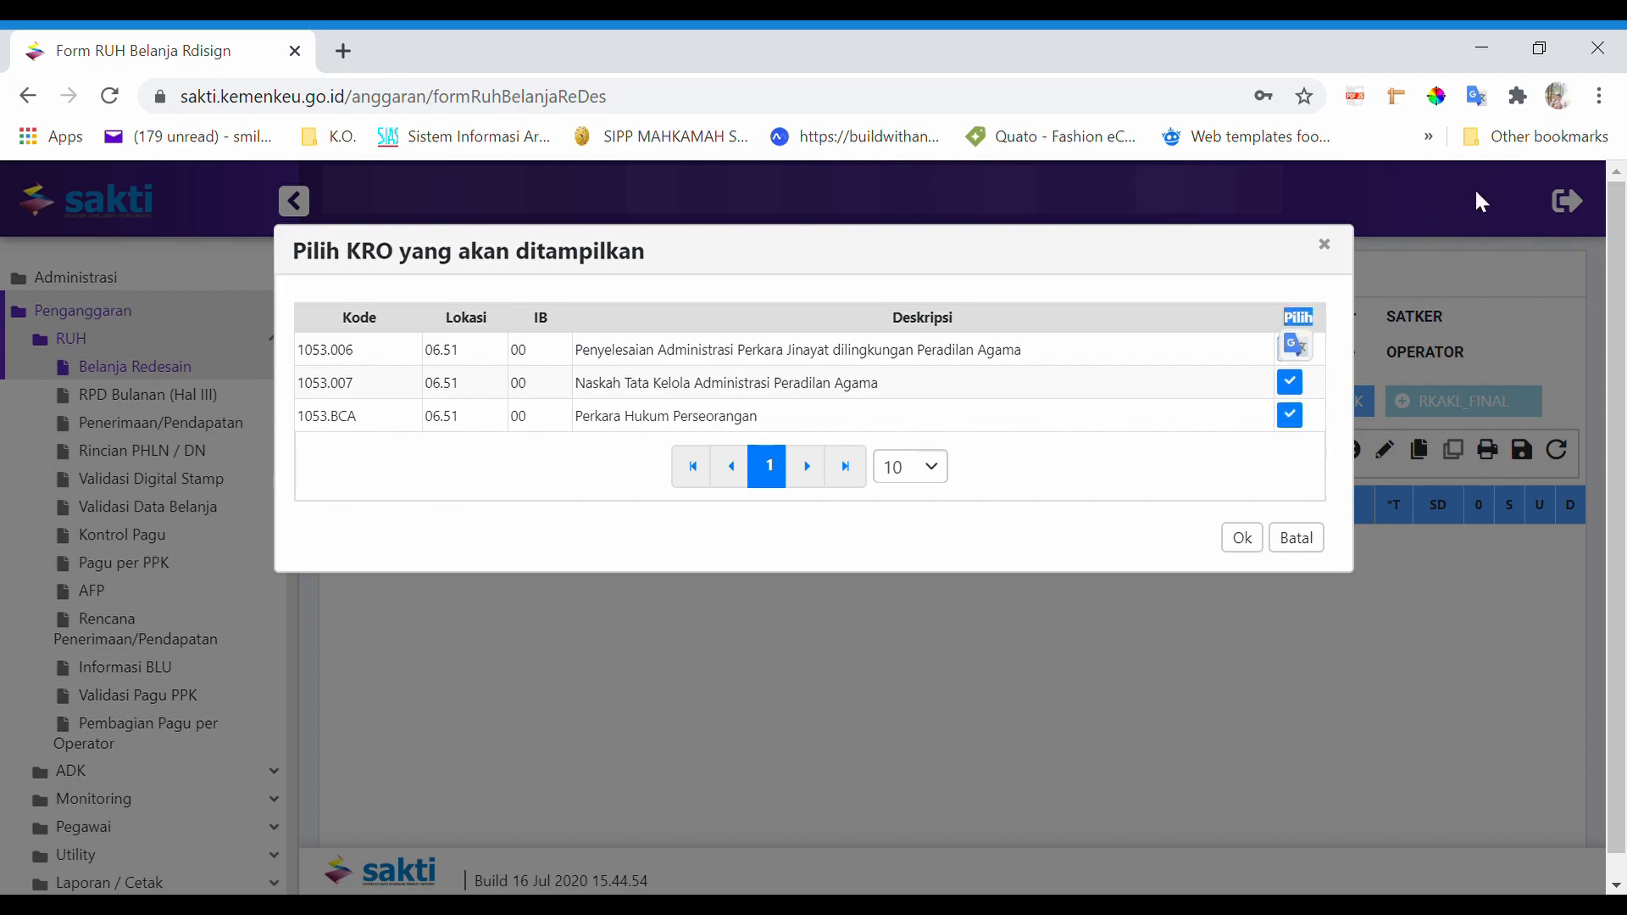